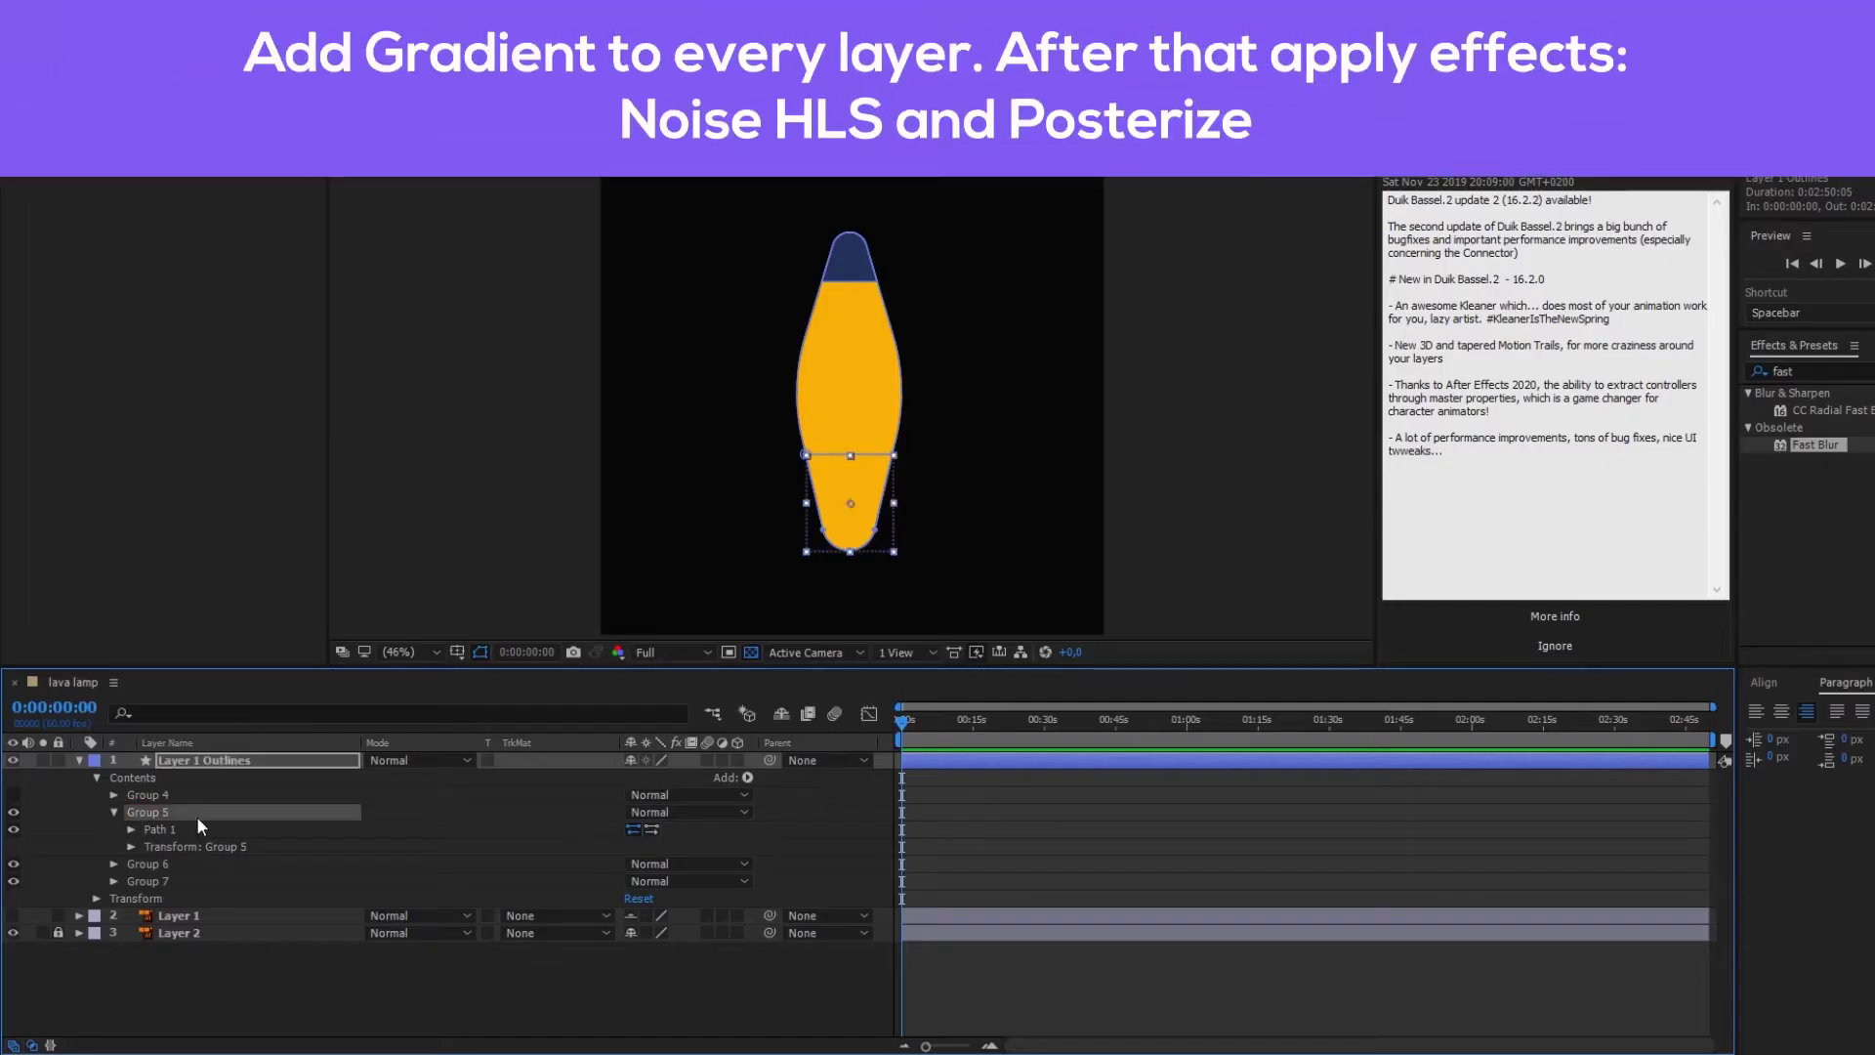
Step: Open the Add menu of shape items for Group 5 in Layer 1 Outlines
{"action": "left_click", "coordinate": [748, 778]}
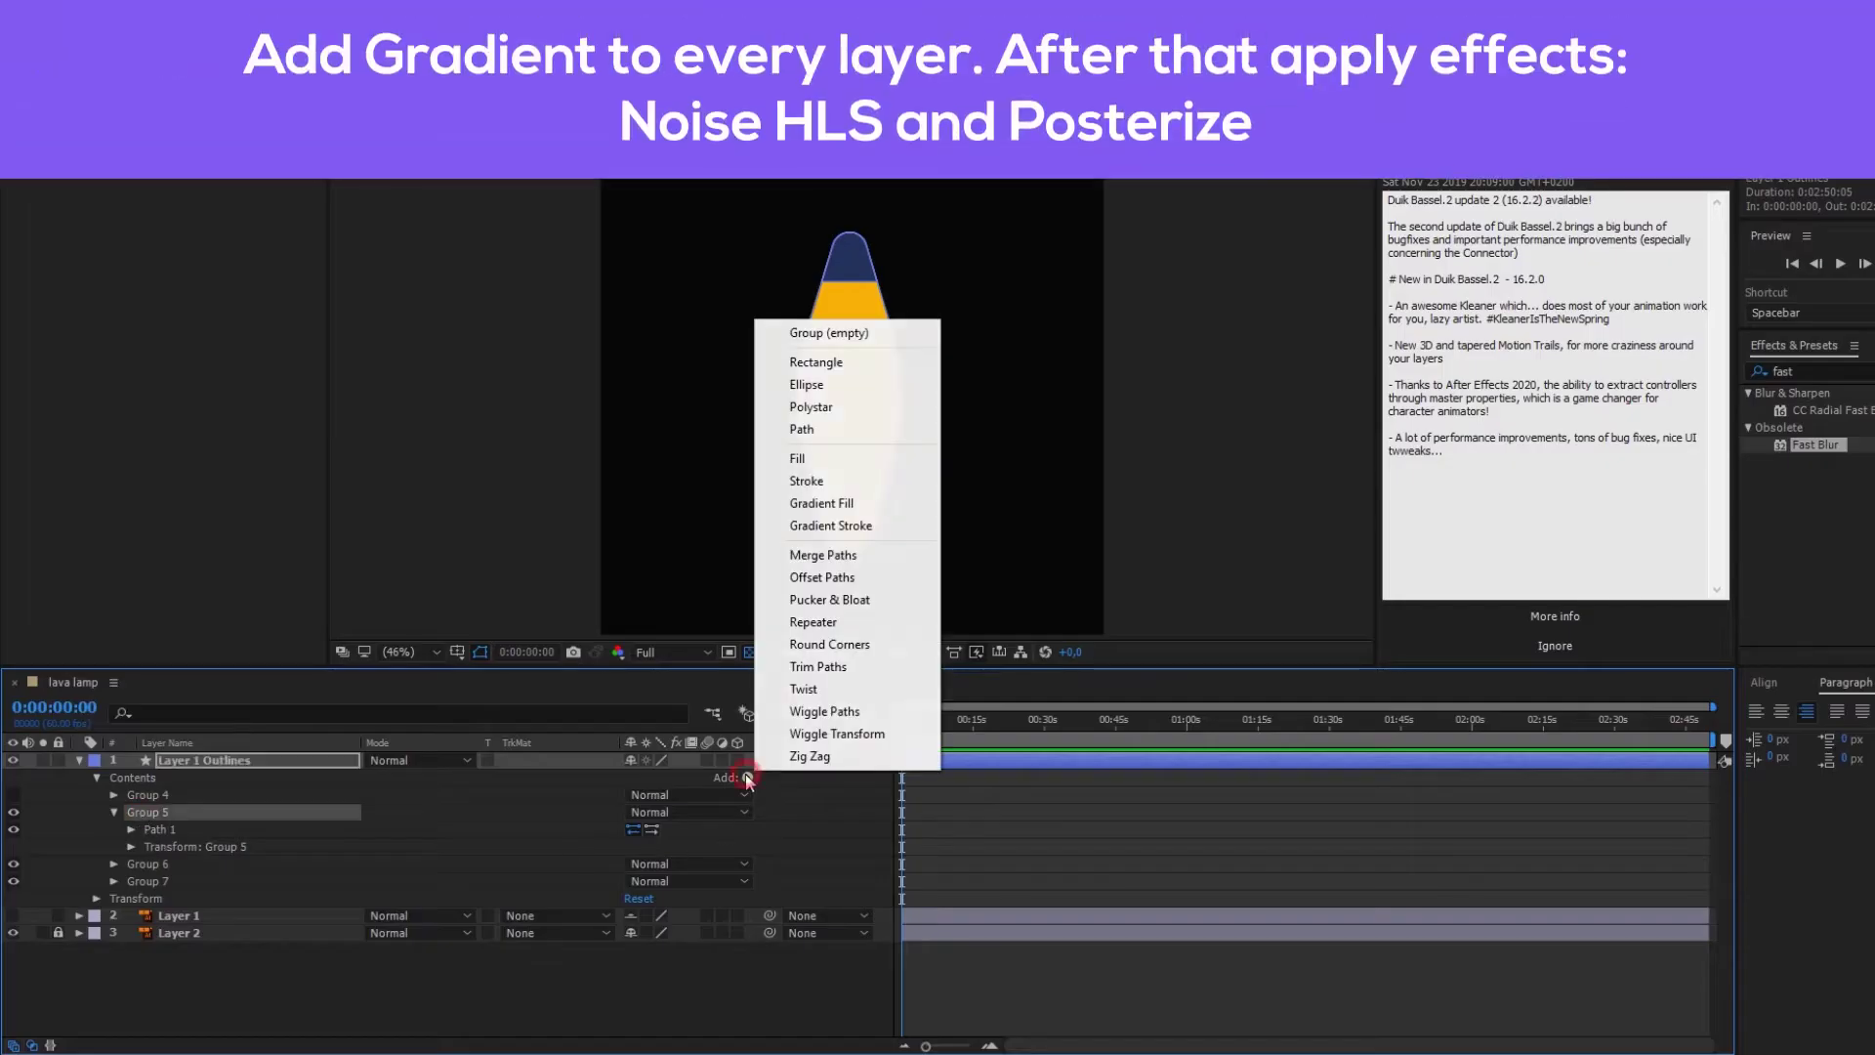
Step: Add a Gradient Fill to Group 5 and make it grainy with Noise HLS and Posterize (level 18)
{"action": "left_click", "coordinate": [821, 503]}
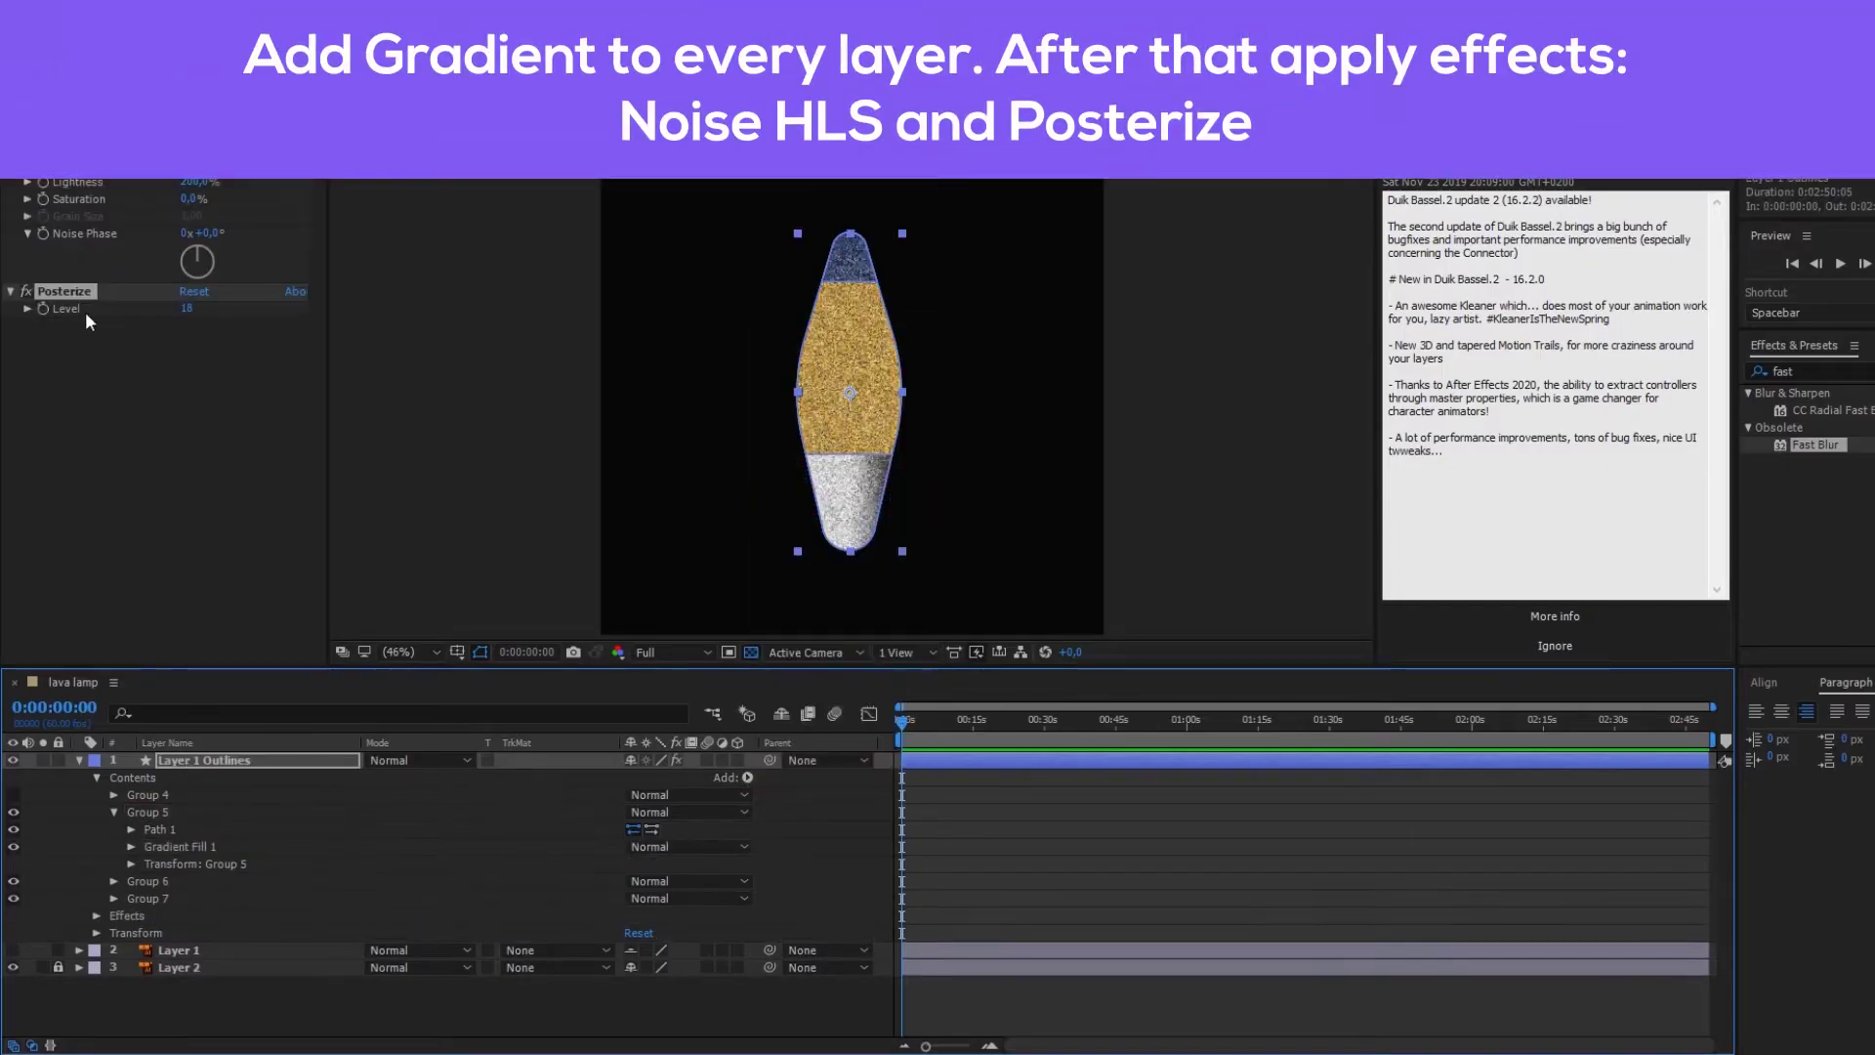
{"action": "left_click", "coordinate": [106, 407]}
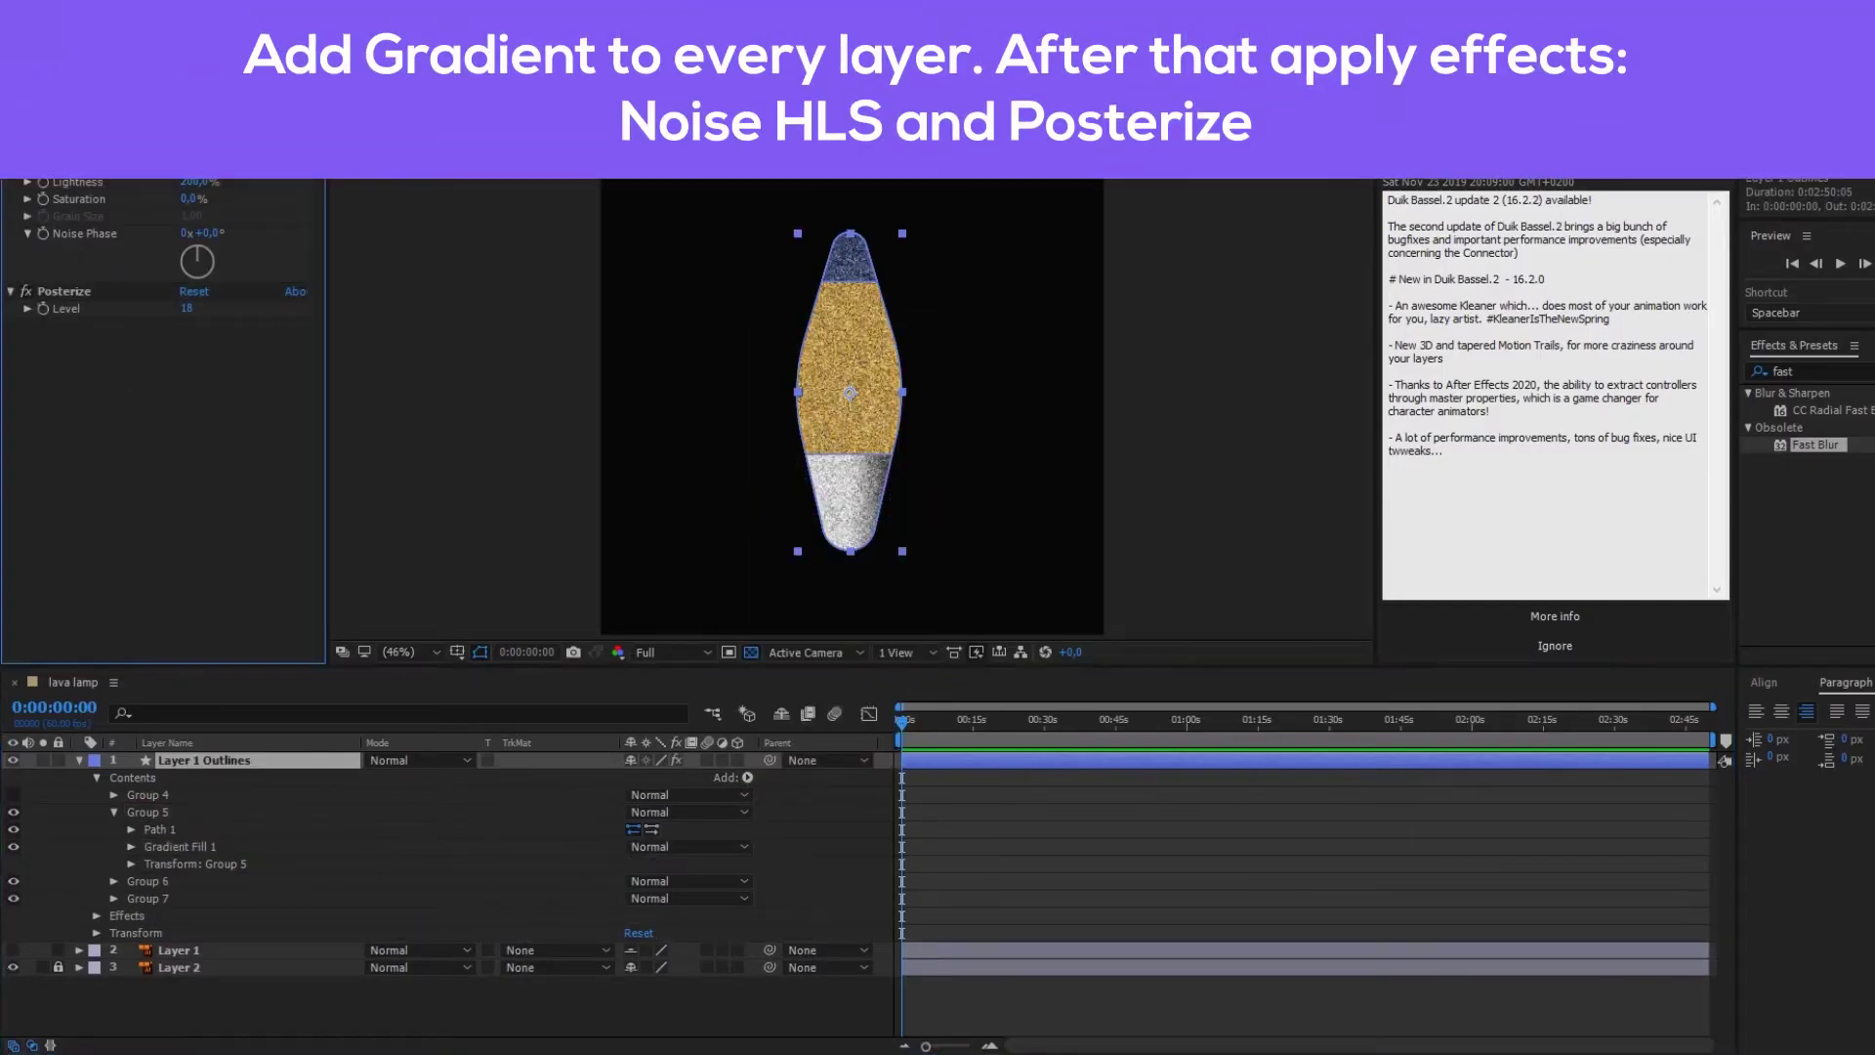
{"action": "key", "text": "/"}
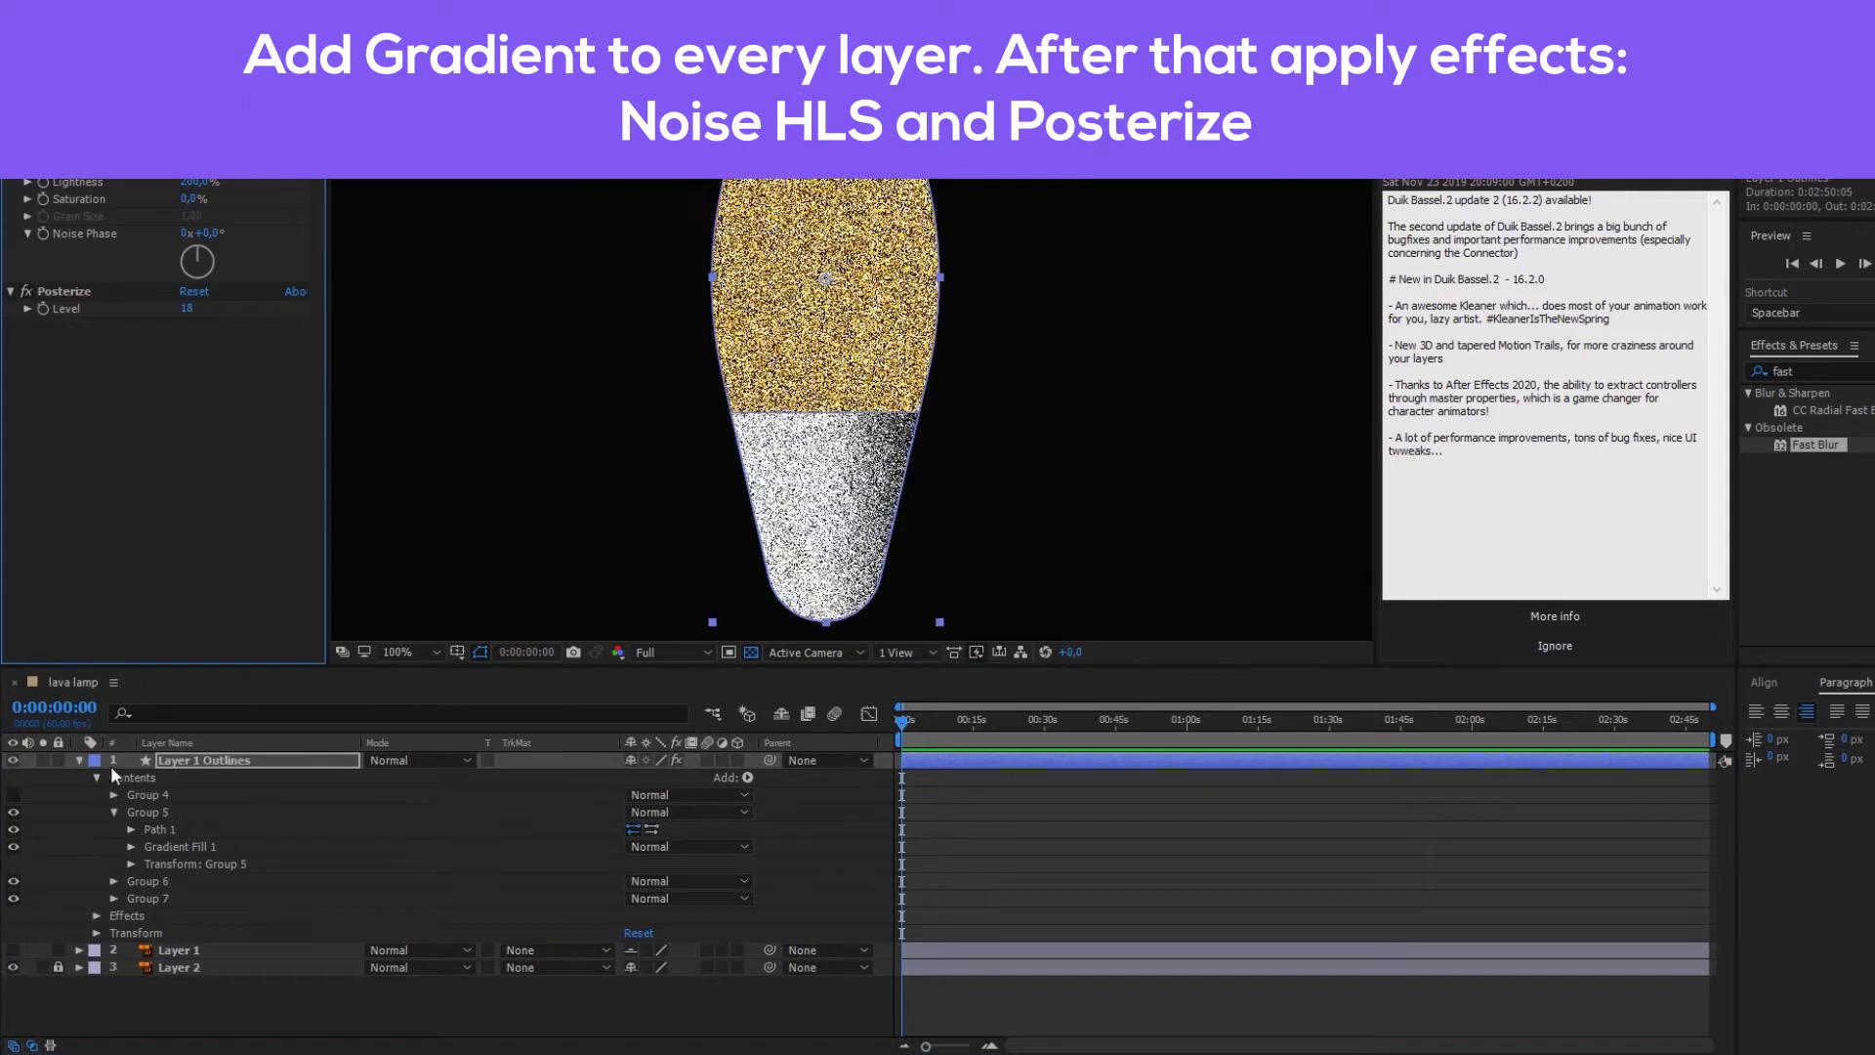
Step: Hide Groups 6 and 7 so only the base shows, and expand Gradient Fill 1
{"action": "left_click", "coordinate": [113, 812]}
{"action": "left_click_drag", "start_coordinate": [13, 829], "coordinate": [12, 846]}
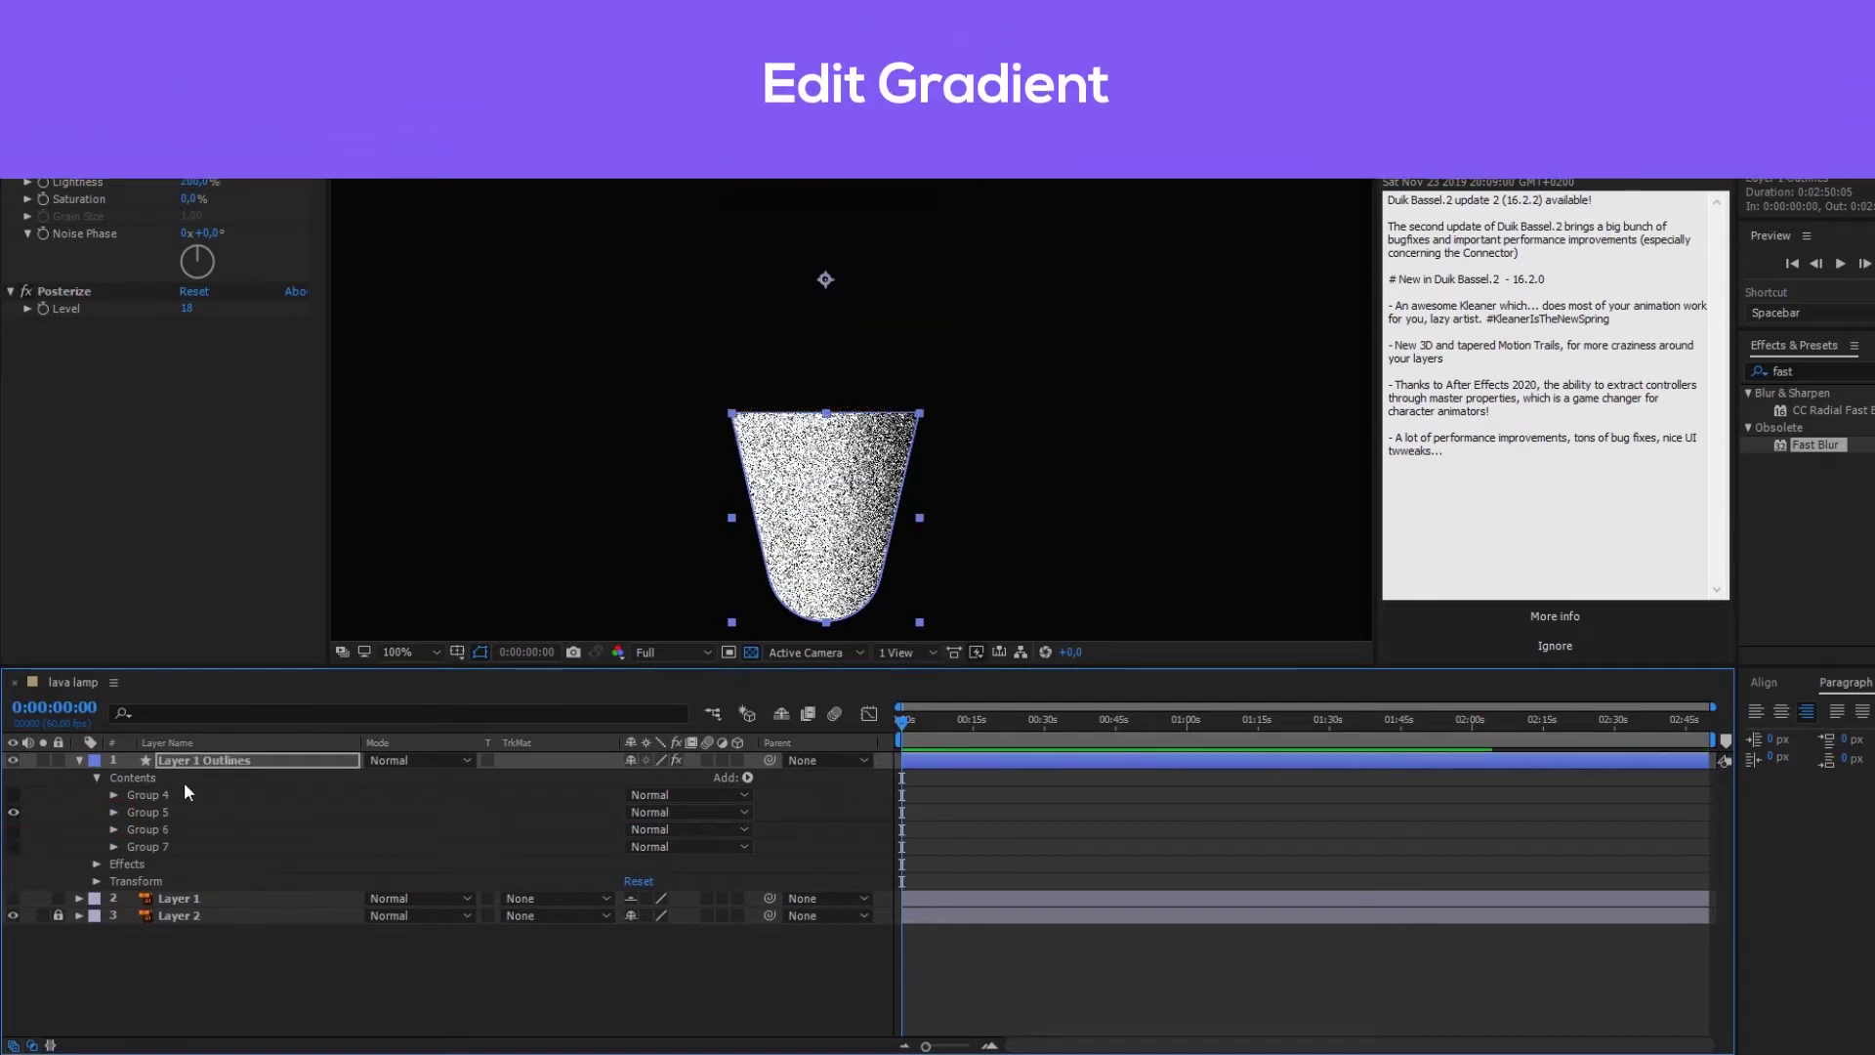
{"action": "left_click", "coordinate": [113, 812]}
{"action": "left_click", "coordinate": [131, 845]}
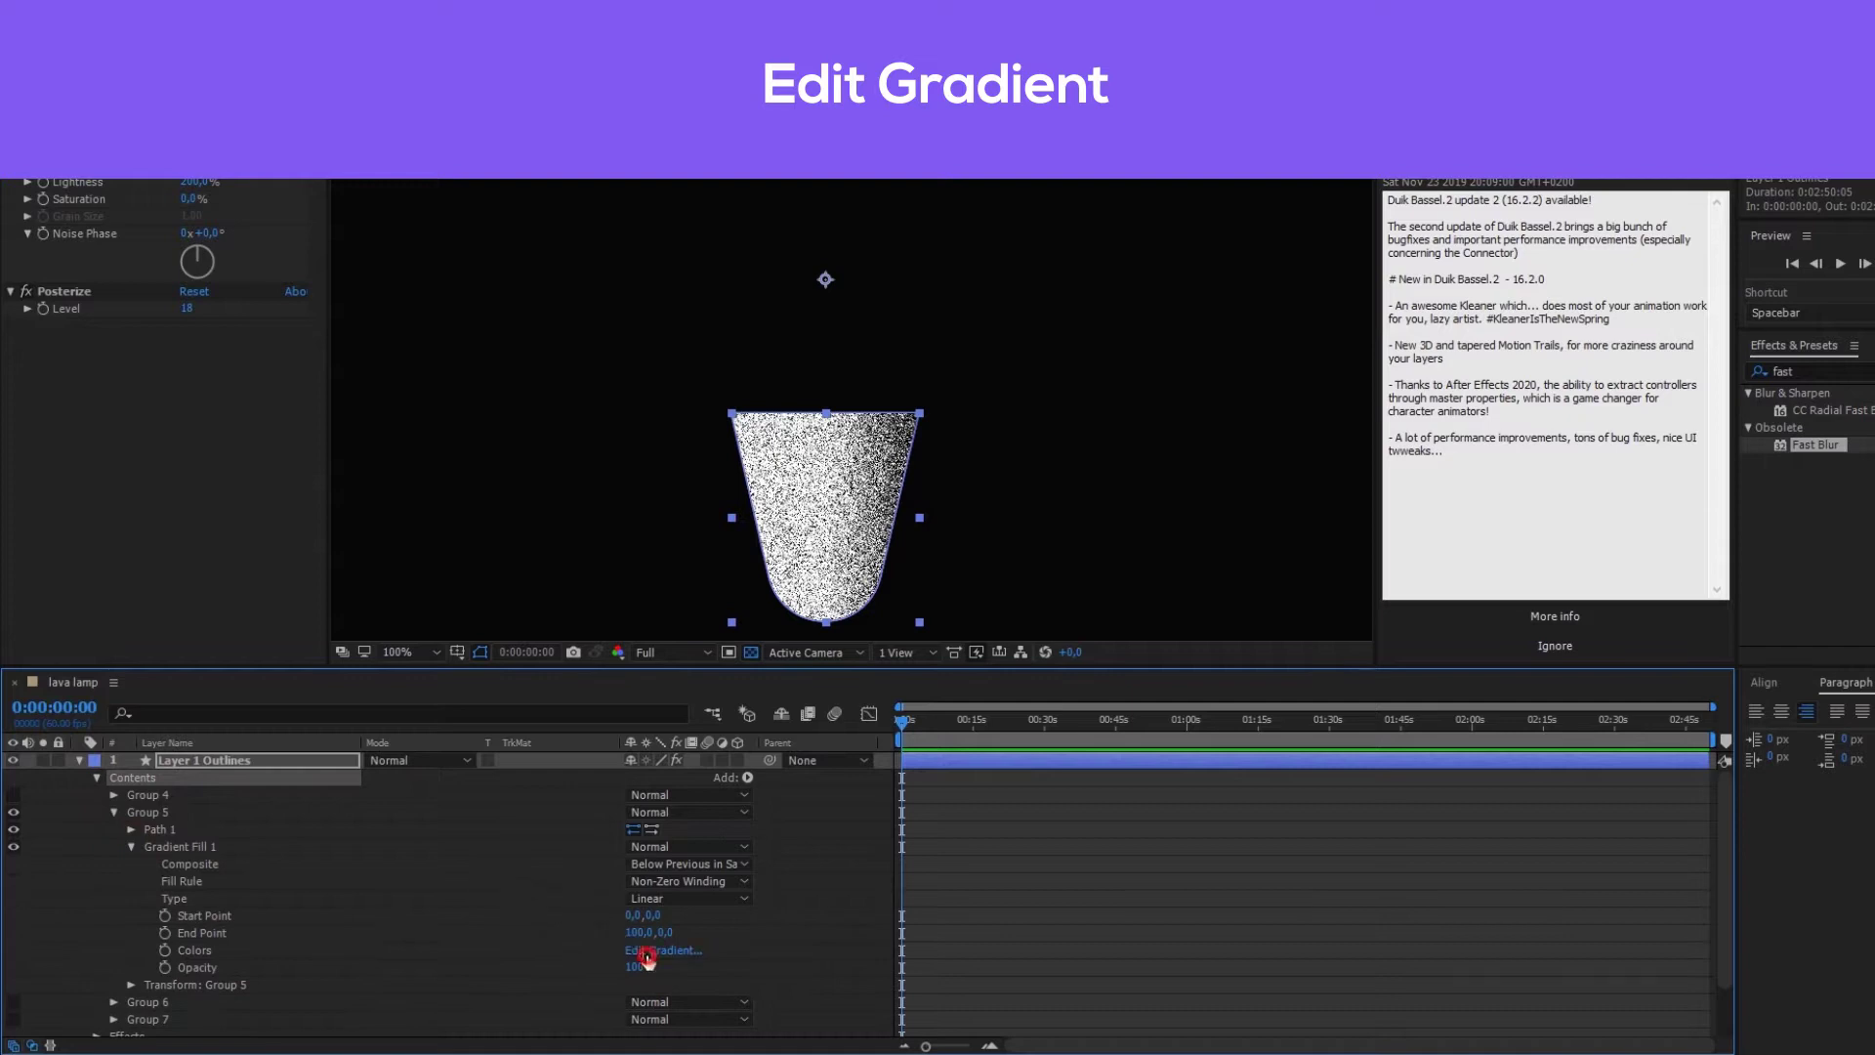
Step: Set the base gradient's end stop to a dark purple (#1B1343)
{"action": "left_click", "coordinate": [647, 955]}
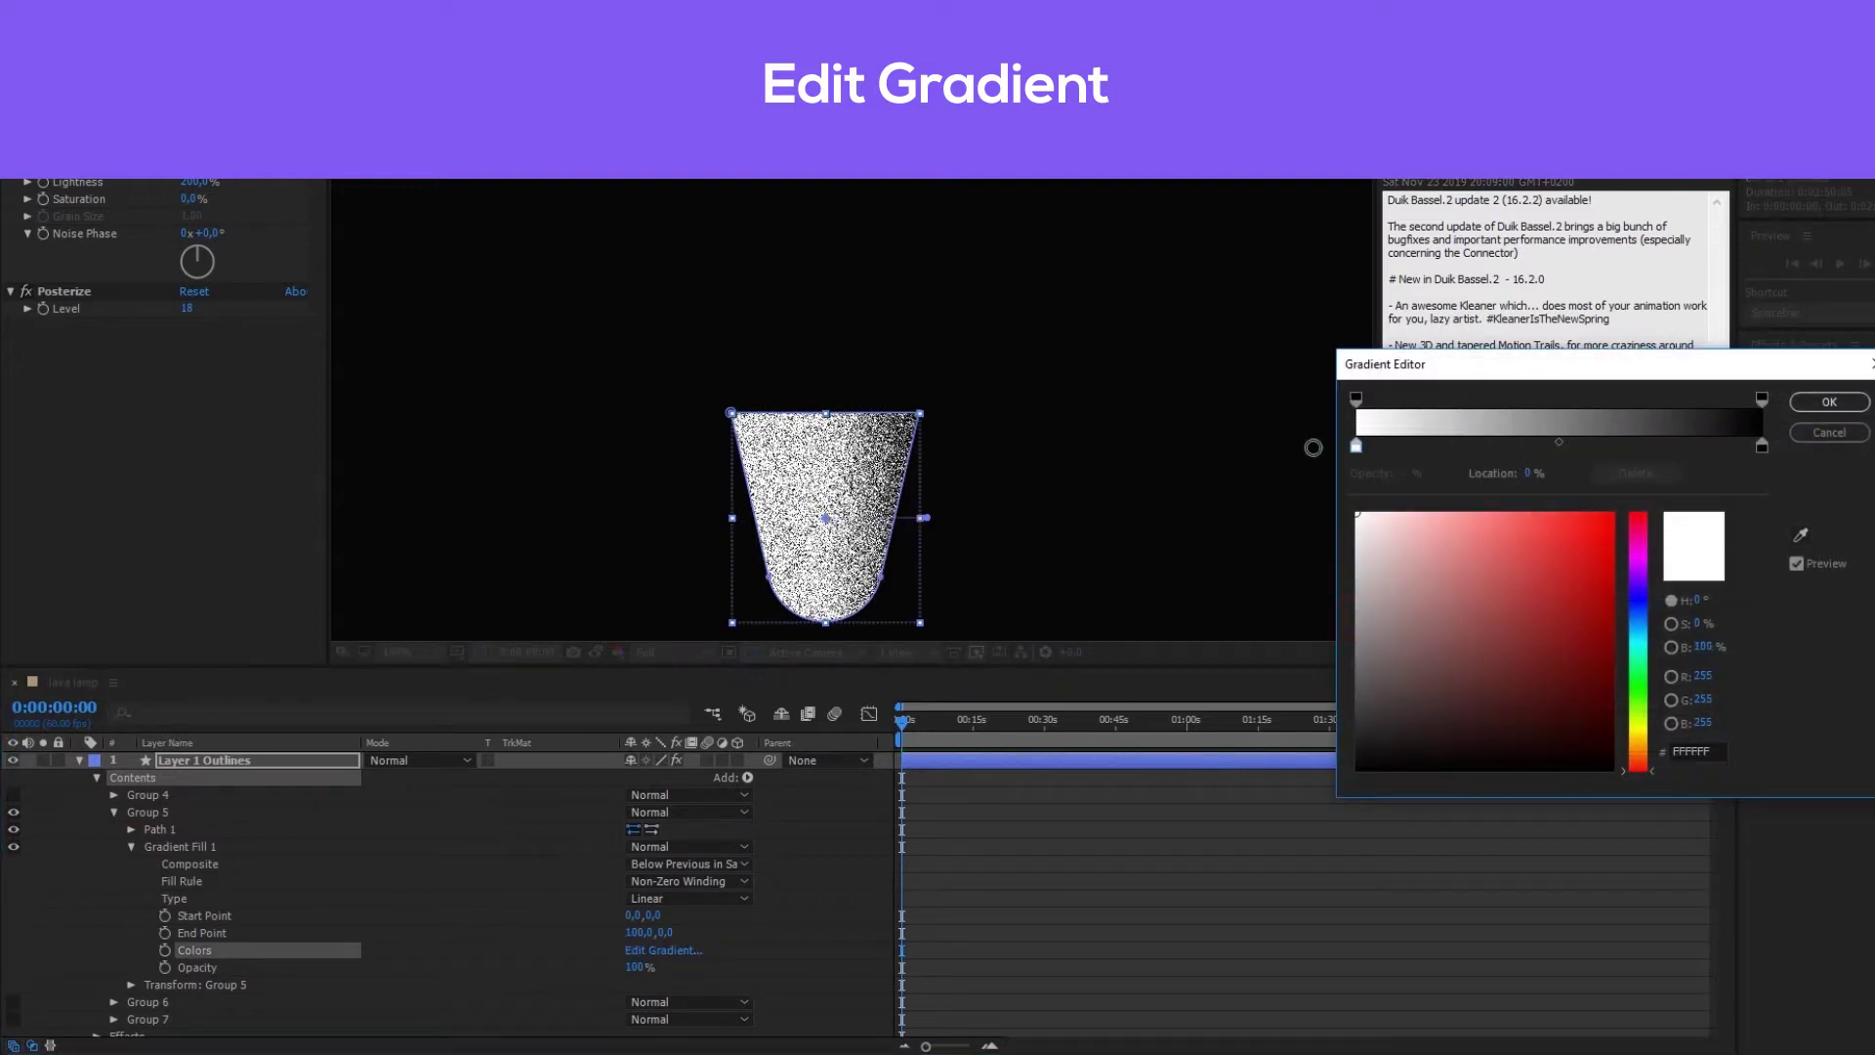
{"action": "left_click_drag", "start_coordinate": [1641, 617], "coordinate": [1640, 596]}
{"action": "left_click", "coordinate": [1527, 690]}
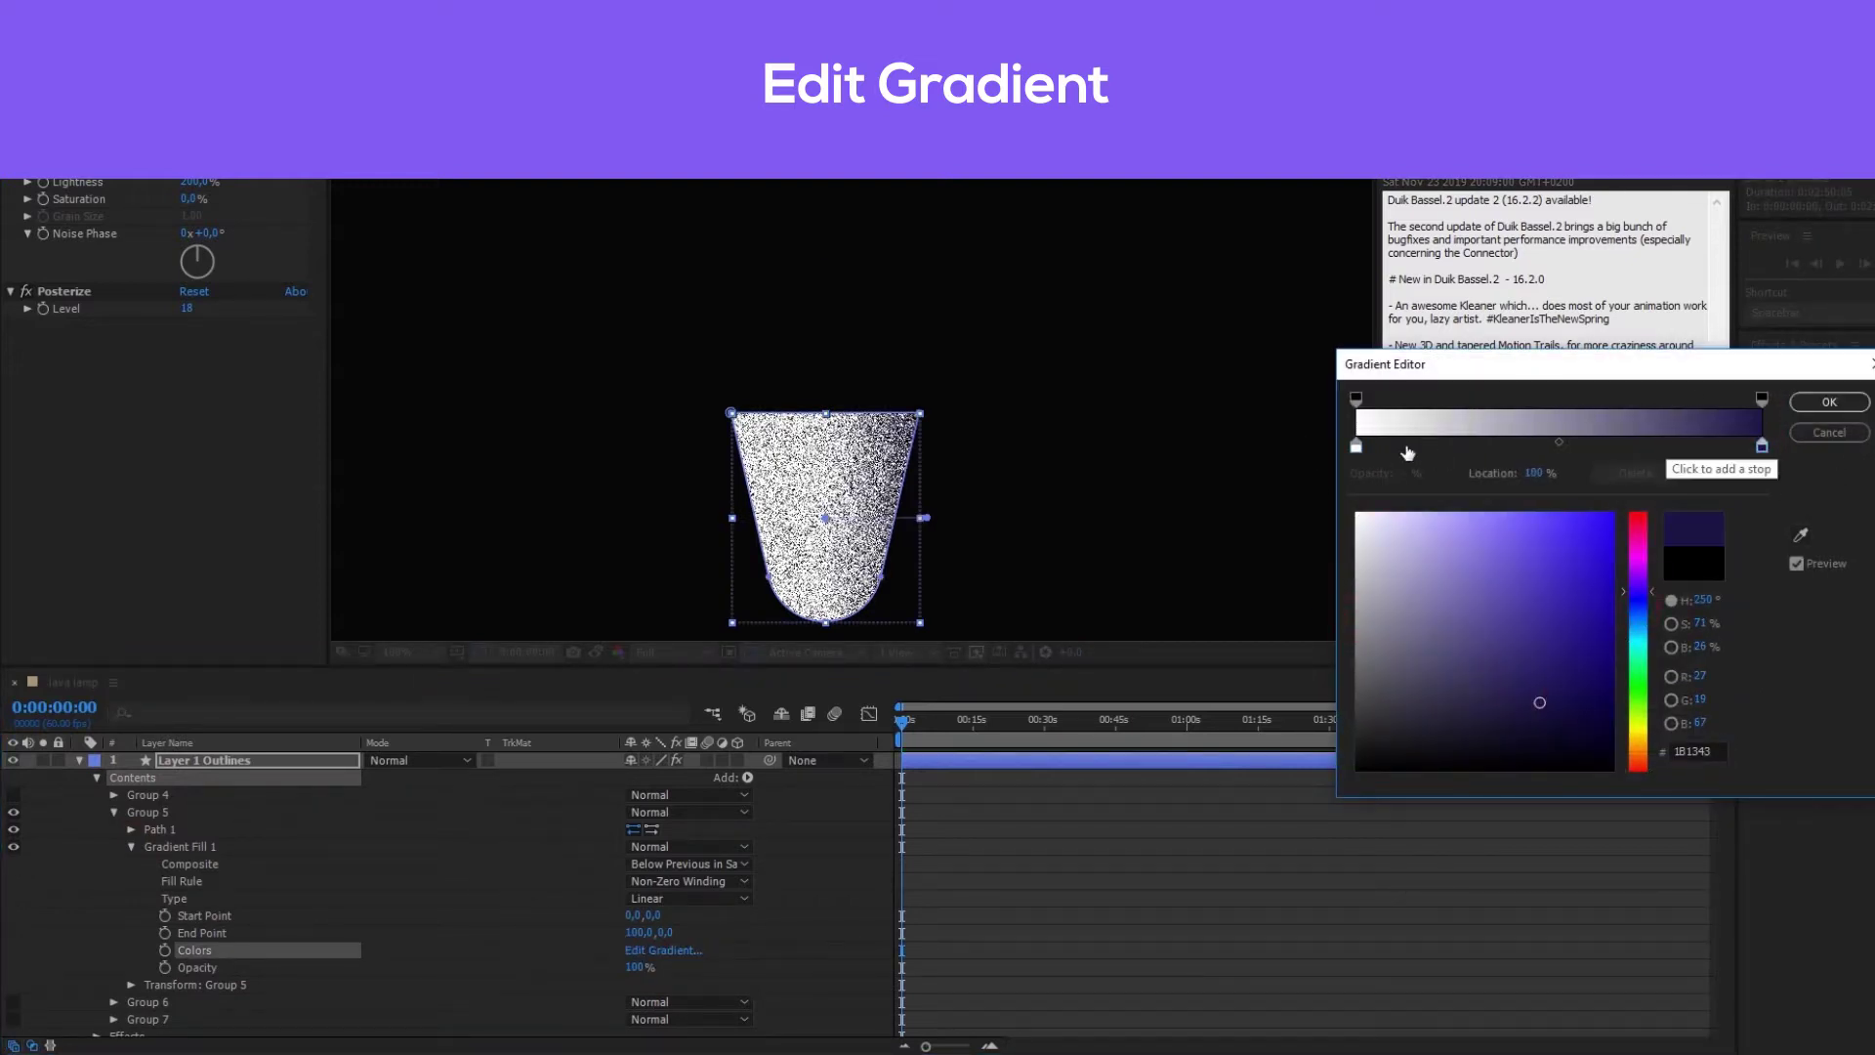
{"action": "left_click", "coordinate": [1356, 445]}
{"action": "left_click", "coordinate": [1829, 402]}
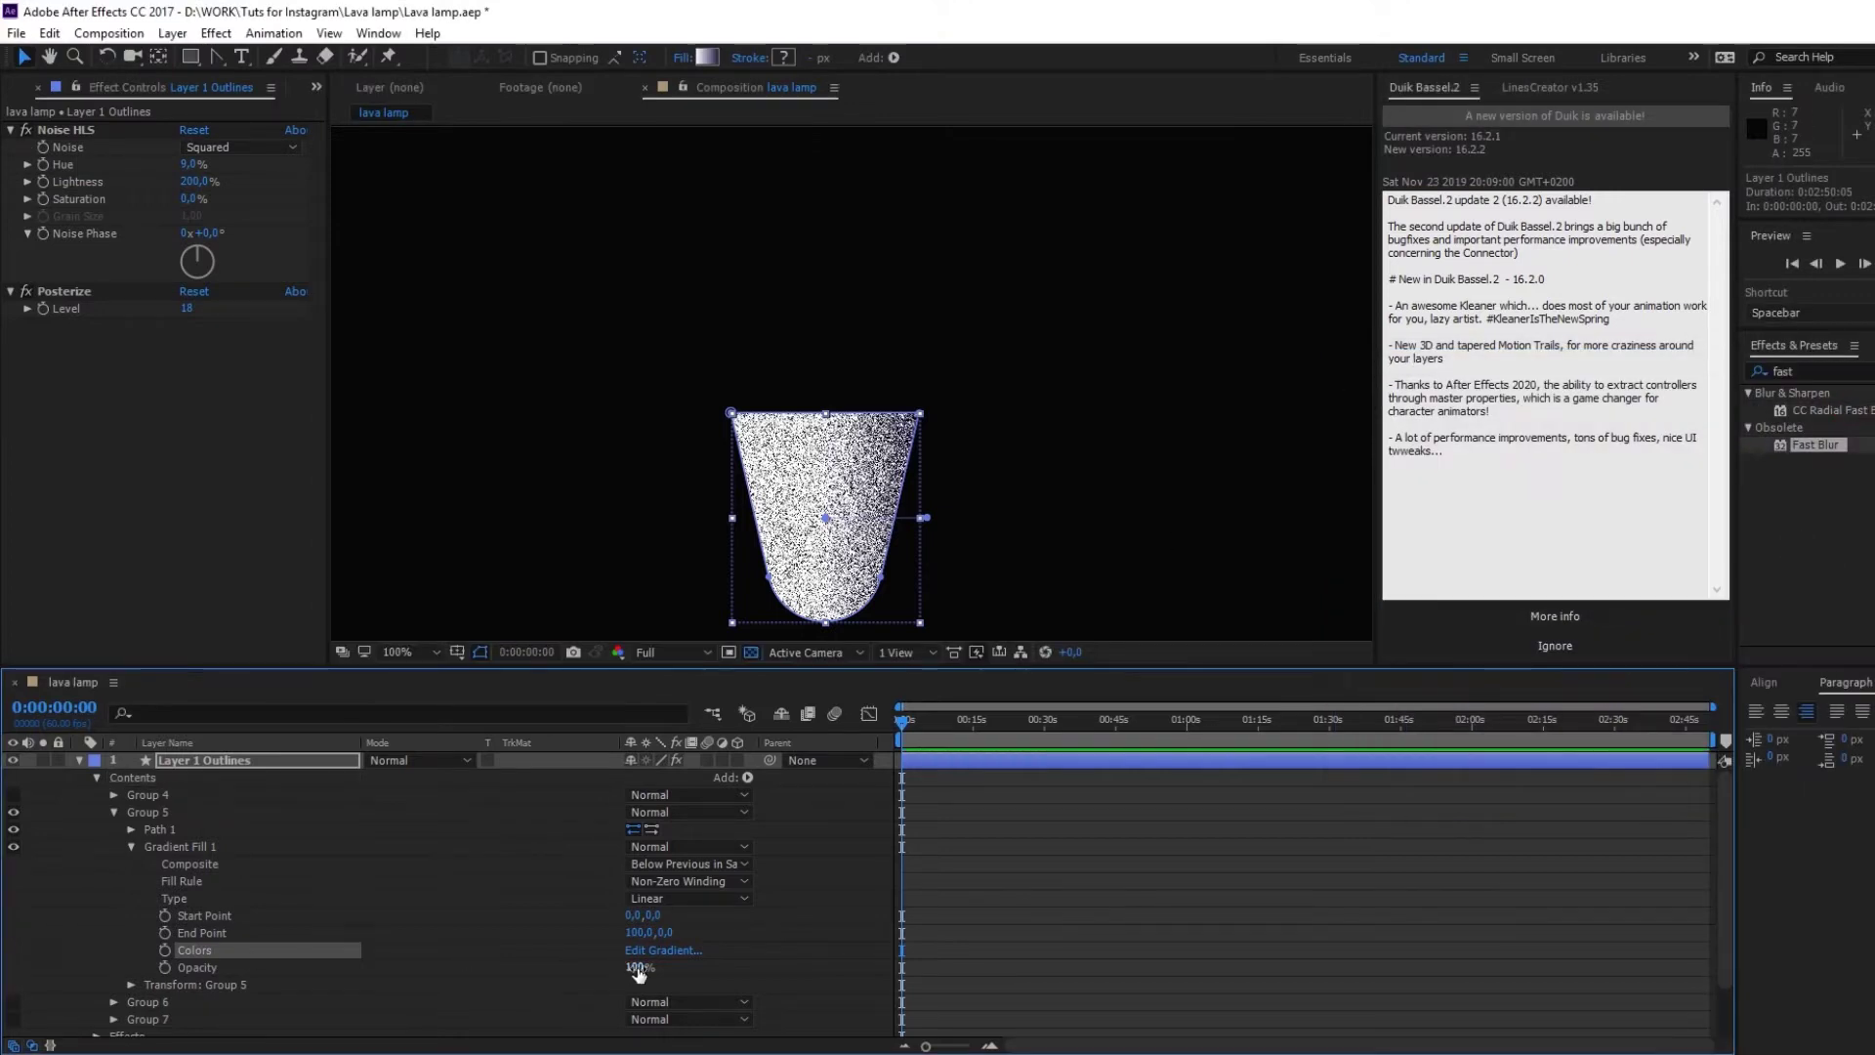
Step: Remove the extra stops so the gradient is all purple, brightened to 513AC9
{"action": "left_click", "coordinate": [649, 950]}
{"action": "left_click", "coordinate": [1618, 446]}
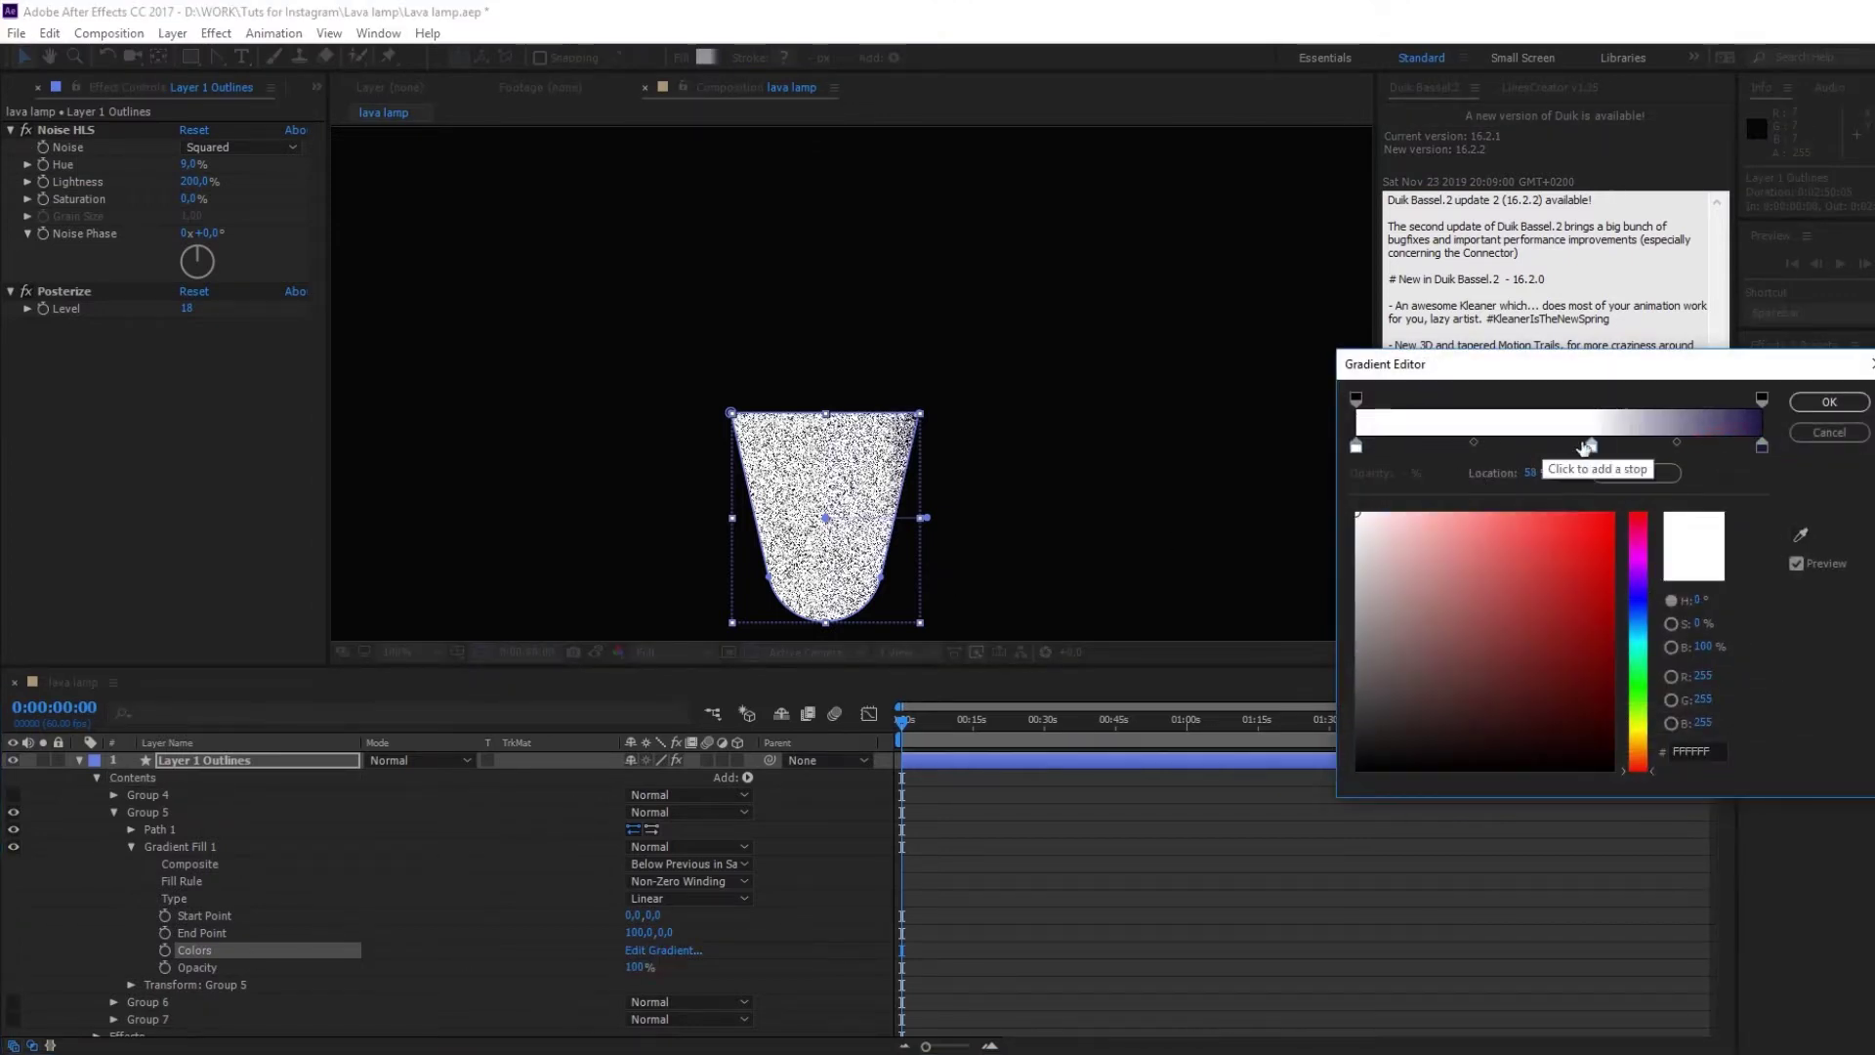
{"action": "left_click", "coordinate": [1692, 446]}
{"action": "left_click_drag", "start_coordinate": [1618, 446], "coordinate": [1387, 447]}
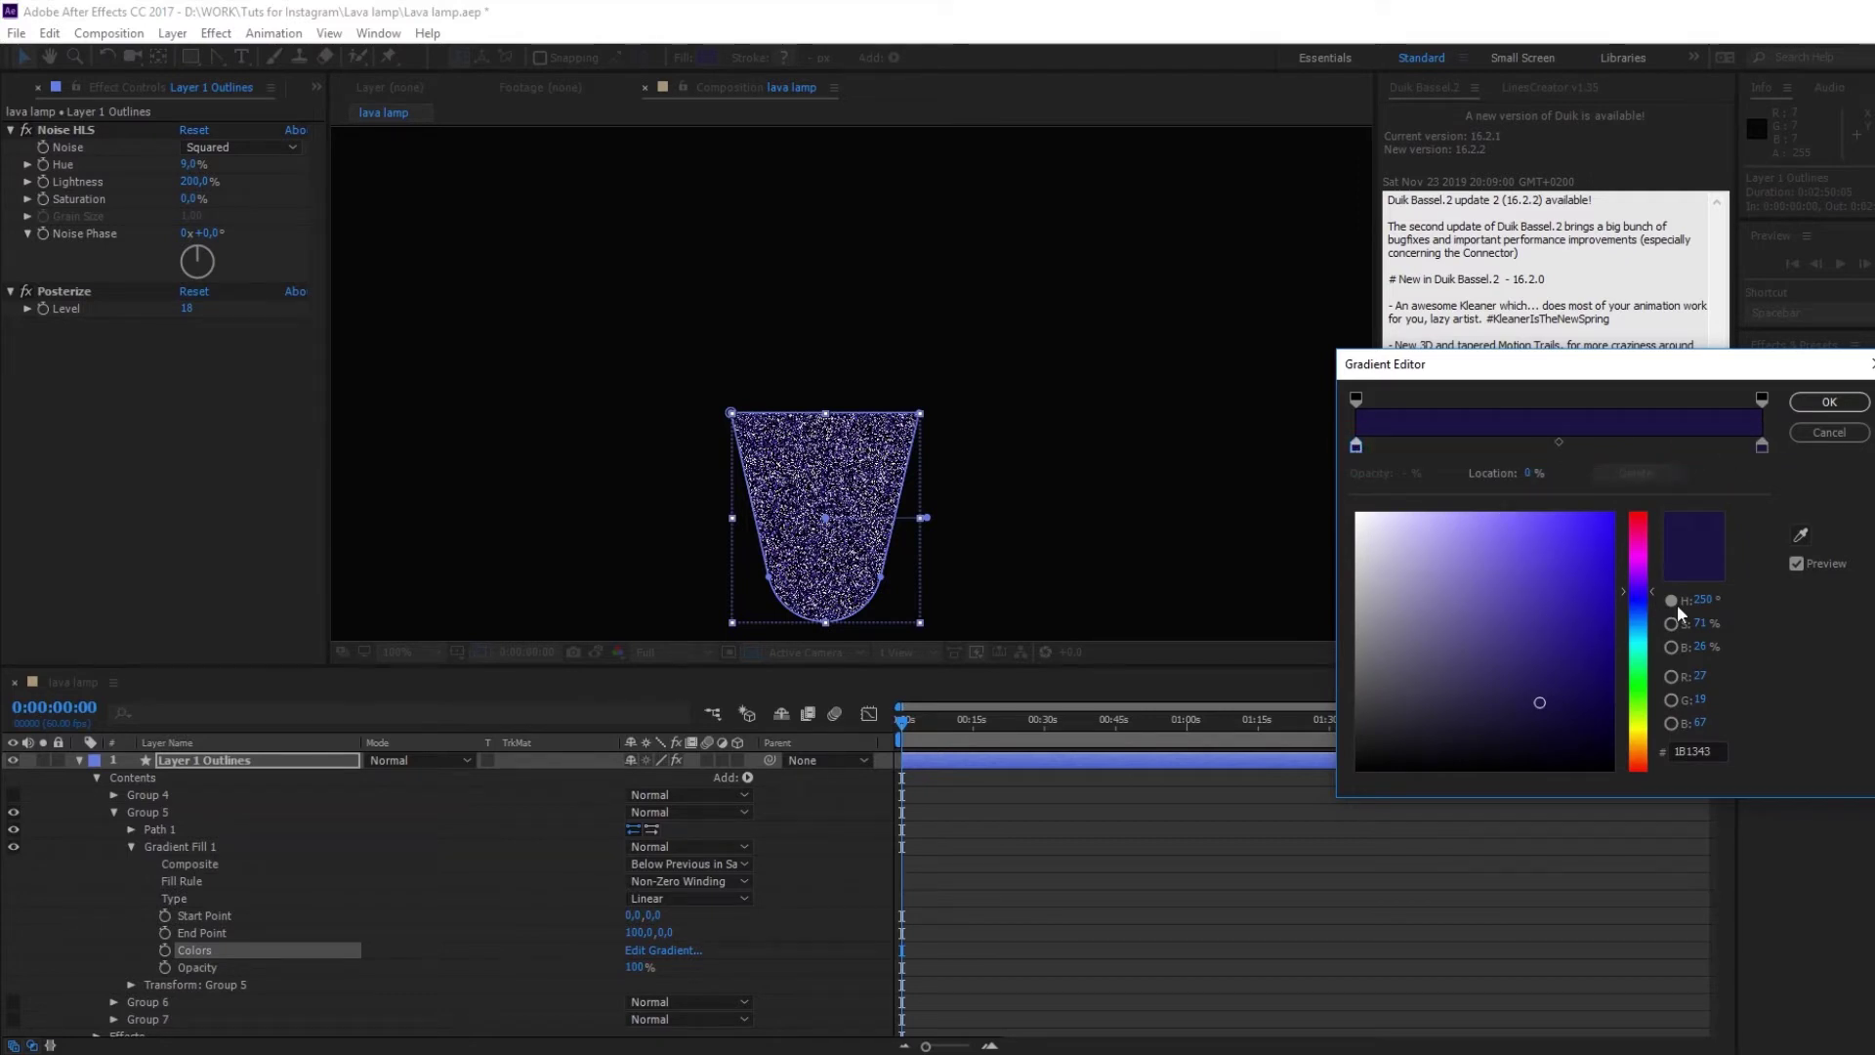
{"action": "left_click", "coordinate": [1671, 647]}
{"action": "left_click_drag", "start_coordinate": [1638, 649], "coordinate": [1641, 572]}
{"action": "left_click", "coordinate": [1797, 401]}
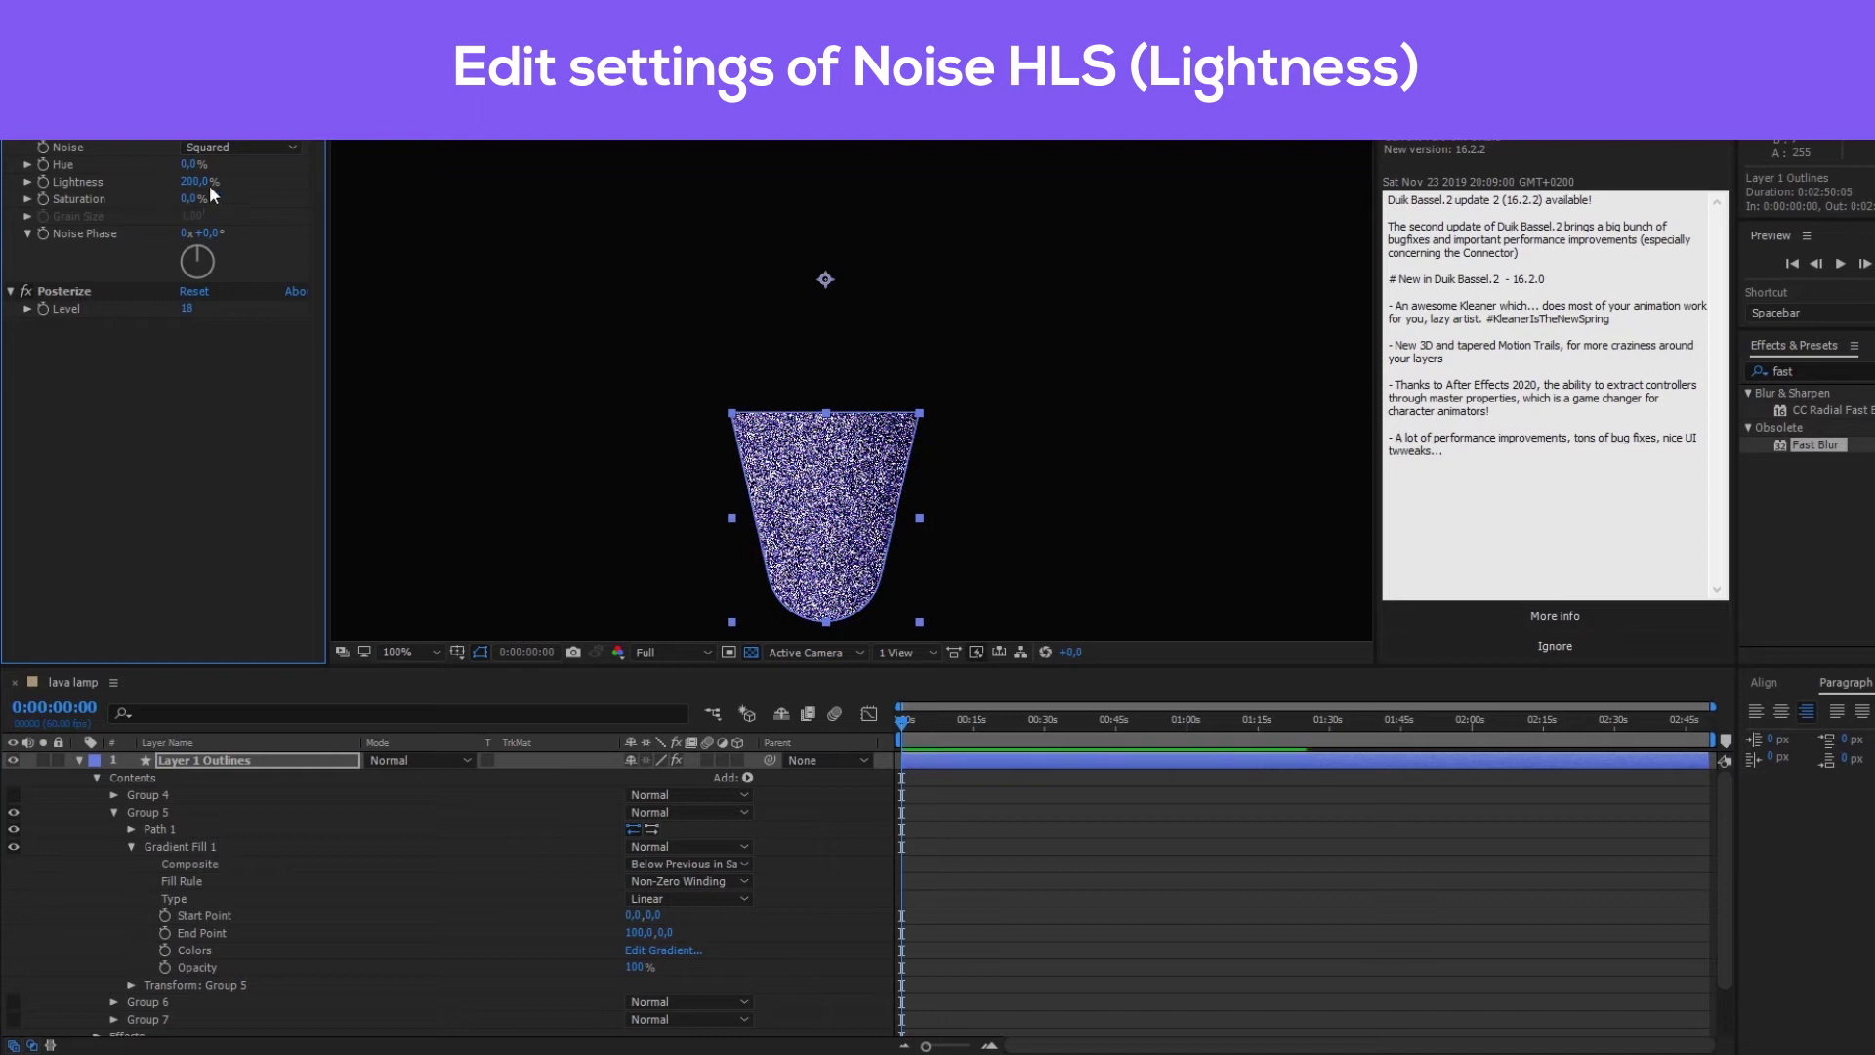
Step: Lower Noise HLS Lightness to 25% and duplicate the layer to show Group 6, the top cap
{"action": "left_click_drag", "start_coordinate": [208, 185], "coordinate": [45, 213]}
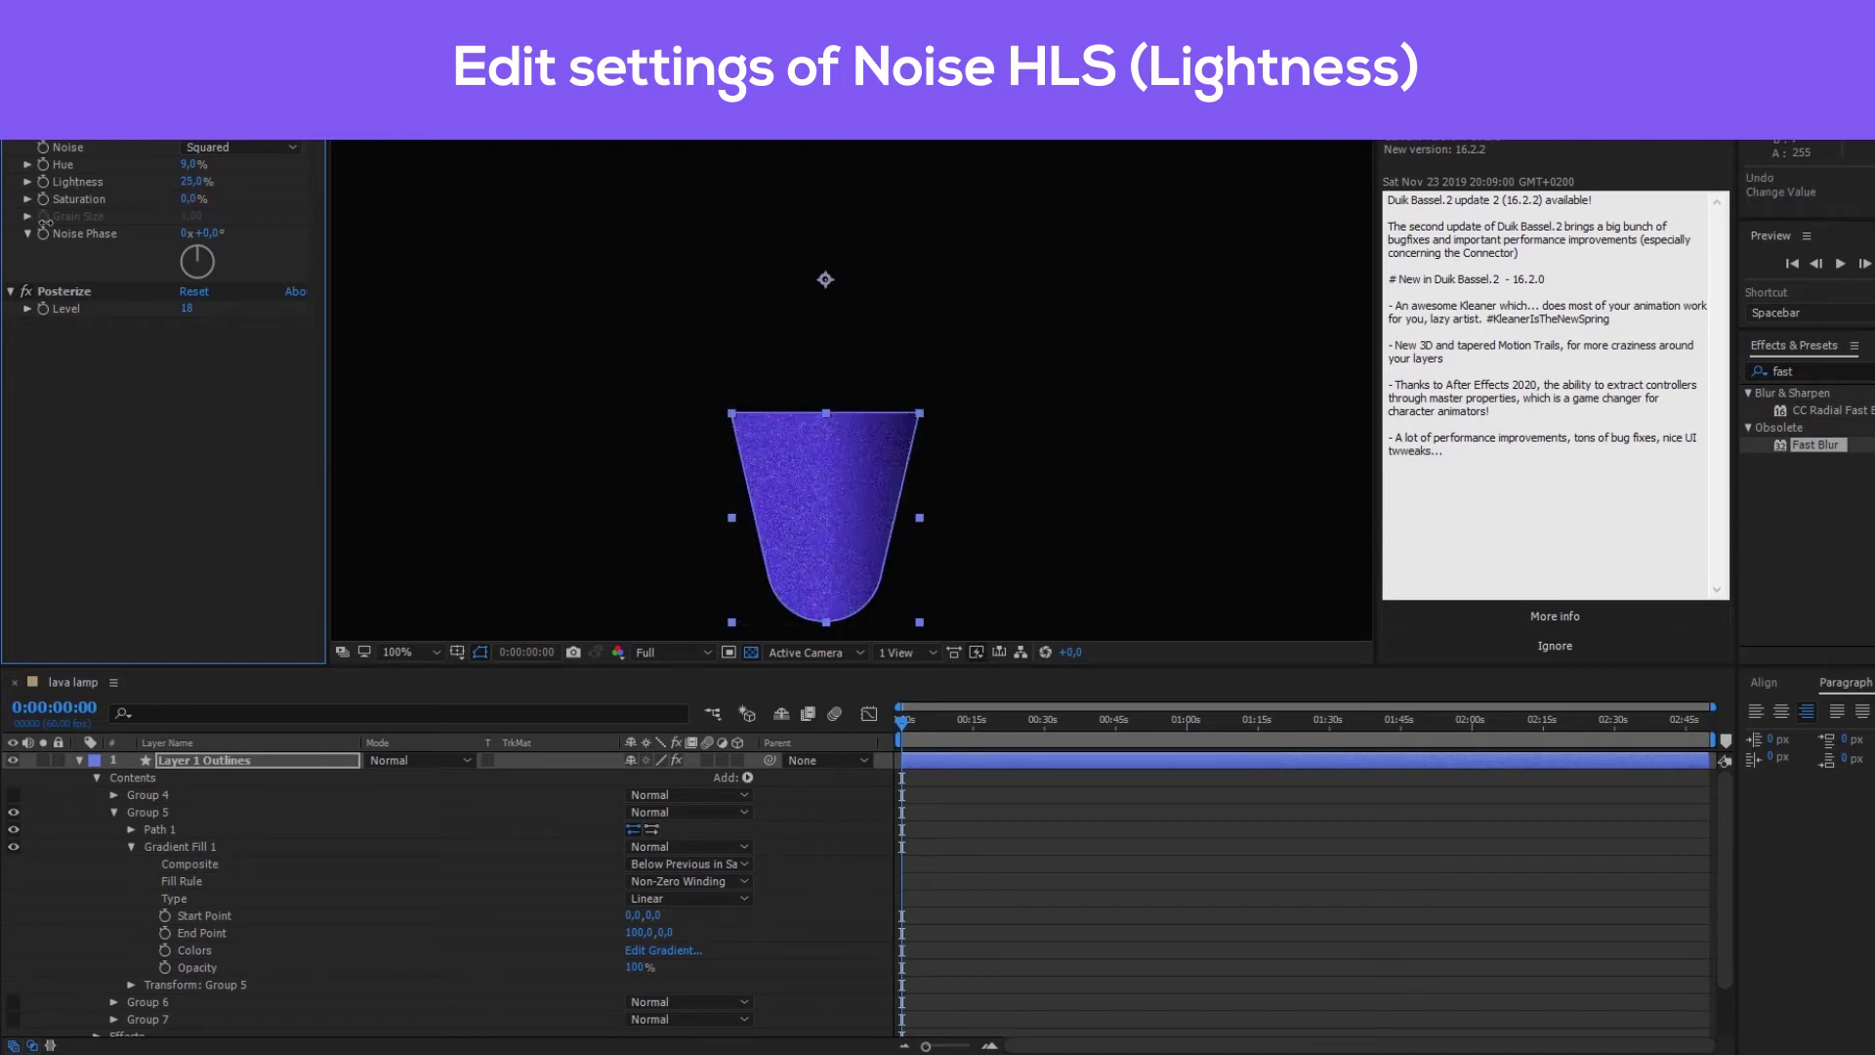
{"action": "key", "text": "ctrl+d"}
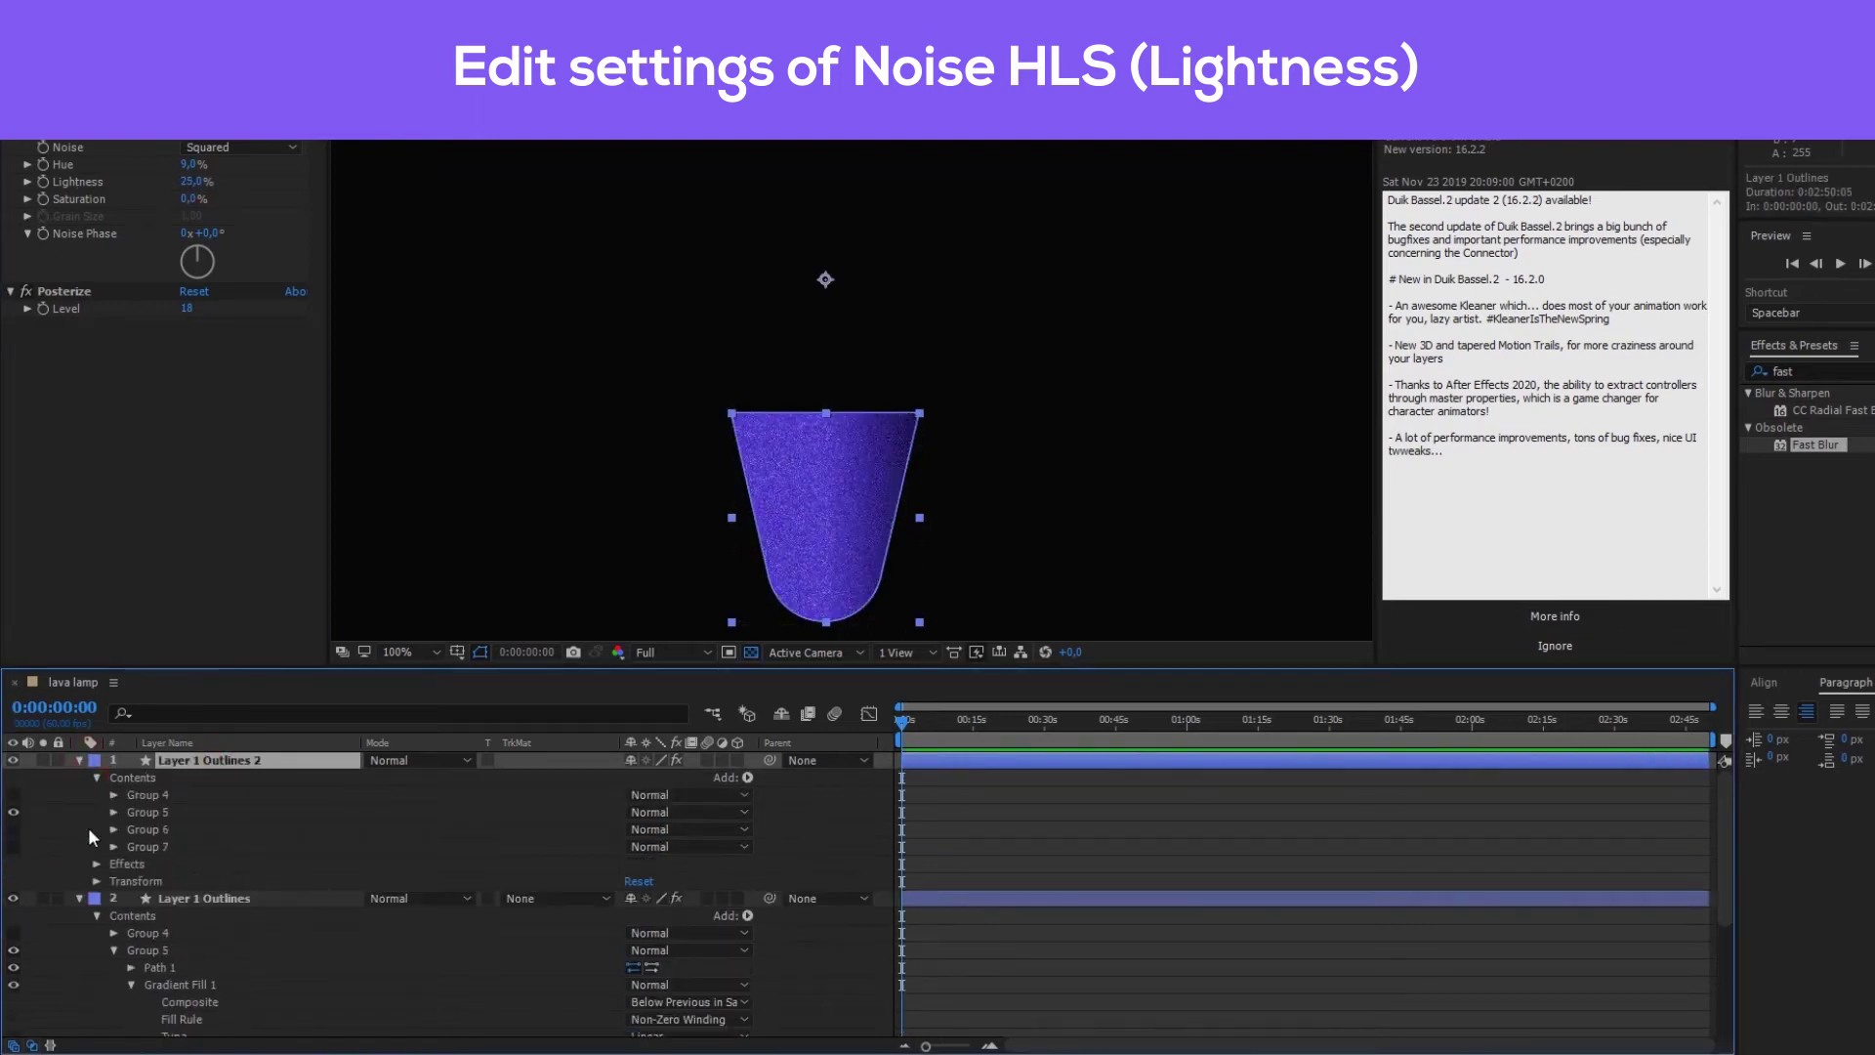
{"action": "left_click", "coordinate": [130, 845]}
{"action": "left_click", "coordinate": [114, 811]}
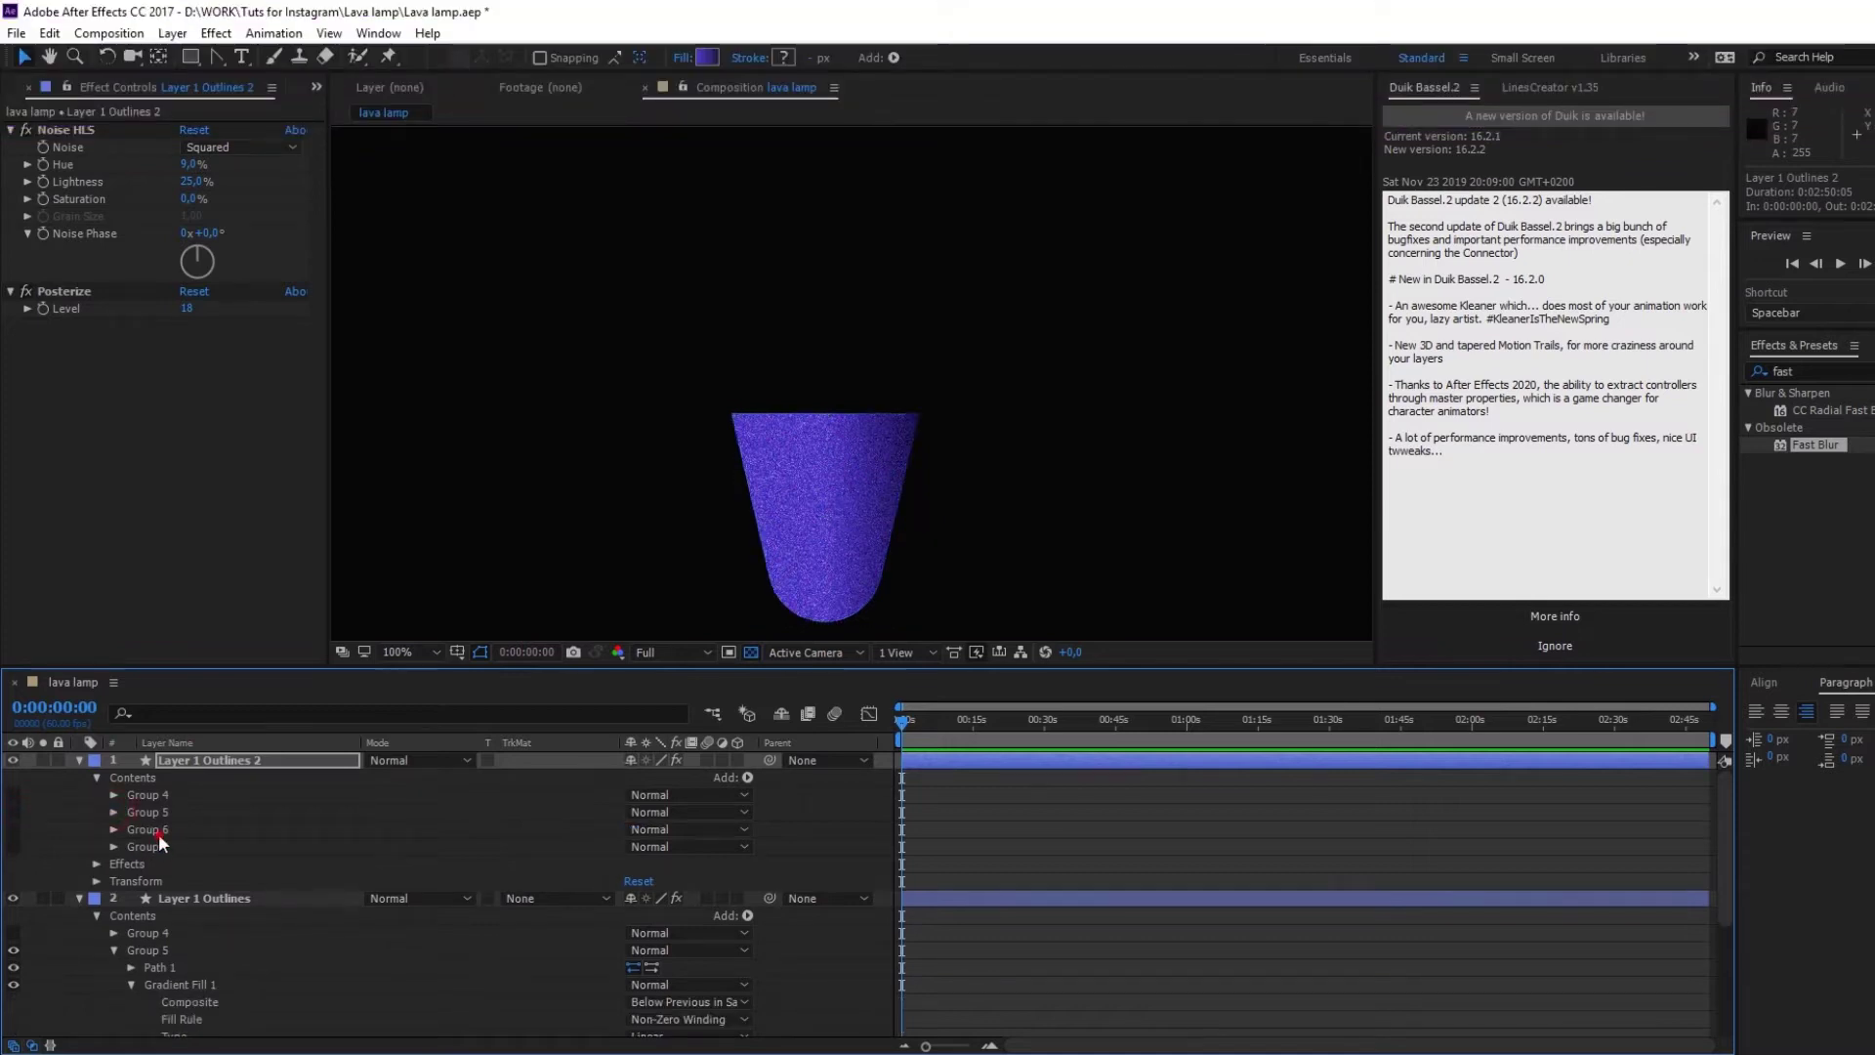
{"action": "scroll", "coordinate": [815, 395], "scroll_direction": "down", "scroll_amount": 2}
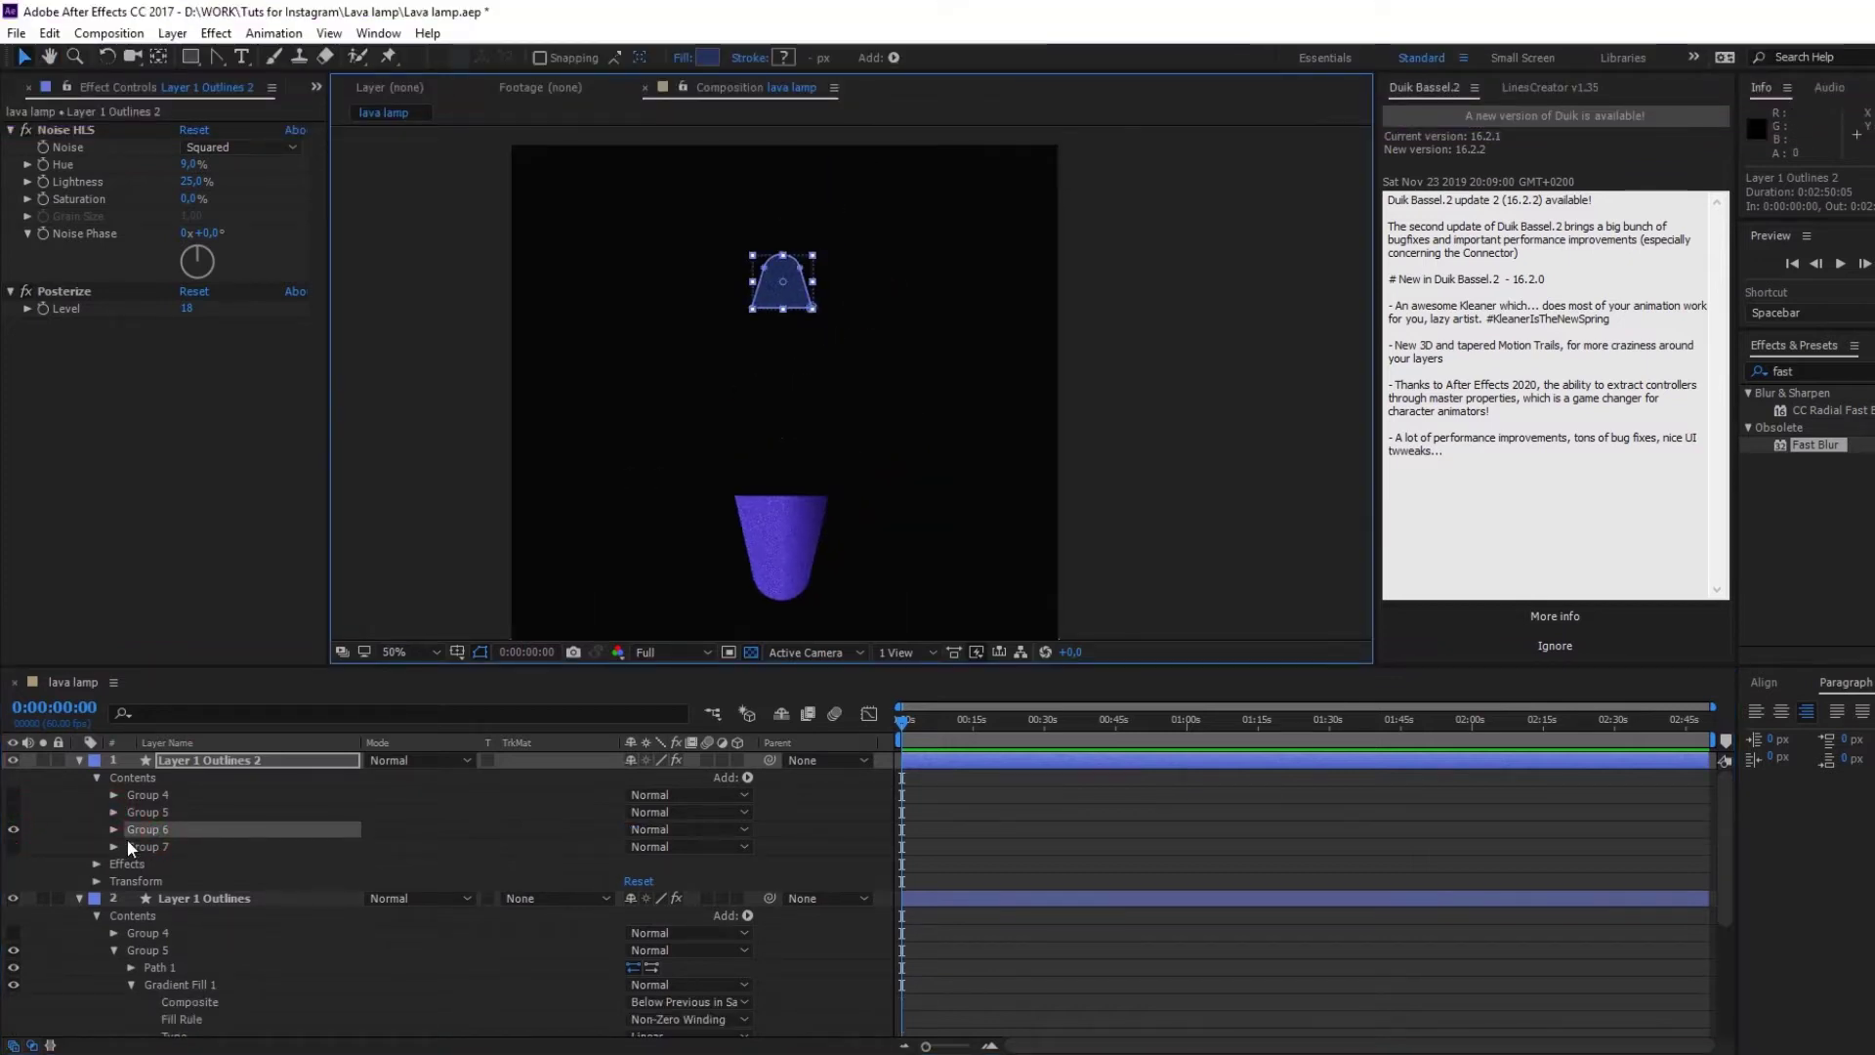
{"action": "left_click", "coordinate": [115, 829]}
{"action": "left_click", "coordinate": [147, 863]}
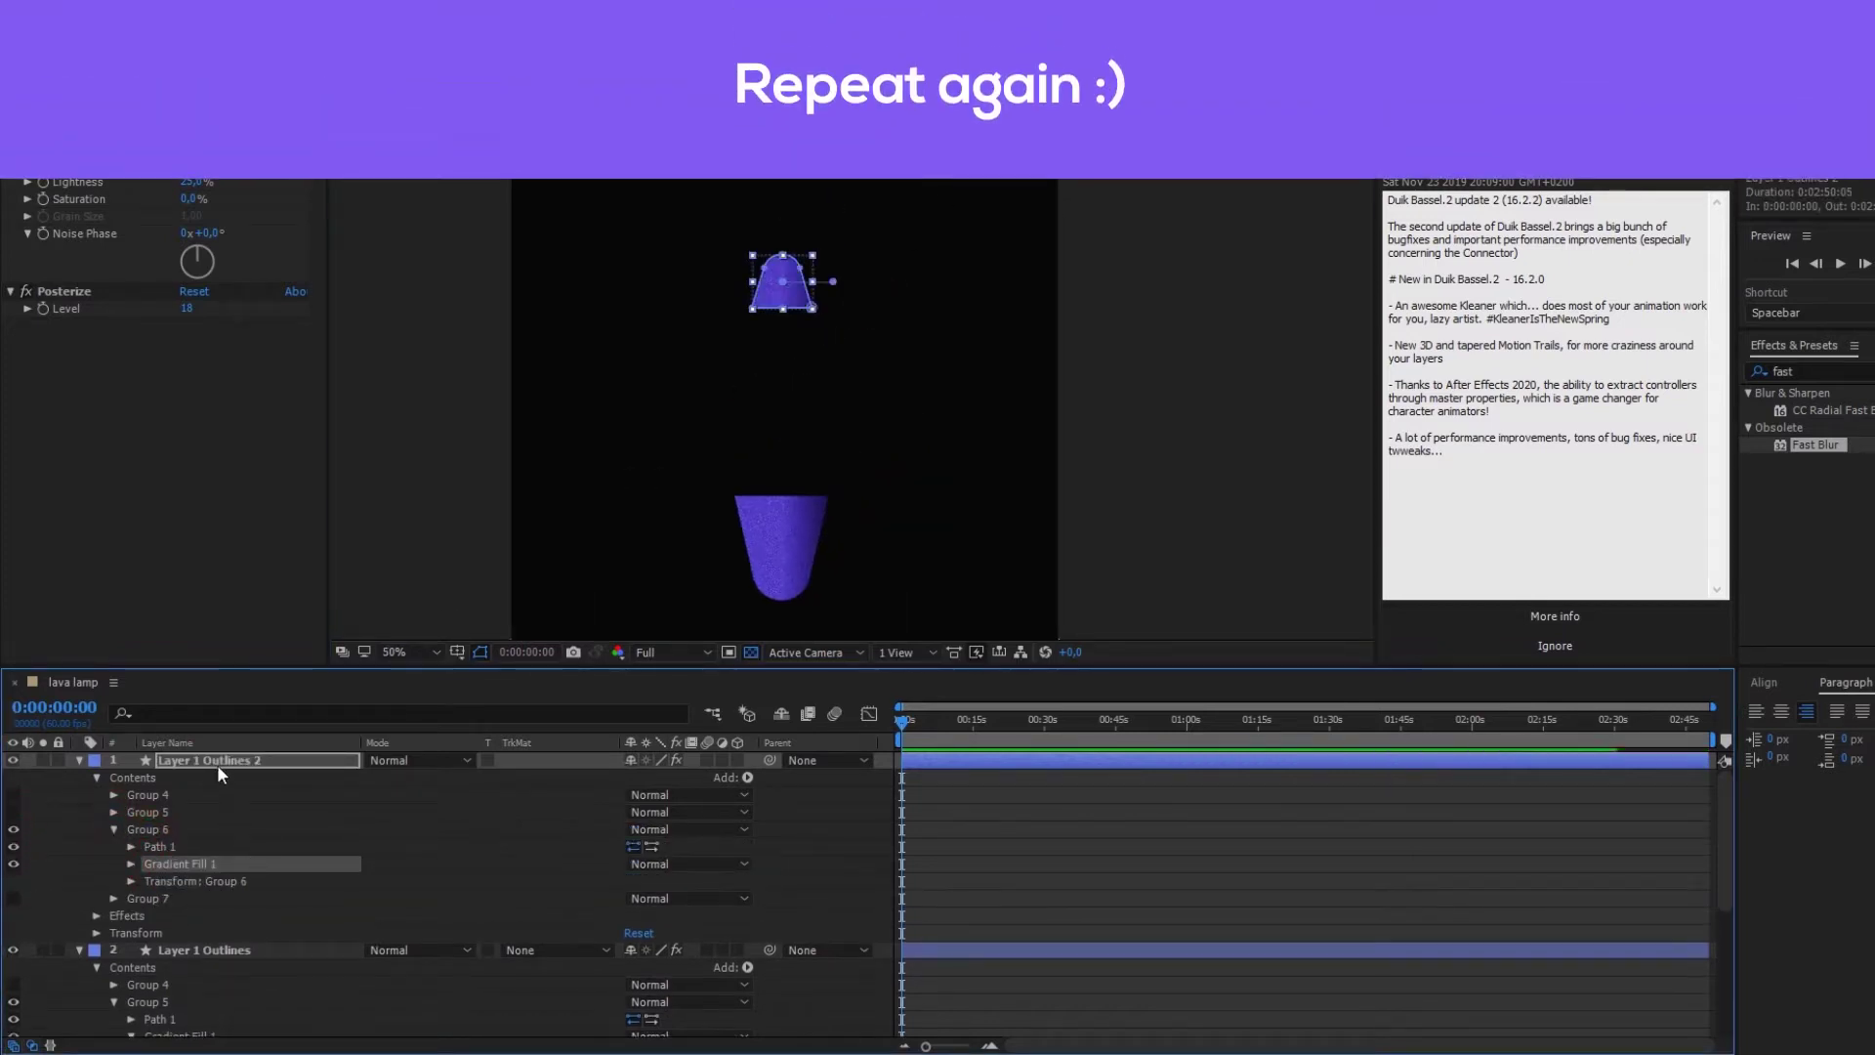
Step: Duplicate the layer again as 'Light', showing only Group 7, the lamp body
{"action": "key", "text": "ctrl+alt+shift+l"}
{"action": "key", "text": "Return"}
{"action": "type", "text": "Light"}
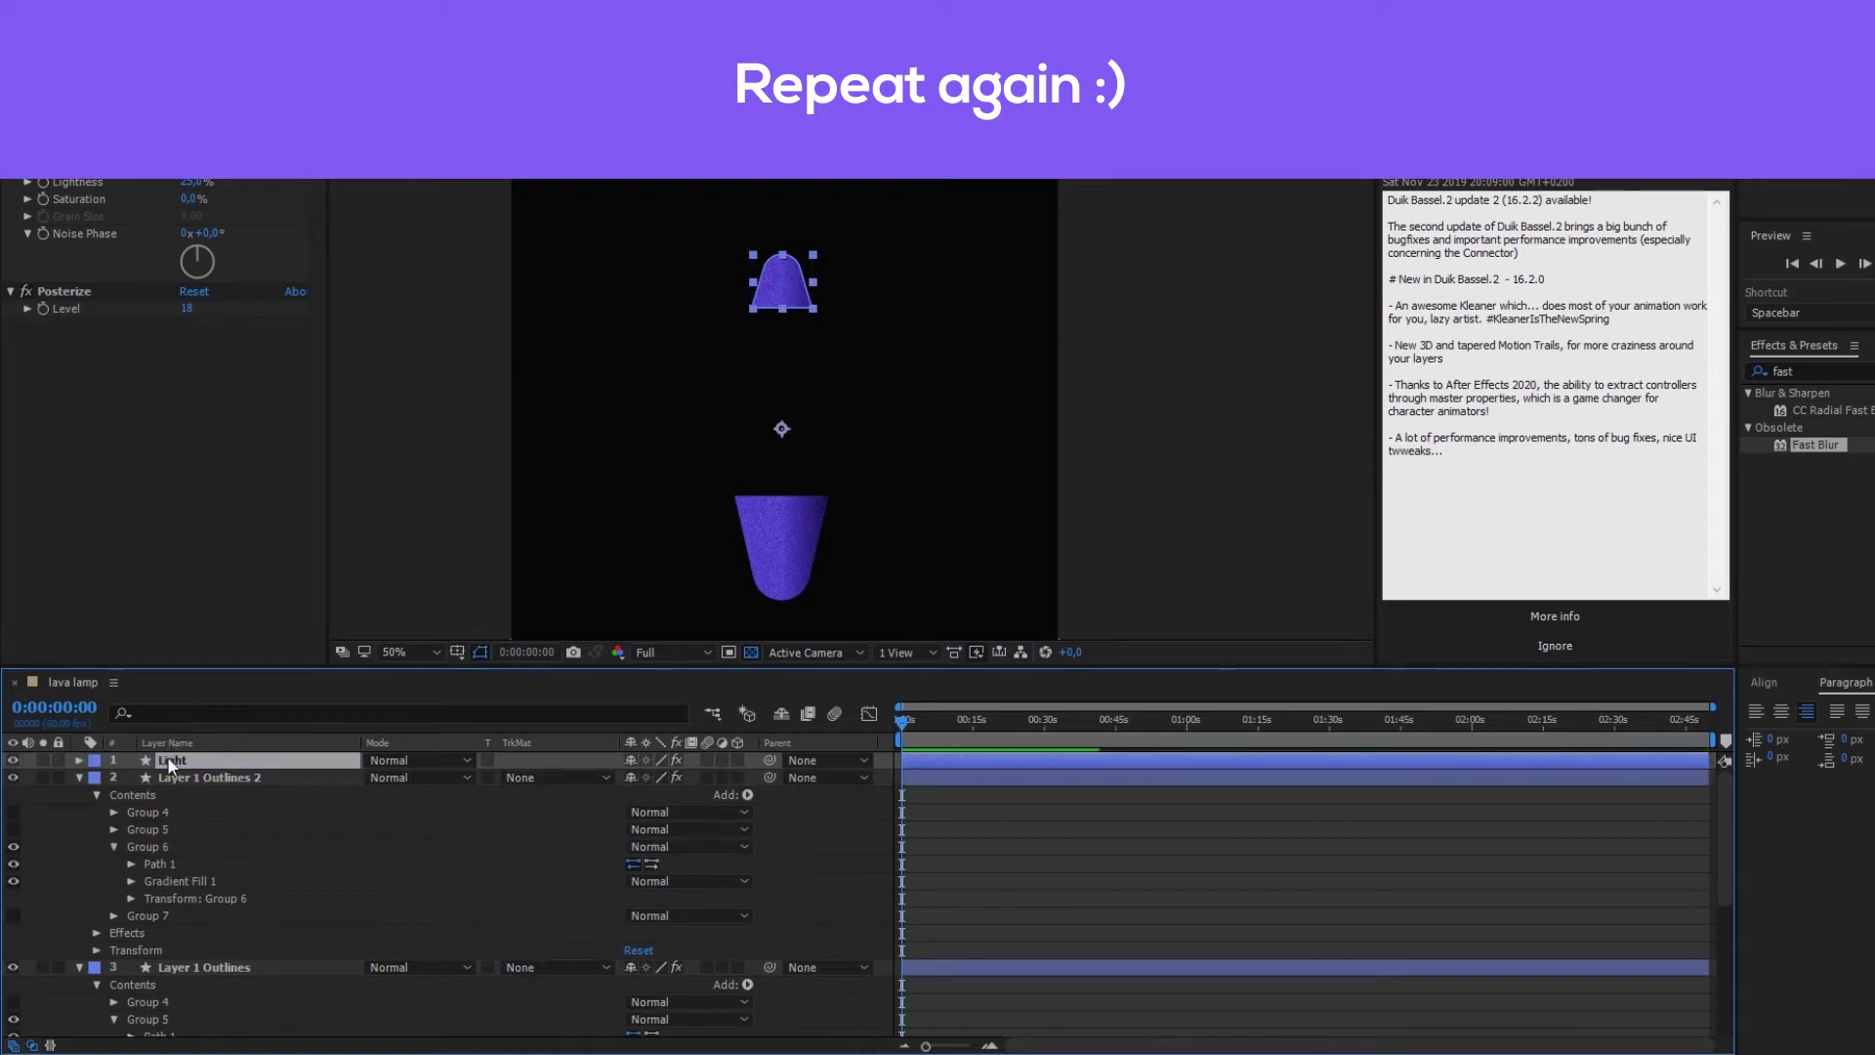
{"action": "left_click", "coordinate": [78, 760]}
{"action": "left_click", "coordinate": [14, 829]}
{"action": "left_click", "coordinate": [14, 847]}
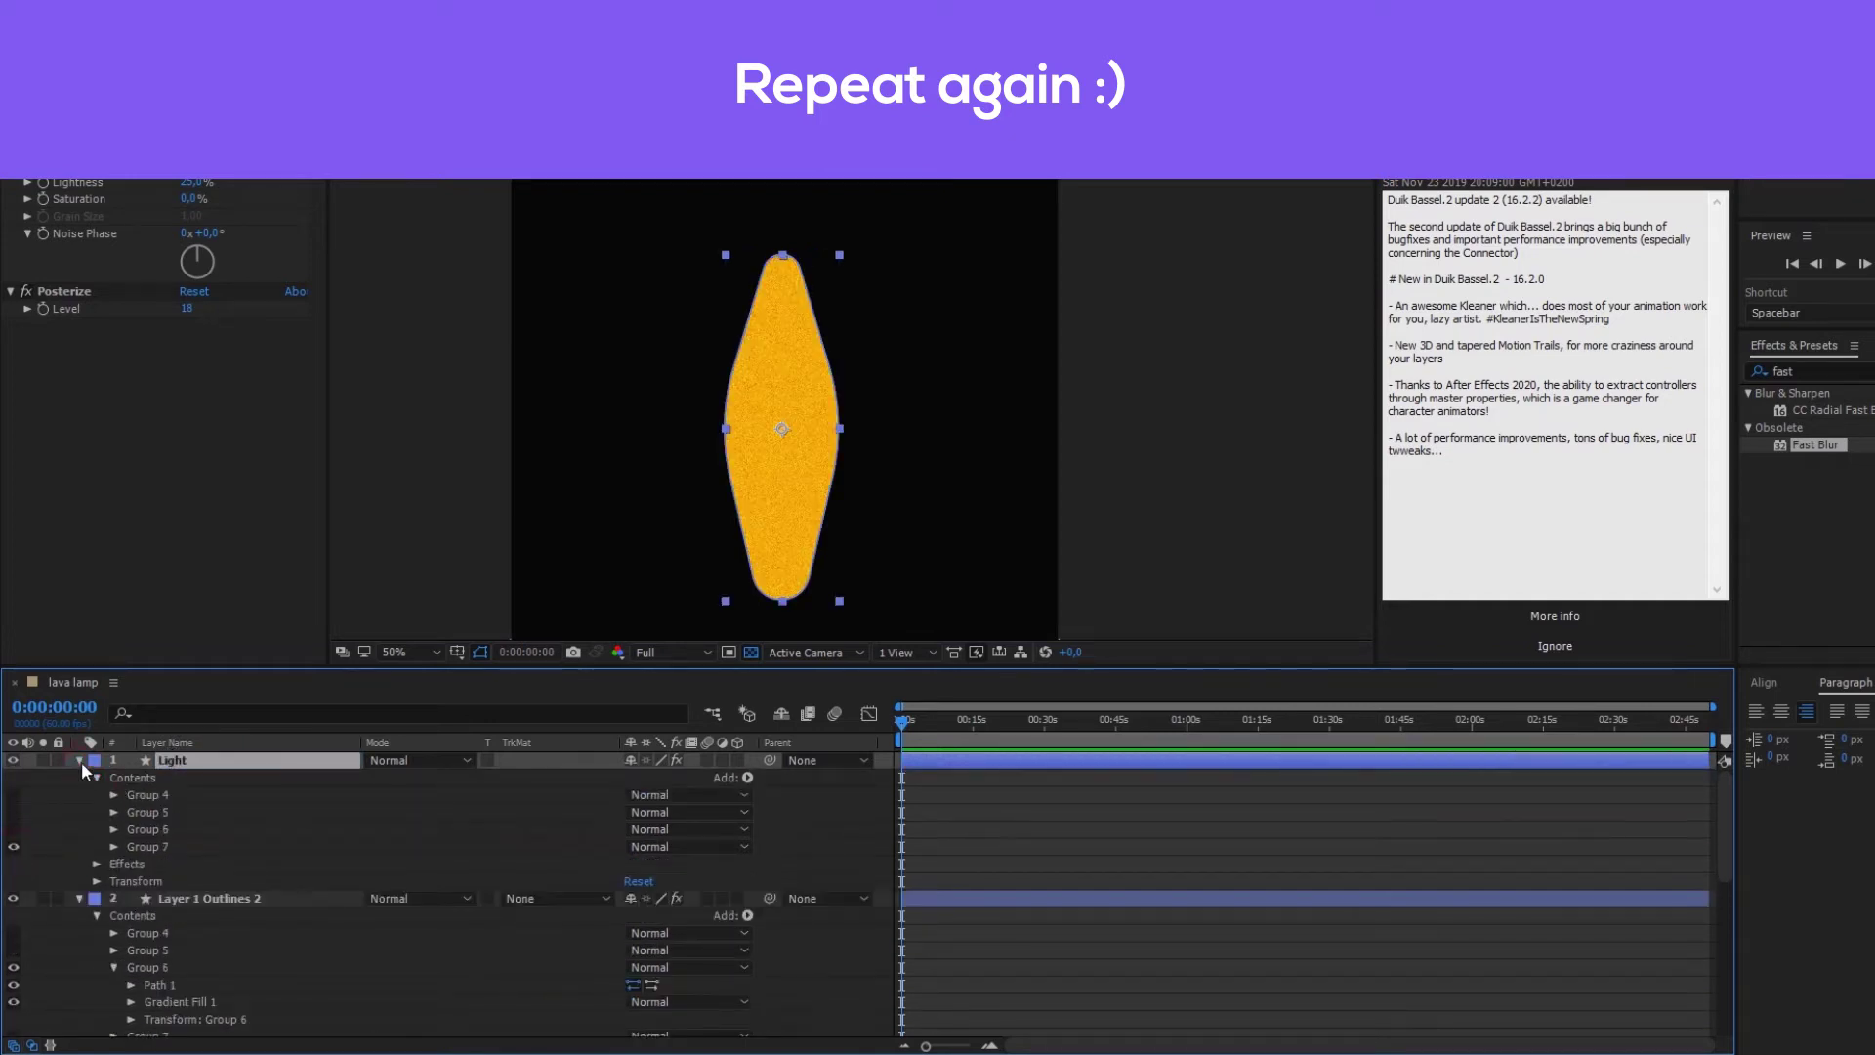
Step: Move Light below the Outlines layers and replace Group 7's solid fill with a Gradient Fill
{"action": "key", "text": "ctrl+bracketright"}
{"action": "key", "text": "ctrl+bracketright"}
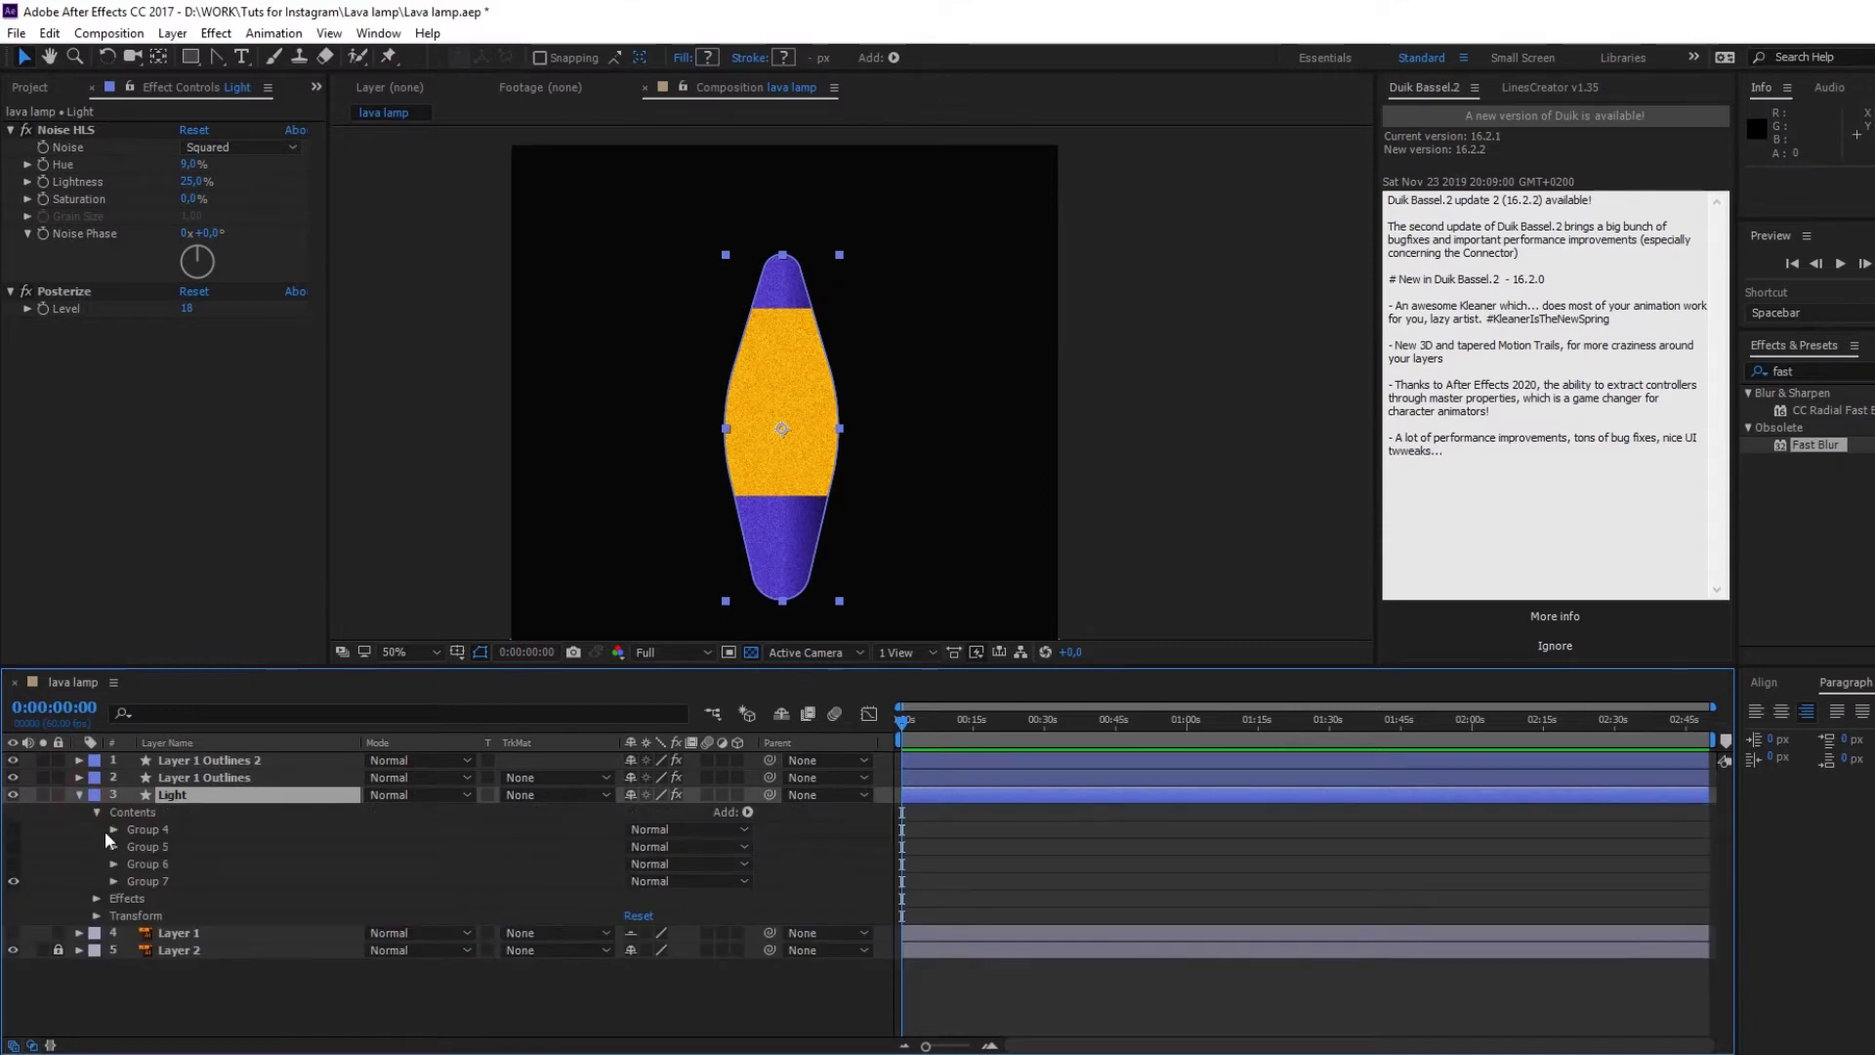
{"action": "left_click", "coordinate": [115, 881]}
{"action": "left_click", "coordinate": [131, 912]}
{"action": "key", "text": "Delete"}
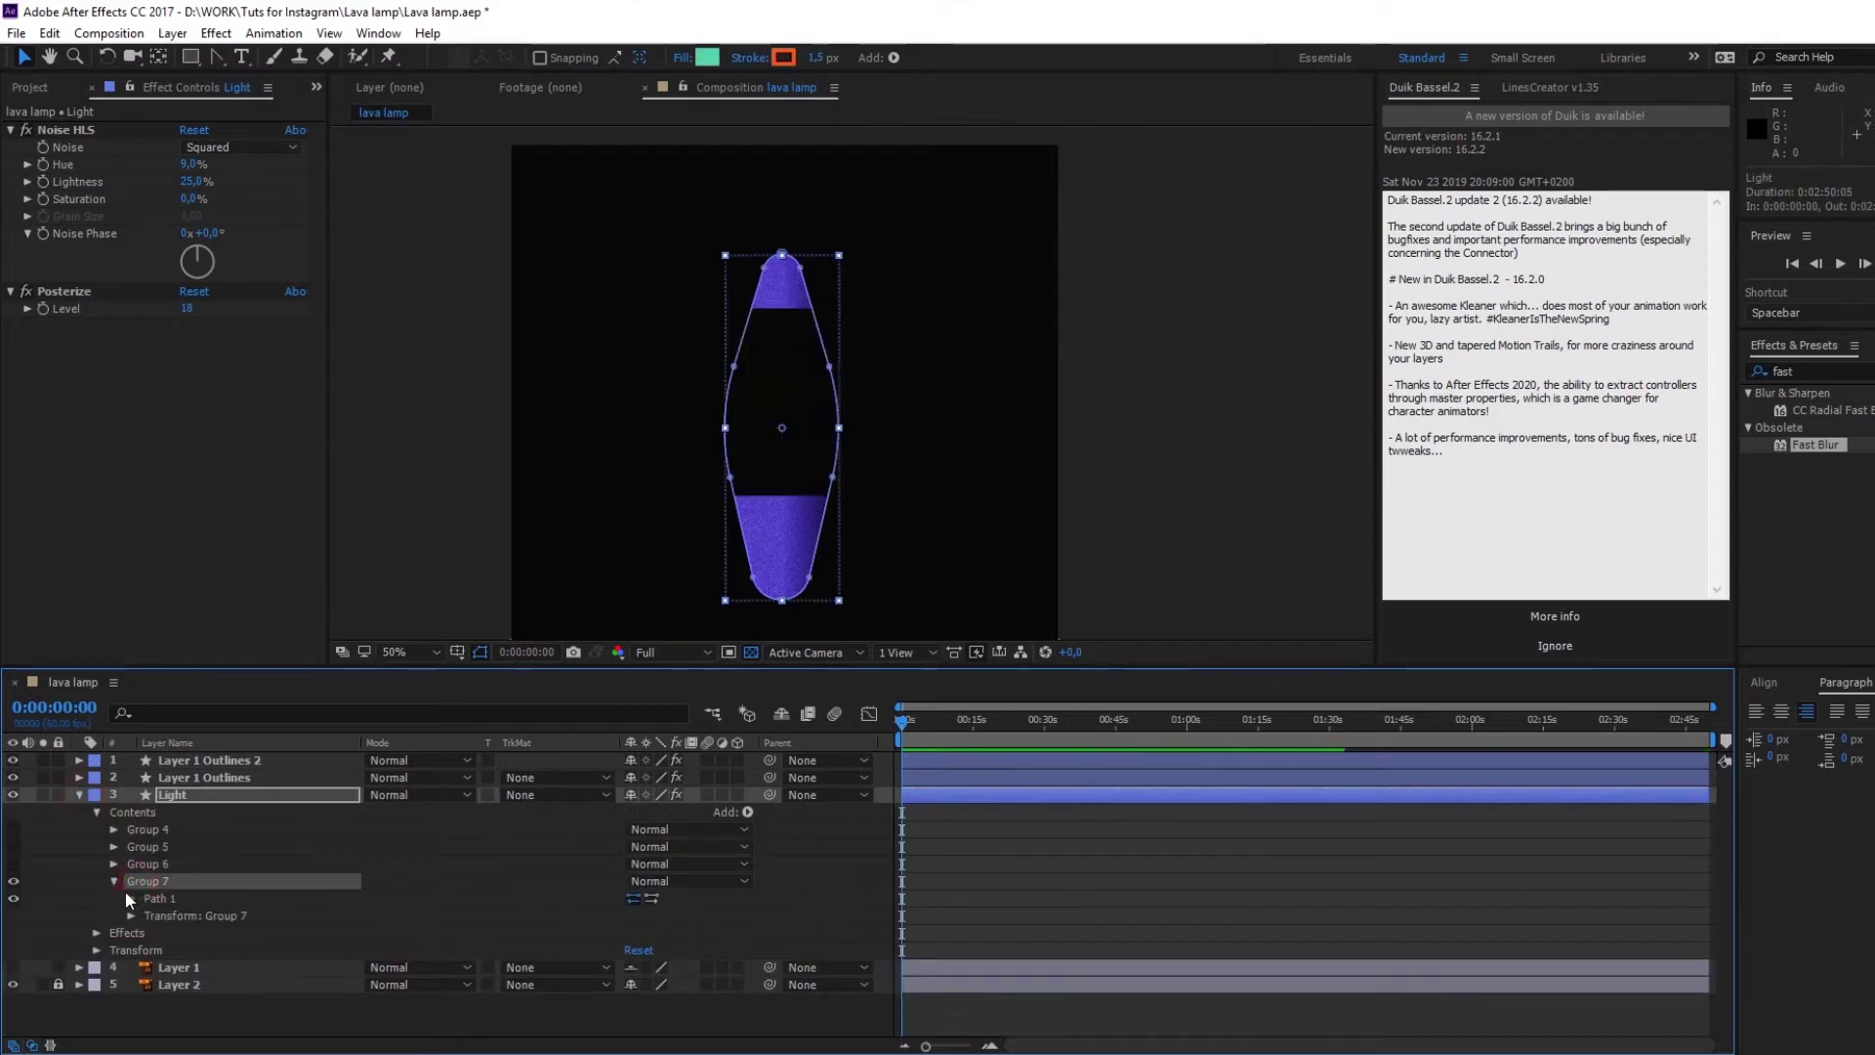
{"action": "left_click", "coordinate": [747, 811]}
{"action": "left_click", "coordinate": [830, 538]}
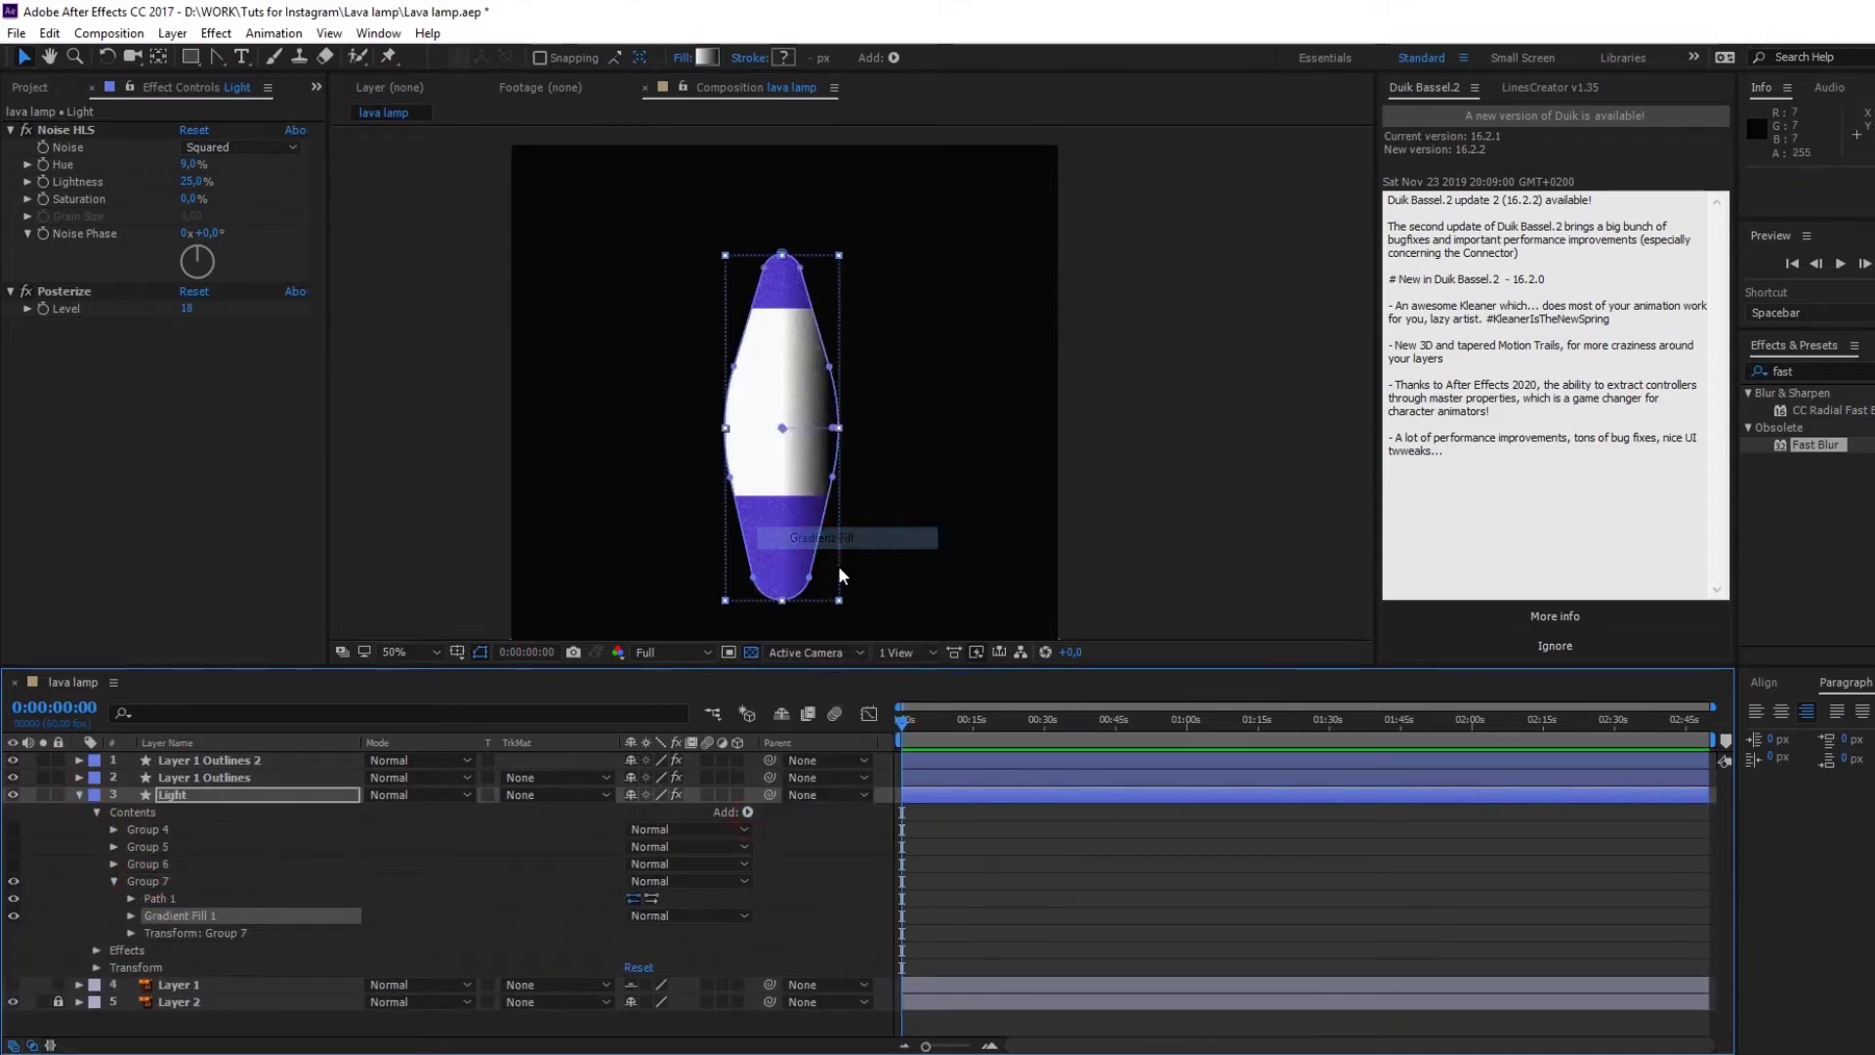
{"action": "left_click", "coordinate": [132, 916]}
Step: Colour the body gradient orange to pale yellow, running horizontally from -170,0 to 140,0
{"action": "left_click", "coordinate": [673, 1009]}
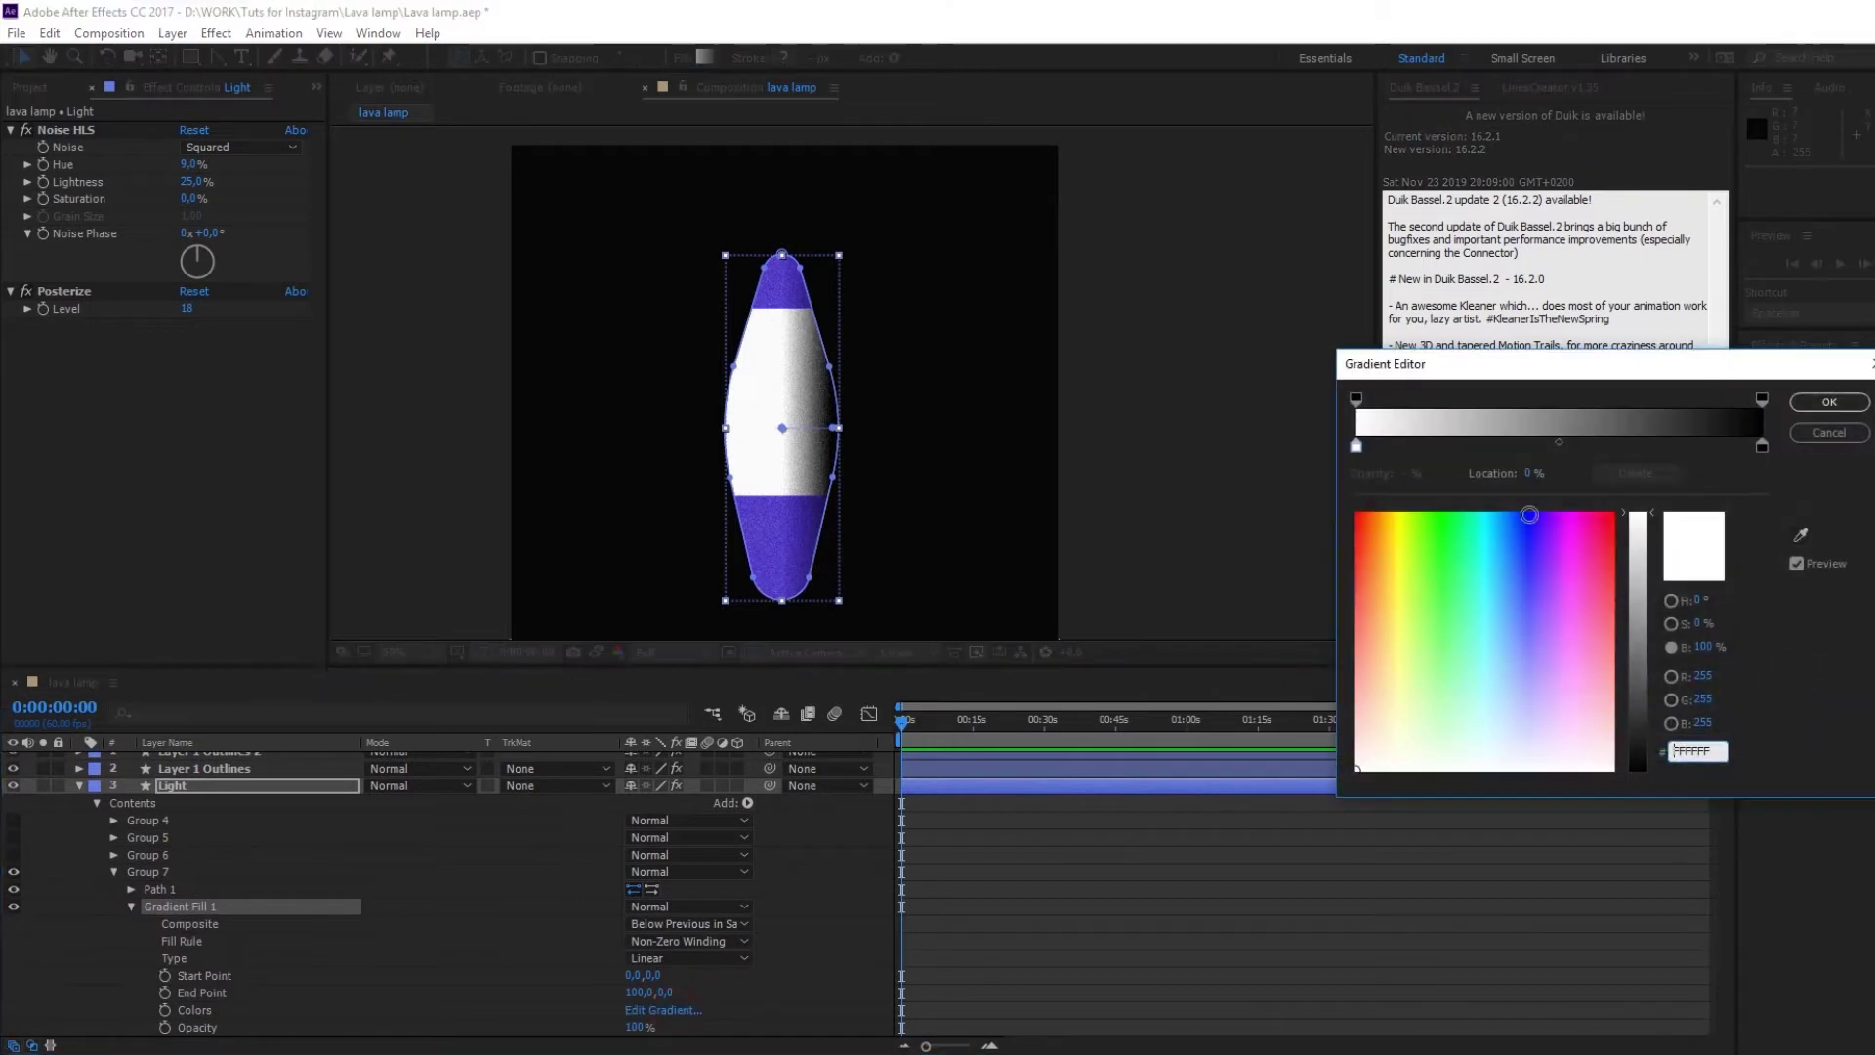
{"action": "left_click_drag", "start_coordinate": [1363, 516], "coordinate": [1385, 518]}
{"action": "mouse_move", "coordinate": [1479, 446]}
{"action": "left_mouse_down"}
{"action": "mouse_move", "coordinate": [1677, 446]}
{"action": "mouse_move", "coordinate": [1744, 494]}
{"action": "left_mouse_up"}
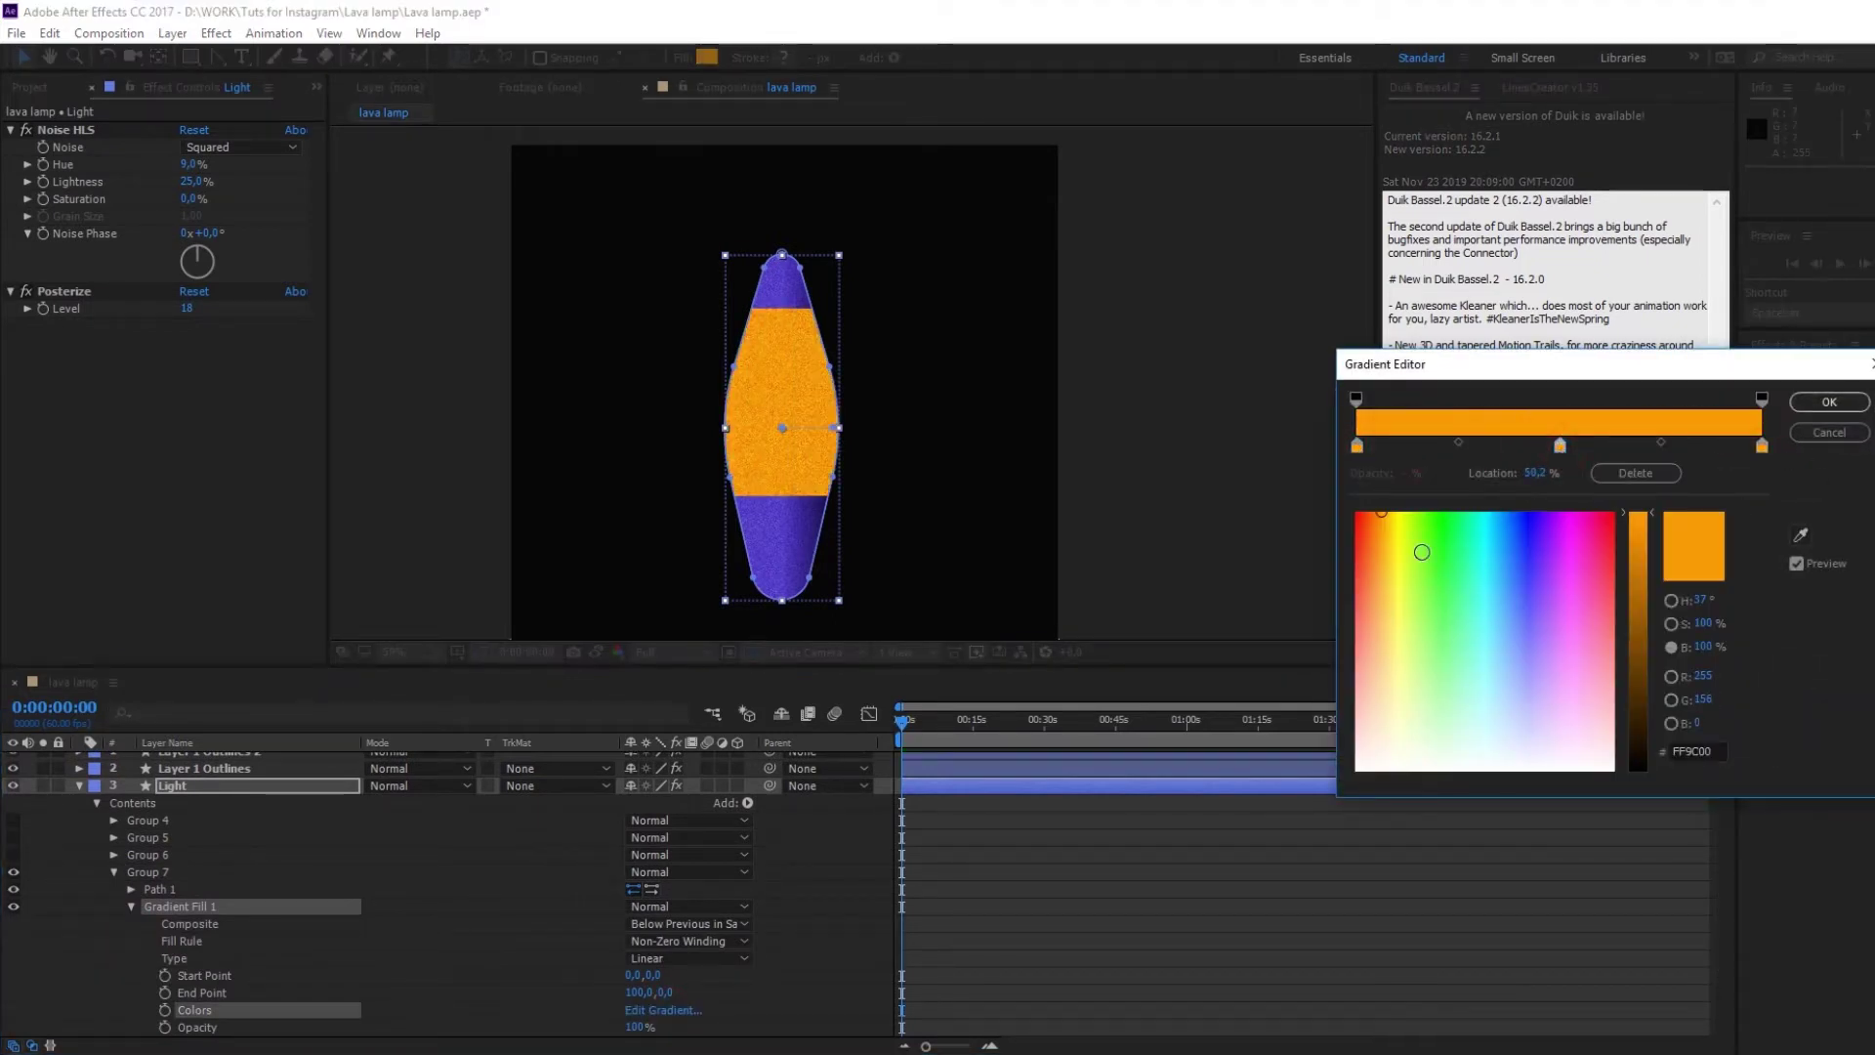
{"action": "left_click", "coordinate": [1670, 623]}
{"action": "left_click_drag", "start_coordinate": [1638, 618], "coordinate": [1649, 654]}
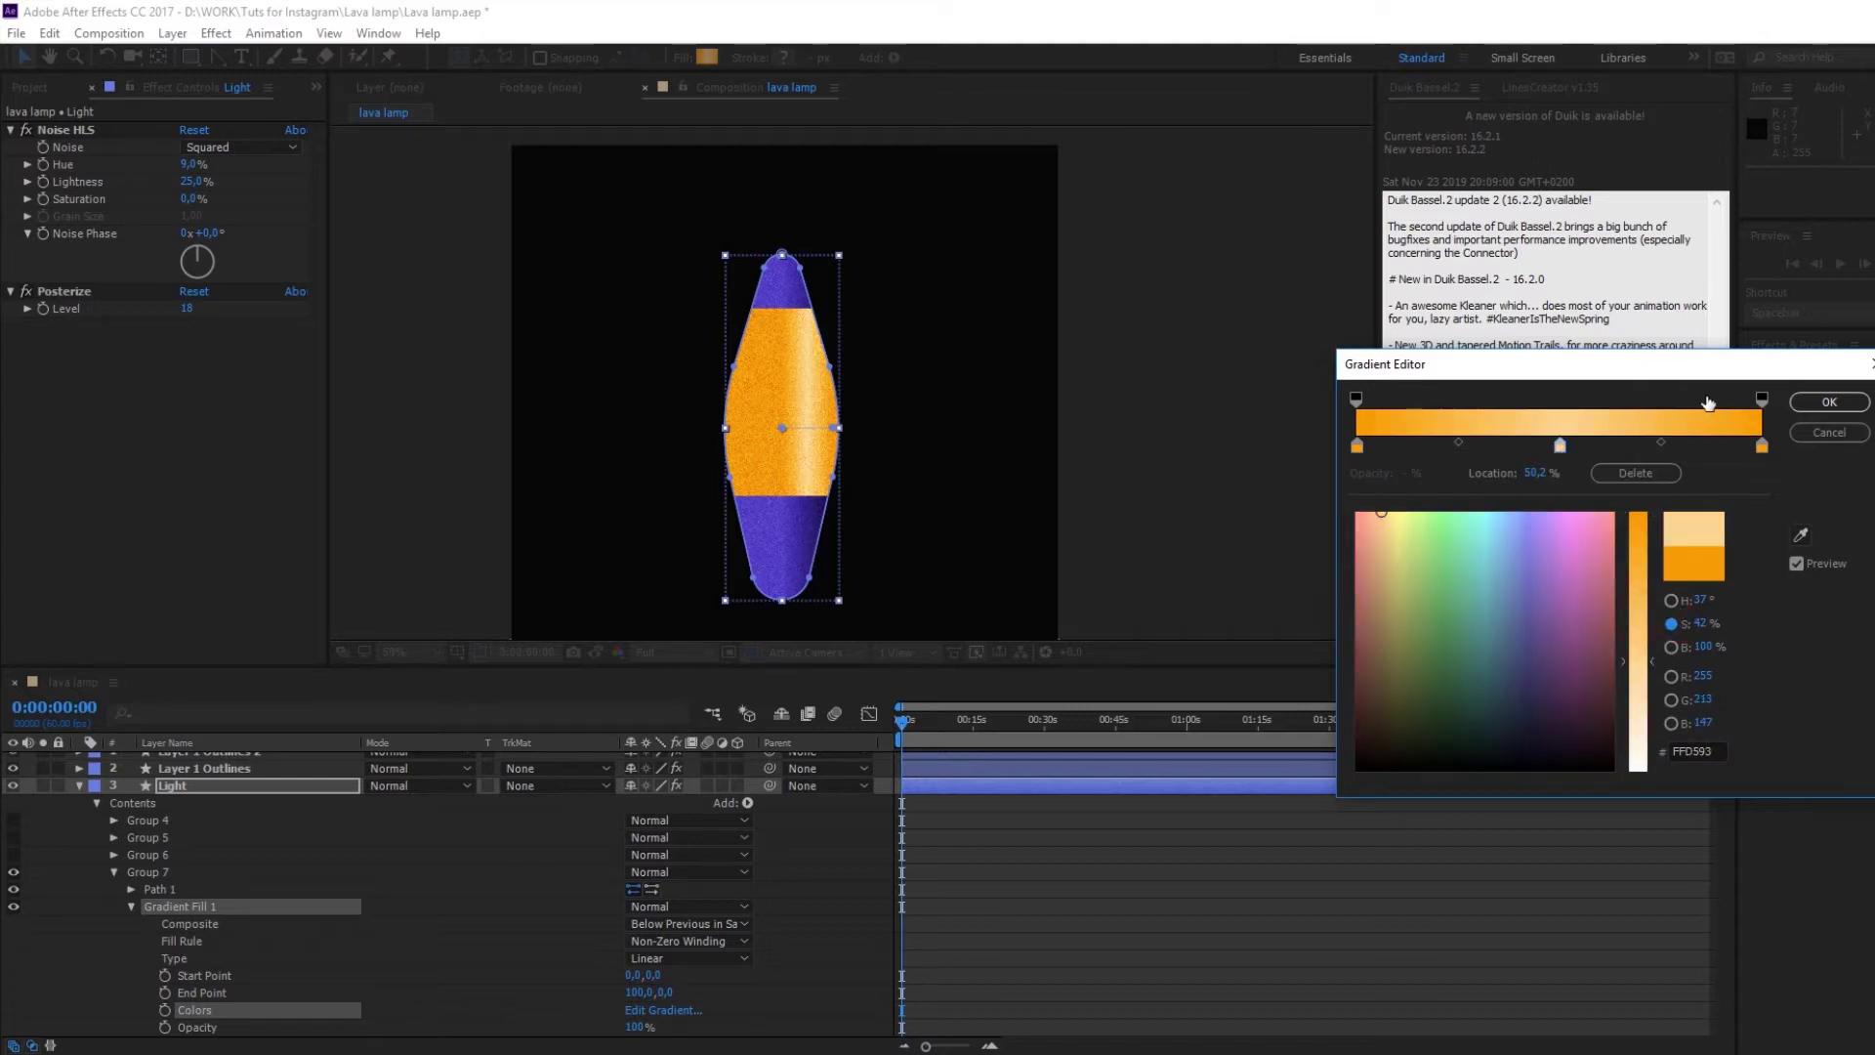
{"action": "left_click", "coordinate": [1829, 401]}
{"action": "mouse_move", "coordinate": [833, 428]}
{"action": "left_mouse_down"}
{"action": "mouse_move", "coordinate": [695, 428]}
{"action": "mouse_move", "coordinate": [844, 428]}
{"action": "left_mouse_up"}
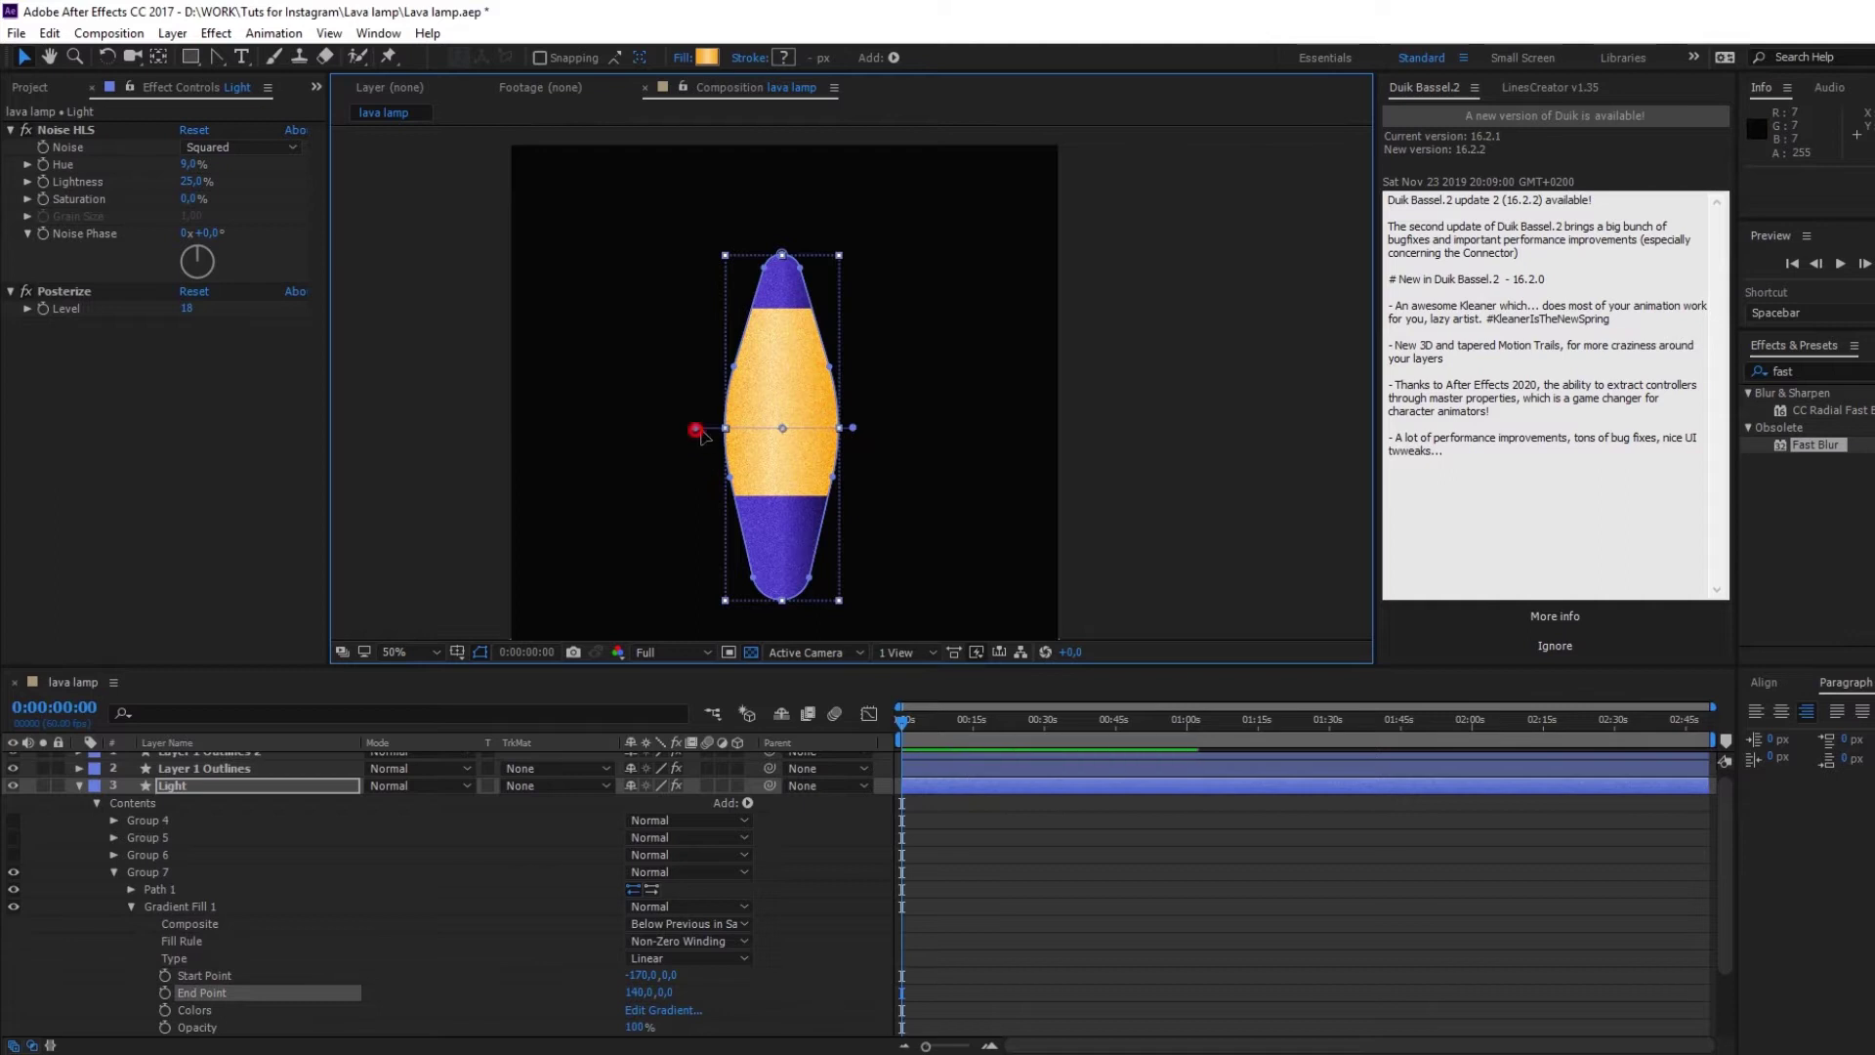
Step: Shift the Light gradient's start point right to -120,0
{"action": "left_click_drag", "start_coordinate": [695, 430], "coordinate": [716, 429]}
{"action": "scroll", "coordinate": [947, 385], "scroll_direction": "up", "scroll_amount": 4}
{"action": "left_click_drag", "start_coordinate": [964, 445], "coordinate": [862, 313]}
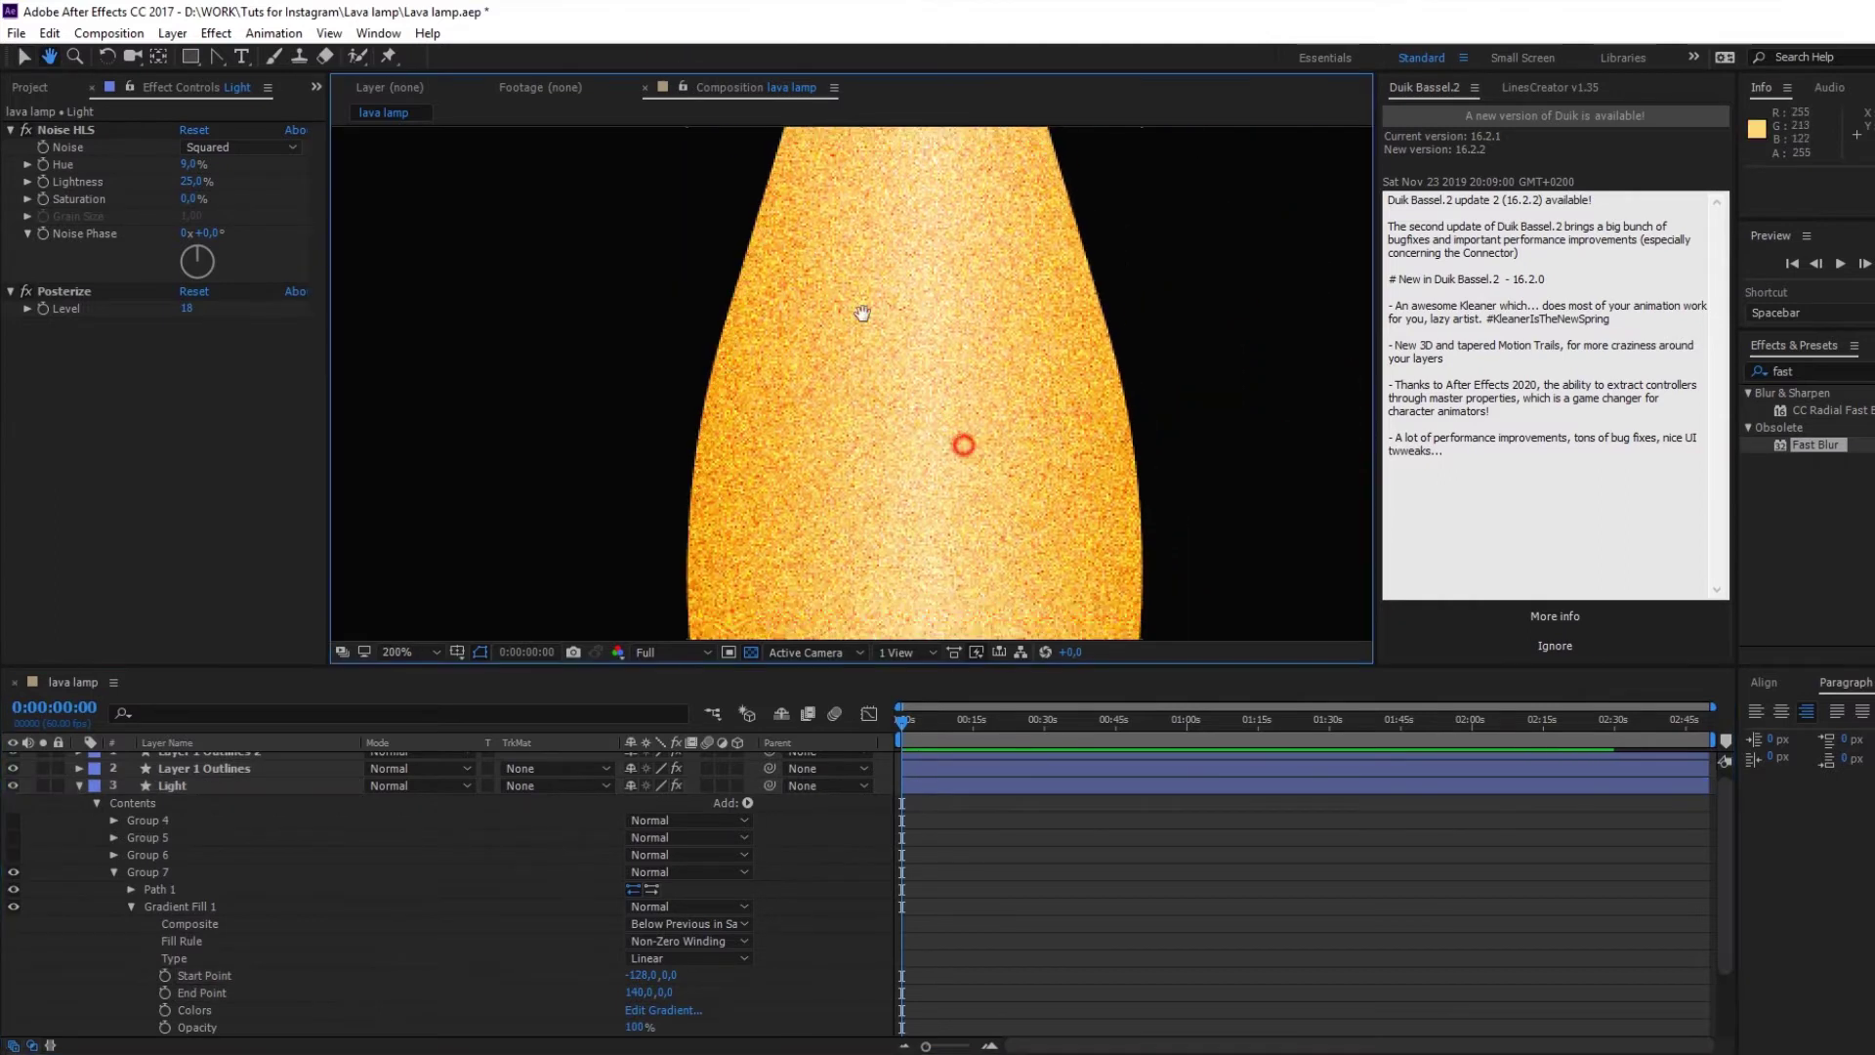
{"action": "scroll", "coordinate": [904, 390], "scroll_direction": "down", "scroll_amount": 2}
Step: Set both end stops of the Light gradient to orange FF6600
{"action": "left_click", "coordinate": [182, 908]}
{"action": "left_click", "coordinate": [663, 1010]}
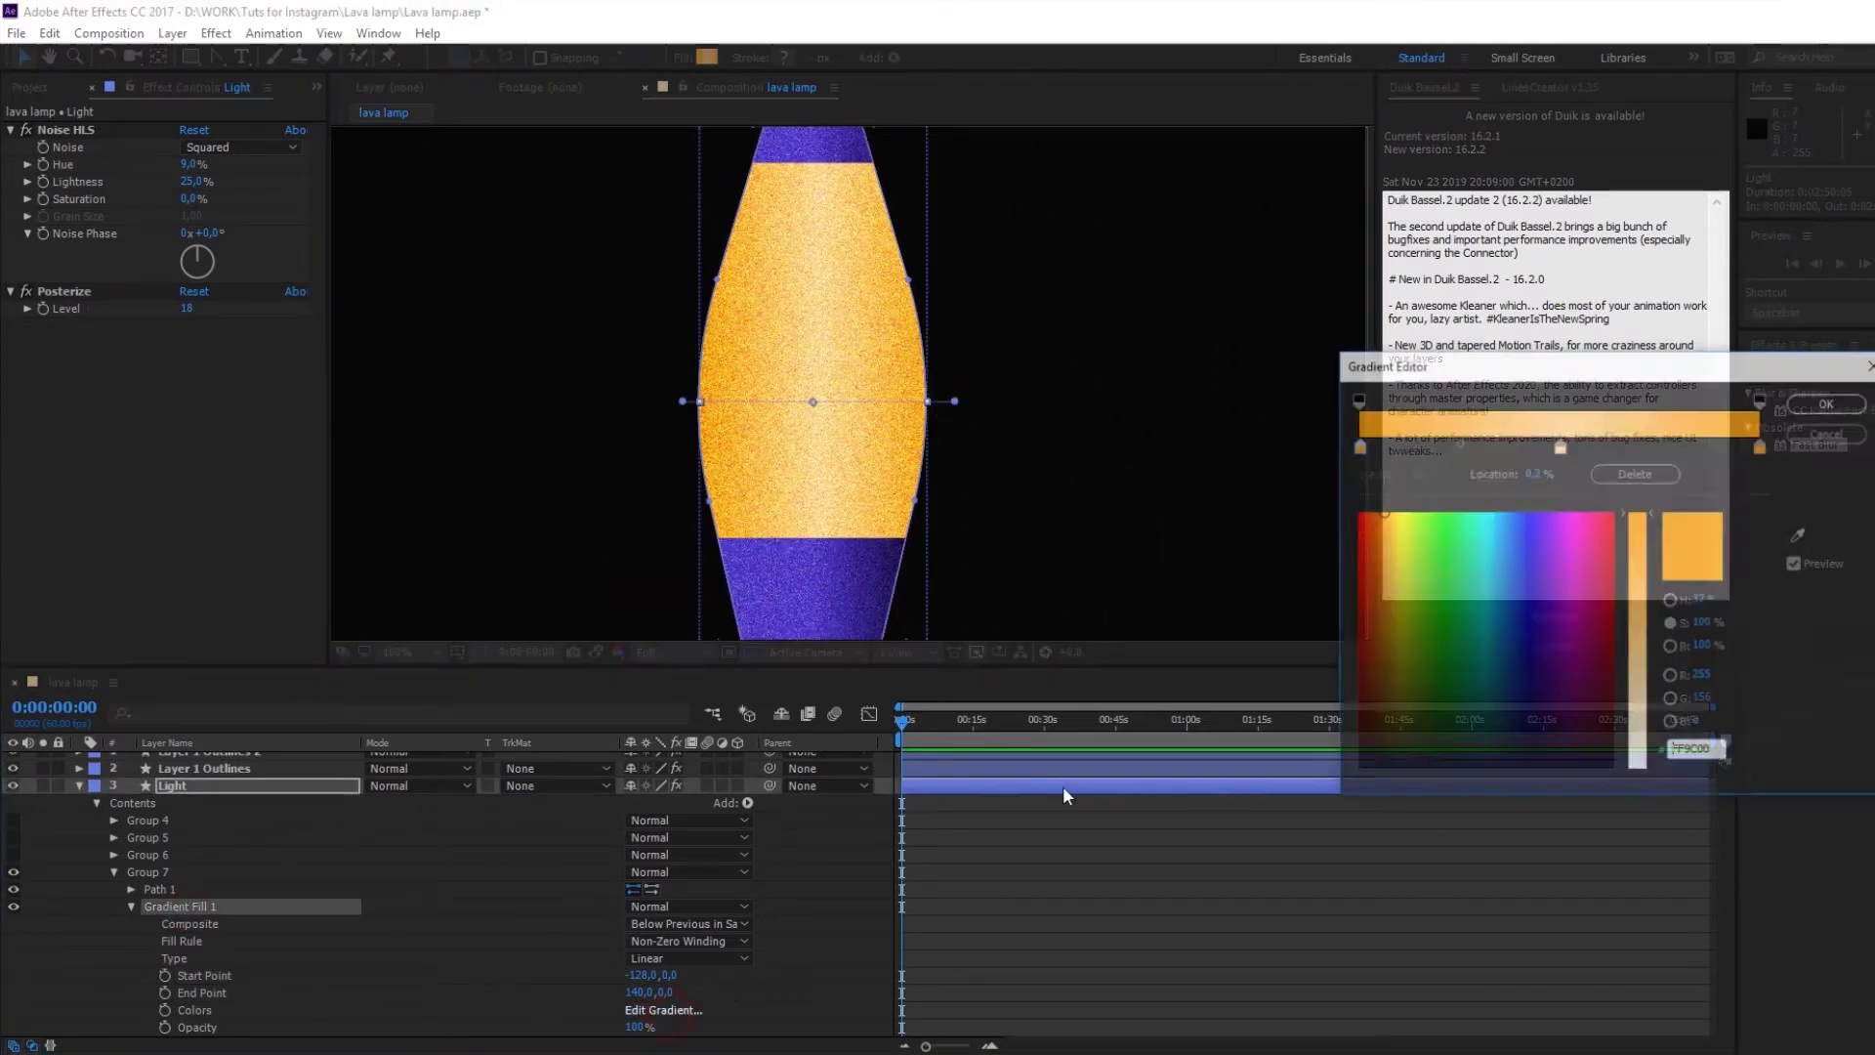
{"action": "left_click", "coordinate": [1606, 445]}
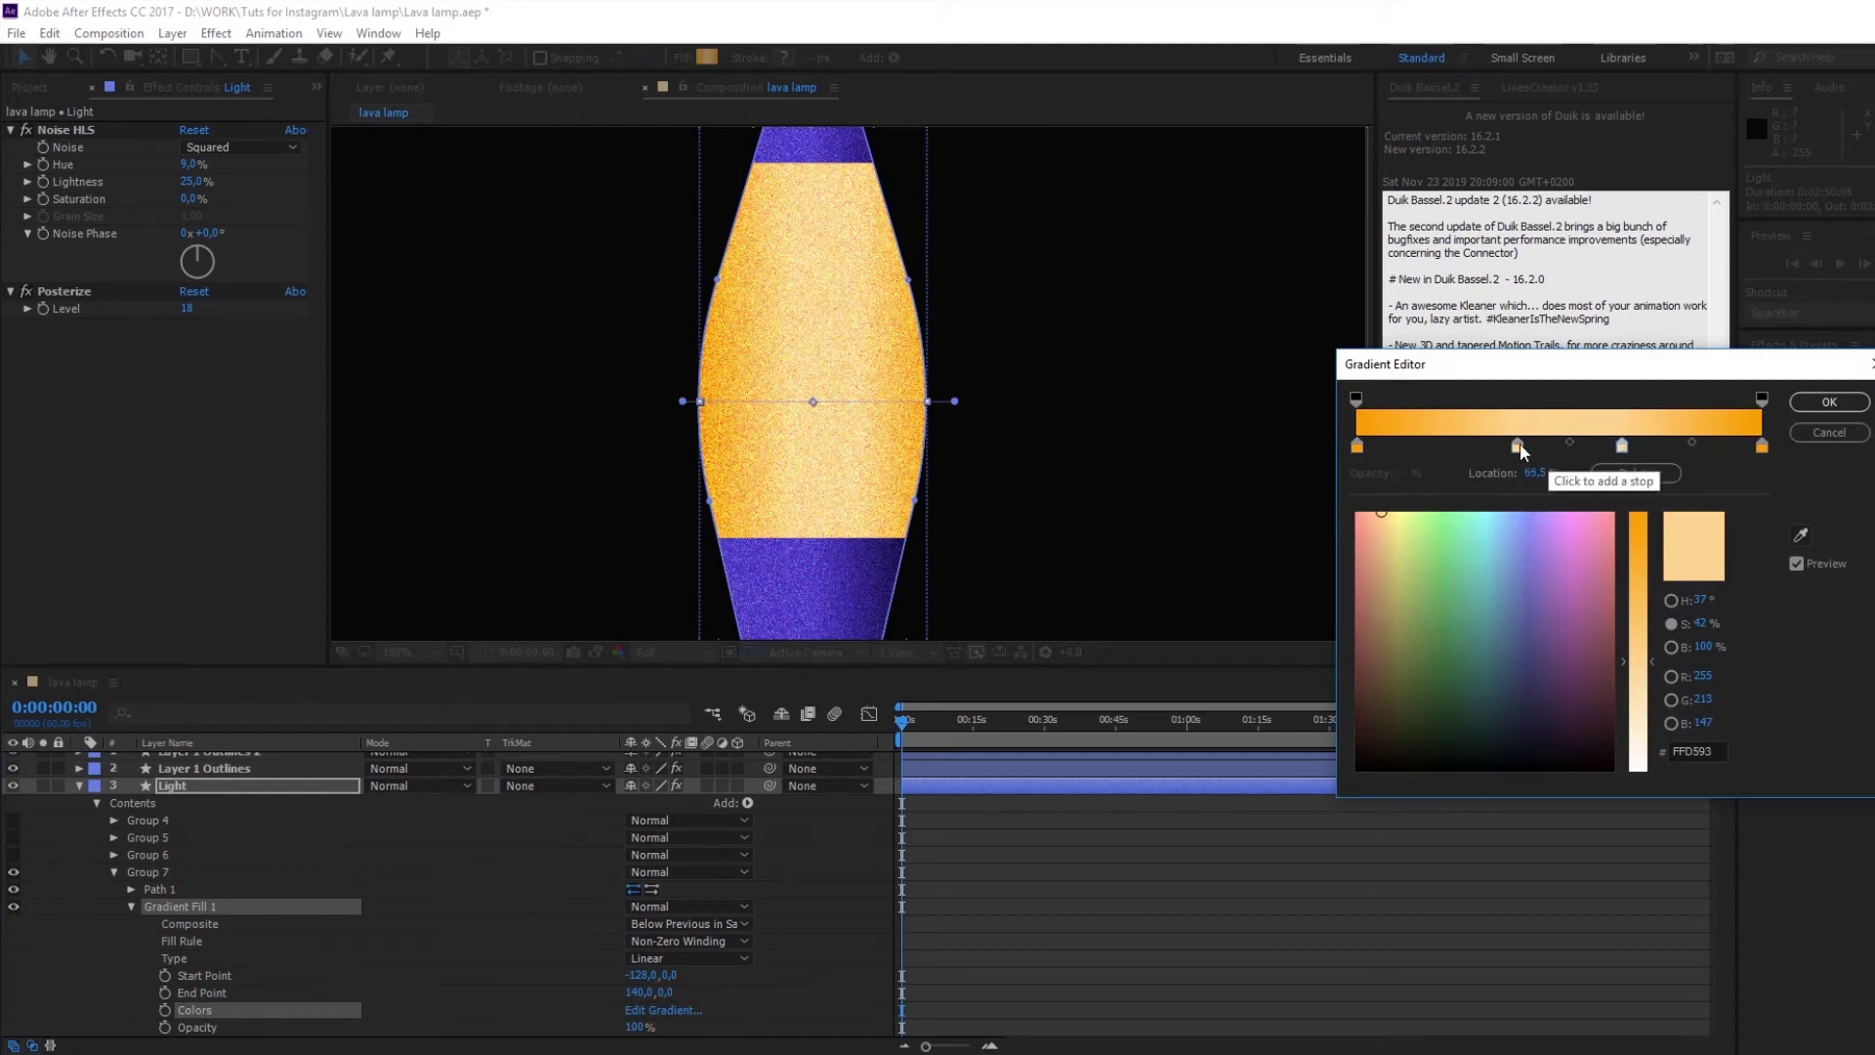
{"action": "left_click", "coordinate": [1762, 445]}
{"action": "left_click", "coordinate": [1371, 509]}
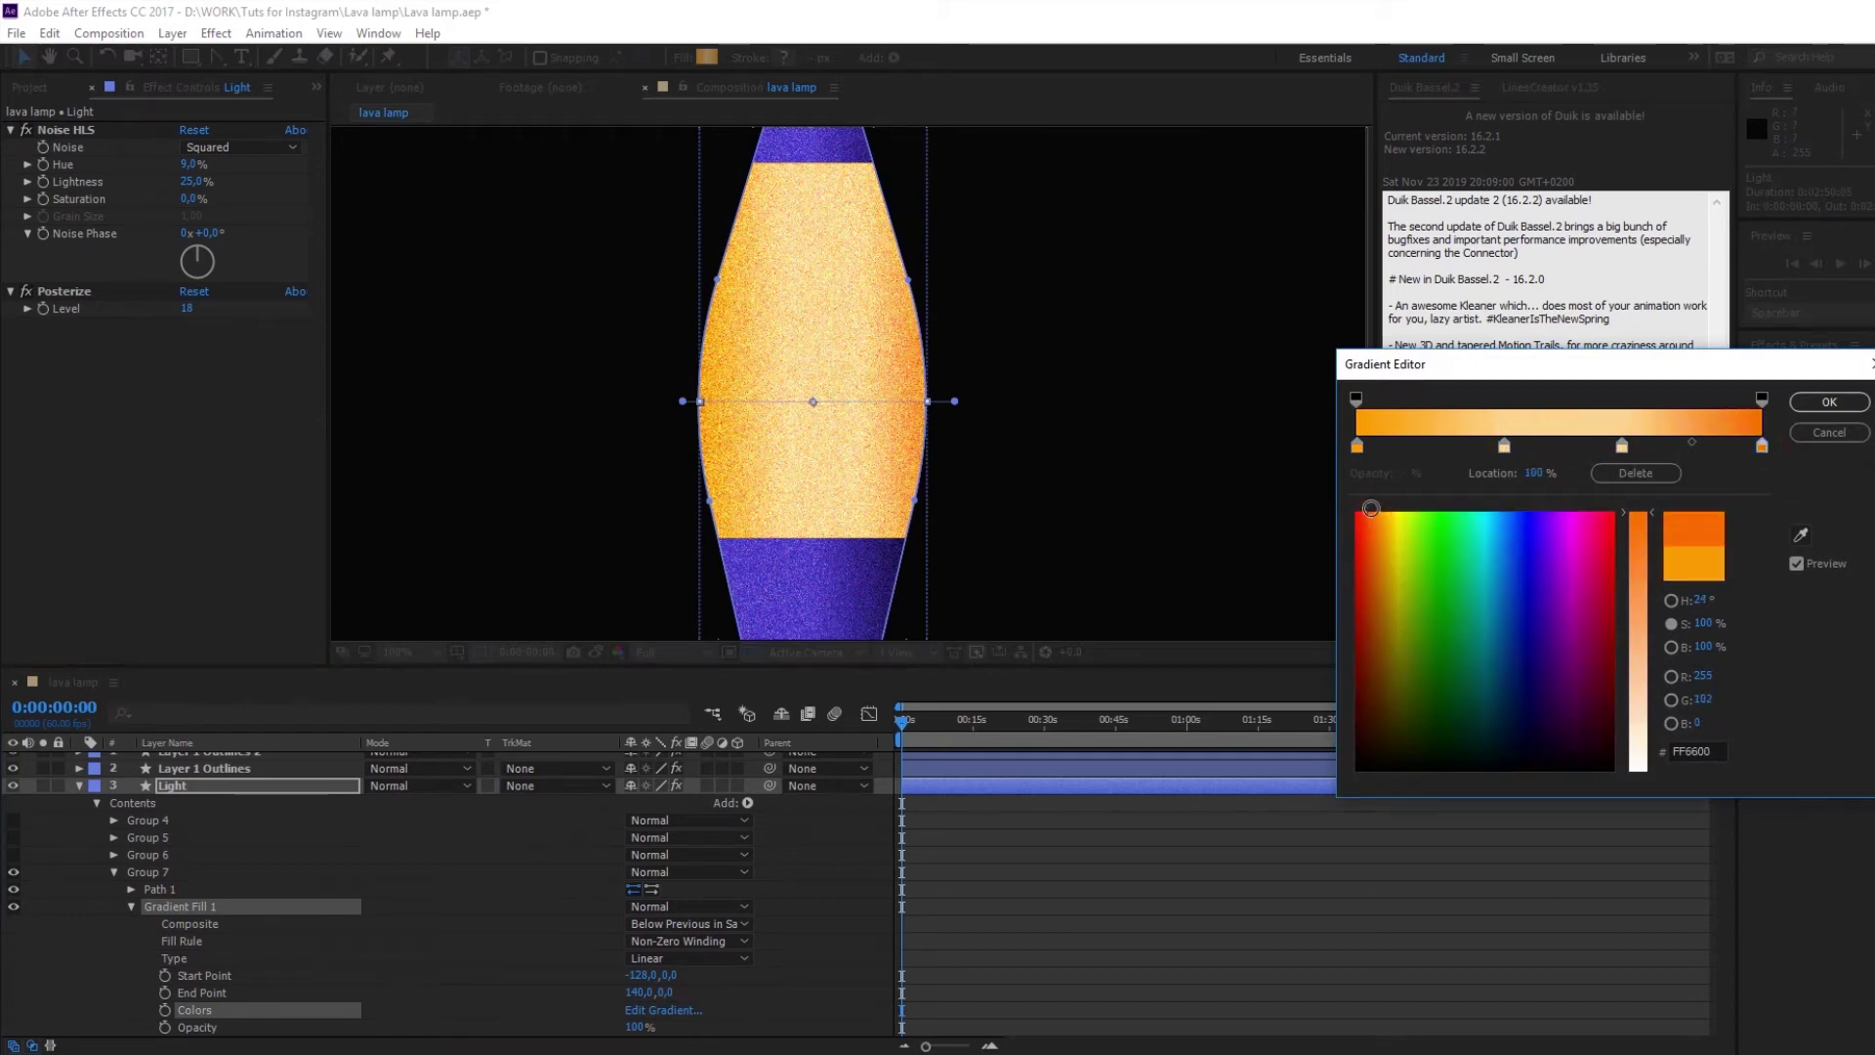
{"action": "left_click", "coordinate": [1372, 508]}
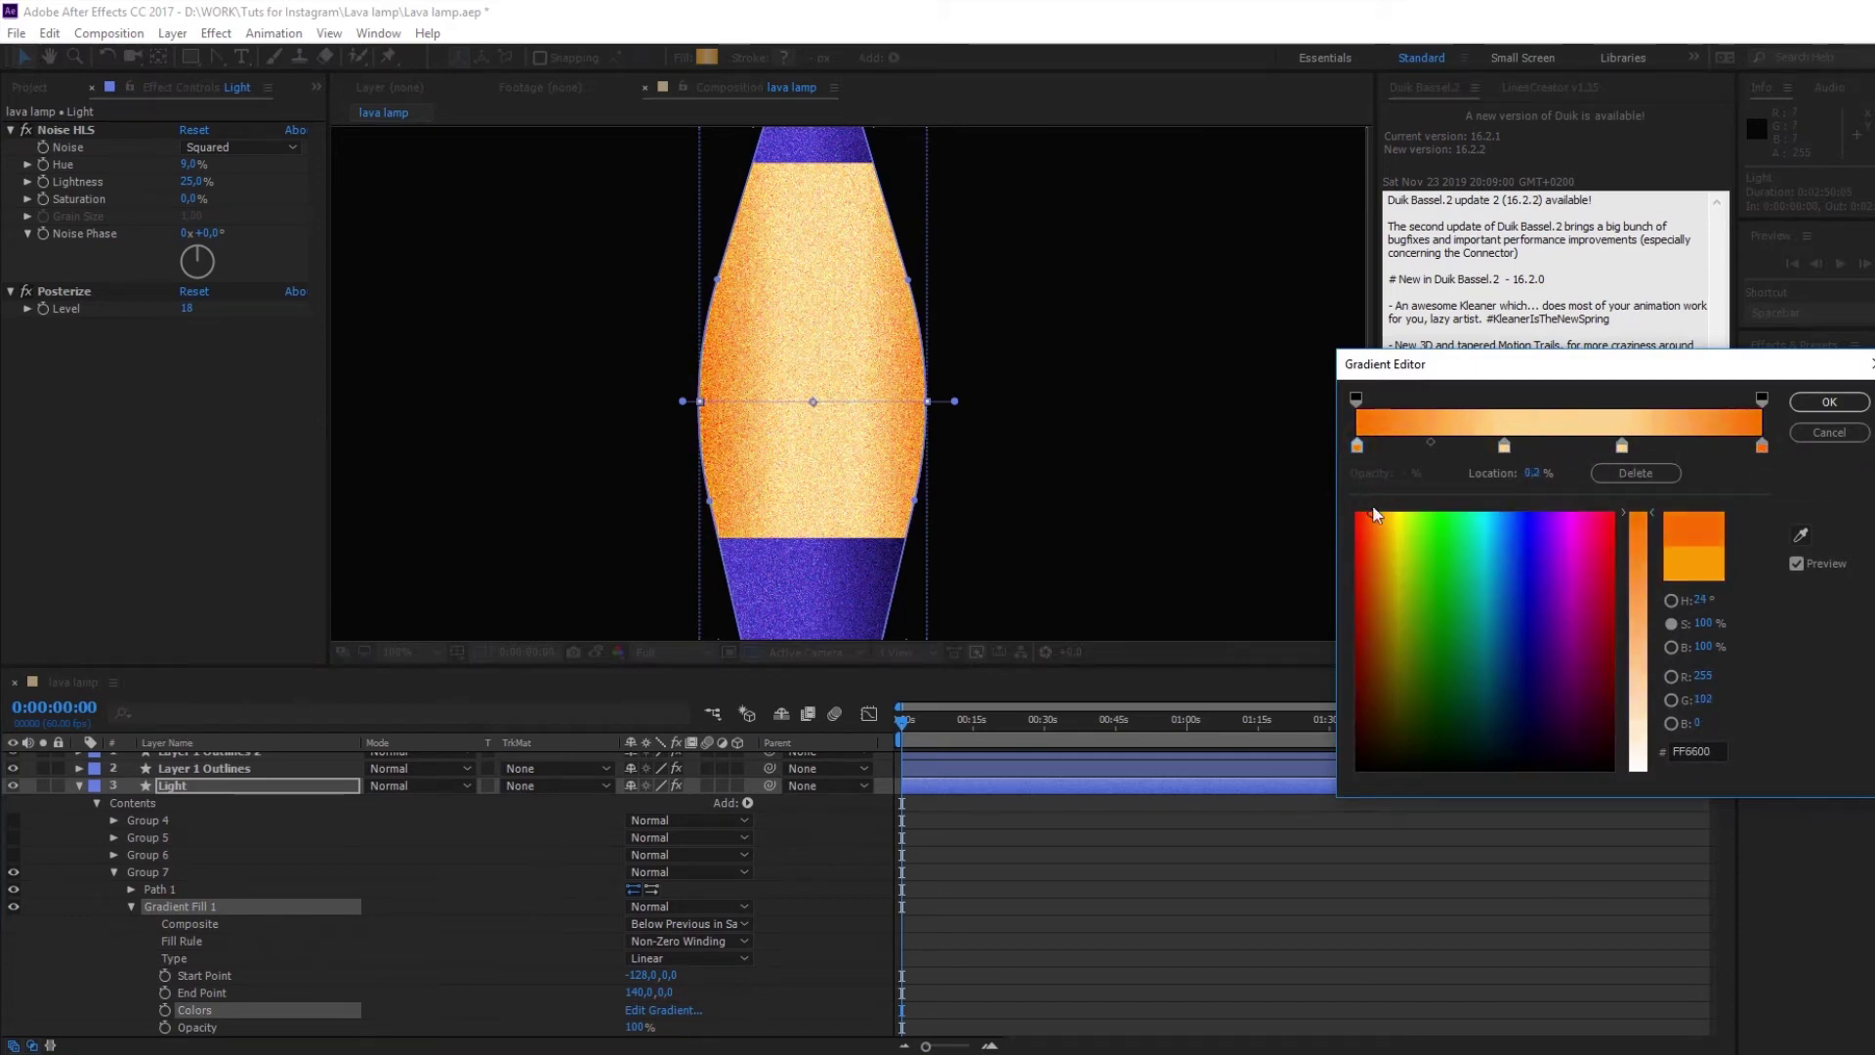
{"action": "left_click", "coordinate": [1830, 420]}
Step: Zoom out, collapse the Light layer, and duplicate the outline layer as Layer 1 Outlines 3
{"action": "key", "text": "comma"}
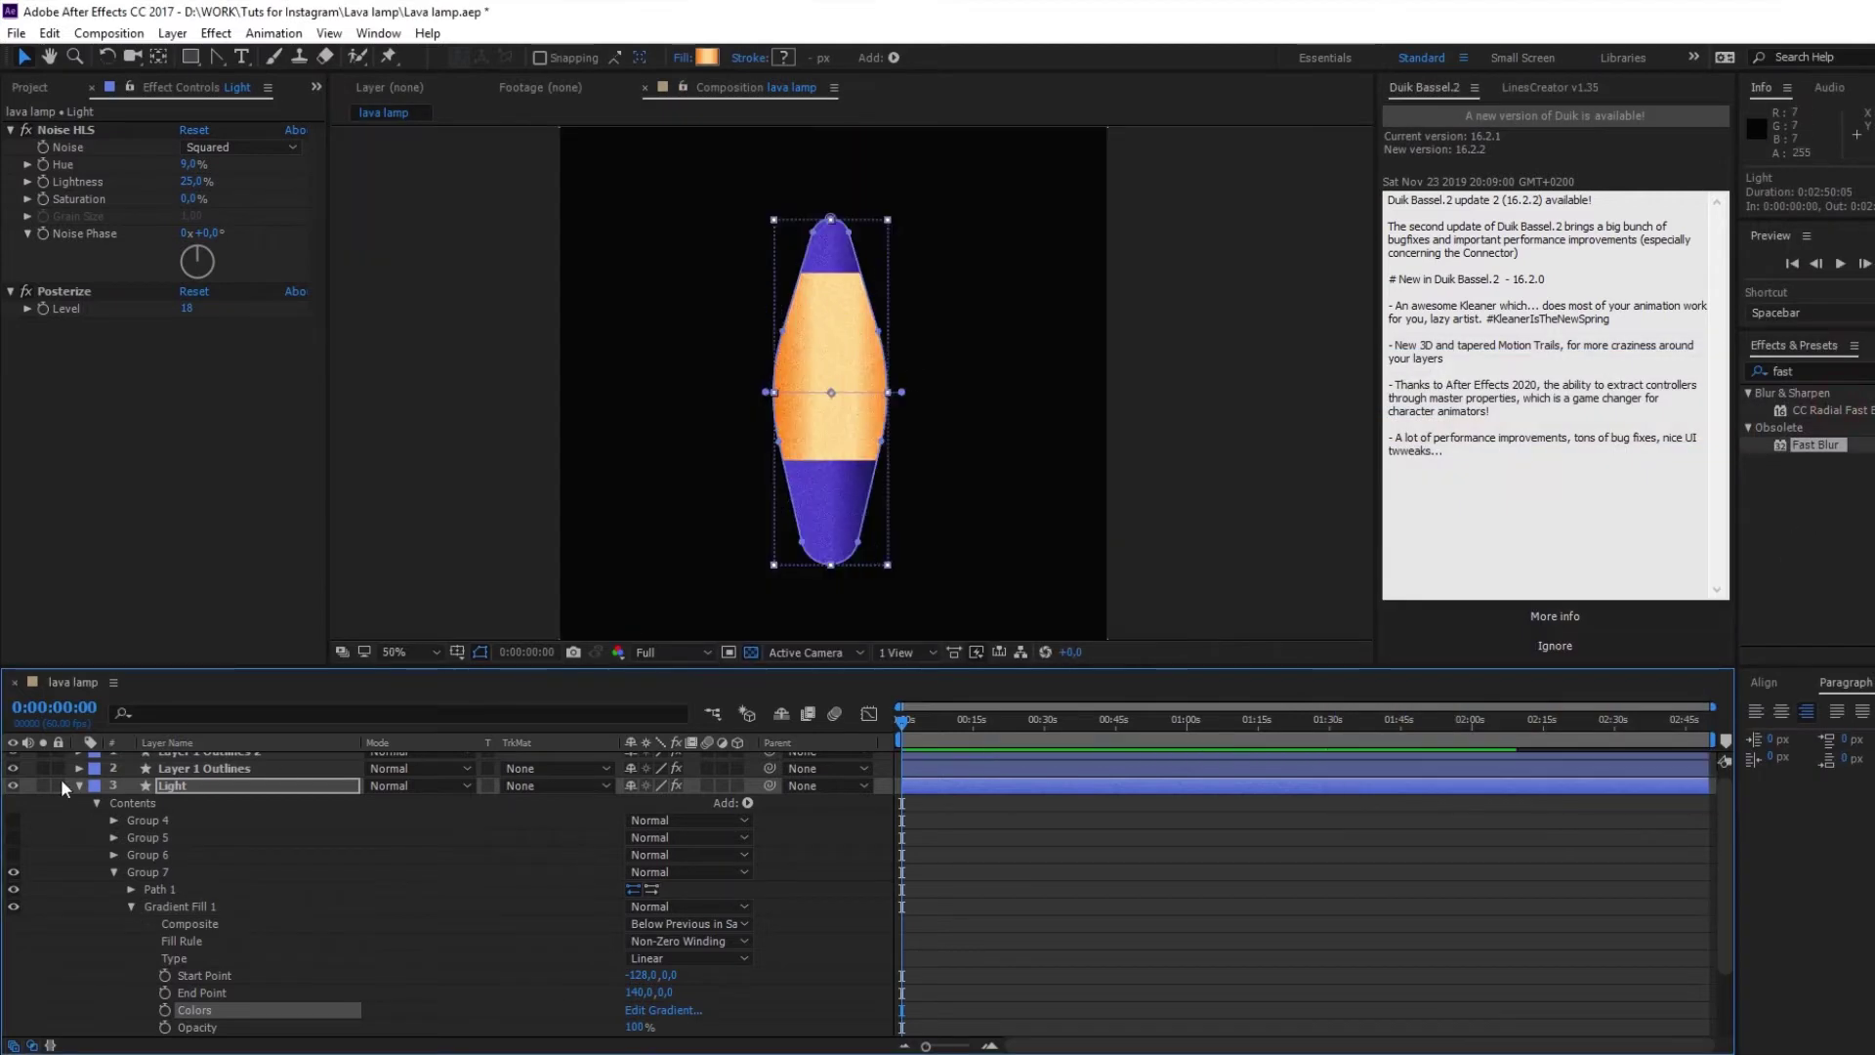
{"action": "left_click", "coordinate": [79, 786]}
{"action": "left_click", "coordinate": [174, 759]}
{"action": "key", "text": "ctrl+d"}
Step: In the duplicate layer, turn off the other groups so only Group 4, the foot, is visible
{"action": "left_click", "coordinate": [79, 760]}
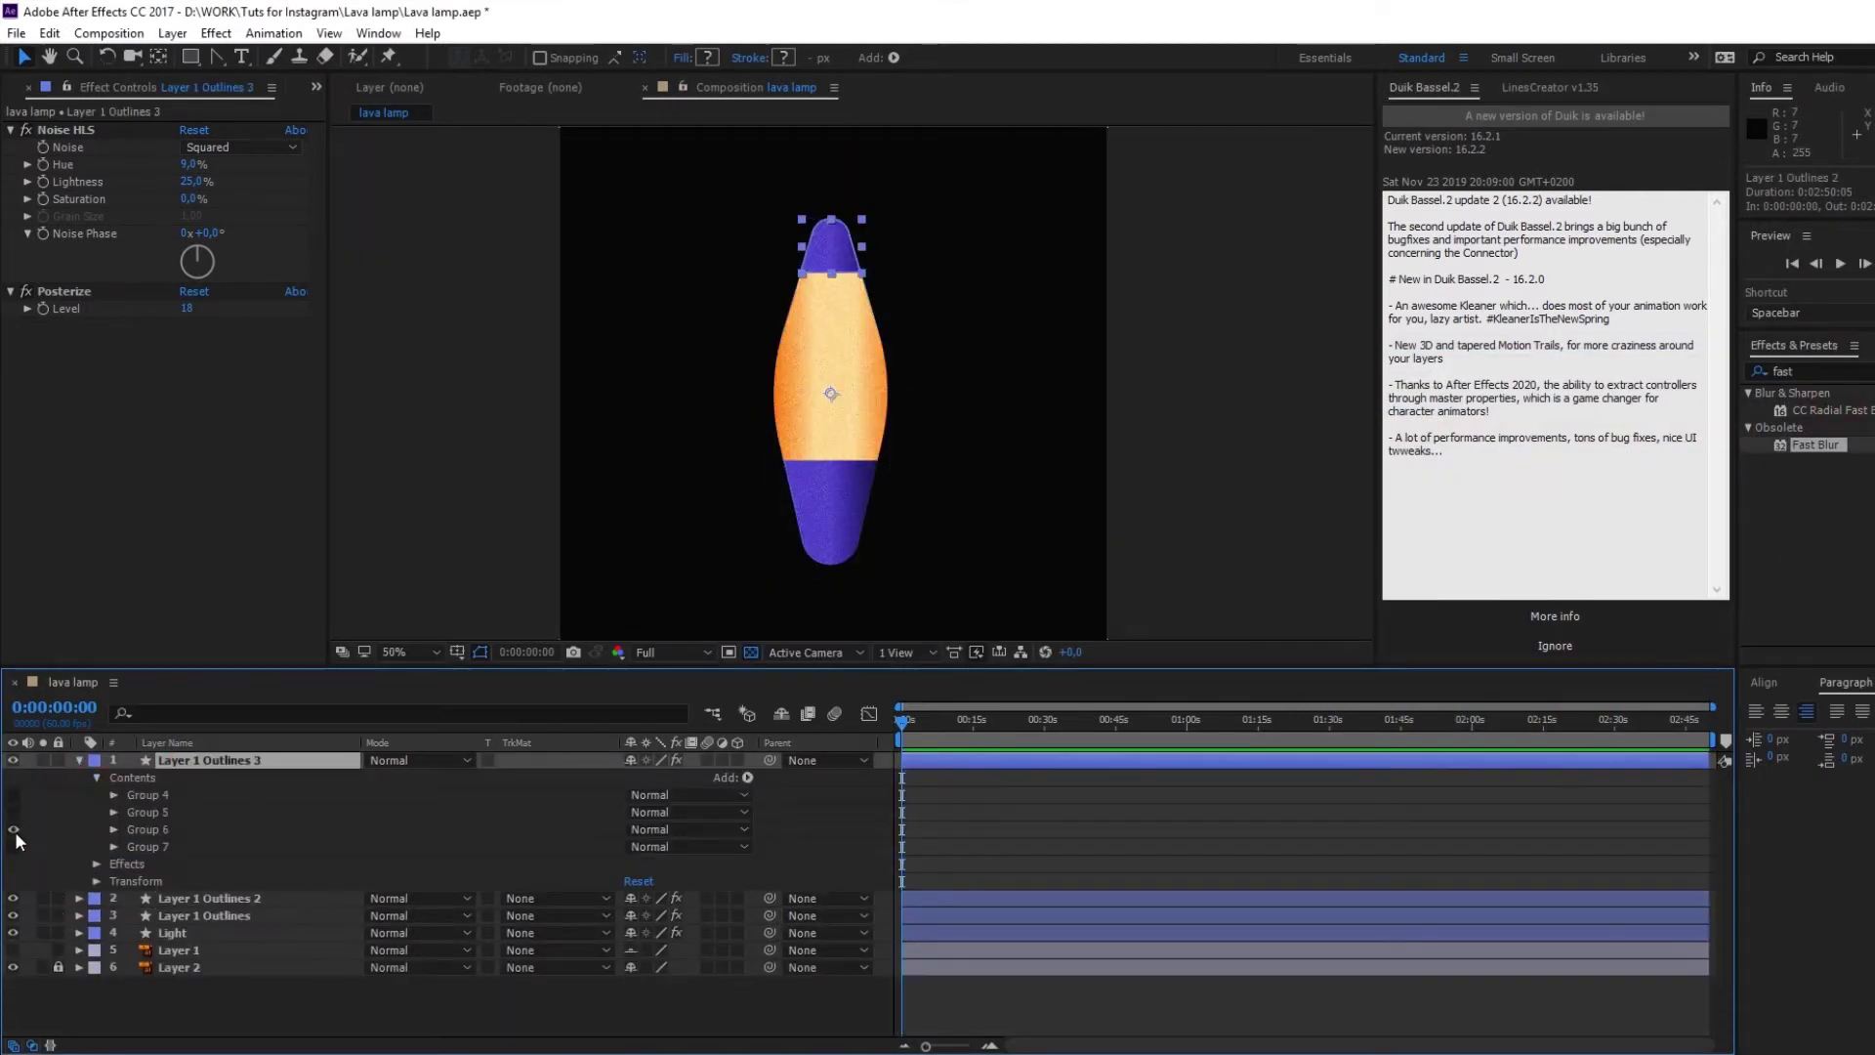
{"action": "left_click", "coordinate": [112, 829]}
{"action": "left_click", "coordinate": [172, 863]}
{"action": "left_click", "coordinate": [114, 829]}
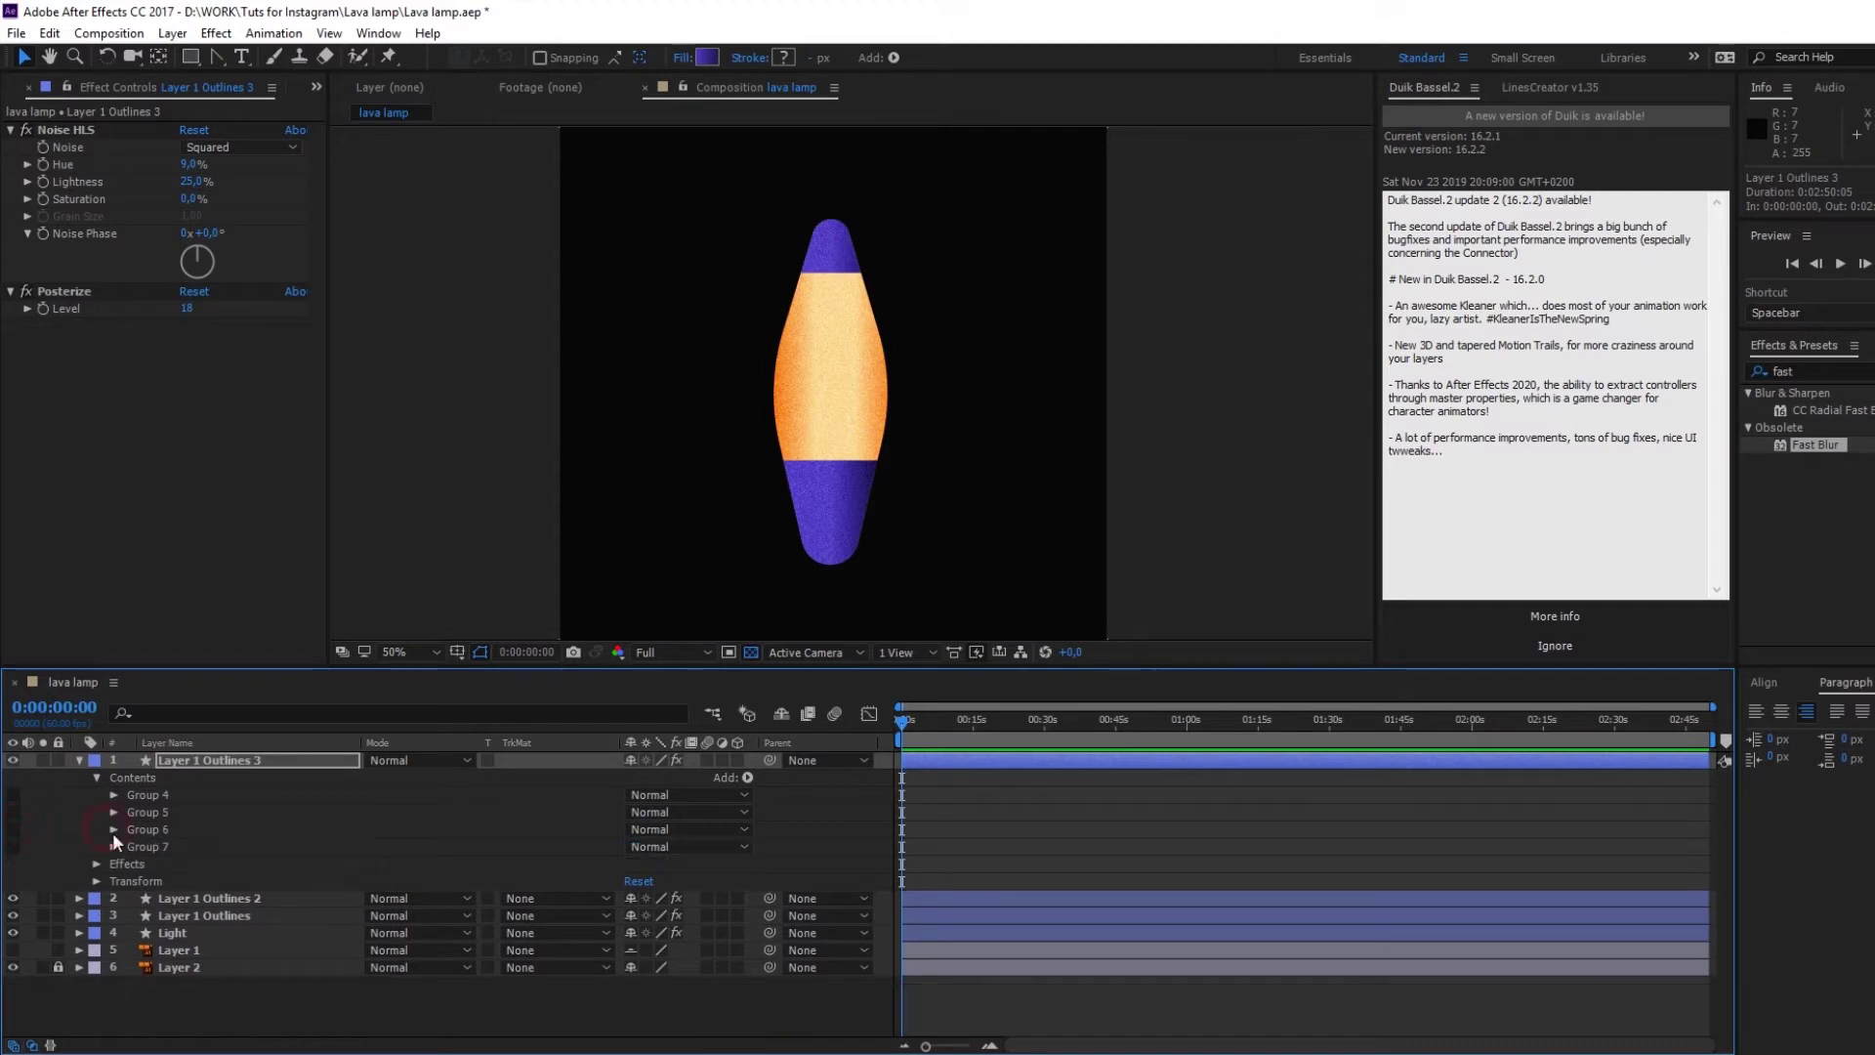
{"action": "left_click", "coordinate": [142, 845]}
{"action": "left_click", "coordinate": [14, 845]}
{"action": "left_click", "coordinate": [16, 811]}
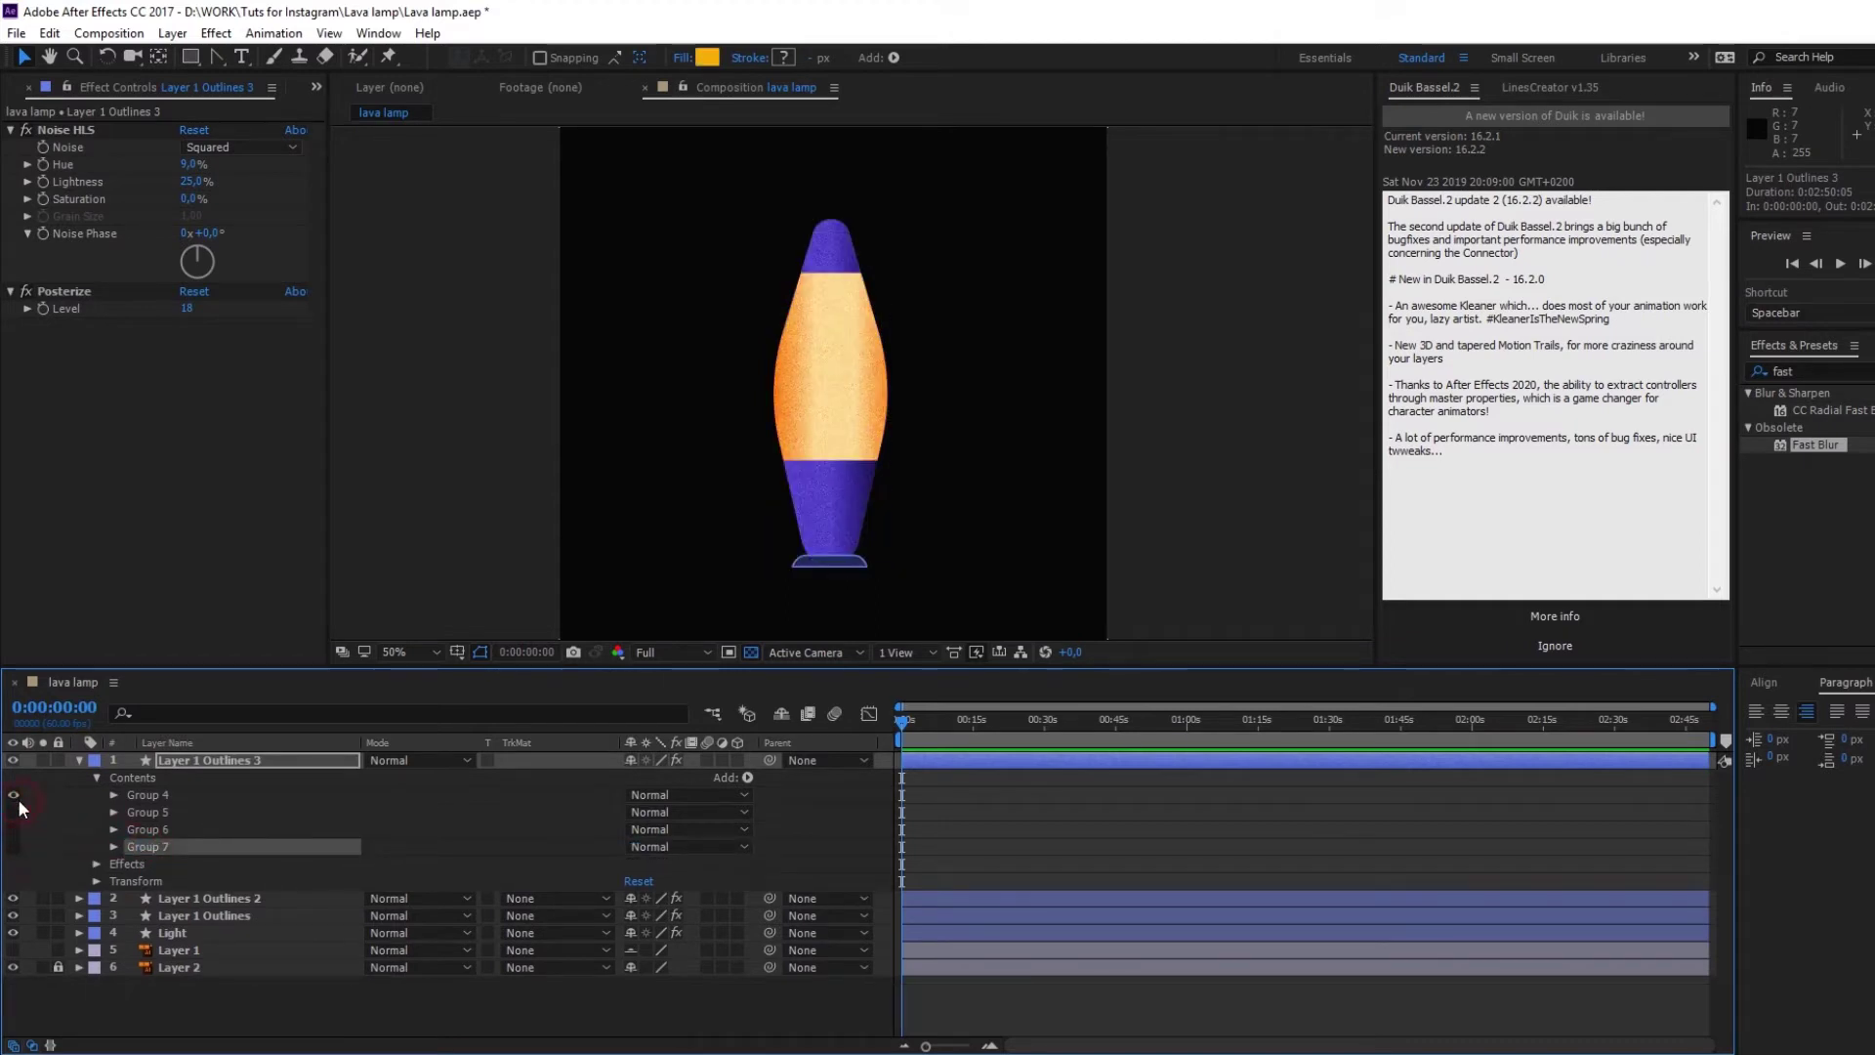
Step: Paste a purple Gradient Fill into Group 4 and collapse the layer
{"action": "left_click", "coordinate": [113, 795]}
{"action": "left_click", "coordinate": [151, 797]}
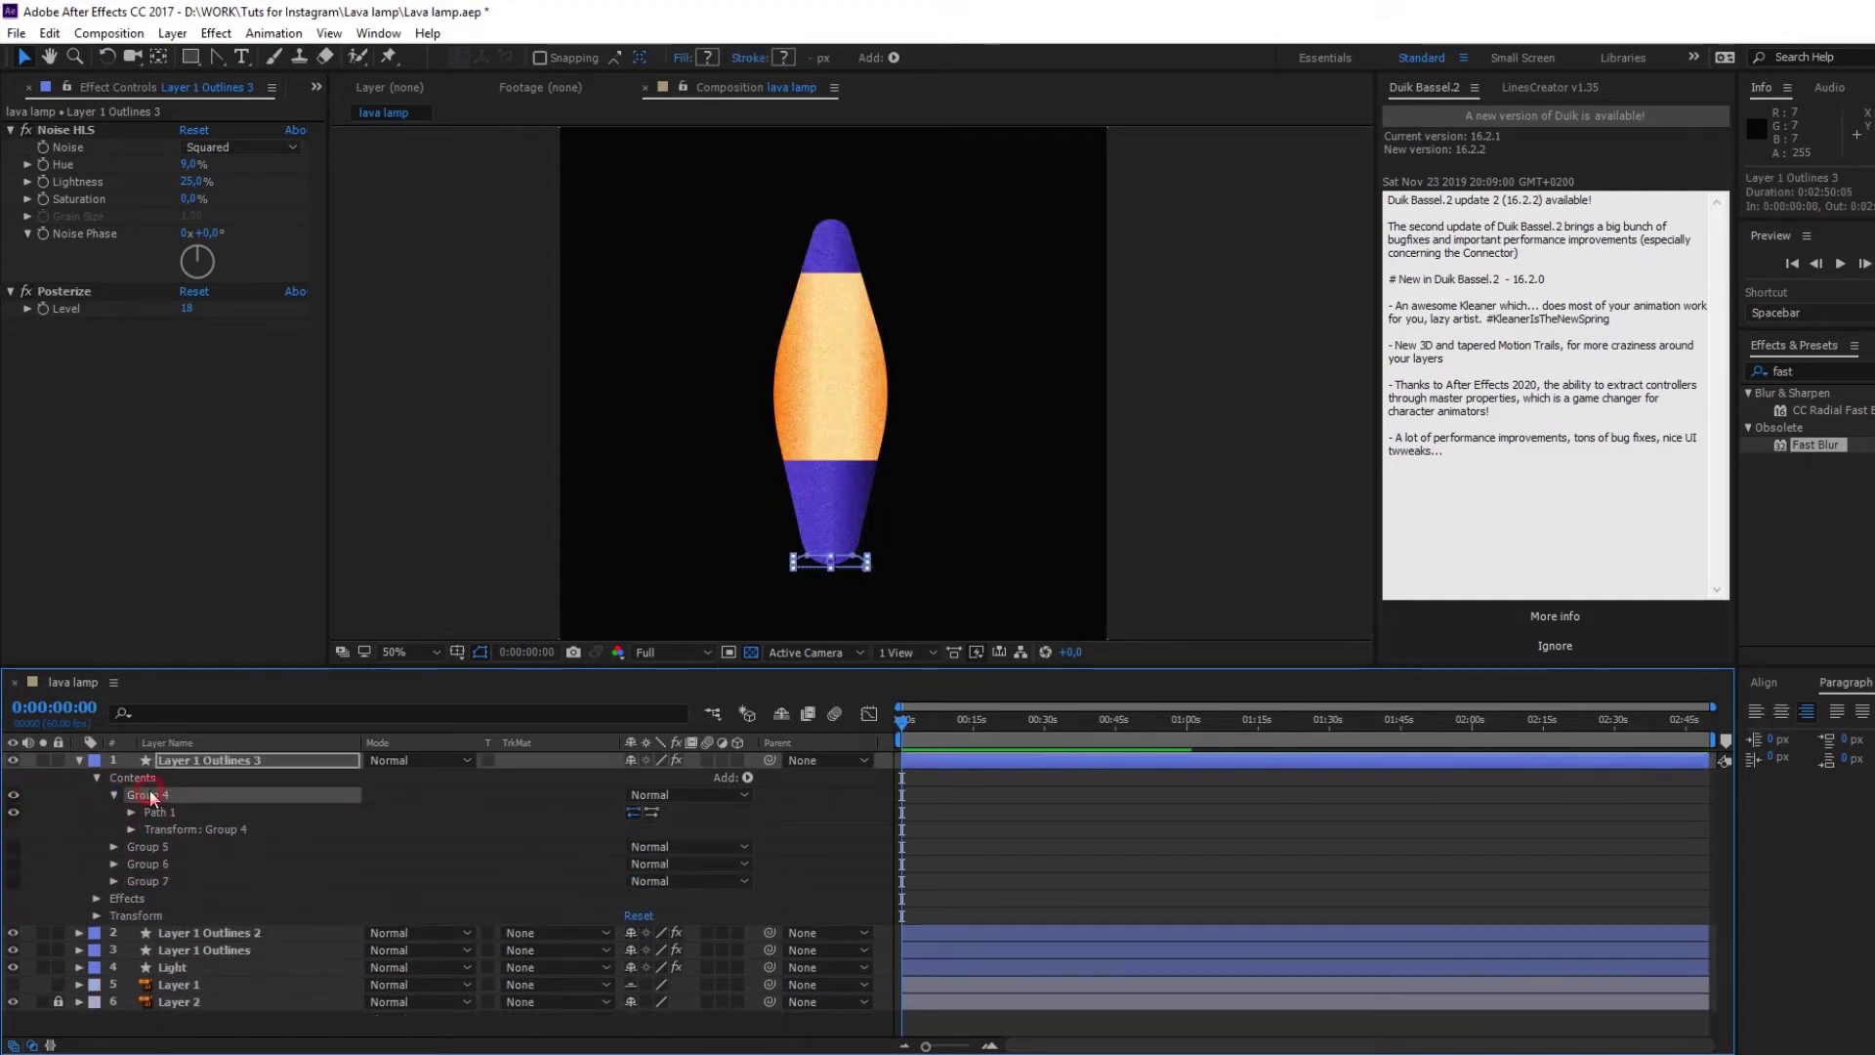
{"action": "key", "text": "ctrl+v"}
{"action": "scroll", "coordinate": [889, 628], "scroll_direction": "up", "scroll_amount": 2}
{"action": "left_click", "coordinate": [171, 828]}
{"action": "left_click", "coordinate": [761, 506]}
{"action": "left_click", "coordinate": [804, 623]}
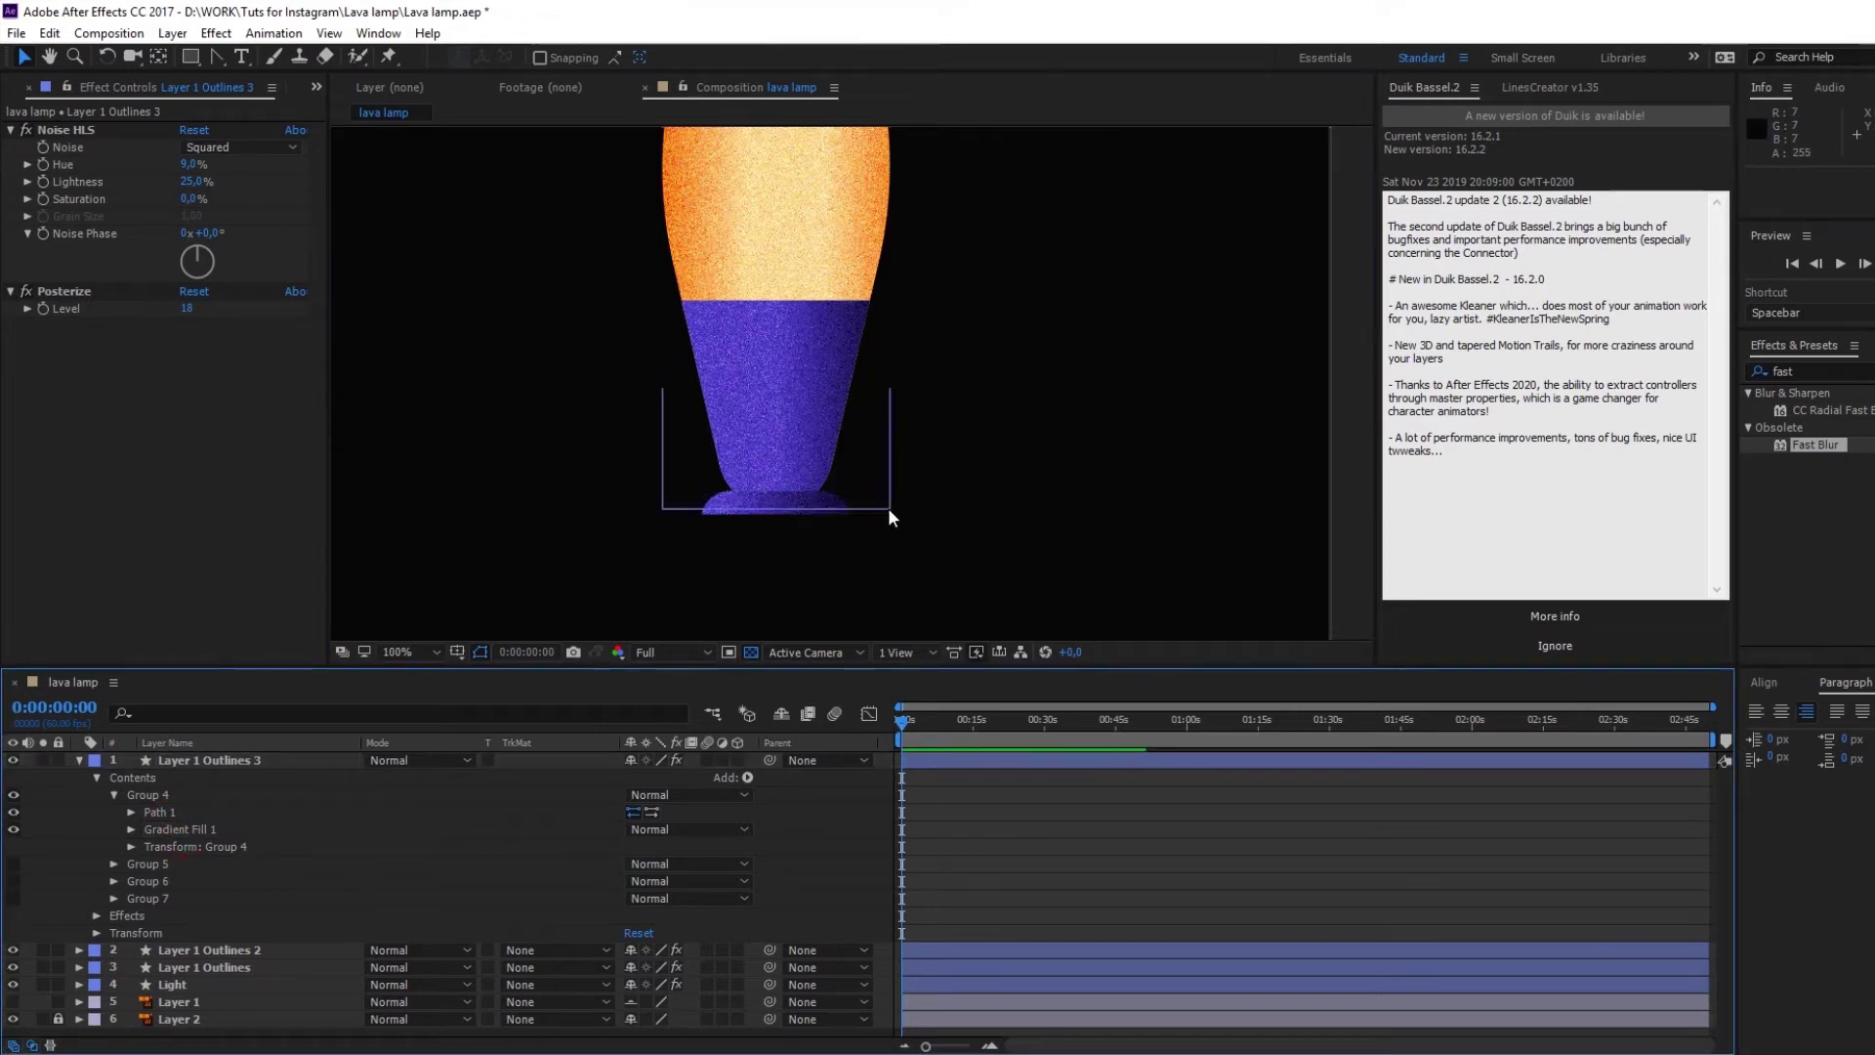
{"action": "scroll", "coordinate": [898, 459], "scroll_direction": "down", "scroll_amount": 2}
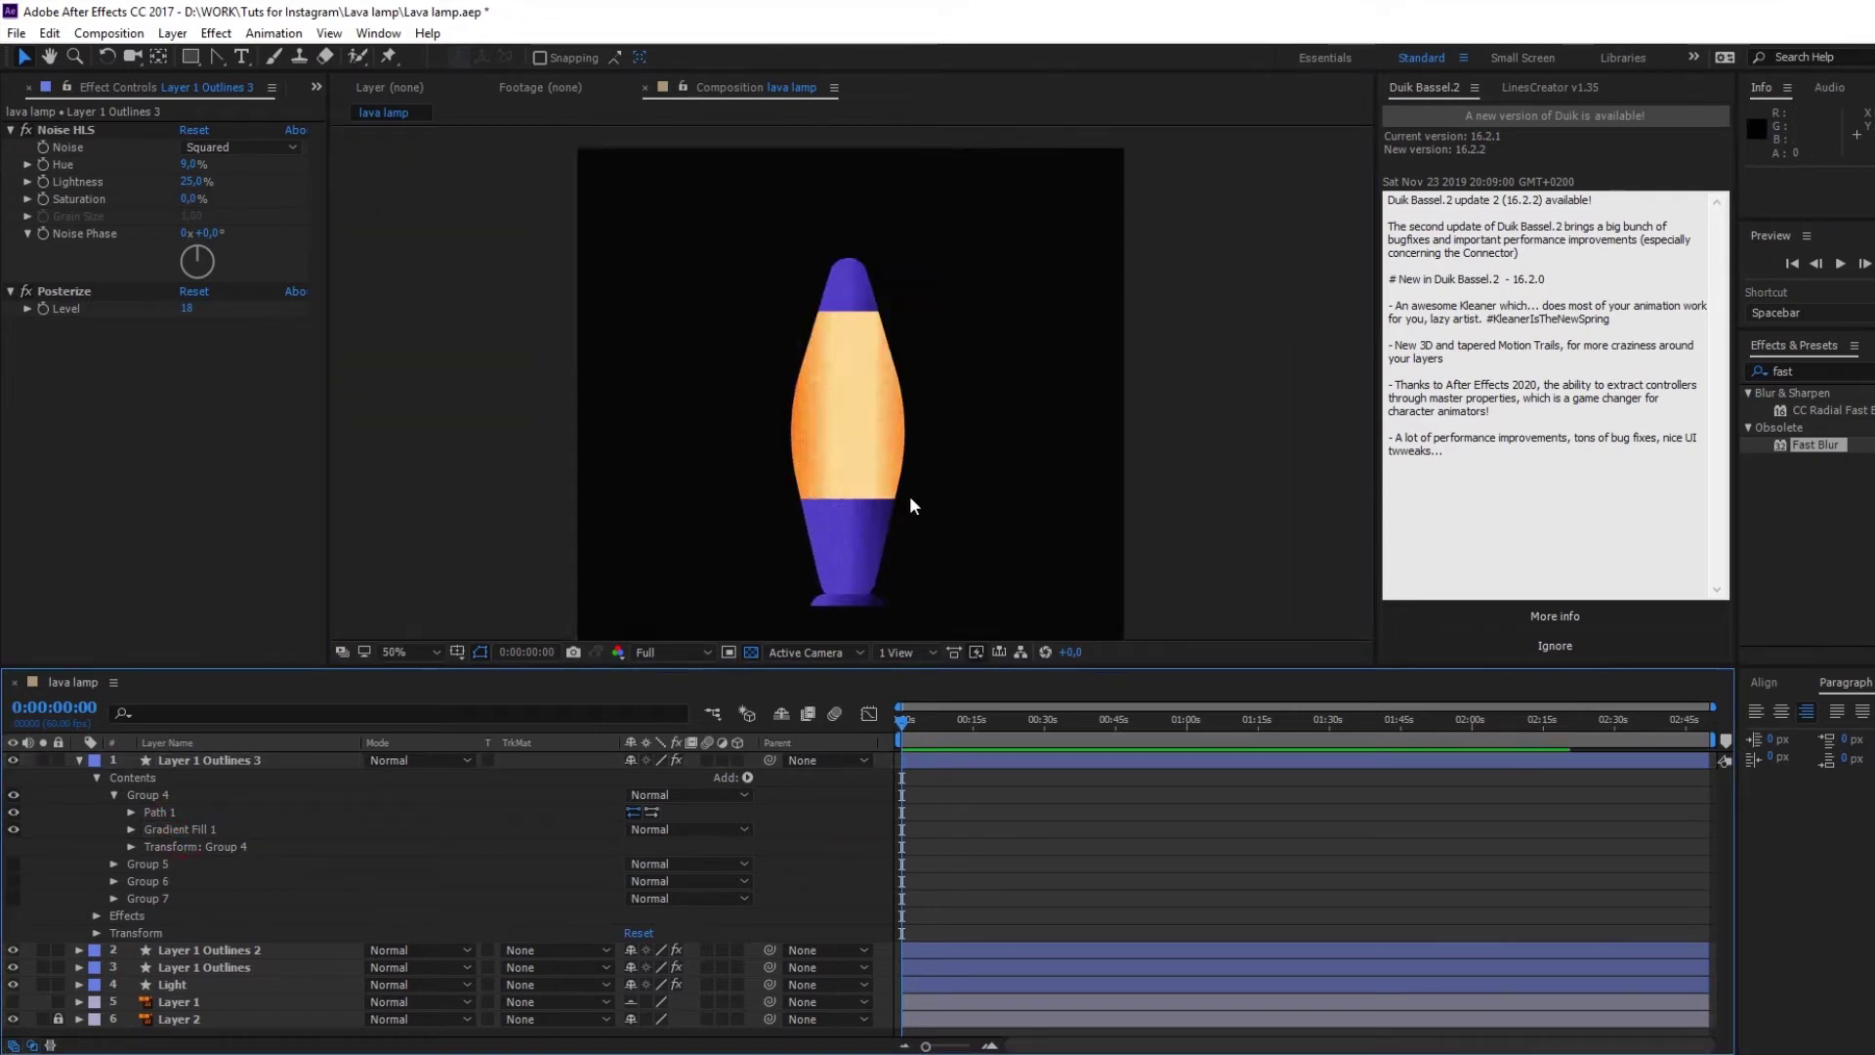
{"action": "scroll", "coordinate": [910, 495], "scroll_direction": "up", "scroll_amount": 2}
{"action": "left_click", "coordinate": [79, 760]}
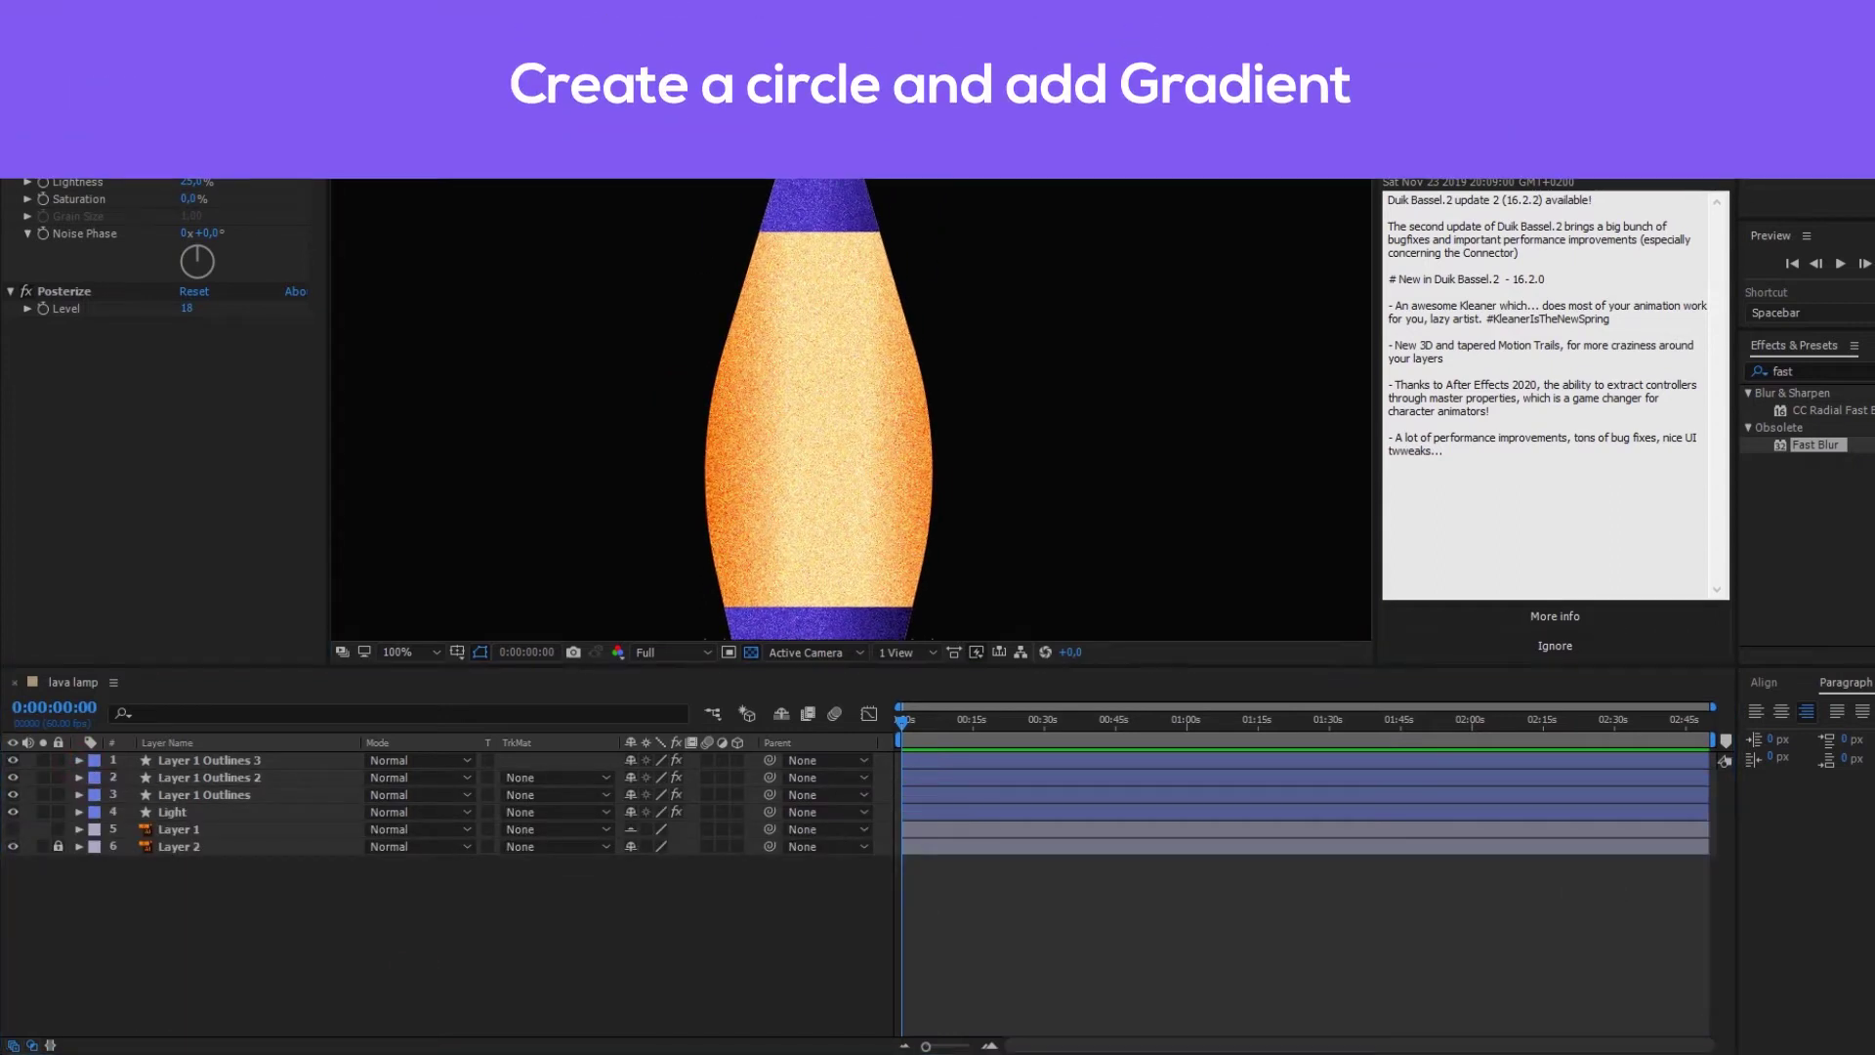
Step: Draw a circle in the lower lamp body, remove its stroke and fill, and name it Sphere
{"action": "mouse_move", "coordinate": [540, 399]}
{"action": "left_mouse_down"}
{"action": "mouse_move", "coordinate": [638, 498]}
{"action": "mouse_move", "coordinate": [775, 535]}
{"action": "left_mouse_up"}
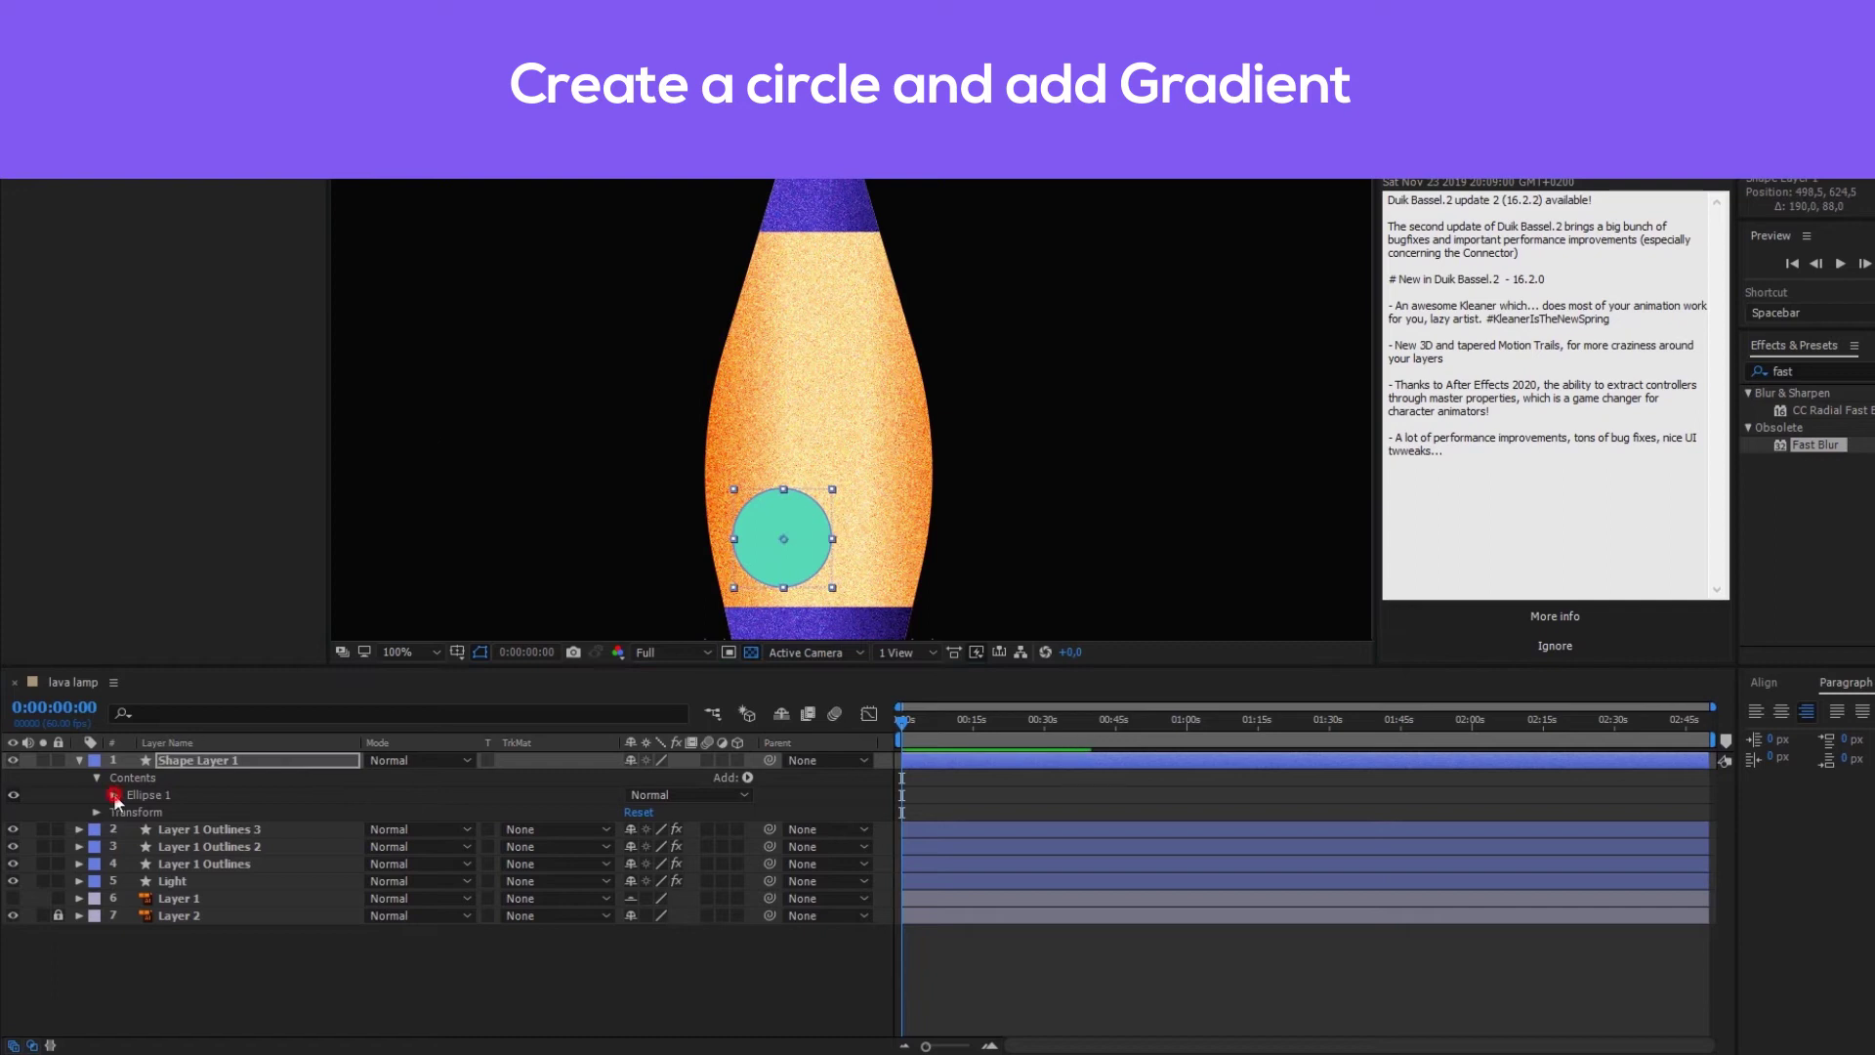
{"action": "left_click", "coordinate": [113, 795]}
{"action": "left_click", "coordinate": [161, 830]}
{"action": "key", "text": "Delete"}
{"action": "left_click", "coordinate": [197, 760]}
{"action": "type", "text": "re"}
{"action": "key", "text": "Return"}
Step: Give the Sphere a salmon-to-FFC770 Gradient Fill fading to 0% opacity on the right
{"action": "left_click", "coordinate": [747, 777]}
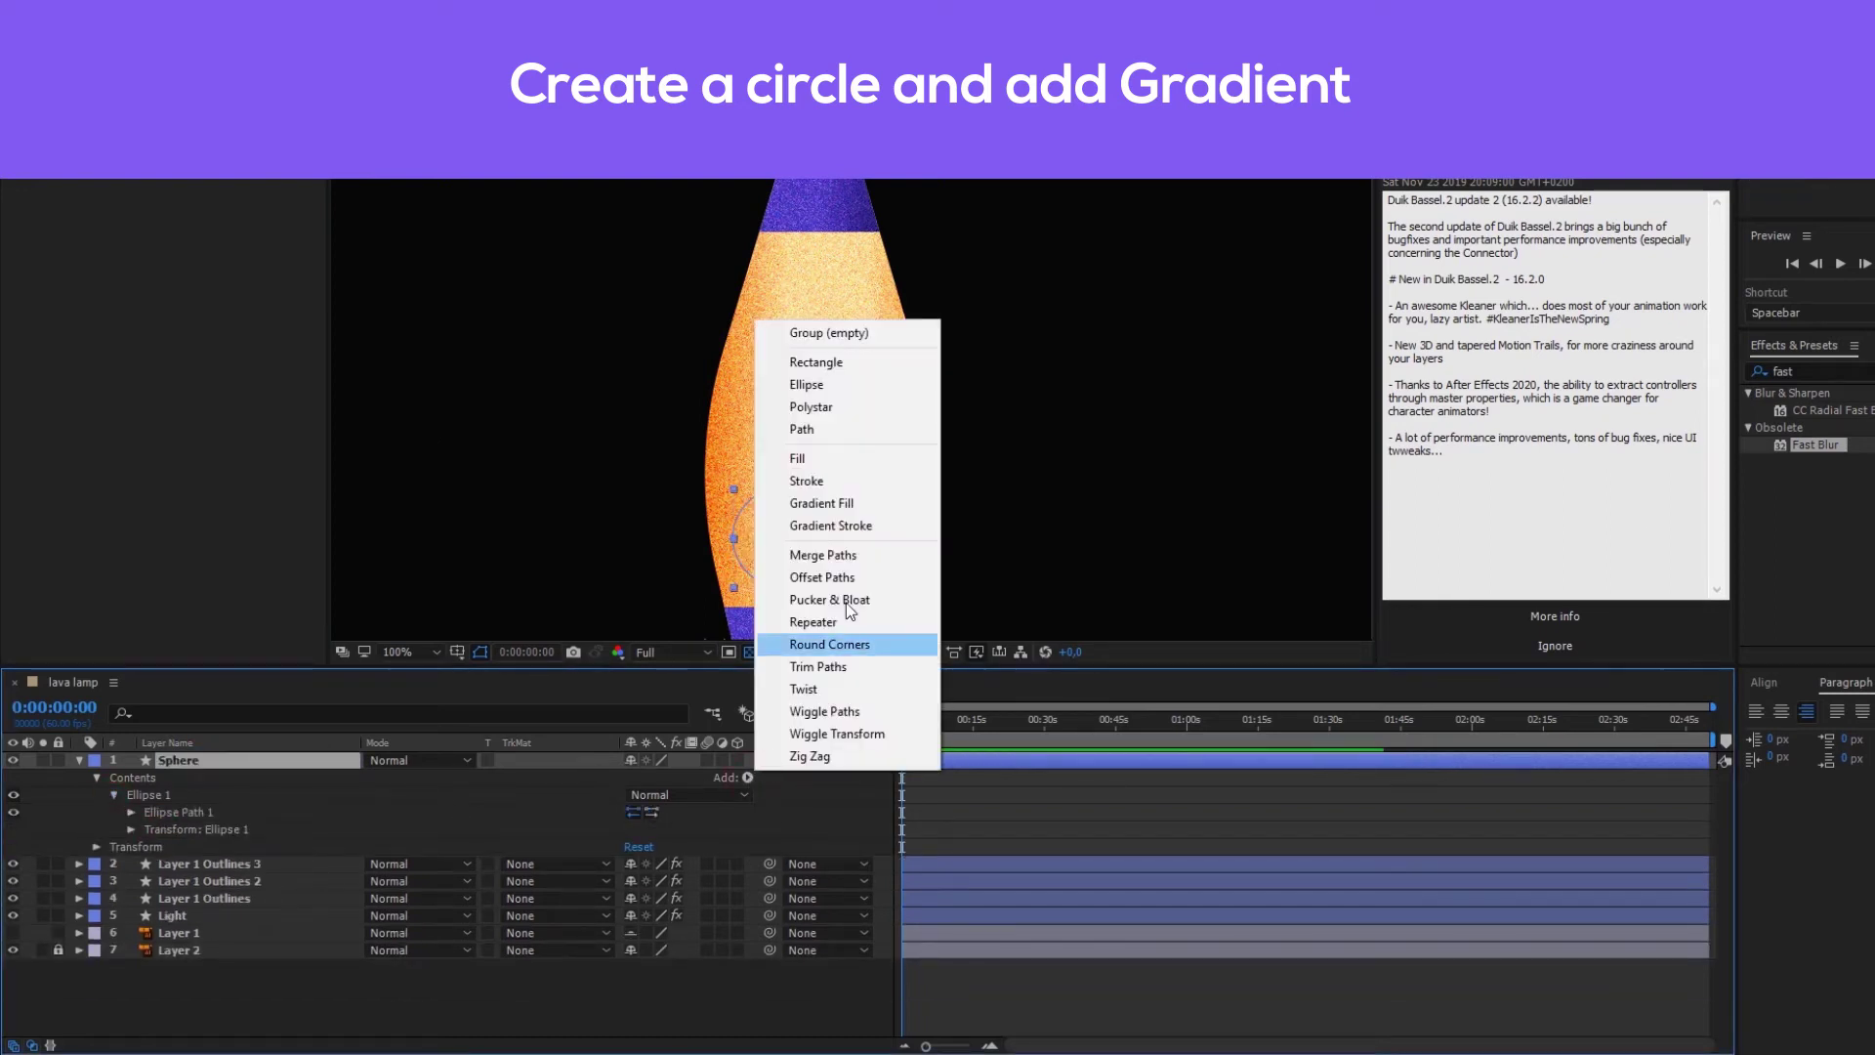
{"action": "left_click", "coordinate": [827, 506]}
{"action": "left_click", "coordinate": [114, 845]}
{"action": "left_click", "coordinate": [652, 954]}
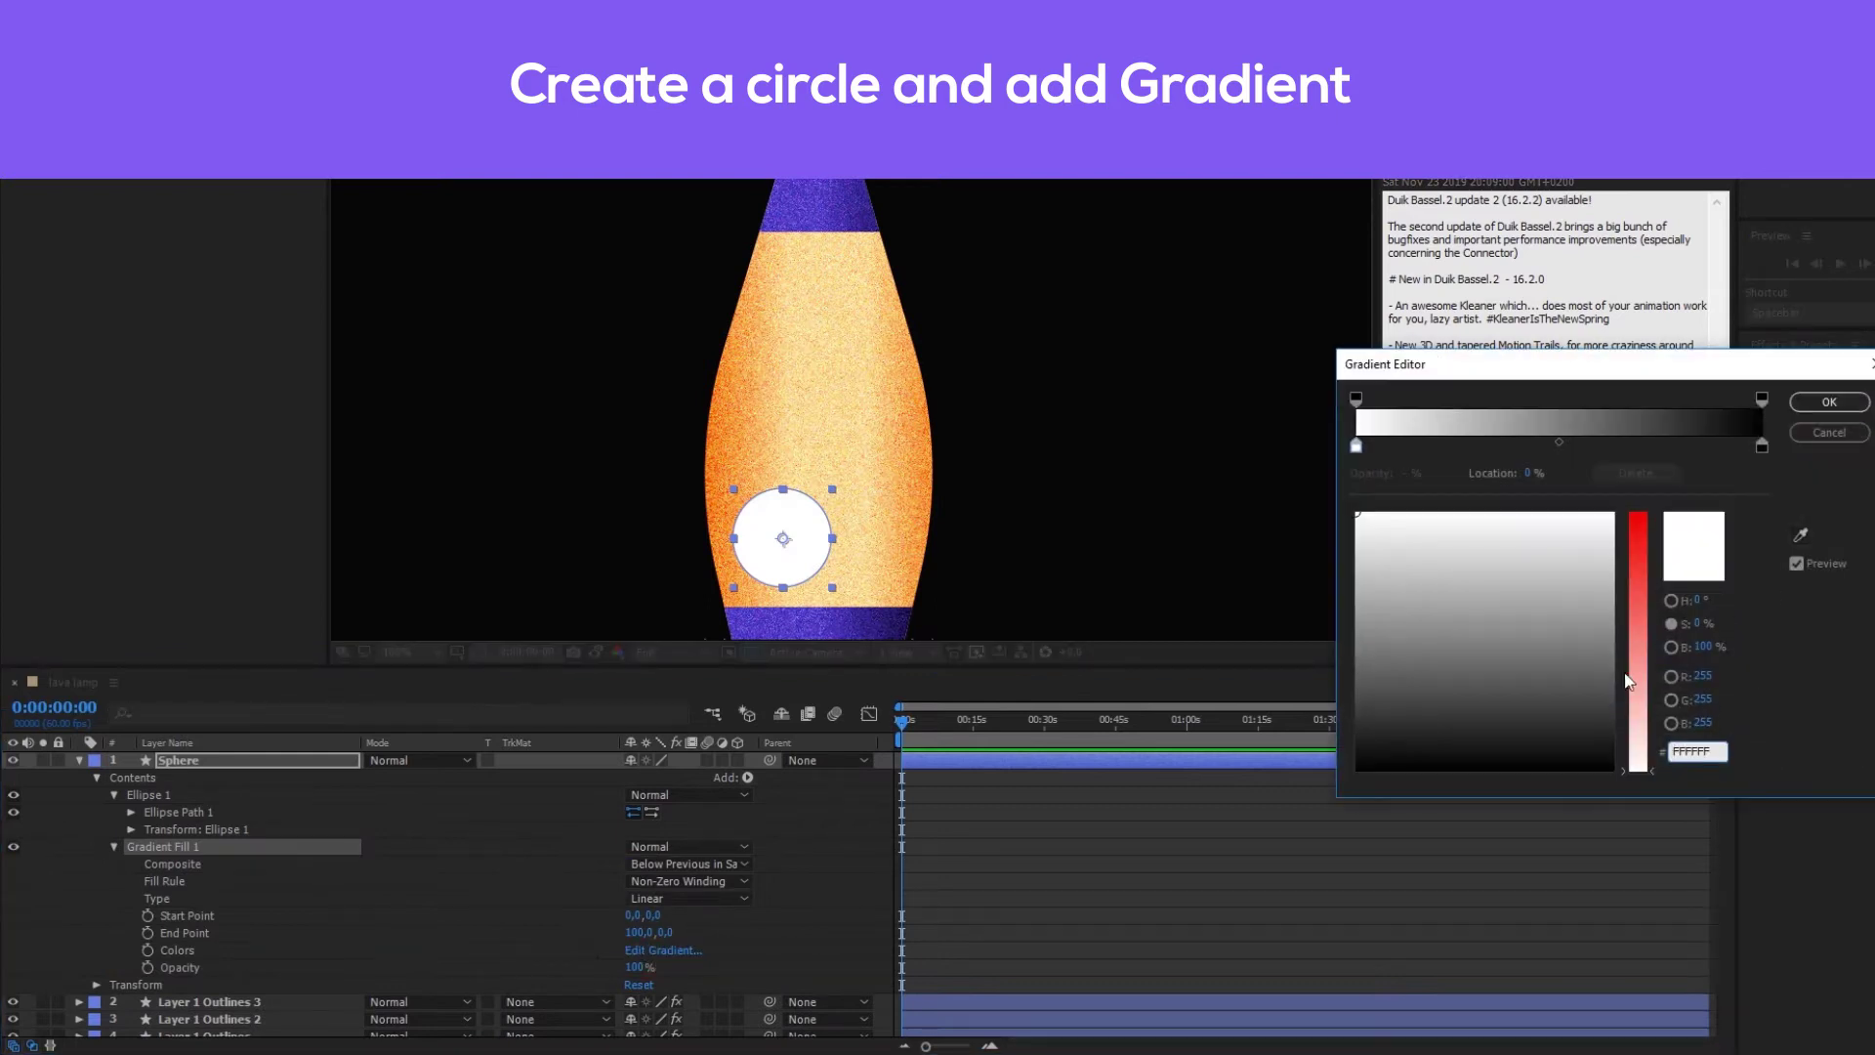
{"action": "left_click", "coordinate": [1645, 625]}
{"action": "mouse_move", "coordinate": [1402, 527]}
{"action": "left_mouse_down"}
{"action": "mouse_move", "coordinate": [1364, 504]}
{"action": "mouse_move", "coordinate": [1764, 448]}
{"action": "left_mouse_up"}
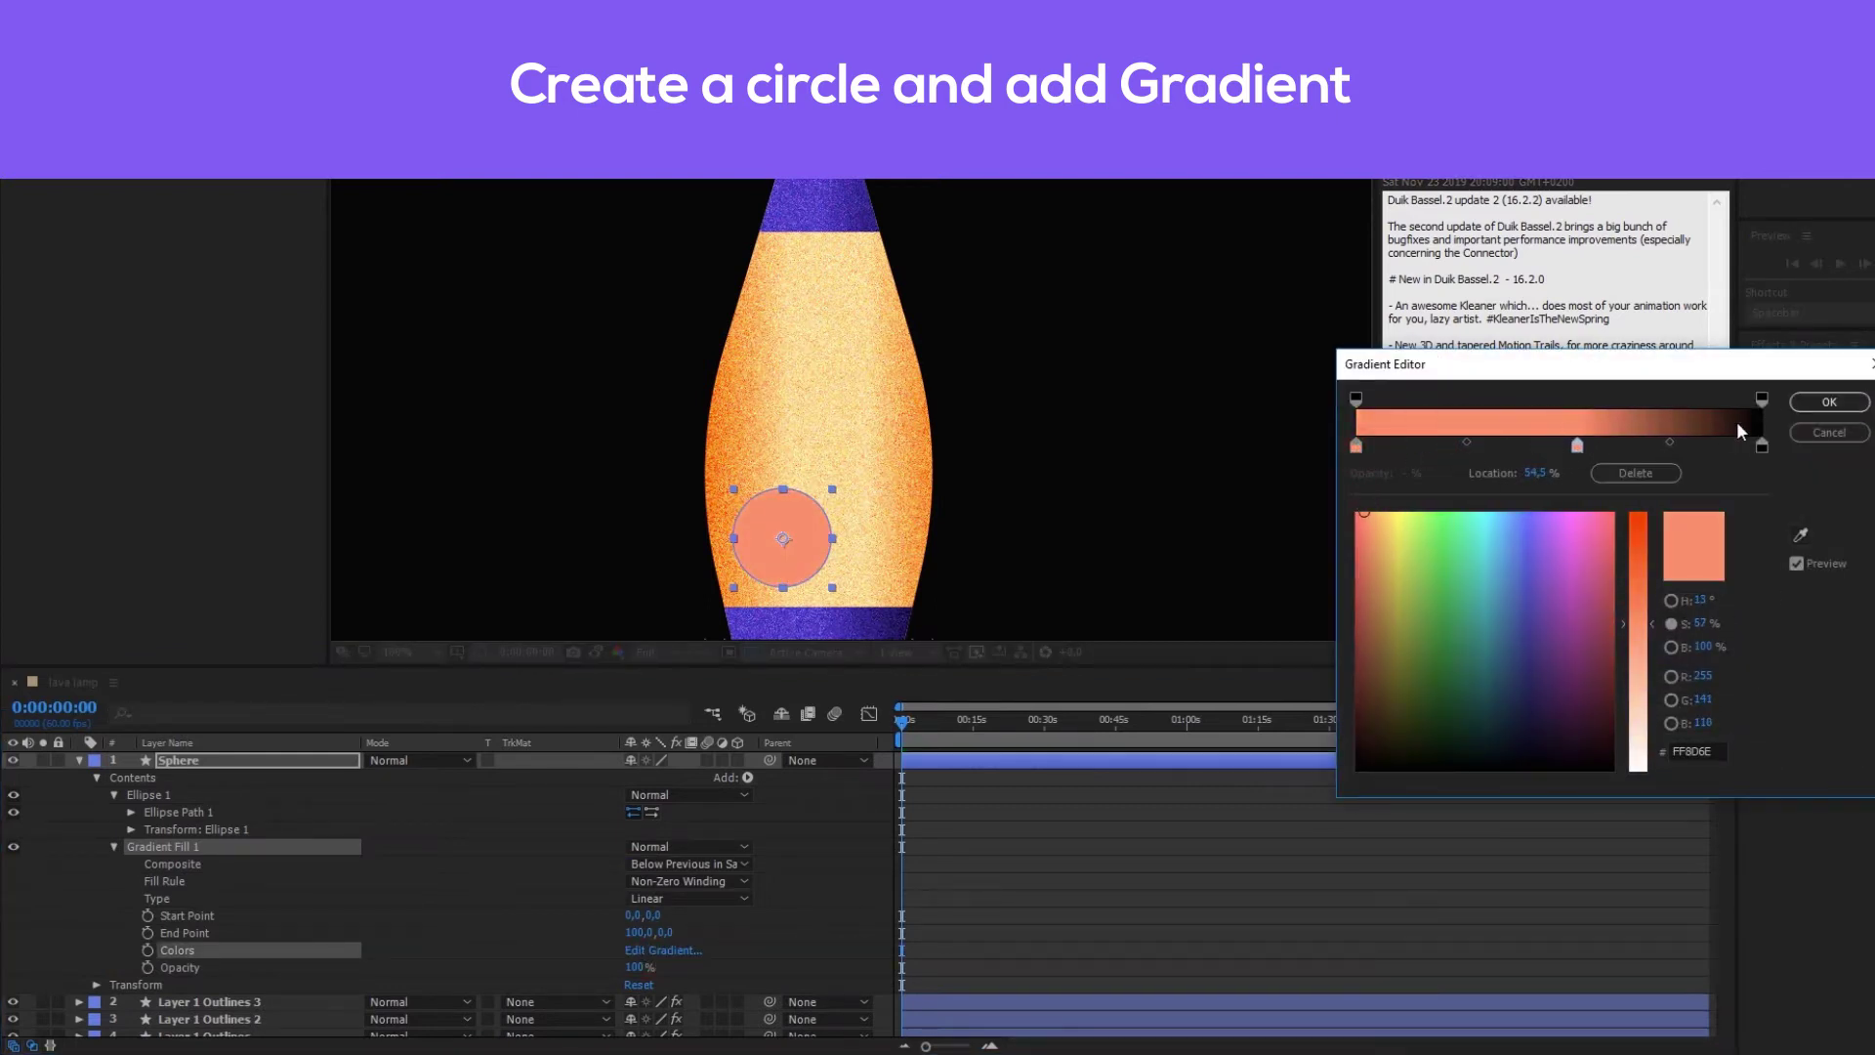
{"action": "left_click_drag", "start_coordinate": [1375, 515], "coordinate": [1381, 512]}
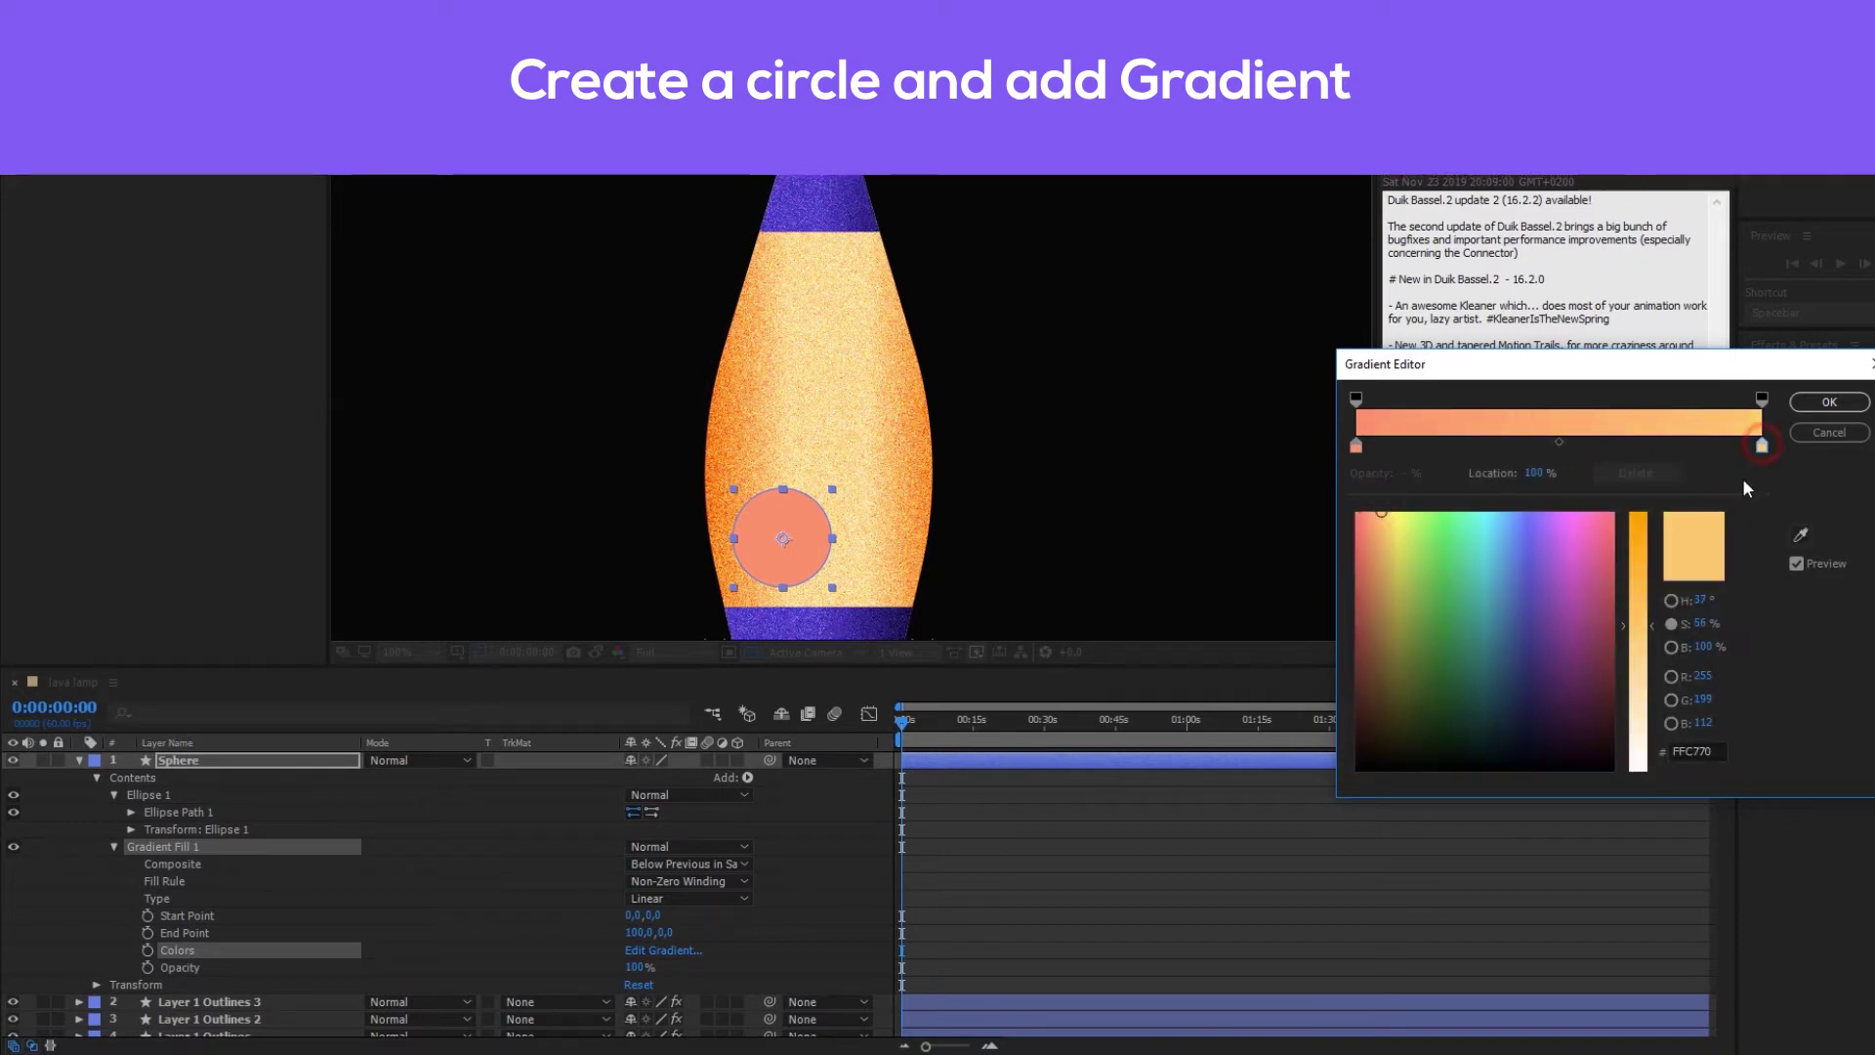
{"action": "left_click", "coordinate": [1761, 399]}
{"action": "left_click", "coordinate": [1411, 473]}
{"action": "type", "text": "0"}
{"action": "left_click", "coordinate": [1815, 403]}
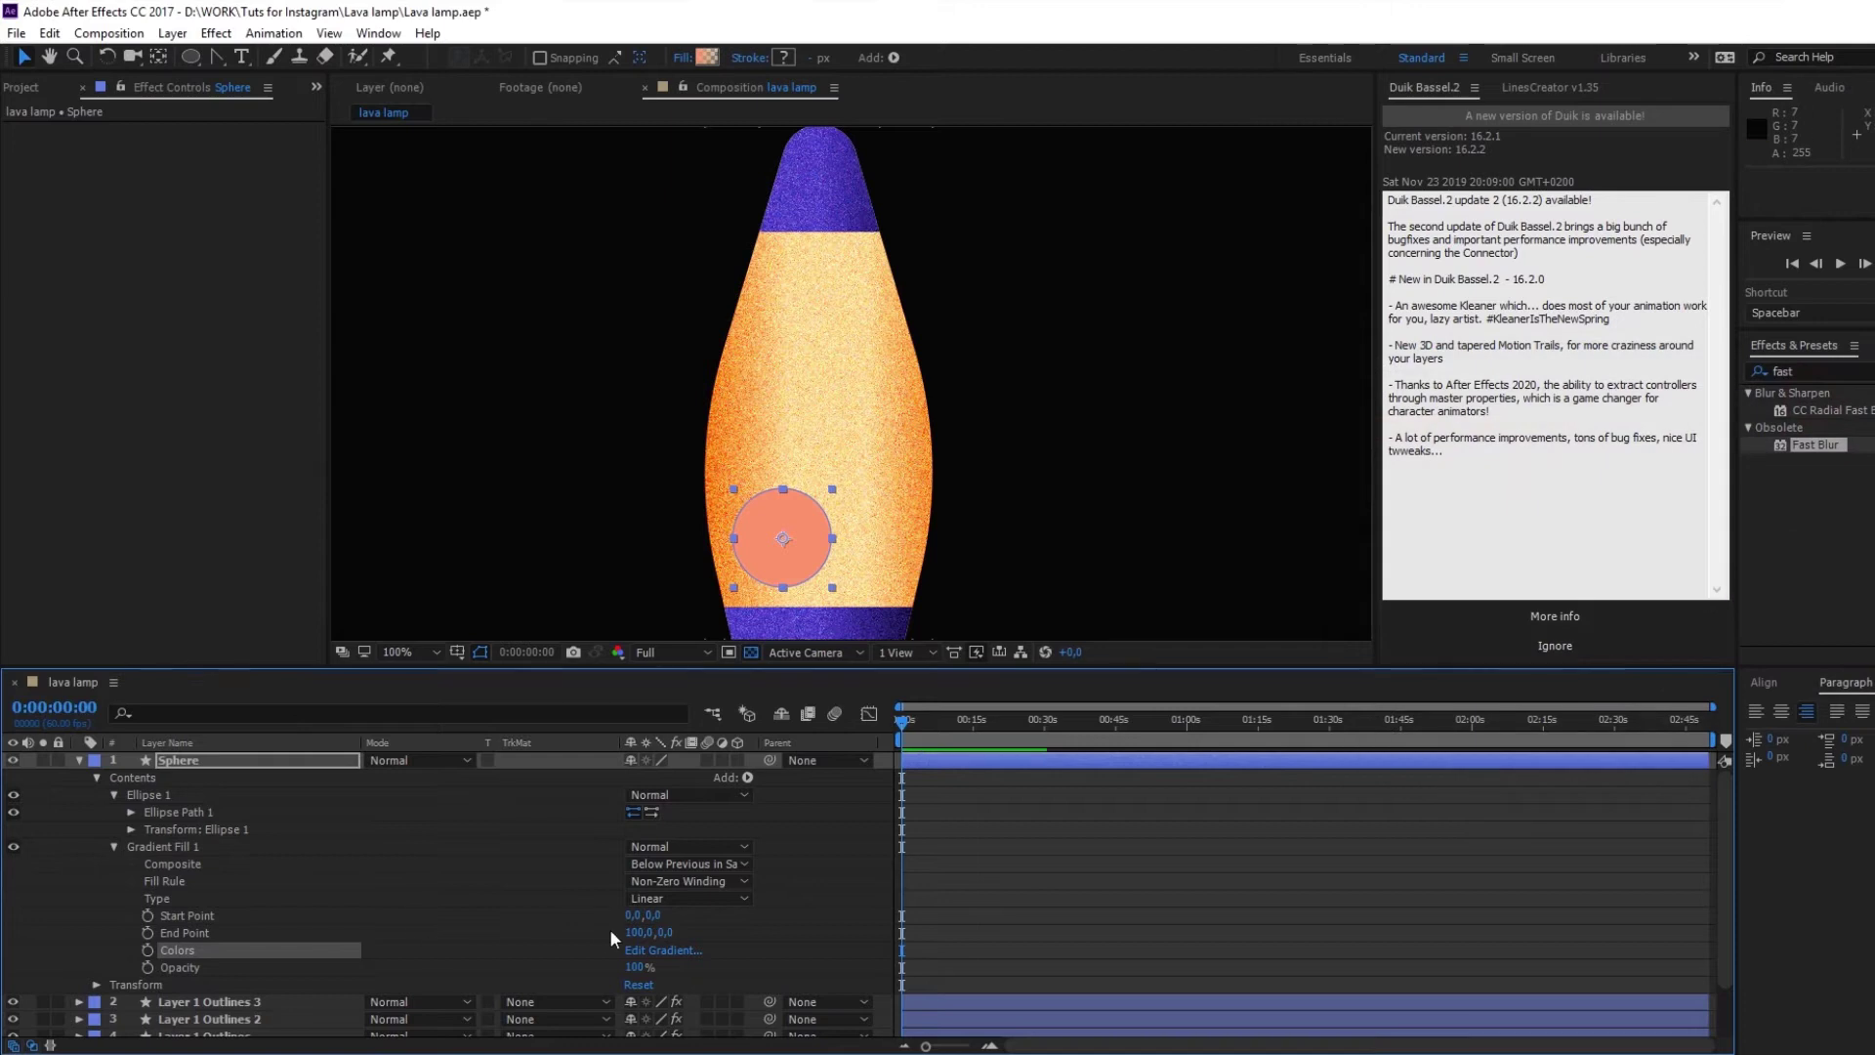
Step: Move the Sphere's Gradient Fill 1 into Ellipse 1 and set its type to Radial
{"action": "left_click", "coordinate": [183, 761]}
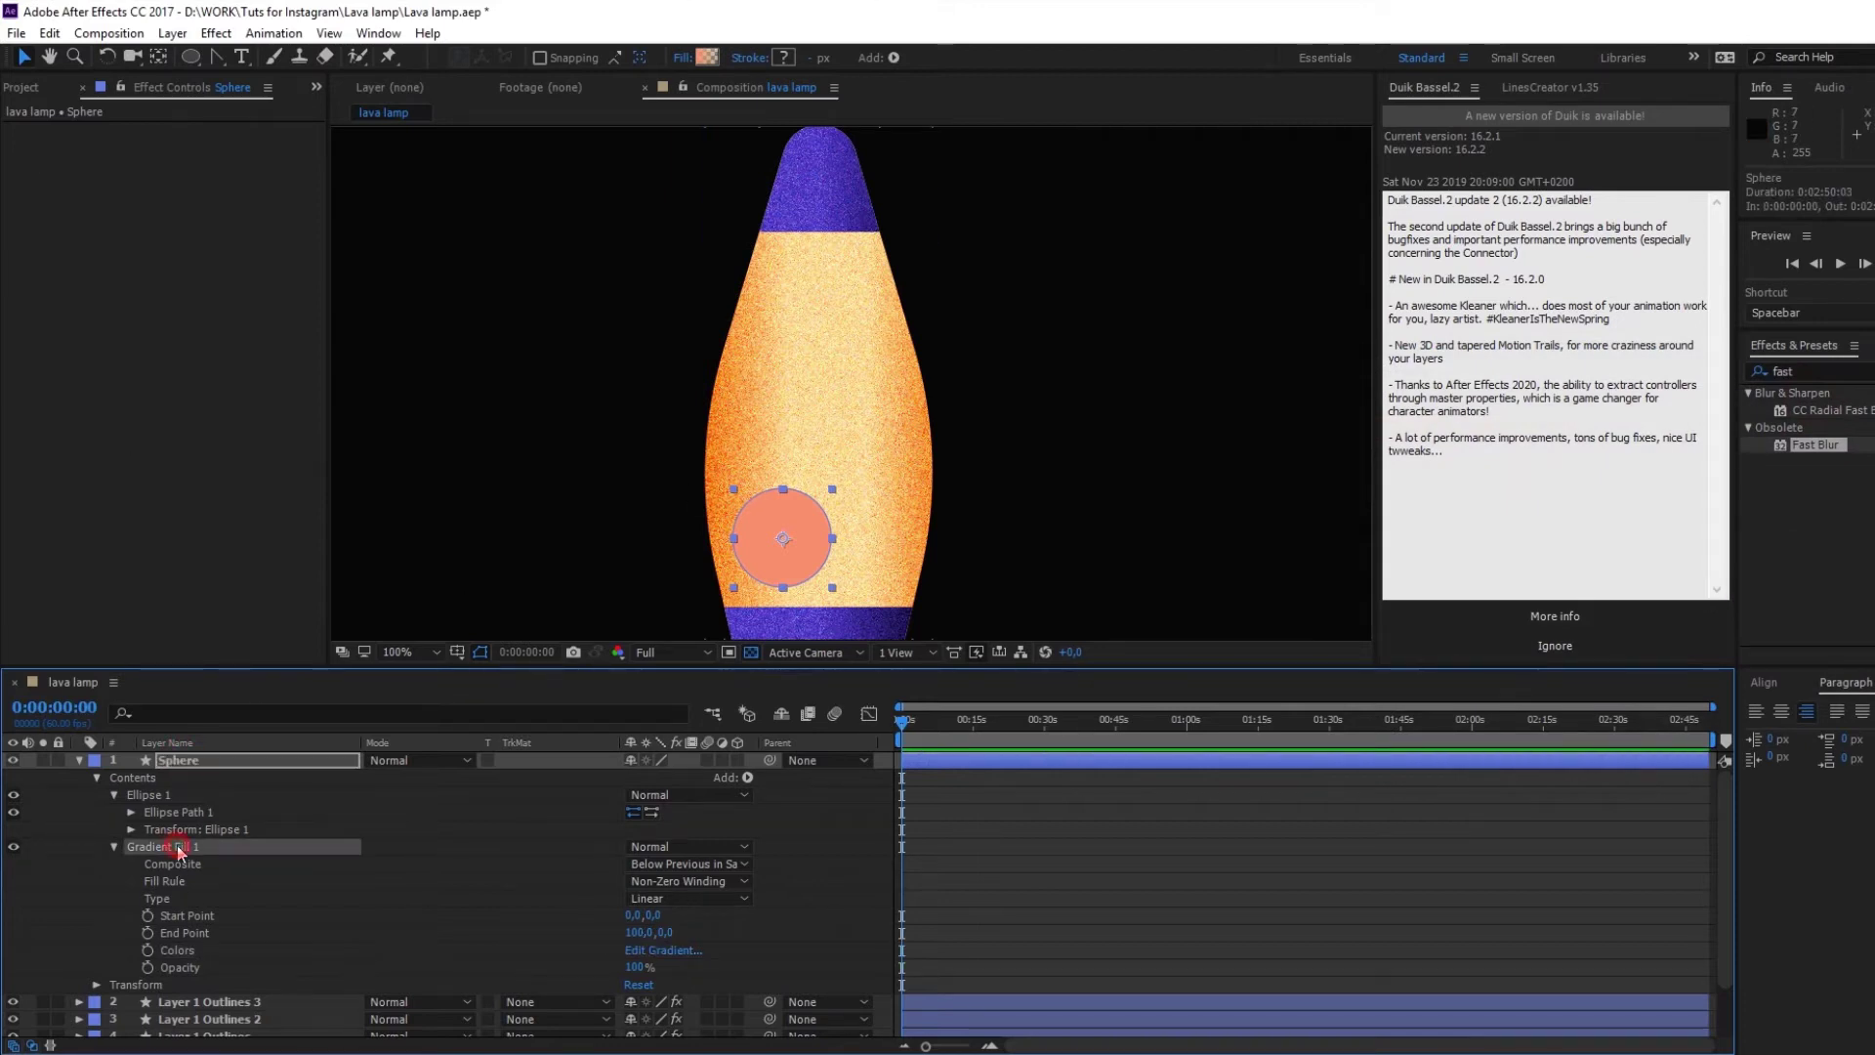
{"action": "left_click", "coordinate": [114, 846]}
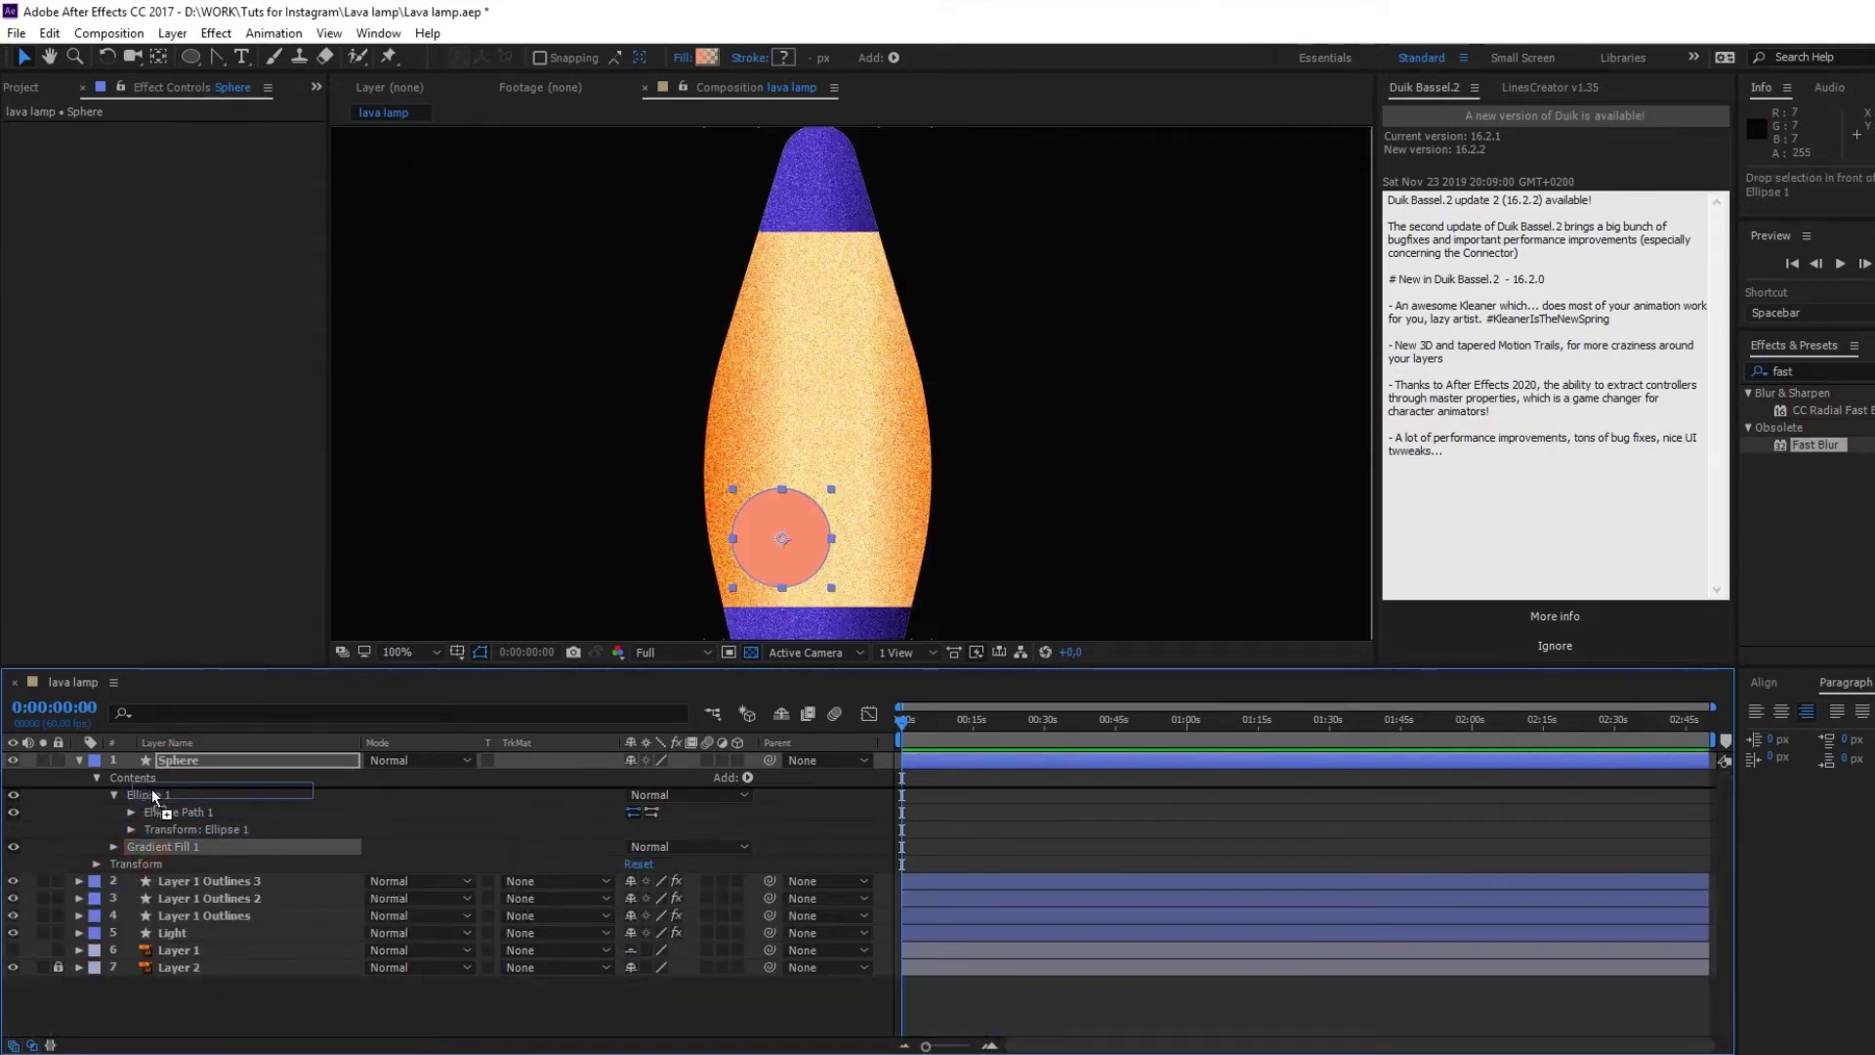
{"action": "left_click_drag", "start_coordinate": [143, 844], "coordinate": [150, 792]}
{"action": "left_click", "coordinate": [130, 829]}
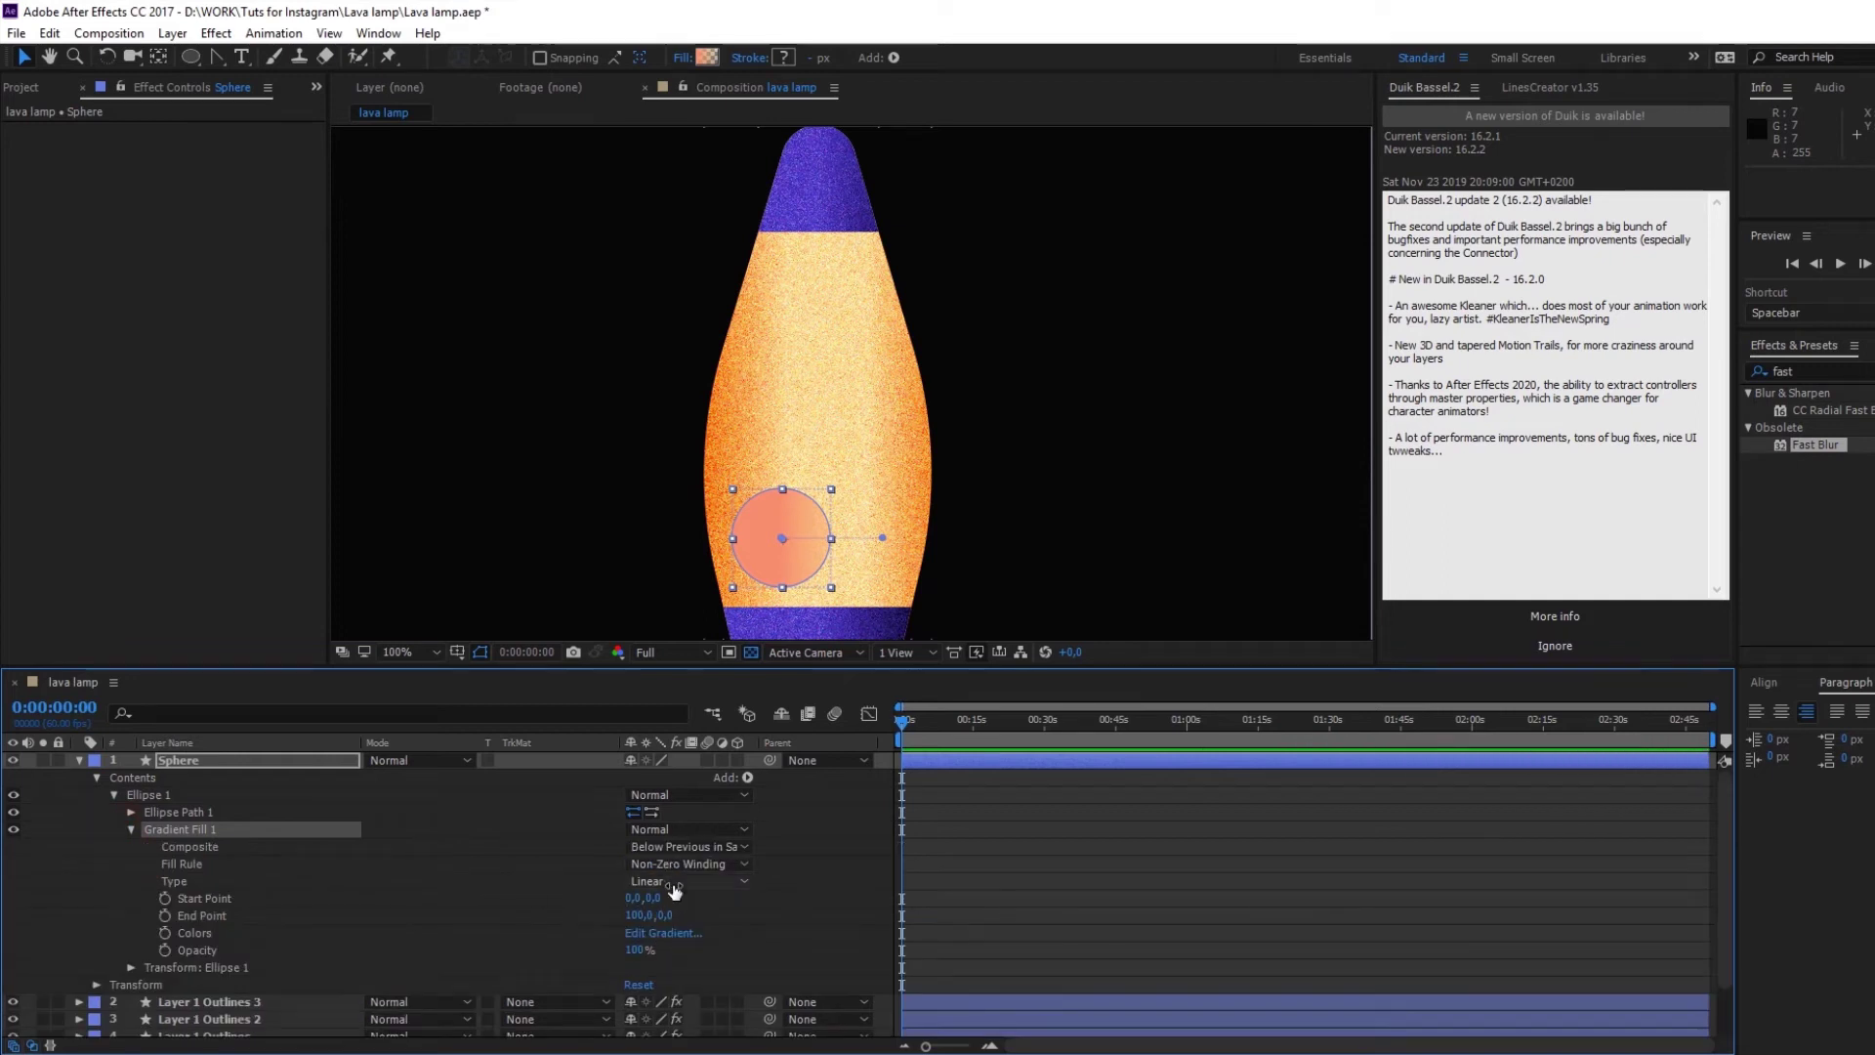
{"action": "left_click", "coordinate": [673, 887]}
{"action": "left_click", "coordinate": [677, 925]}
Step: Make the radial gradient transparent at the centre, FF5223 at the edge, and label Sphere yellow
{"action": "left_click", "coordinate": [654, 969]}
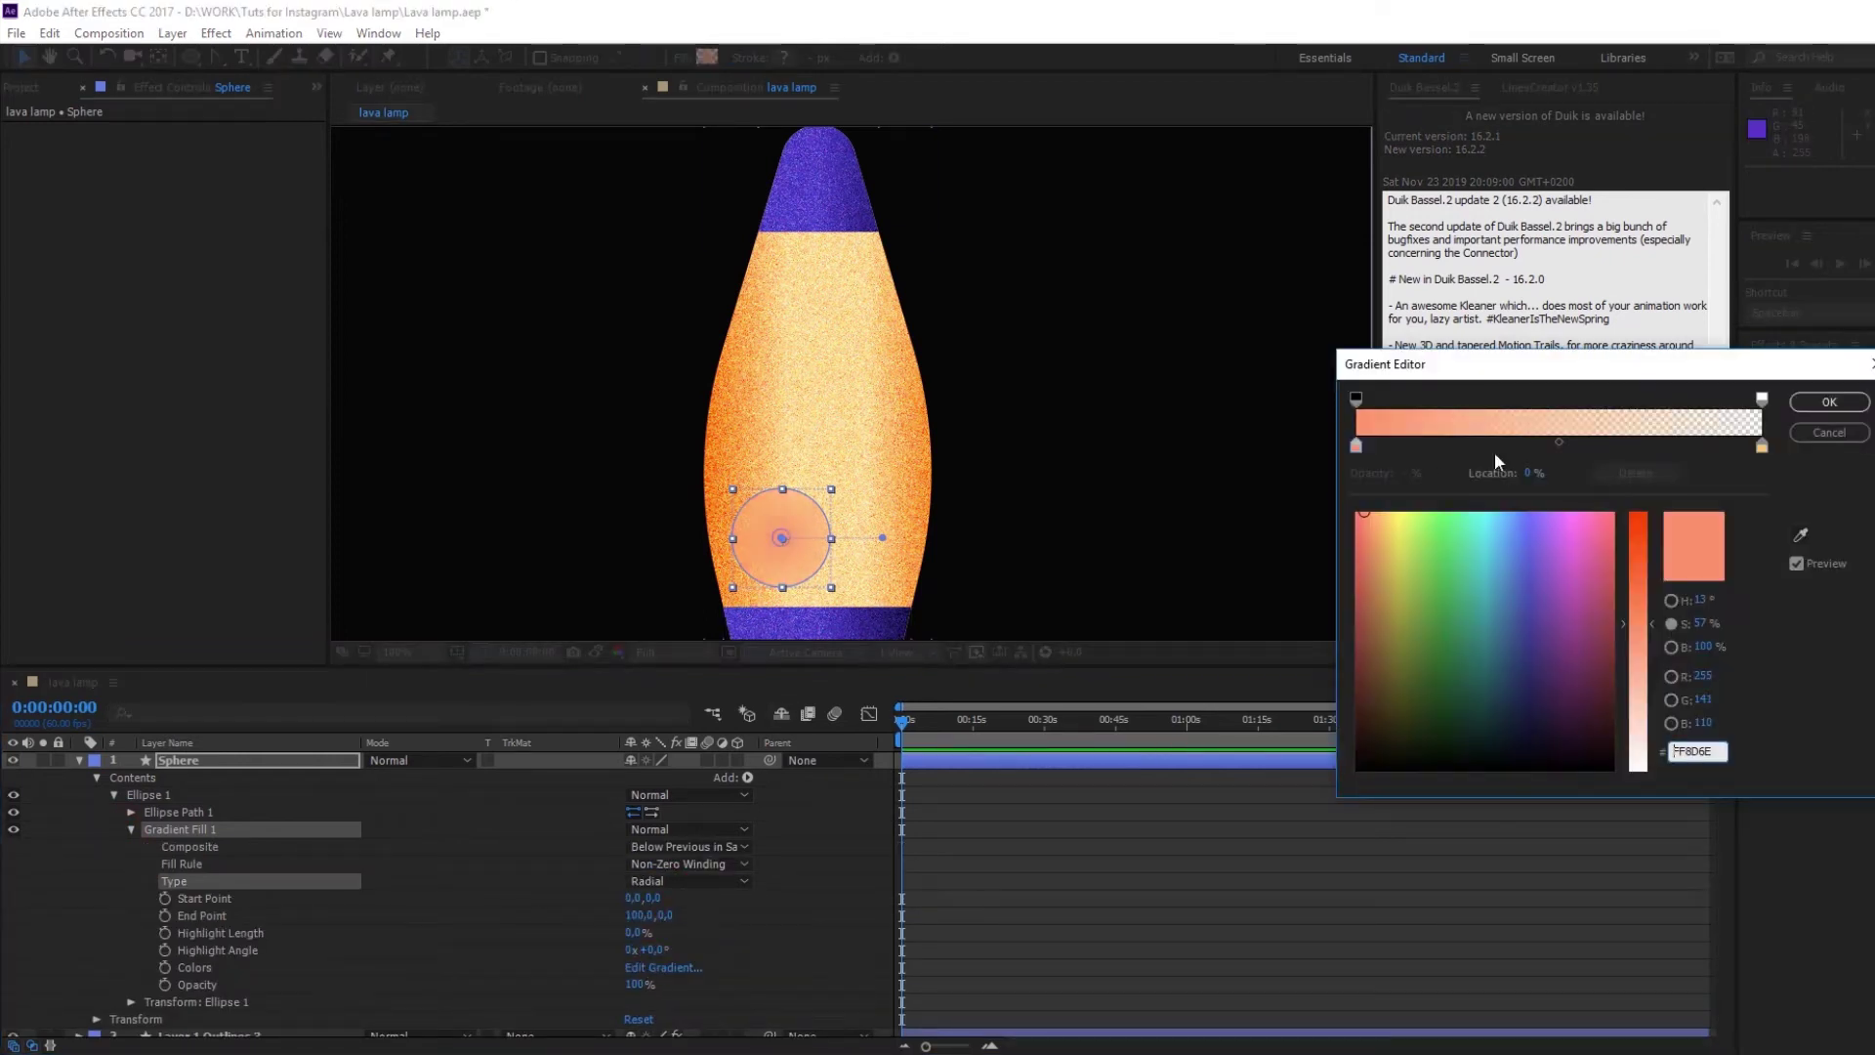
{"action": "mouse_move", "coordinate": [1762, 445]}
{"action": "left_mouse_down"}
{"action": "mouse_move", "coordinate": [1356, 445]}
{"action": "mouse_move", "coordinate": [1676, 398]}
{"action": "mouse_move", "coordinate": [1355, 398]}
{"action": "left_mouse_up"}
{"action": "left_click_drag", "start_coordinate": [1650, 445], "coordinate": [1762, 445]}
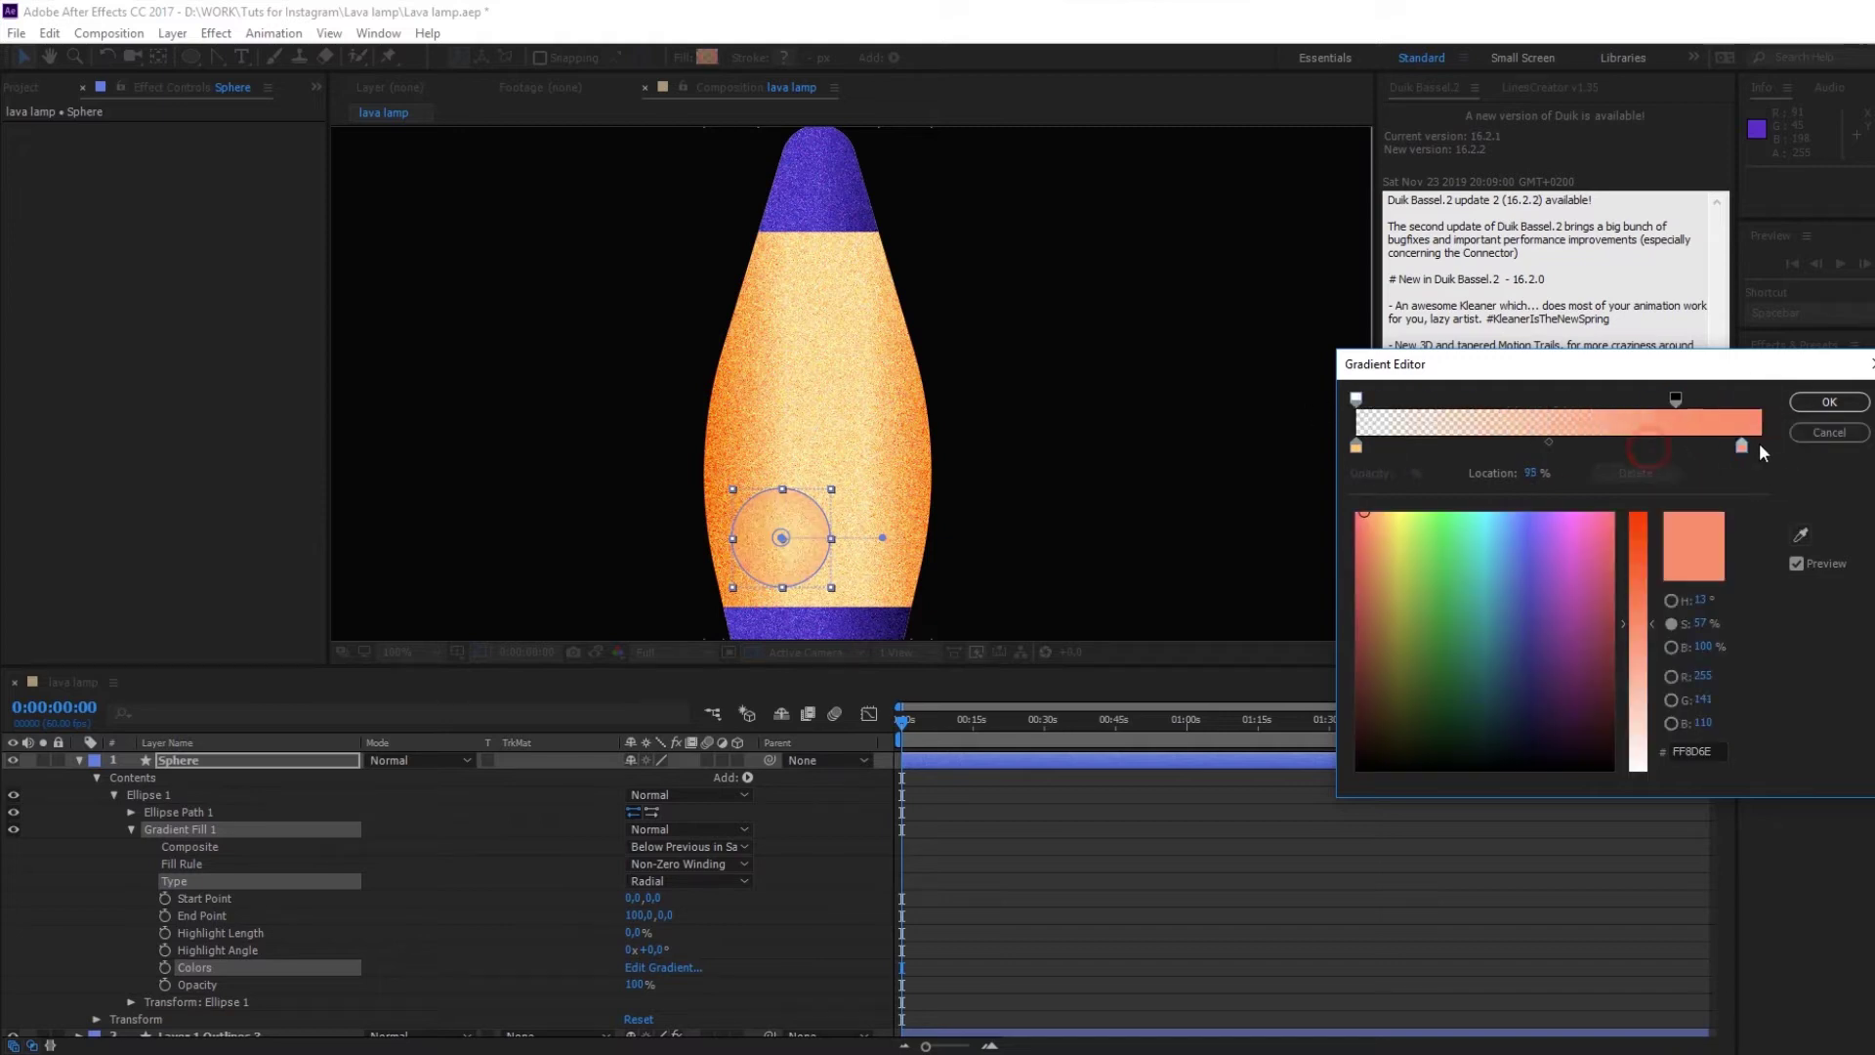
{"action": "left_click_drag", "start_coordinate": [1675, 398], "coordinate": [1761, 398]}
{"action": "left_click", "coordinate": [1762, 446]}
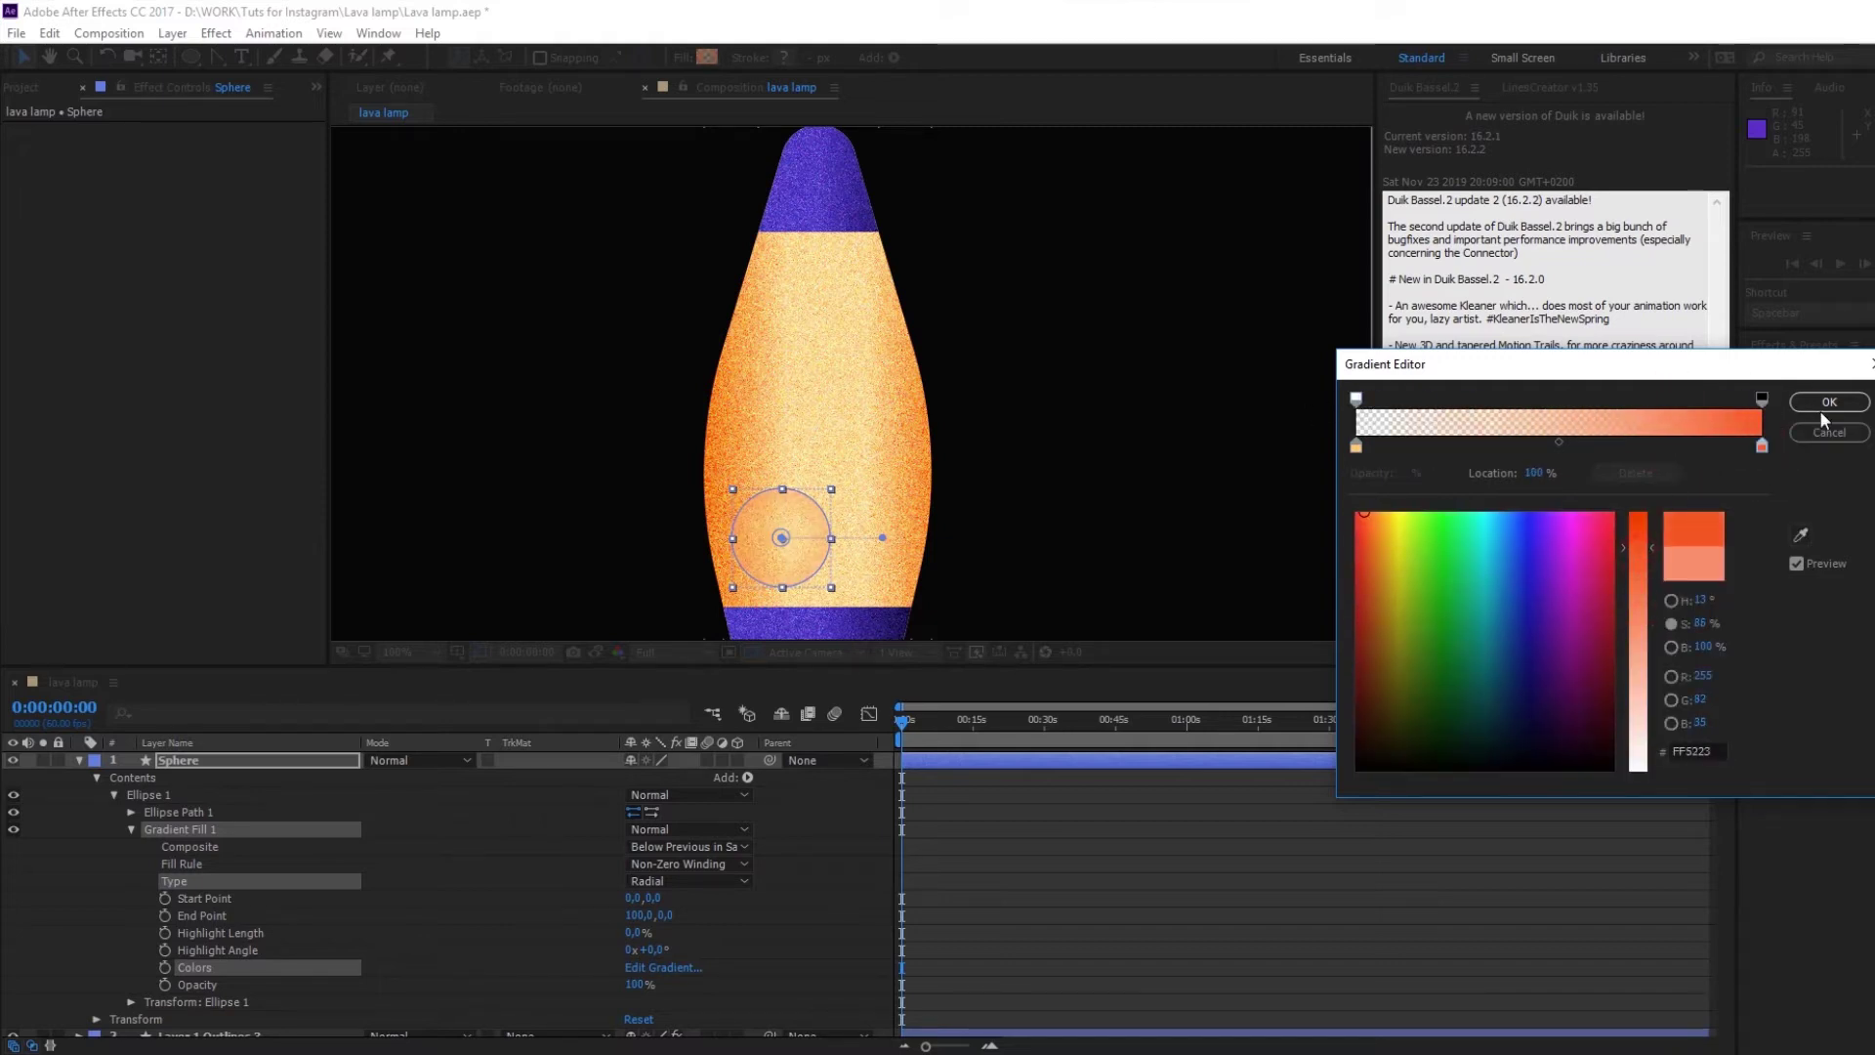
{"action": "left_click", "coordinate": [1828, 401]}
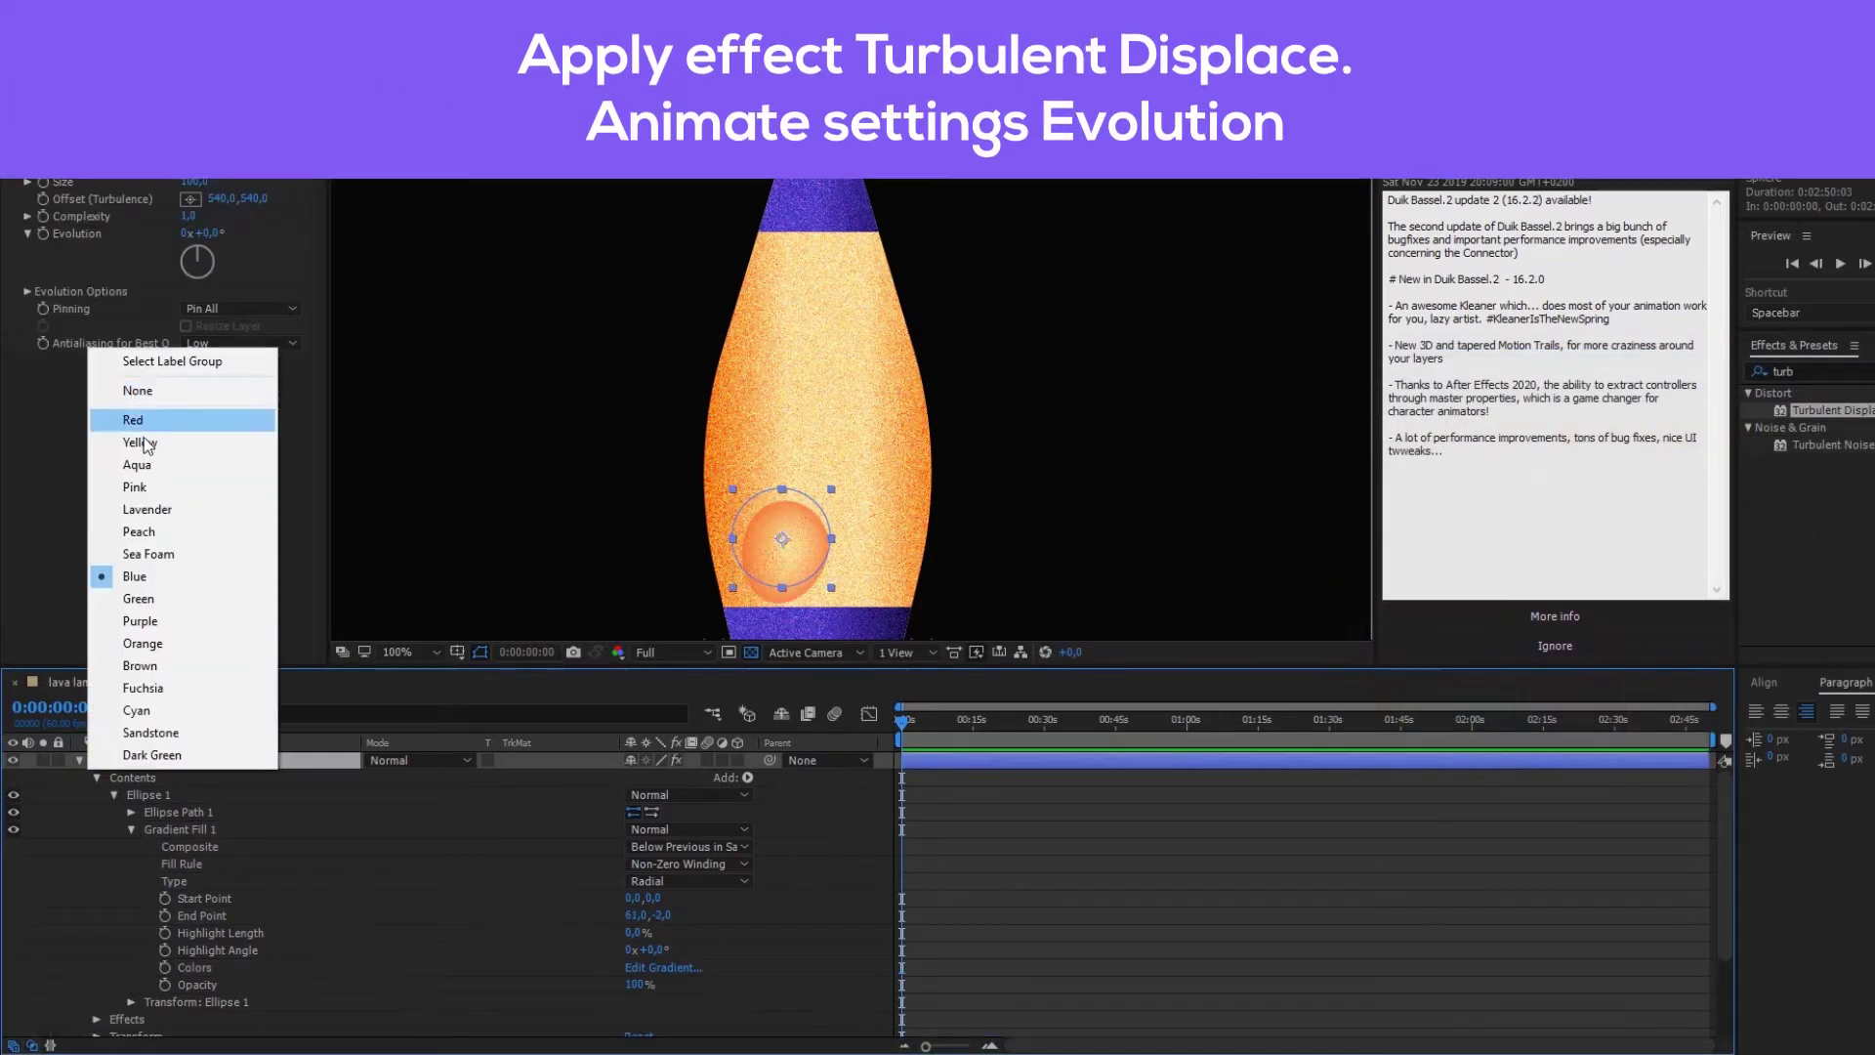
{"action": "left_click", "coordinate": [144, 443]}
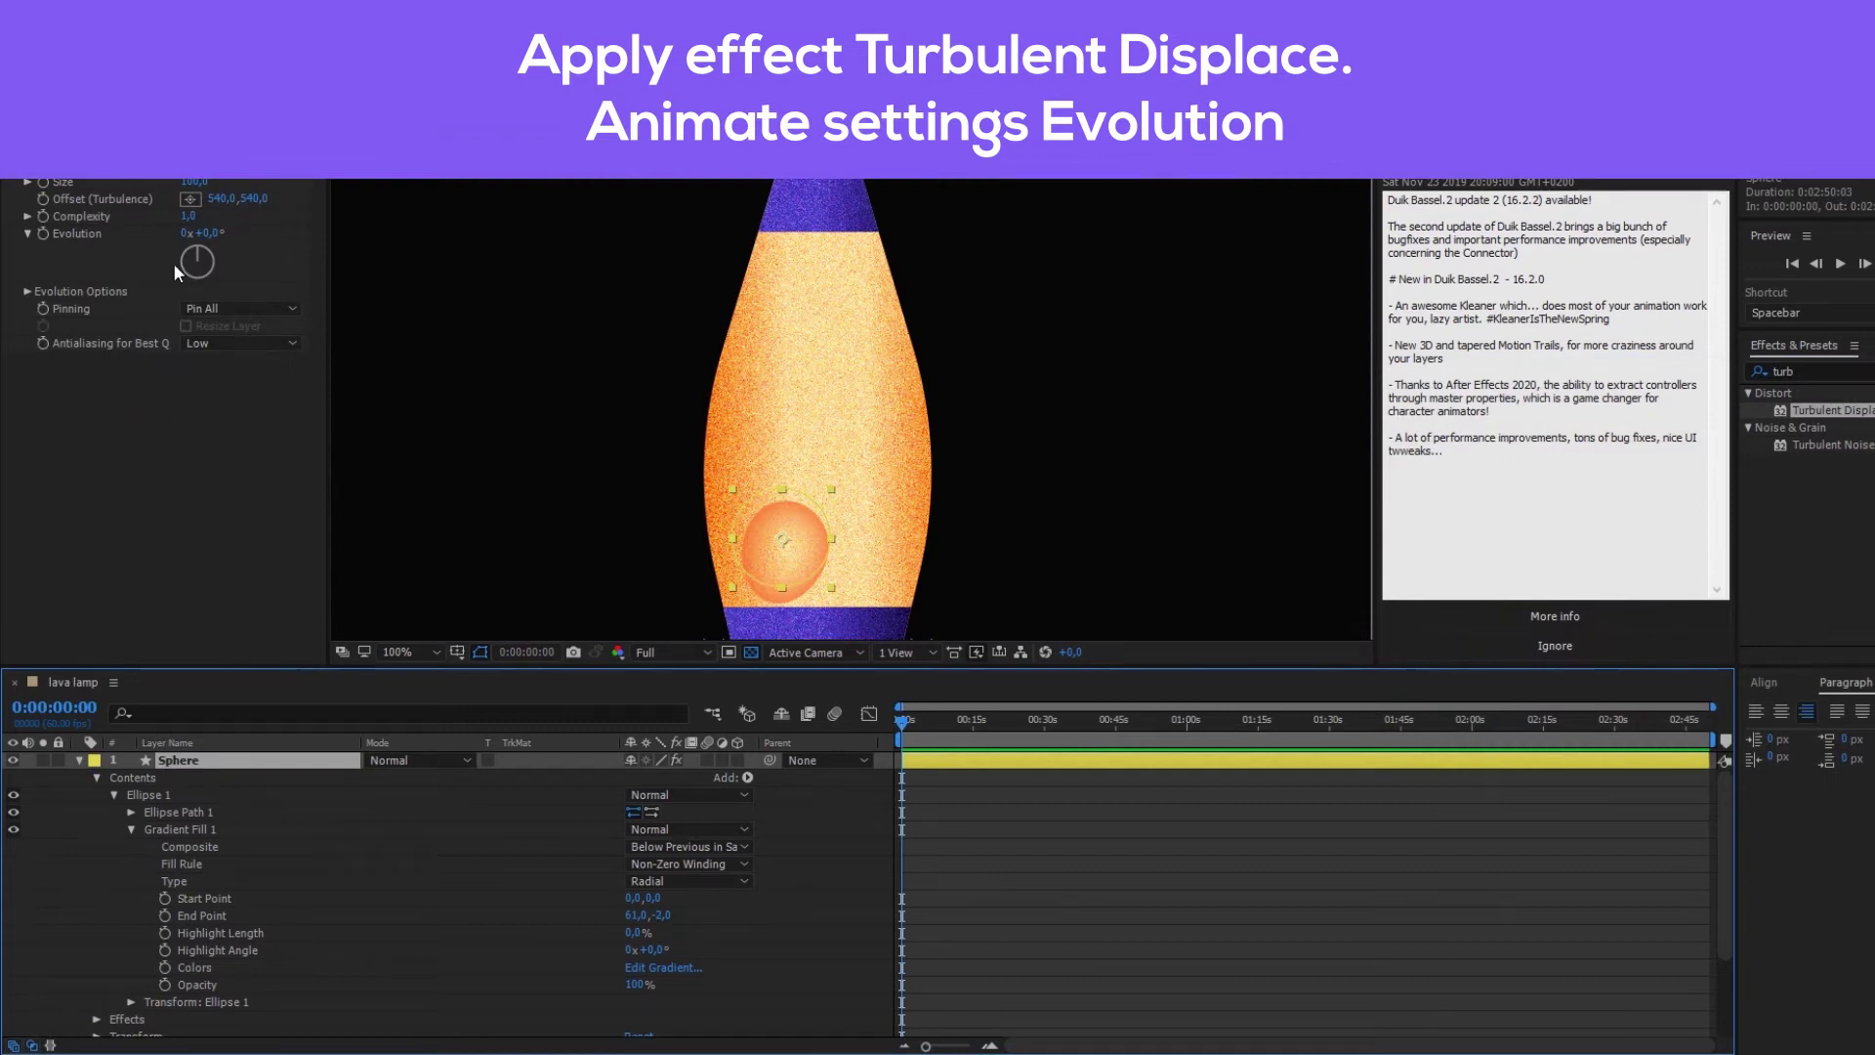
Step: Keyframe Evolution from 0x to 2x over 10 seconds and end the work area at 10 s
{"action": "left_click", "coordinate": [43, 234]}
{"action": "scroll", "coordinate": [1045, 724], "scroll_direction": "up", "scroll_amount": 5}
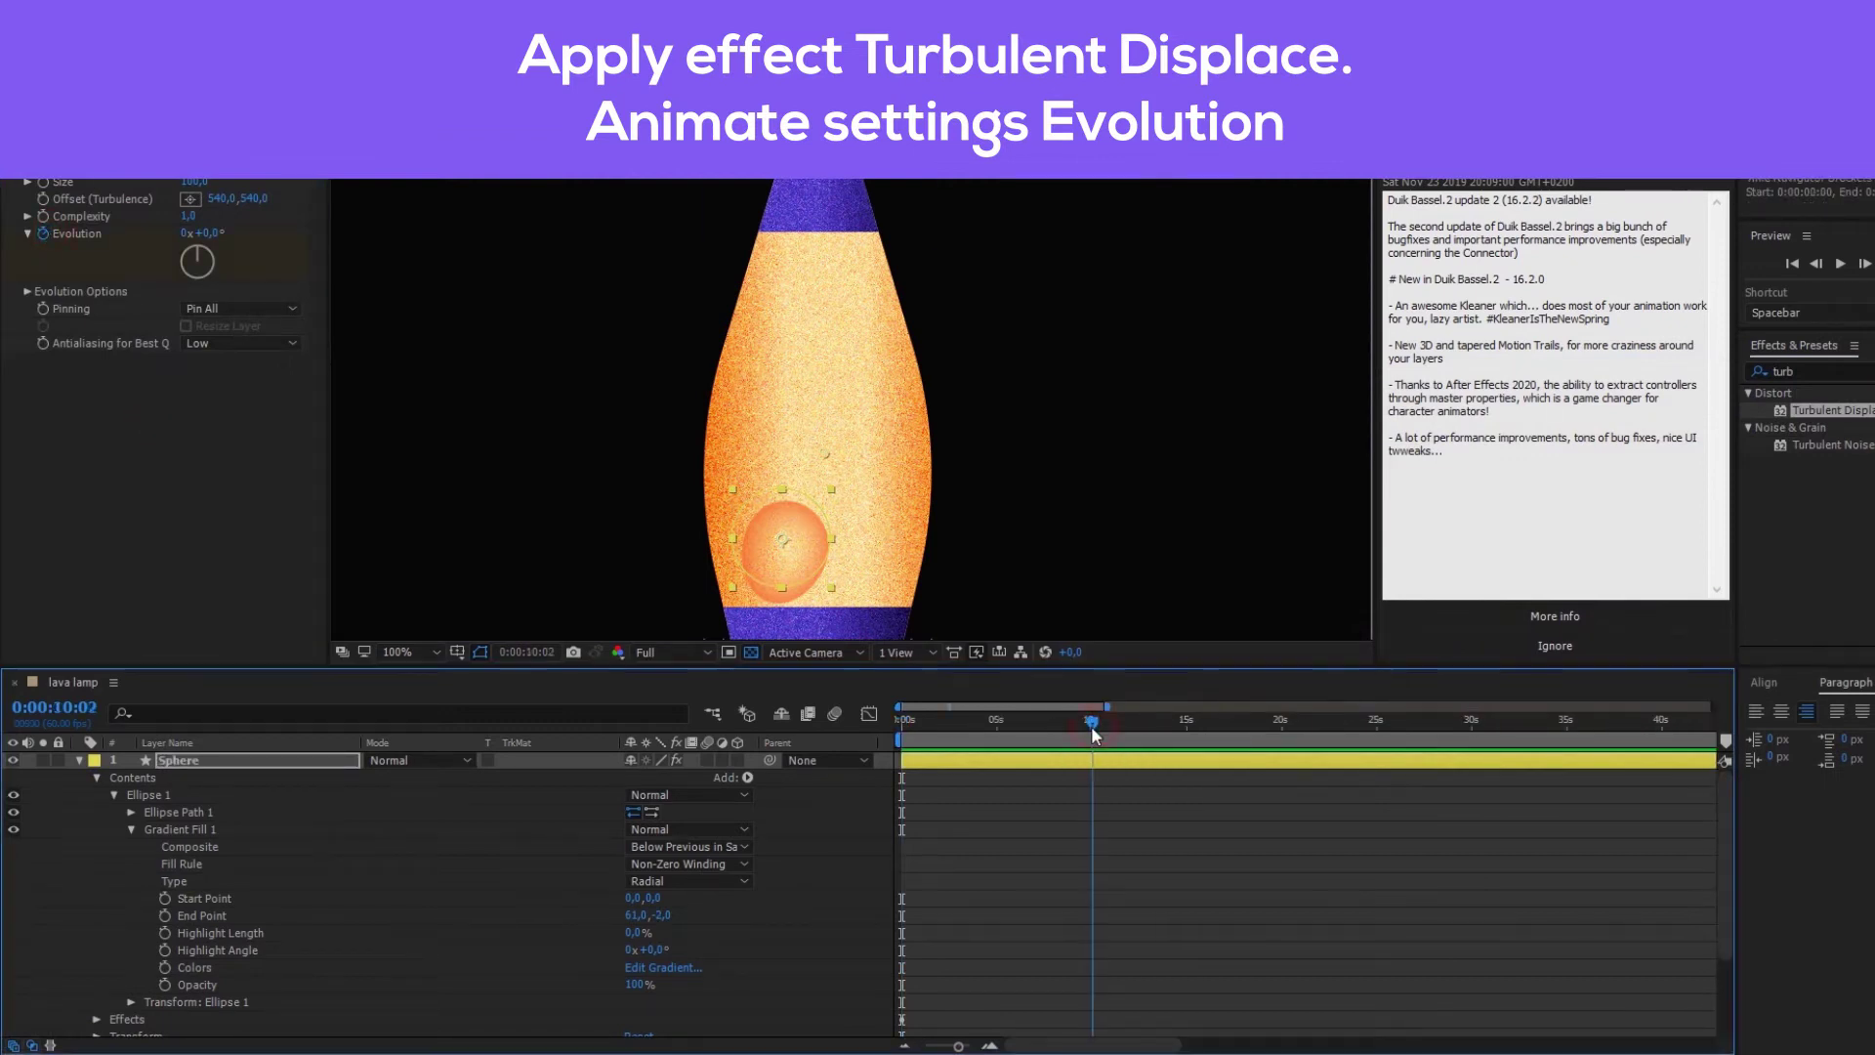
{"action": "left_click", "coordinate": [1092, 724]}
{"action": "key", "text": "n"}
Step: Preview the blob's wobble, then duplicate it as Sphere 2 and move the copy up-right
{"action": "key", "text": "space"}
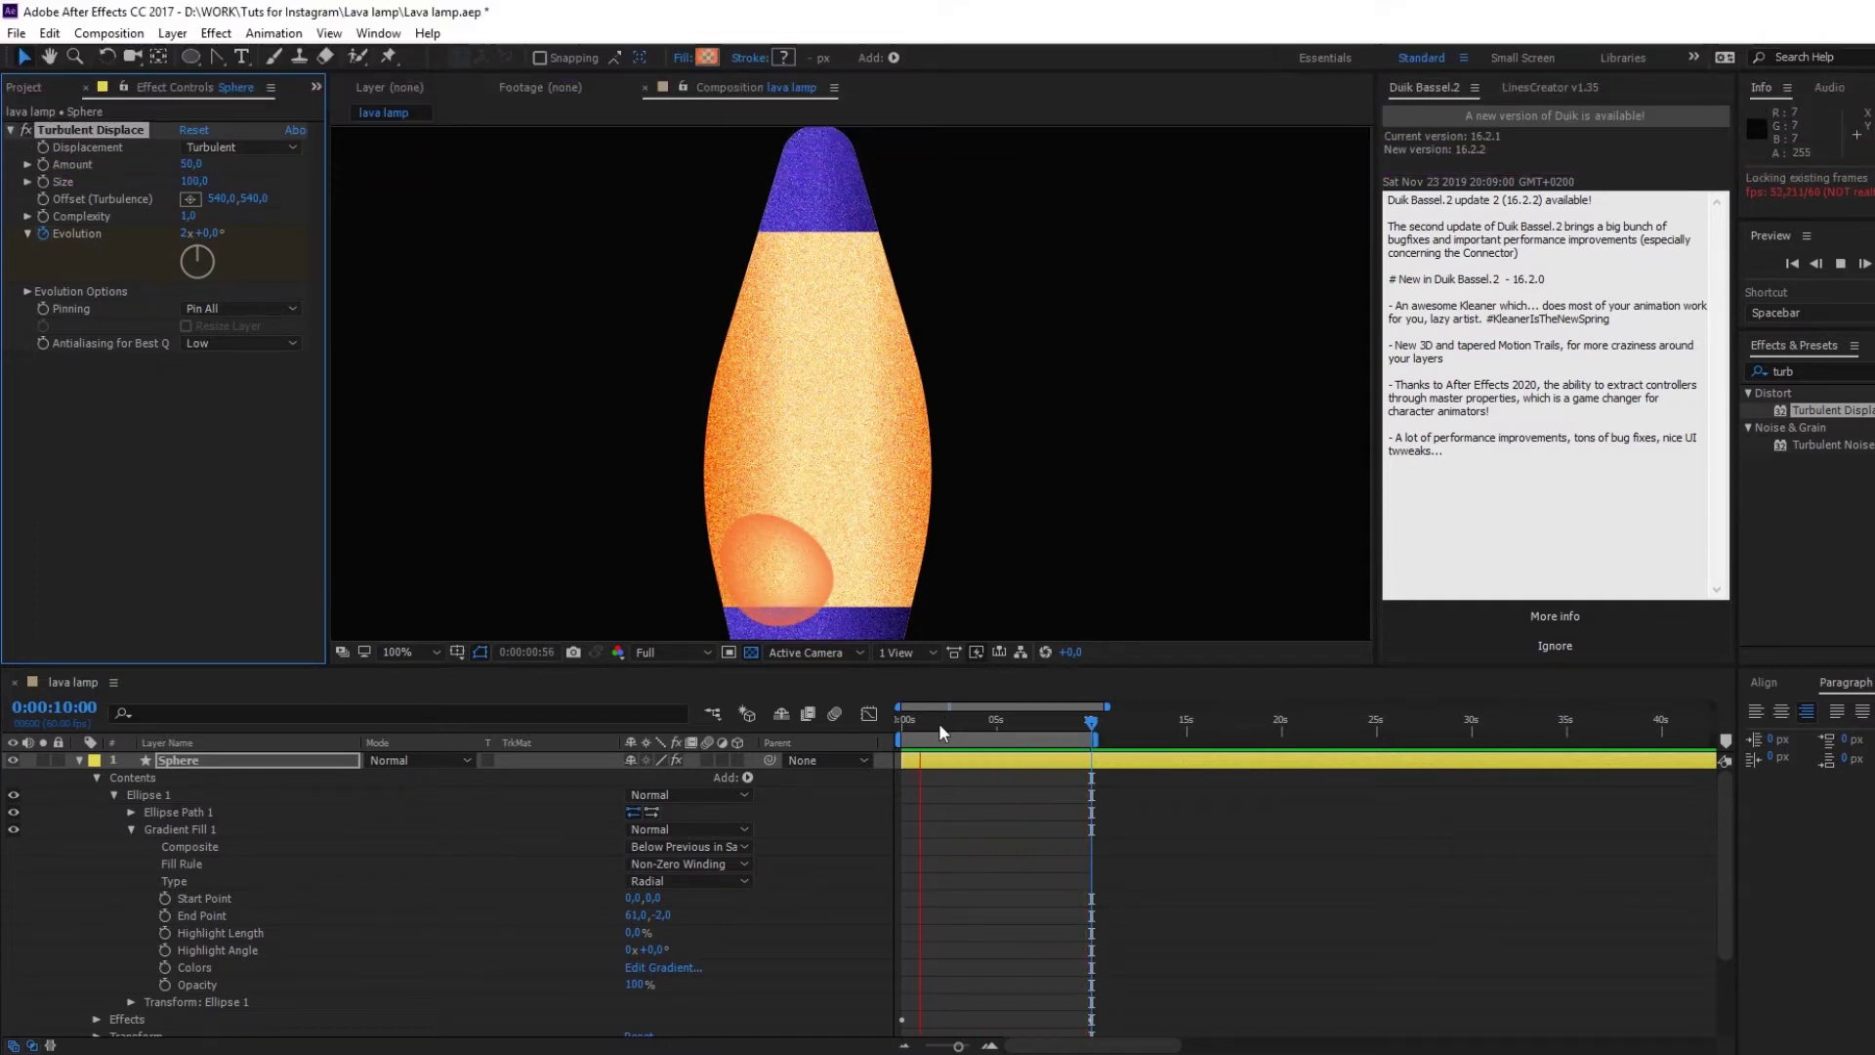
{"action": "left_click", "coordinate": [797, 745]}
{"action": "key", "text": "space"}
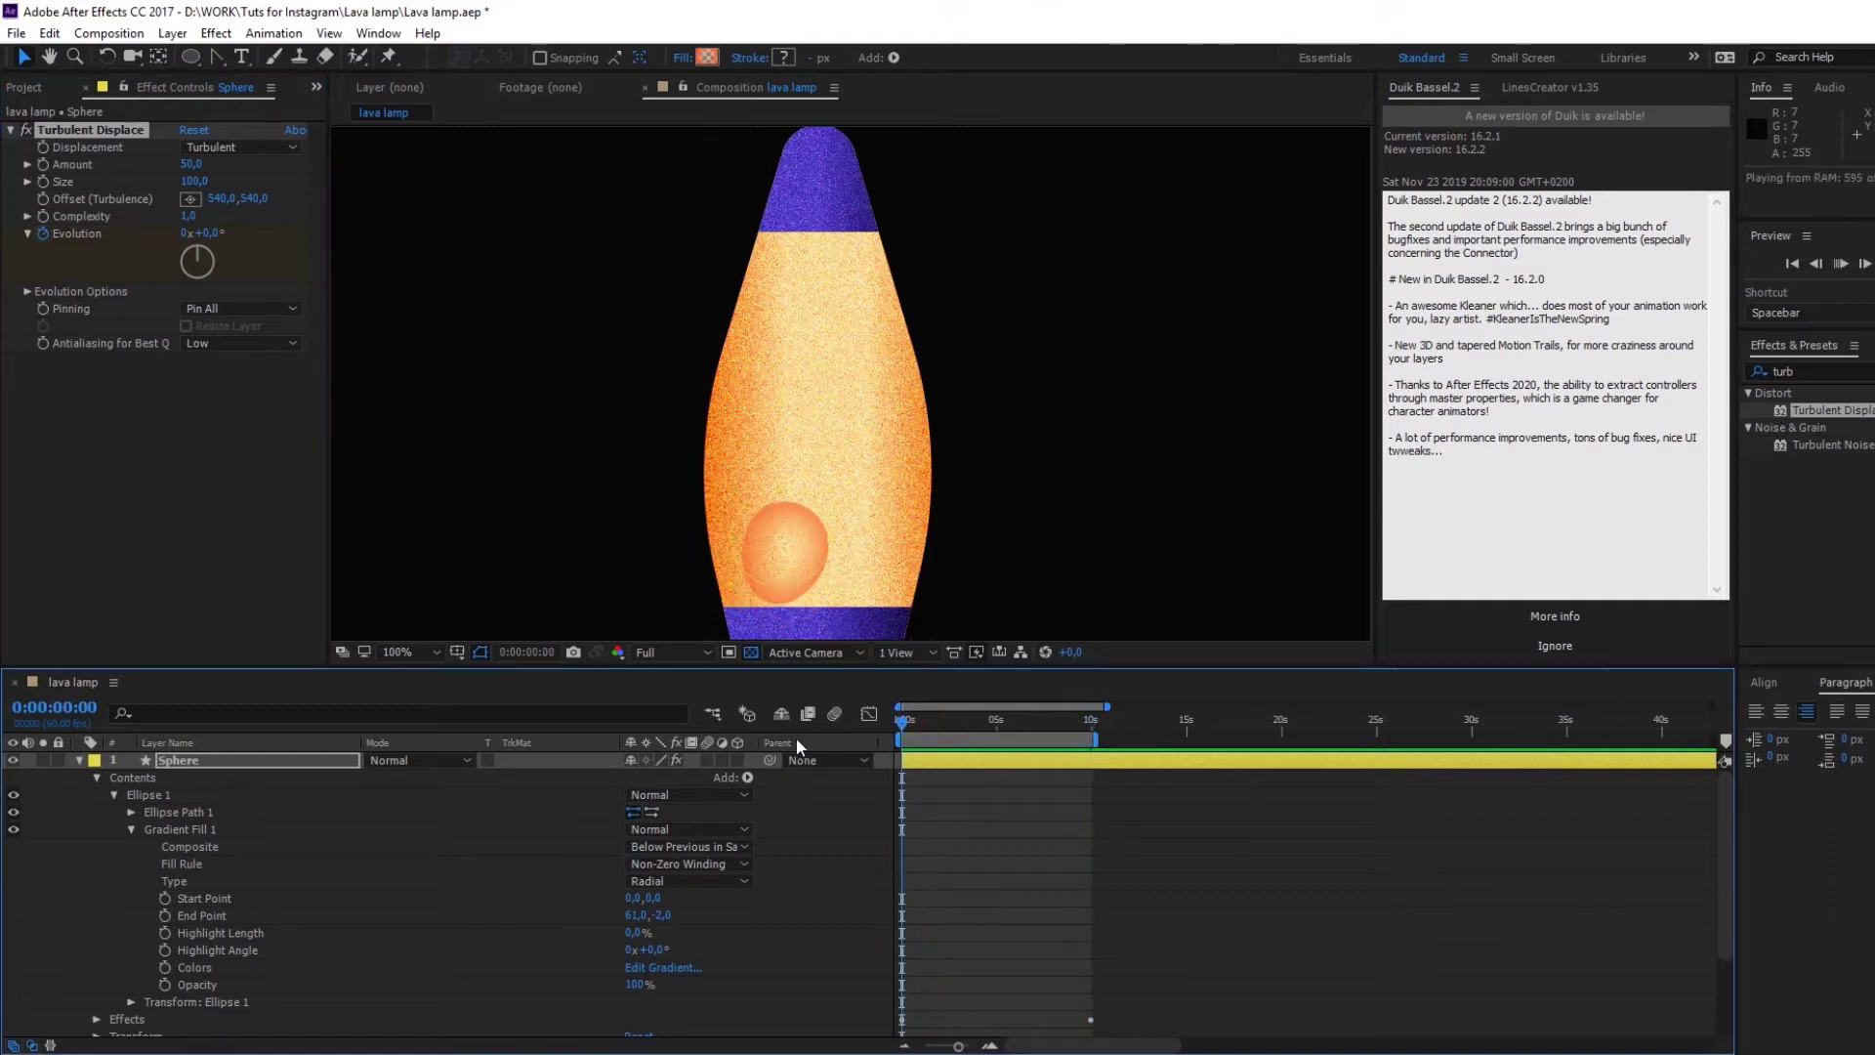
{"action": "key", "text": "space"}
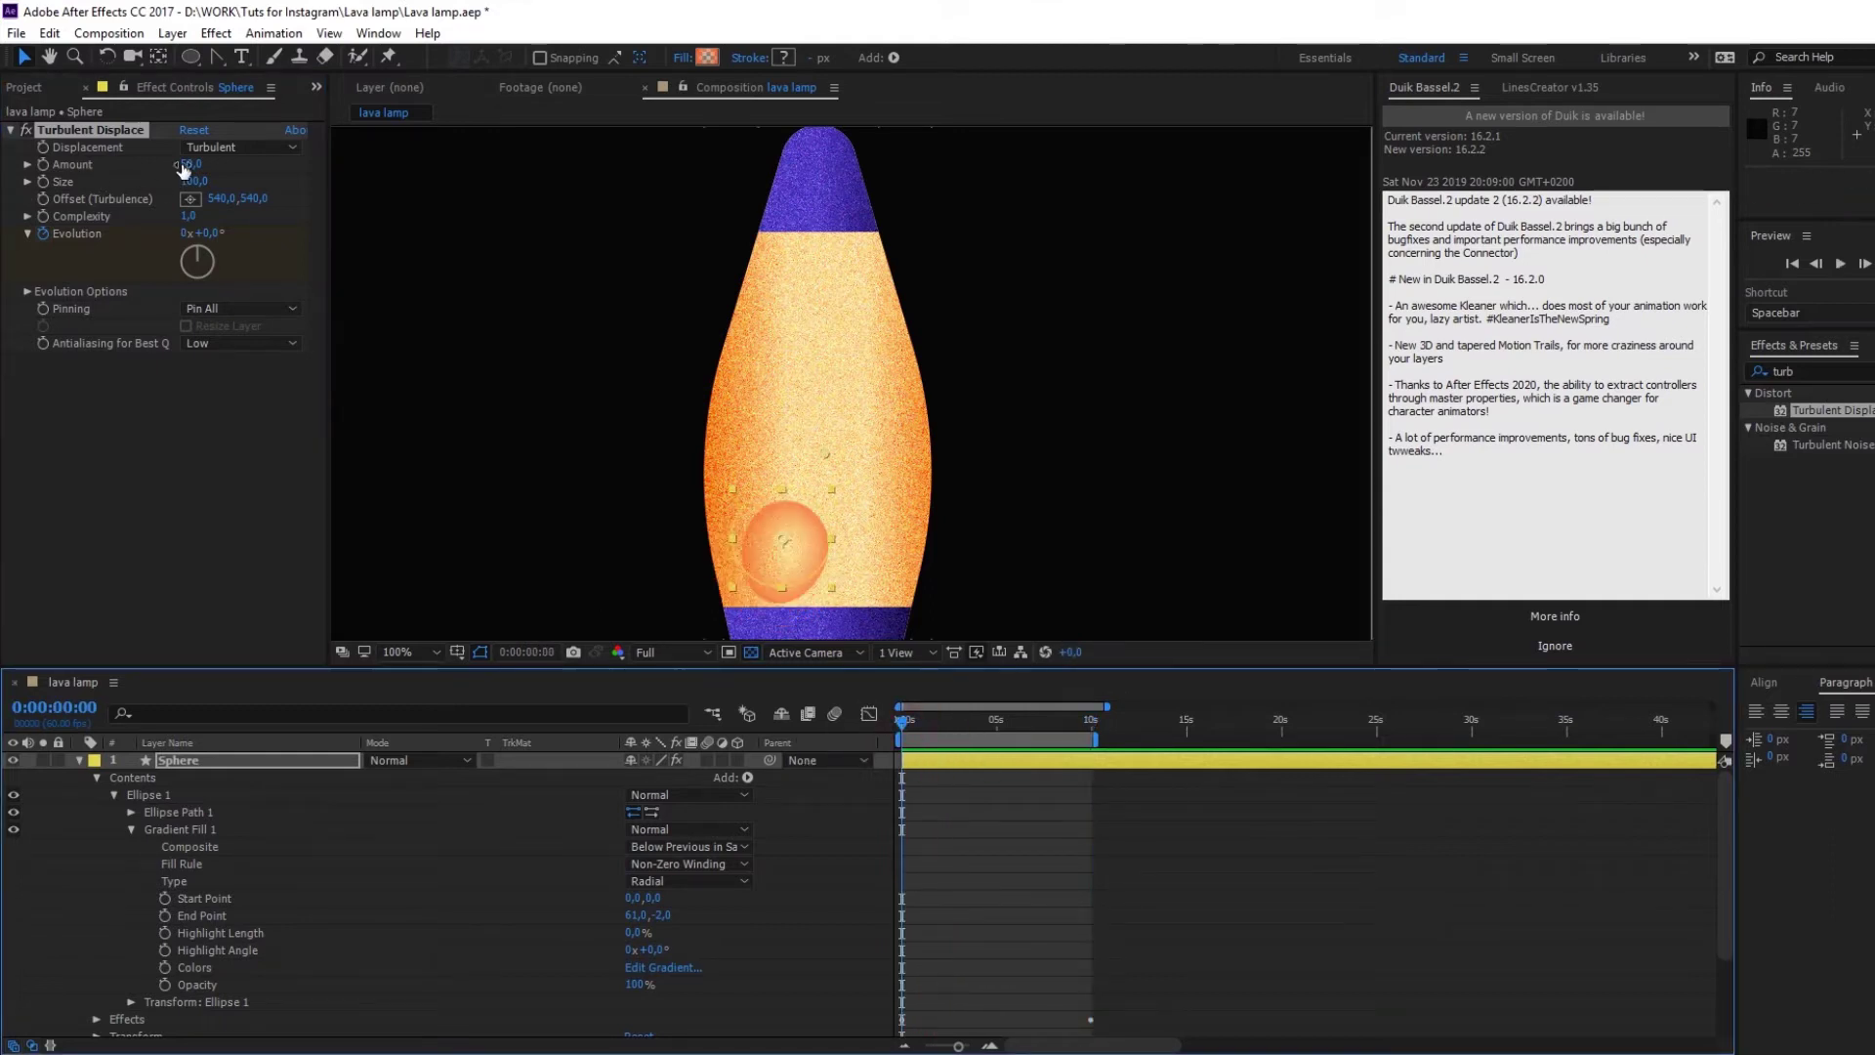
{"action": "key", "text": "ctrl+d"}
{"action": "left_click_drag", "start_coordinate": [786, 542], "coordinate": [856, 464]}
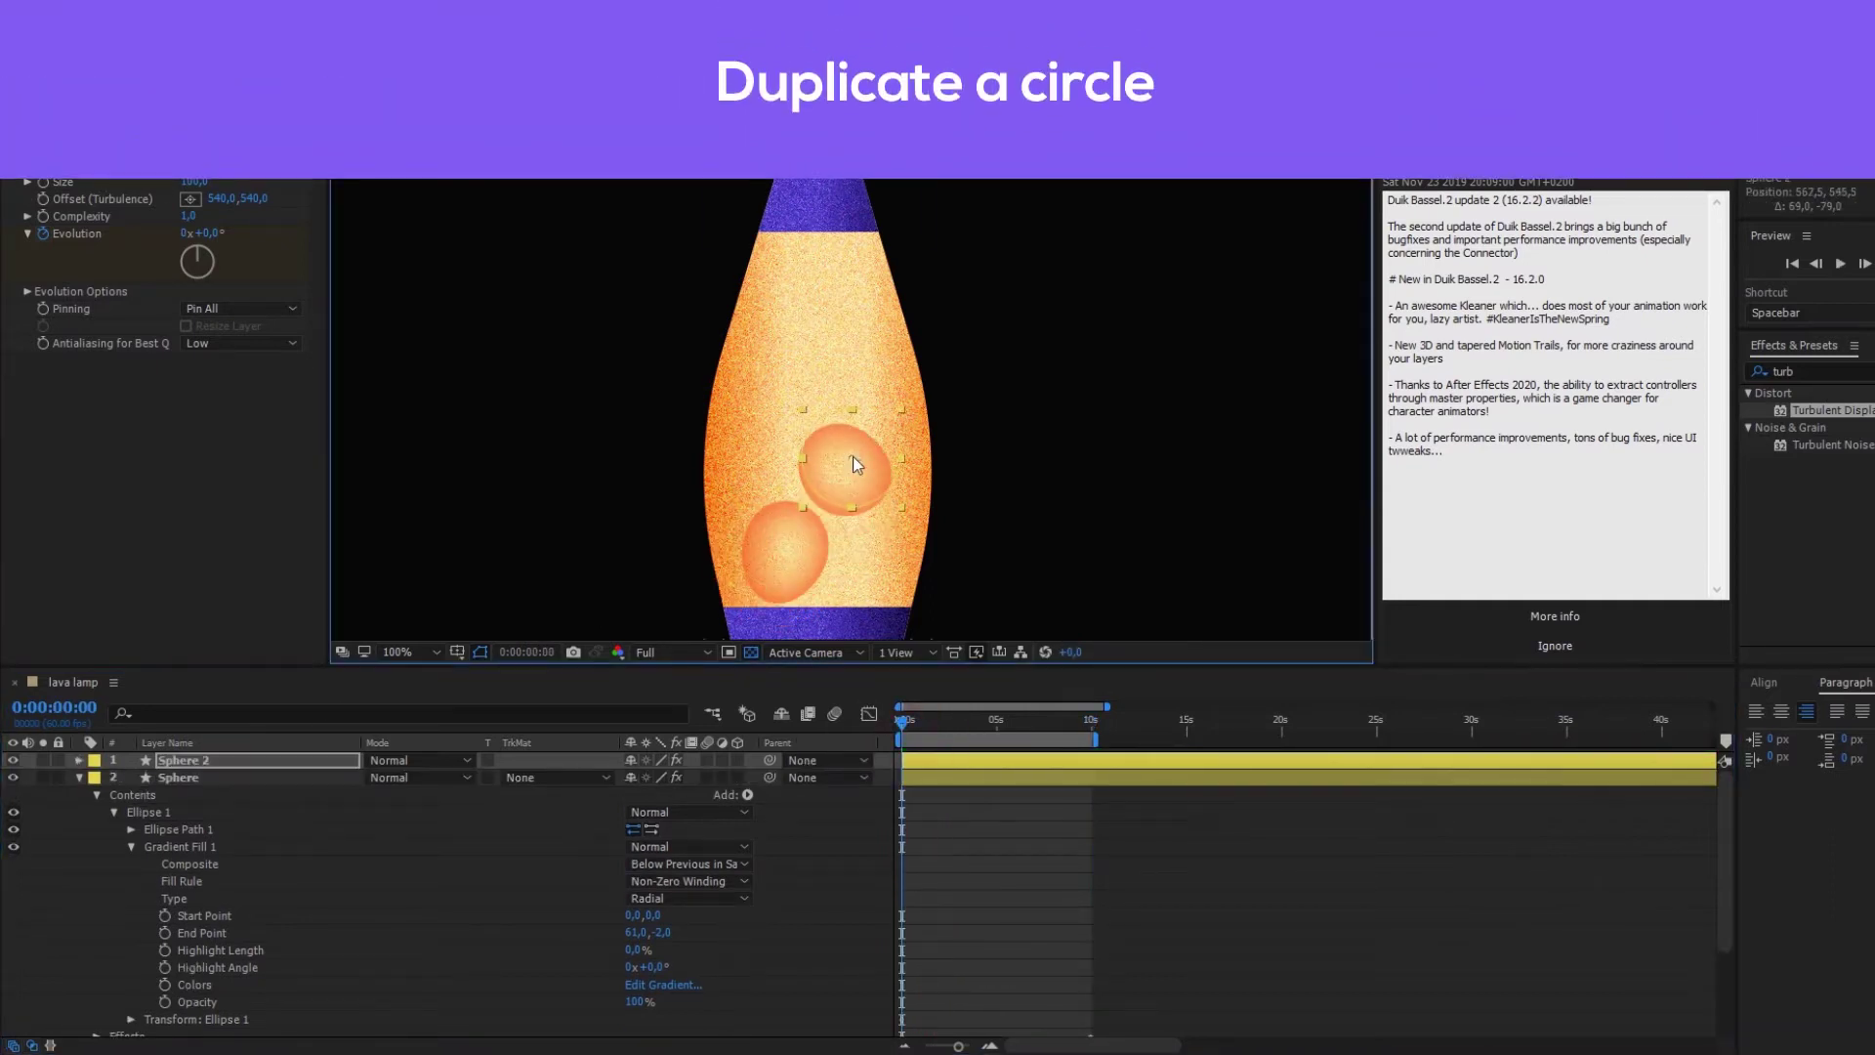
Step: Reveal the blob's ellipse size, then duplicate it twice and move a copy higher in the lamp
{"action": "left_click", "coordinate": [77, 760]}
{"action": "left_click", "coordinate": [130, 813]}
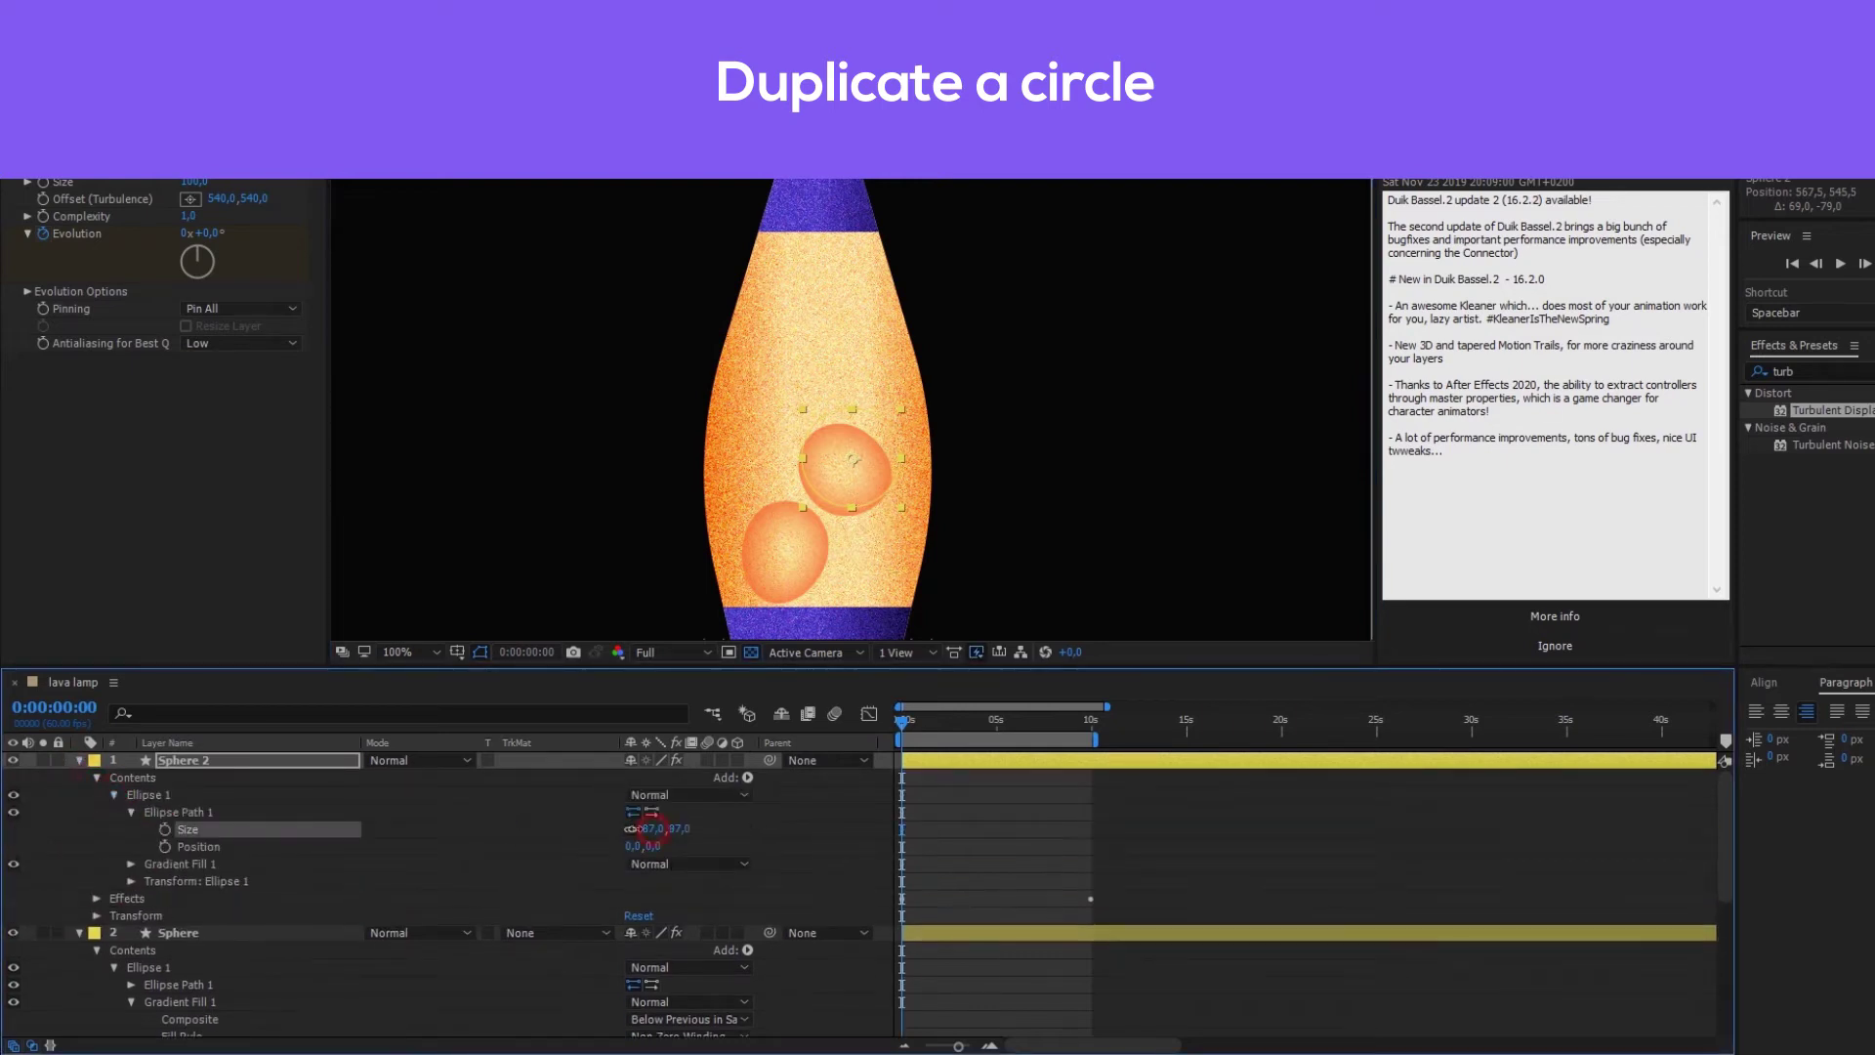
{"action": "key", "text": "ctrl+d"}
{"action": "mouse_move", "coordinate": [852, 467]}
{"action": "left_mouse_down"}
{"action": "mouse_move", "coordinate": [786, 391]}
{"action": "mouse_move", "coordinate": [840, 293]}
{"action": "mouse_move", "coordinate": [864, 317]}
{"action": "left_mouse_up"}
{"action": "left_click", "coordinate": [252, 766]}
{"action": "key", "text": "ctrl+d"}
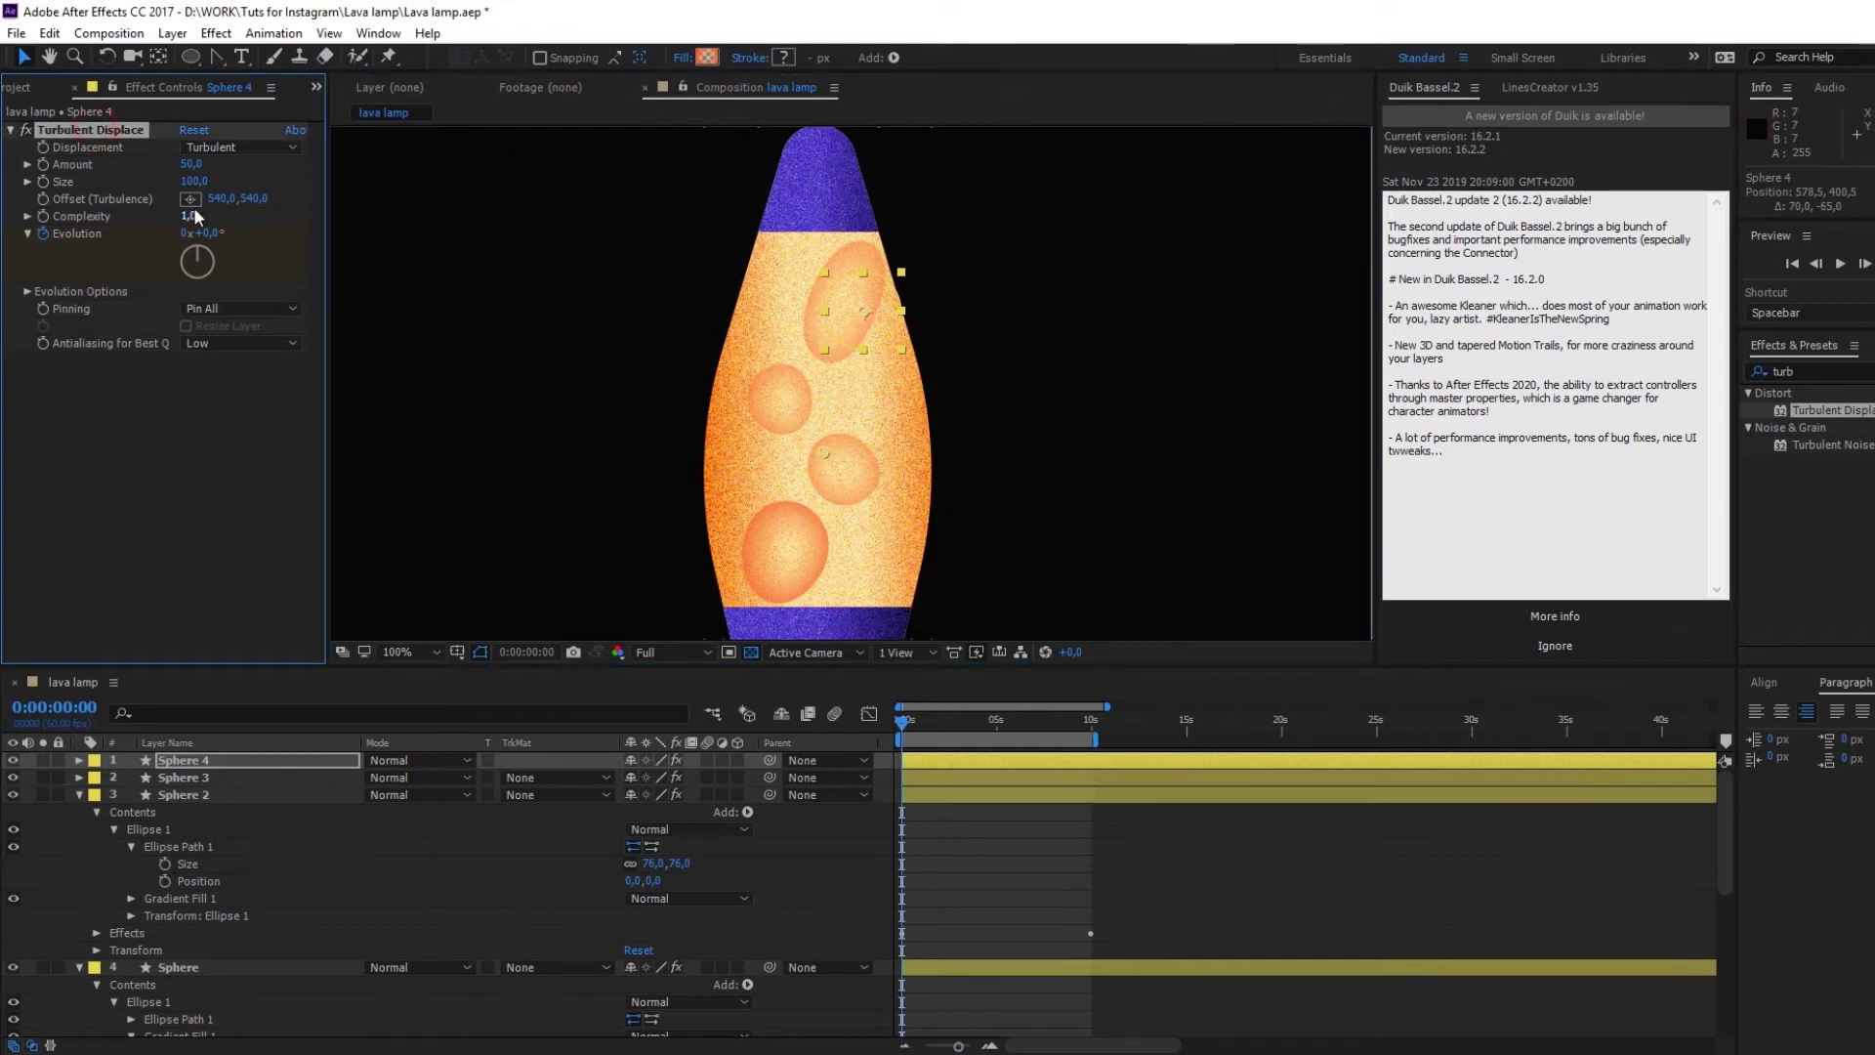
Step: Preview the blobs, then enlarge Sphere 4's ellipse path to about 114 px
{"action": "key", "text": "space"}
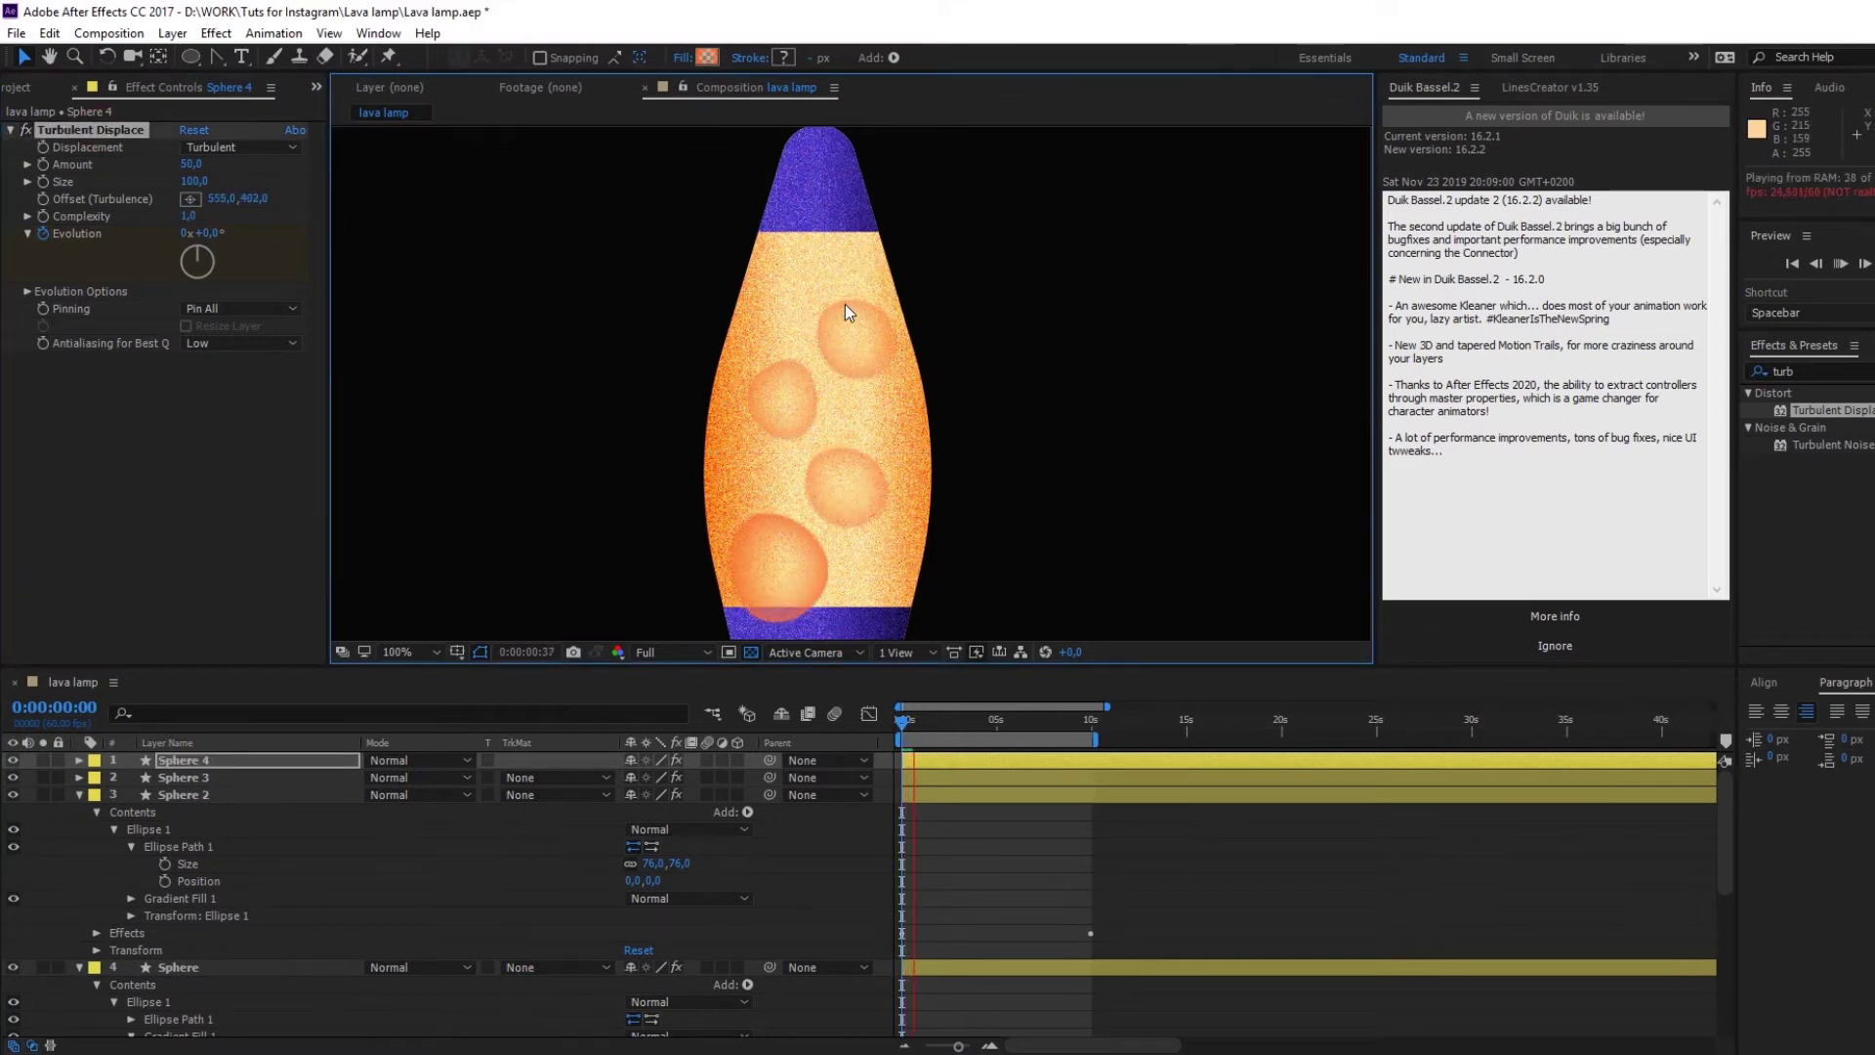
{"action": "left_click", "coordinate": [922, 729]}
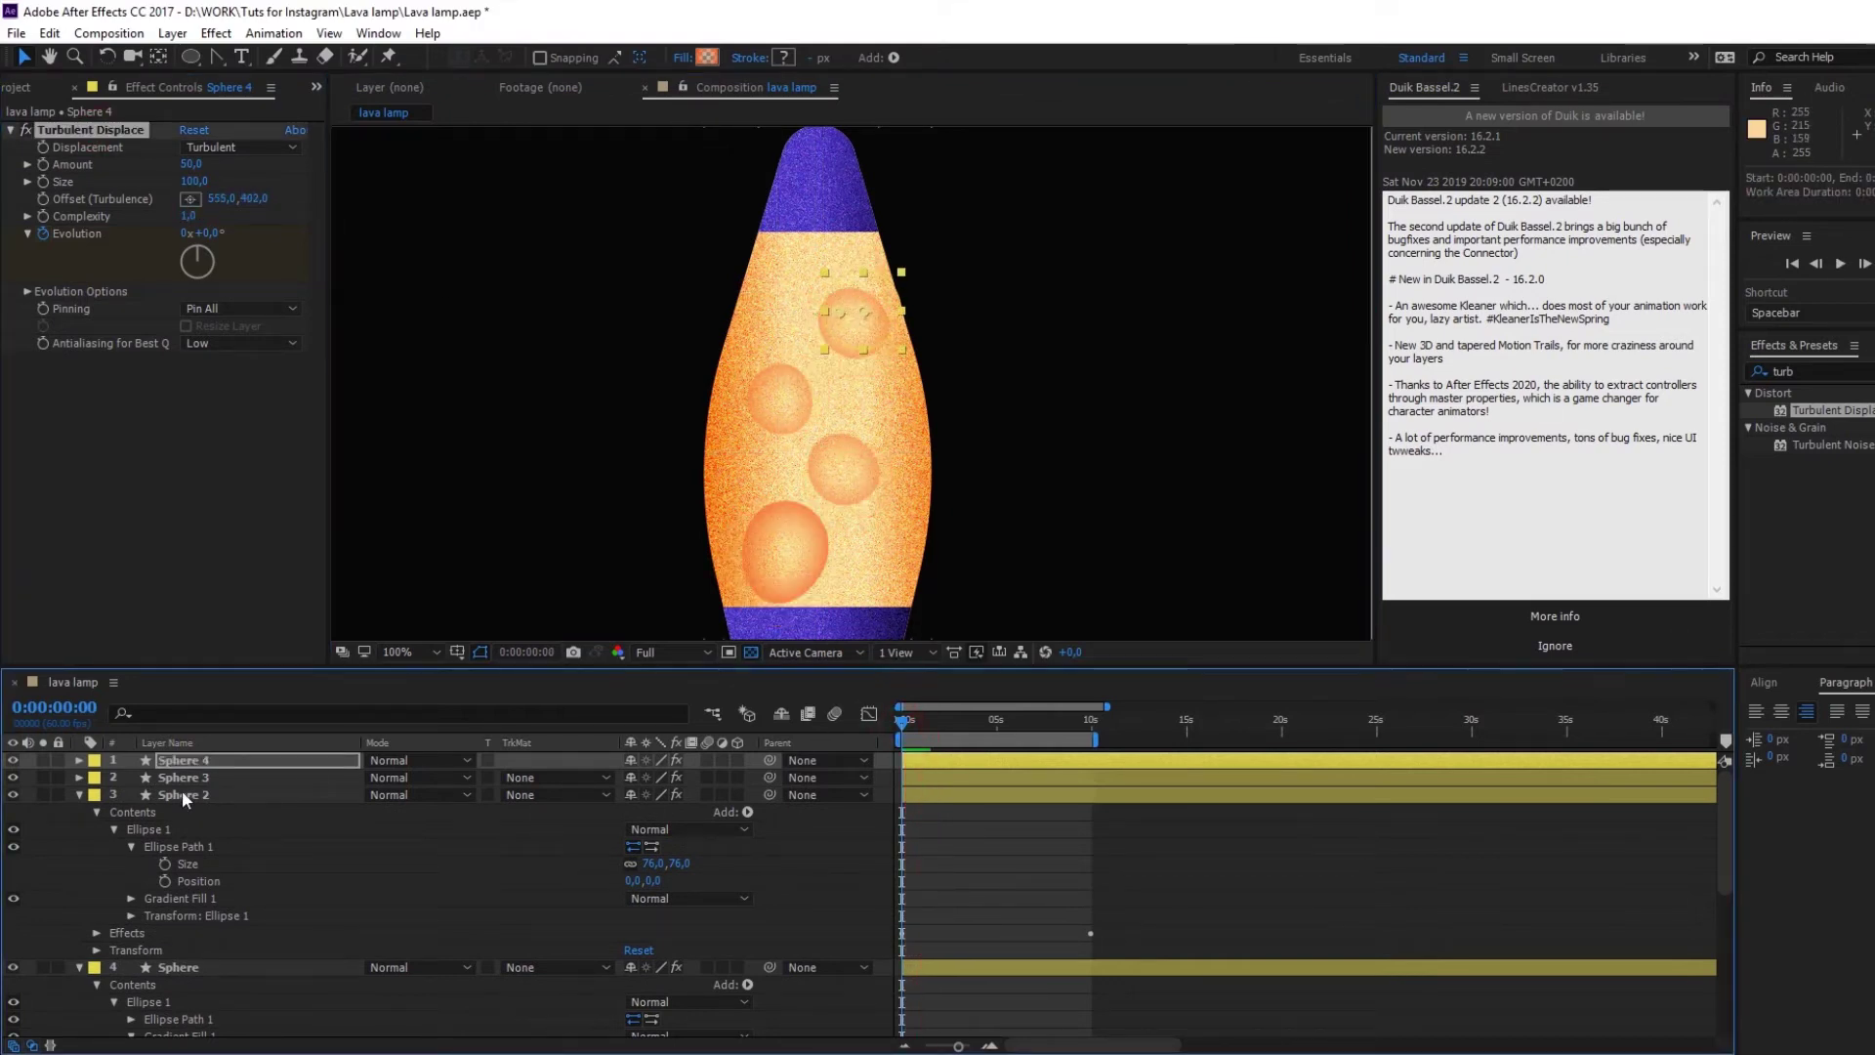
{"action": "left_click", "coordinate": [79, 760]}
{"action": "left_click", "coordinate": [97, 777]}
{"action": "left_click", "coordinate": [114, 794]}
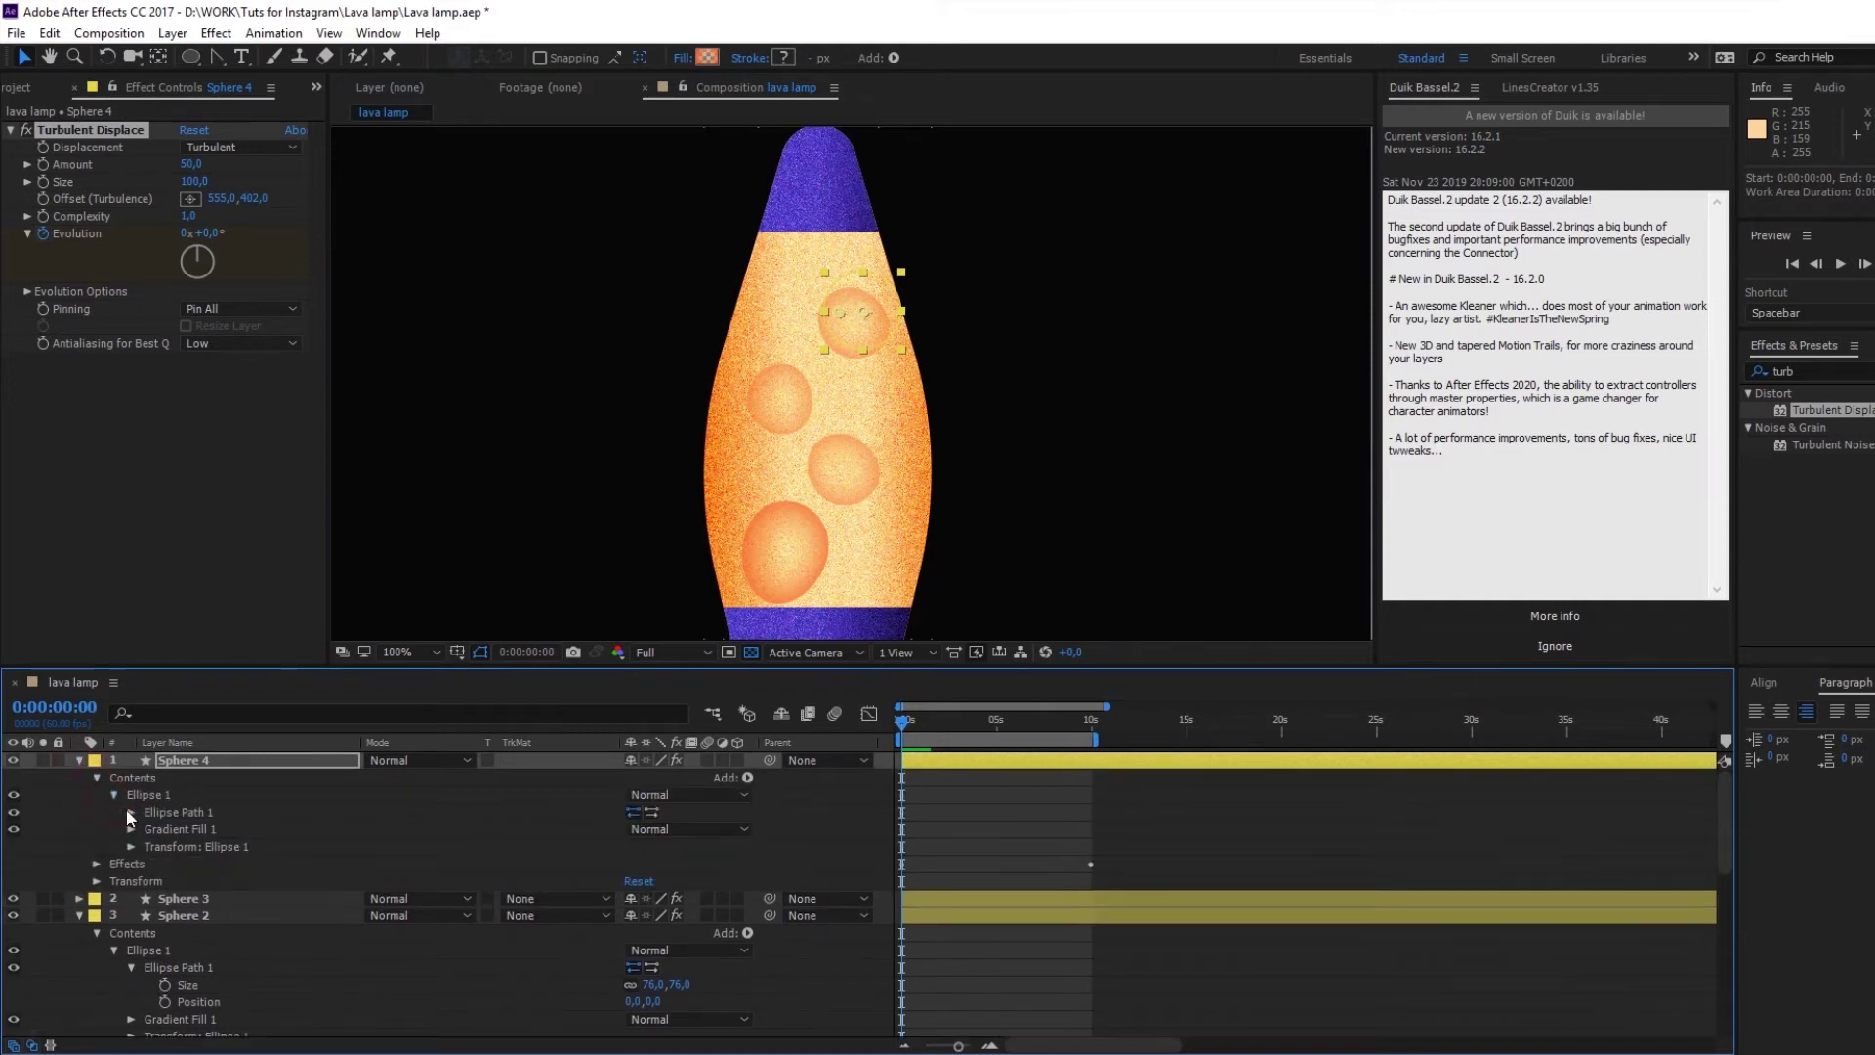
{"action": "left_click", "coordinate": [132, 811]}
{"action": "mouse_move", "coordinate": [679, 843]}
{"action": "left_mouse_down"}
{"action": "mouse_move", "coordinate": [718, 843]}
{"action": "mouse_move", "coordinate": [690, 845]}
{"action": "left_mouse_up"}
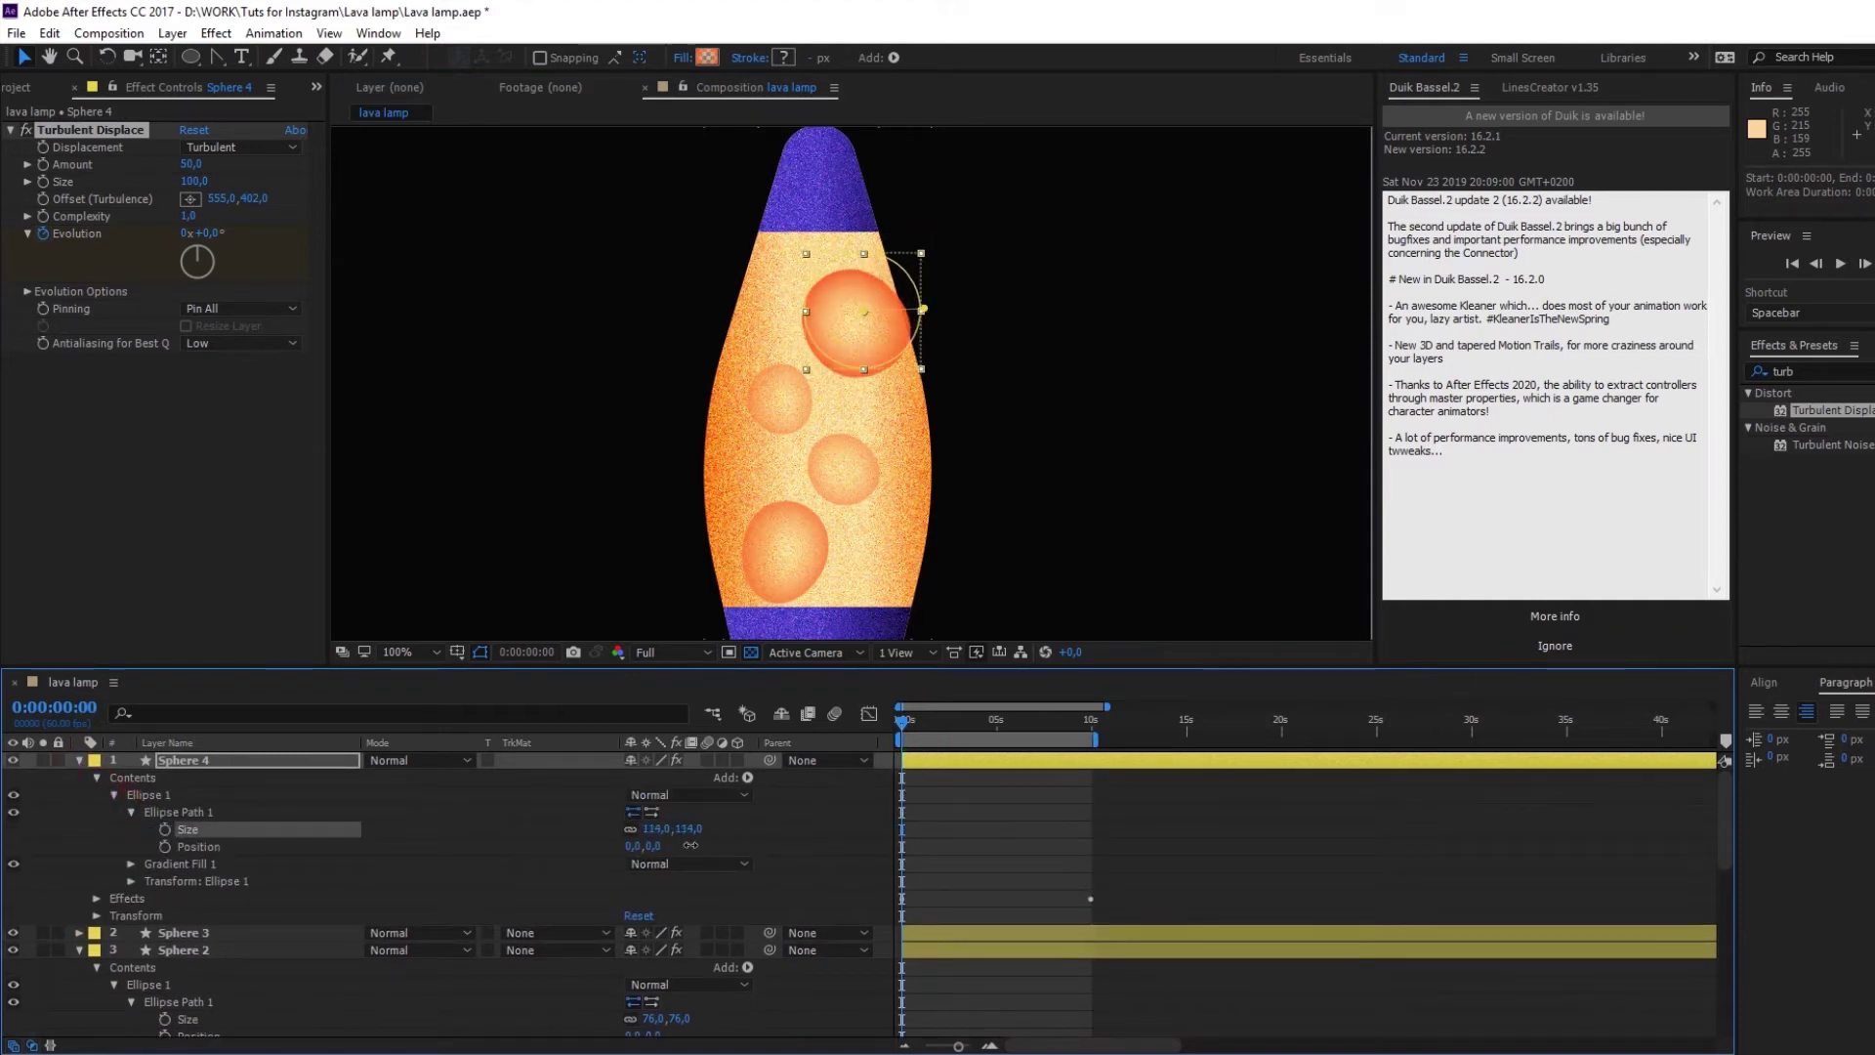
Step: Check the blobs at a later frame, then select all four sphere layers
{"action": "mouse_move", "coordinate": [925, 722]}
{"action": "left_mouse_down"}
{"action": "mouse_move", "coordinate": [1014, 730]}
{"action": "mouse_move", "coordinate": [910, 718]}
{"action": "left_mouse_up"}
{"action": "left_click", "coordinate": [969, 759]}
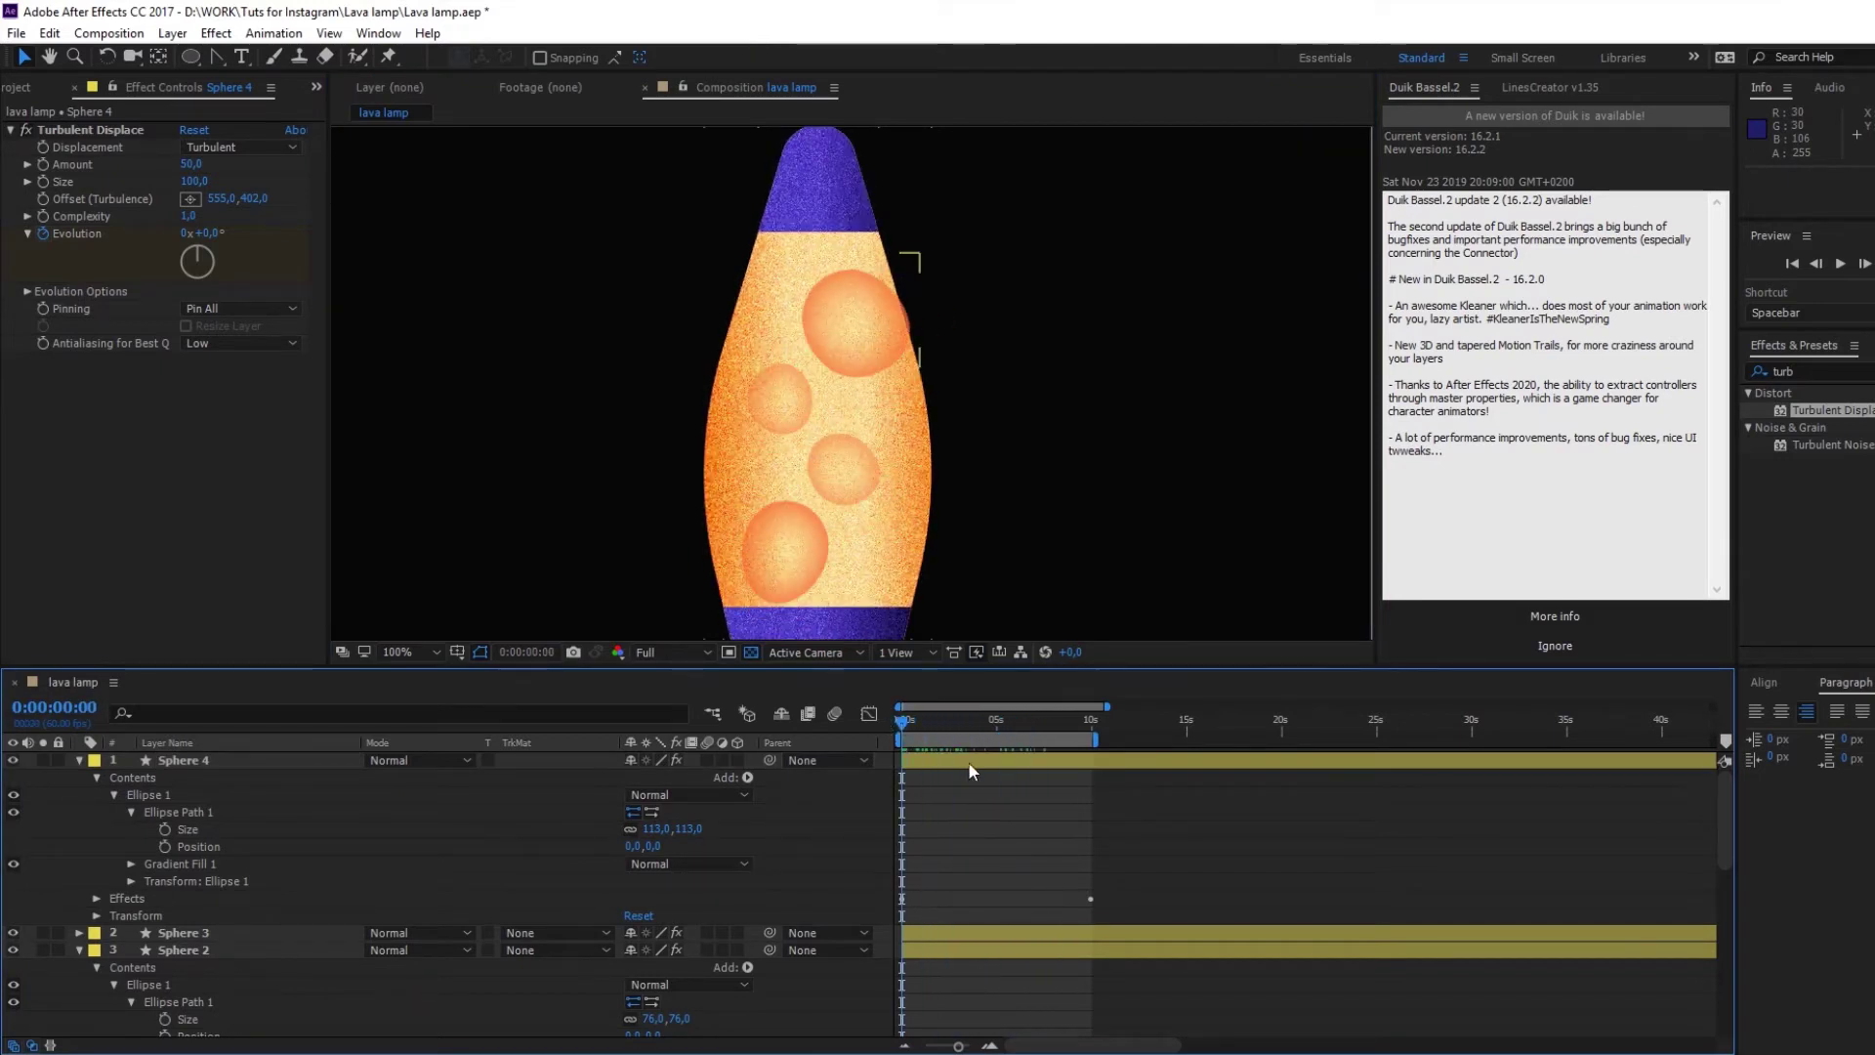
{"action": "scroll", "coordinate": [986, 879], "scroll_direction": "down", "scroll_amount": 3}
{"action": "left_click", "coordinate": [1002, 973], "text": "shift"}
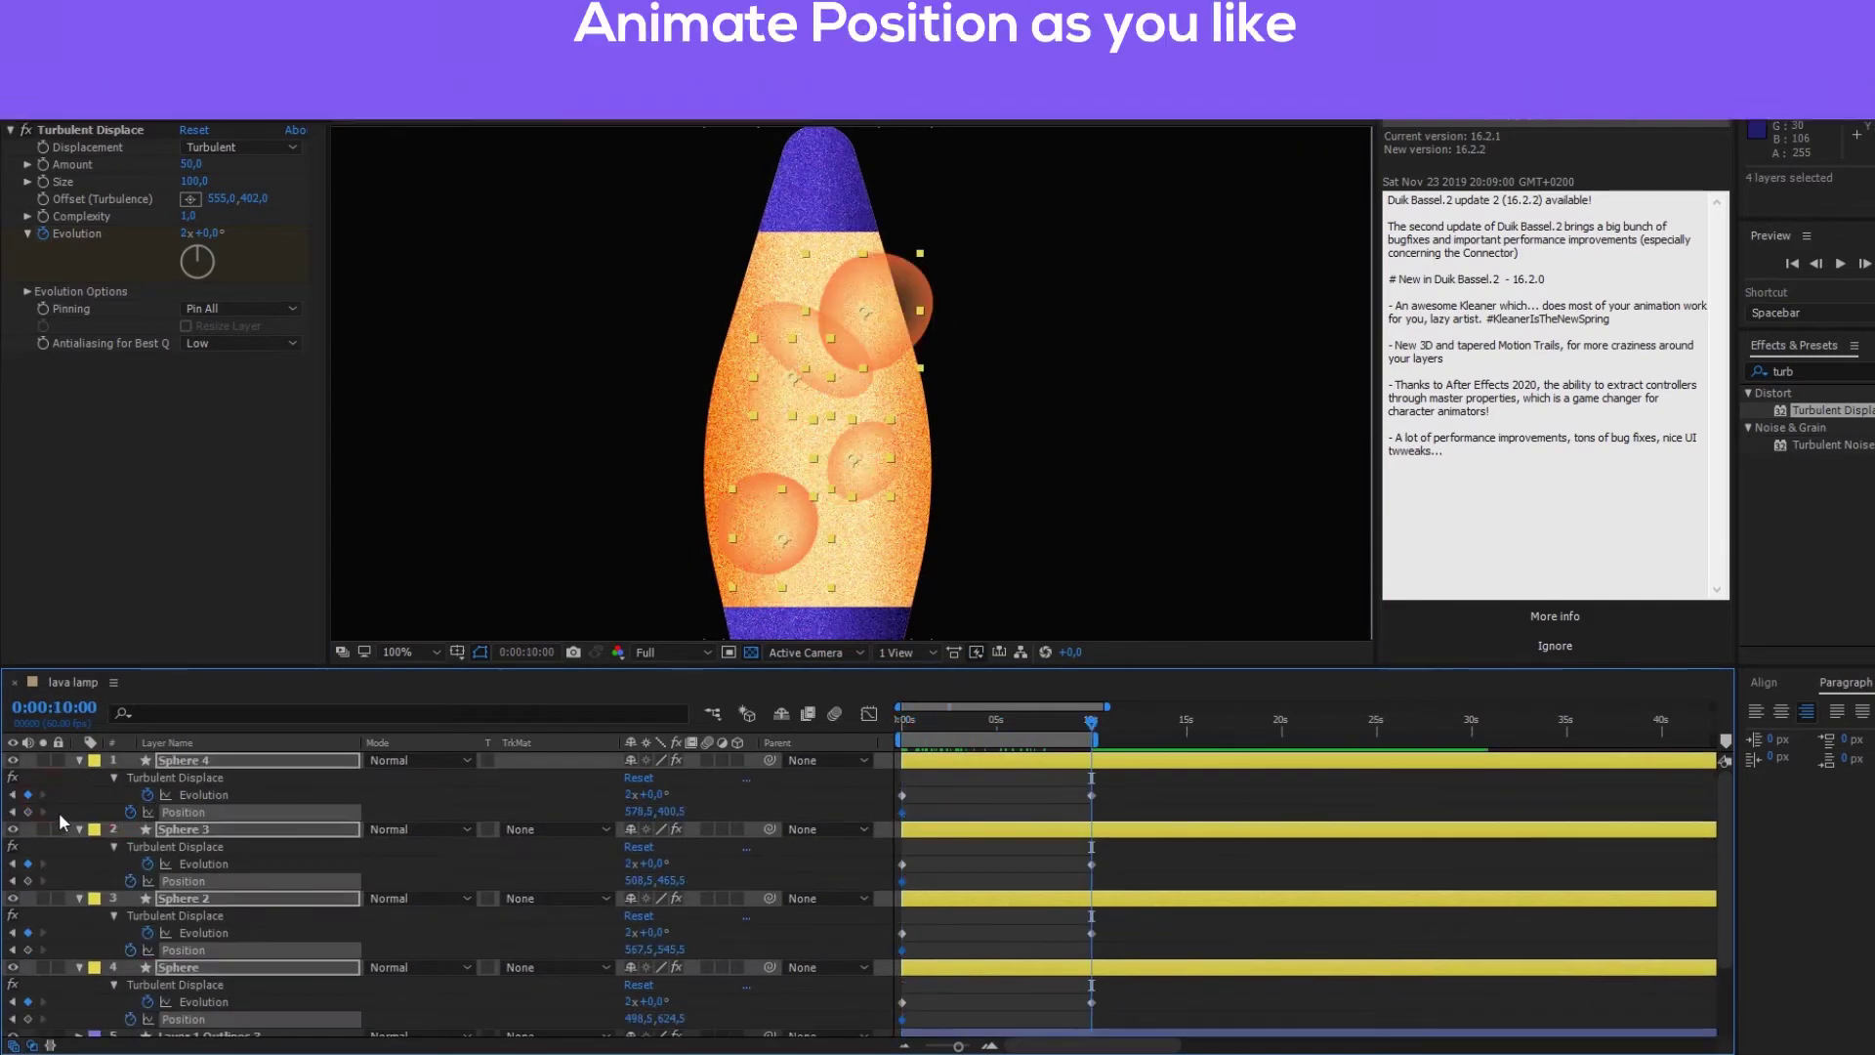
Step: Drag each blob to new spots at 0 and 5 seconds to set Position keyframes
{"action": "mouse_move", "coordinate": [803, 518]}
{"action": "left_mouse_down"}
{"action": "mouse_move", "coordinate": [866, 450]}
{"action": "mouse_move", "coordinate": [847, 289]}
{"action": "left_mouse_up"}
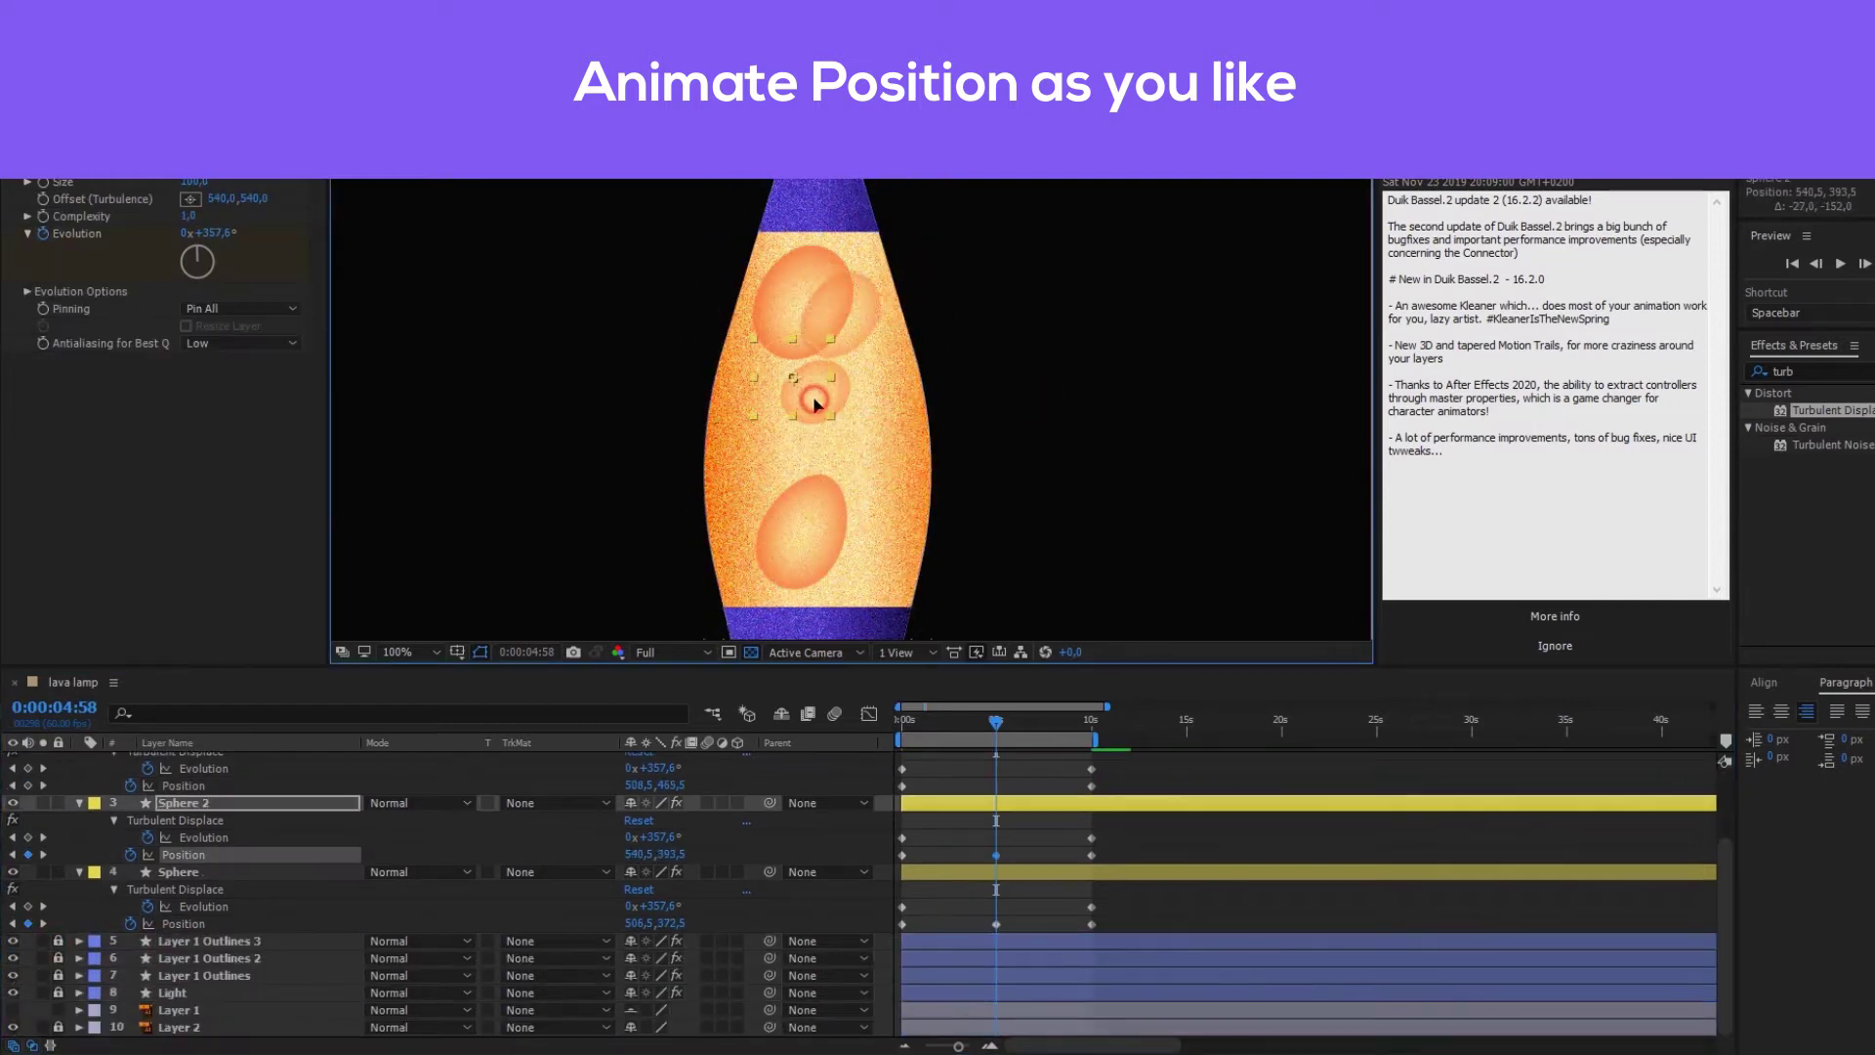
{"action": "left_click_drag", "start_coordinate": [829, 440], "coordinate": [860, 569]}
{"action": "left_click_drag", "start_coordinate": [756, 352], "coordinate": [768, 332]}
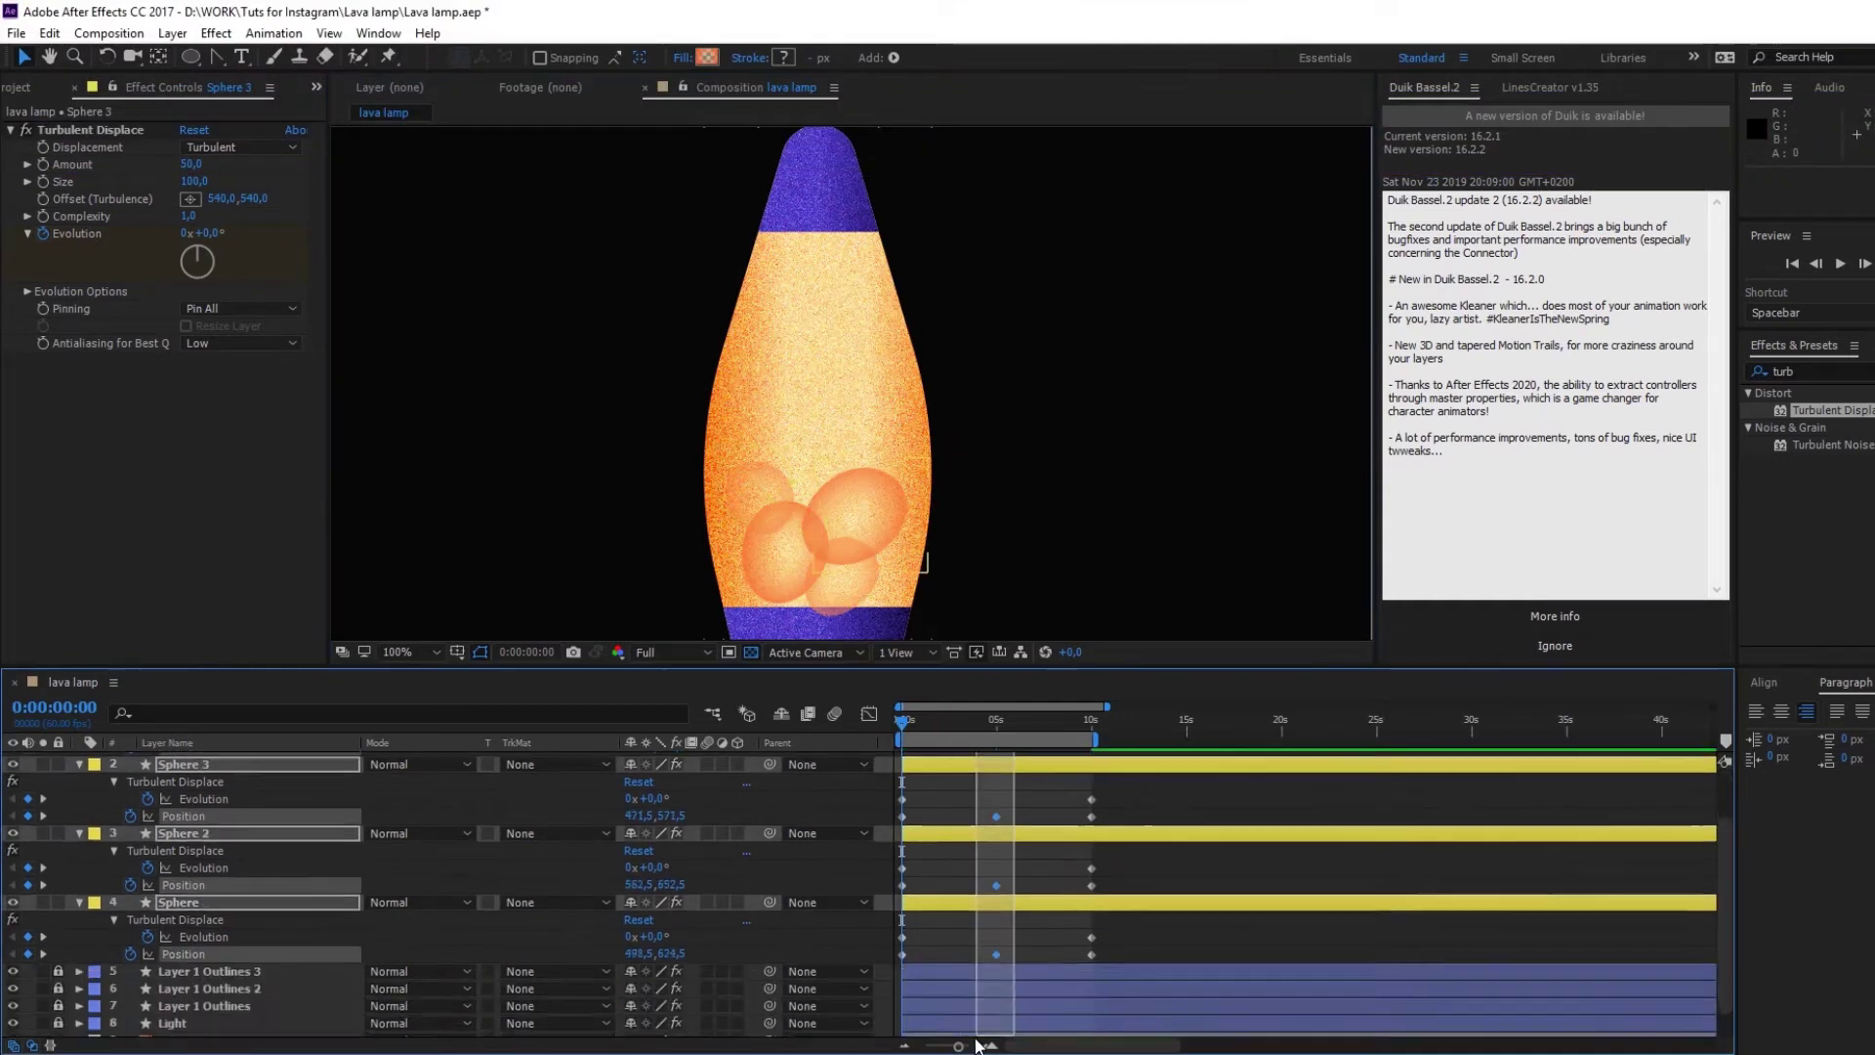
{"action": "key", "text": "Page_Up"}
{"action": "key", "text": "Page_Up"}
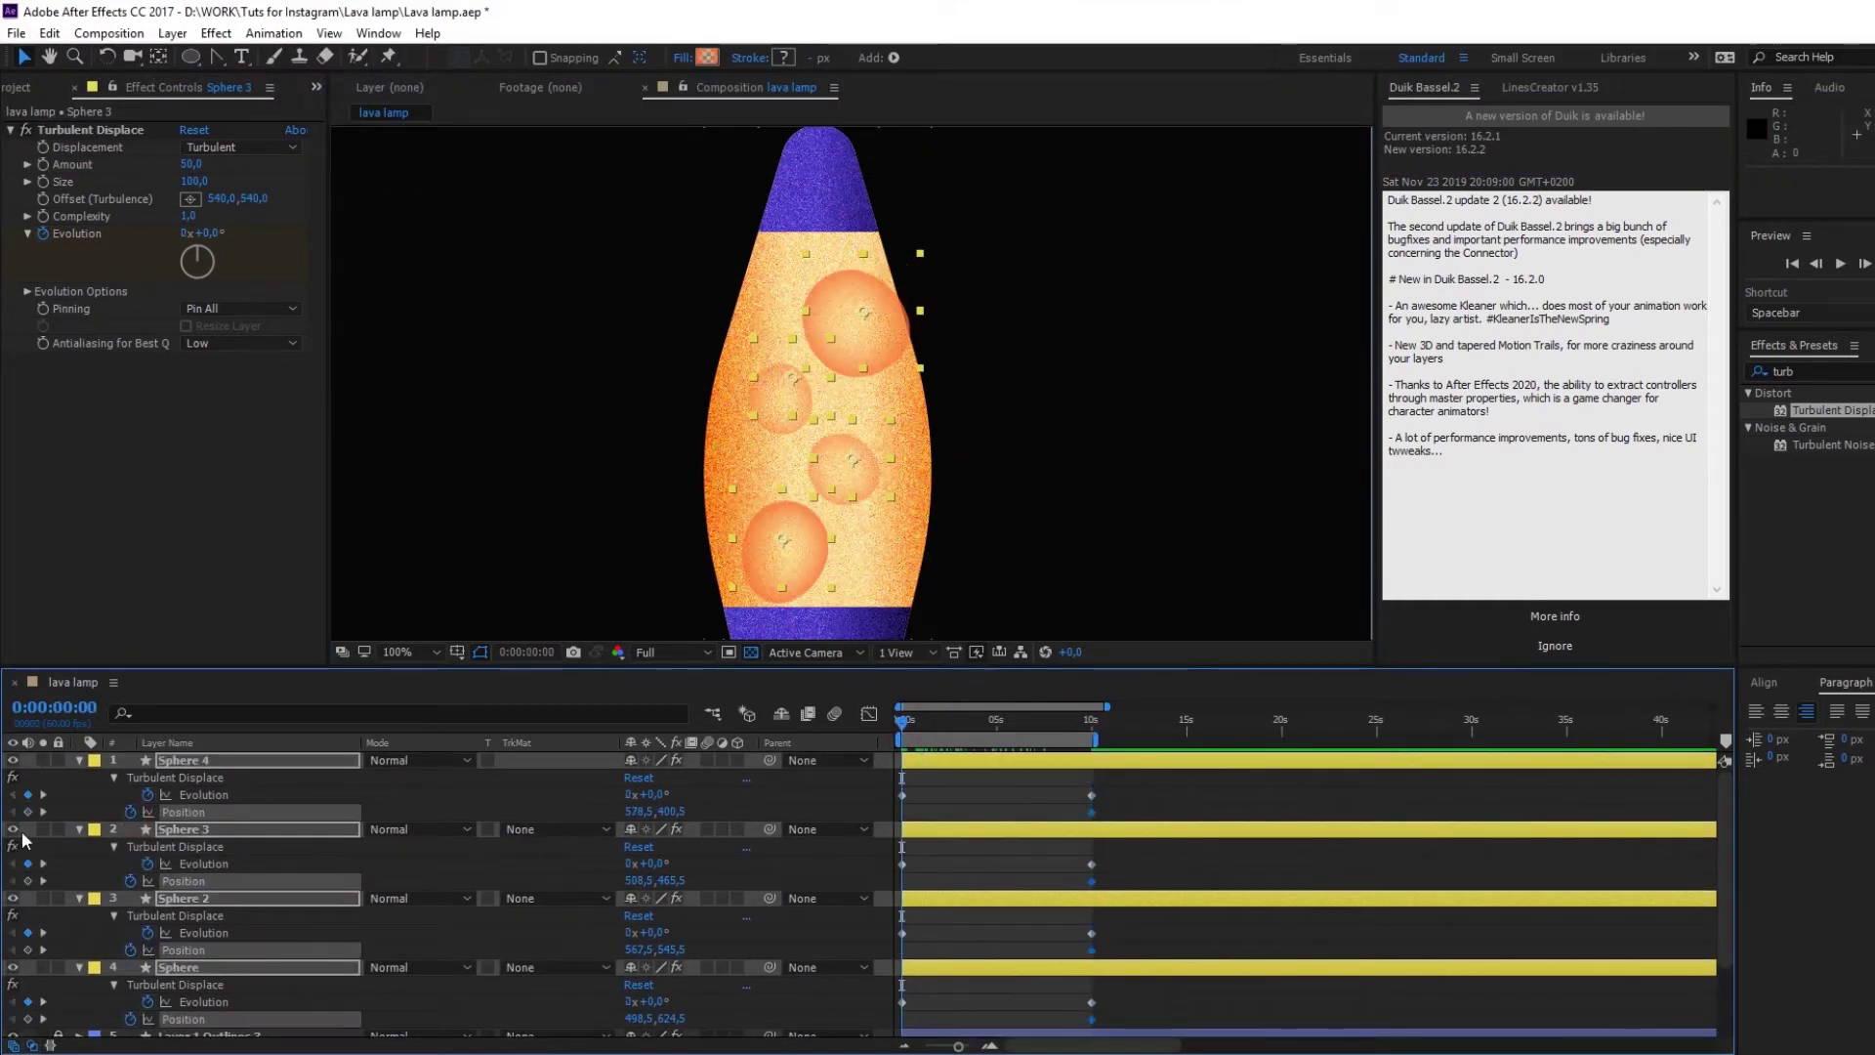
{"action": "left_click_drag", "start_coordinate": [780, 525], "coordinate": [771, 263]}
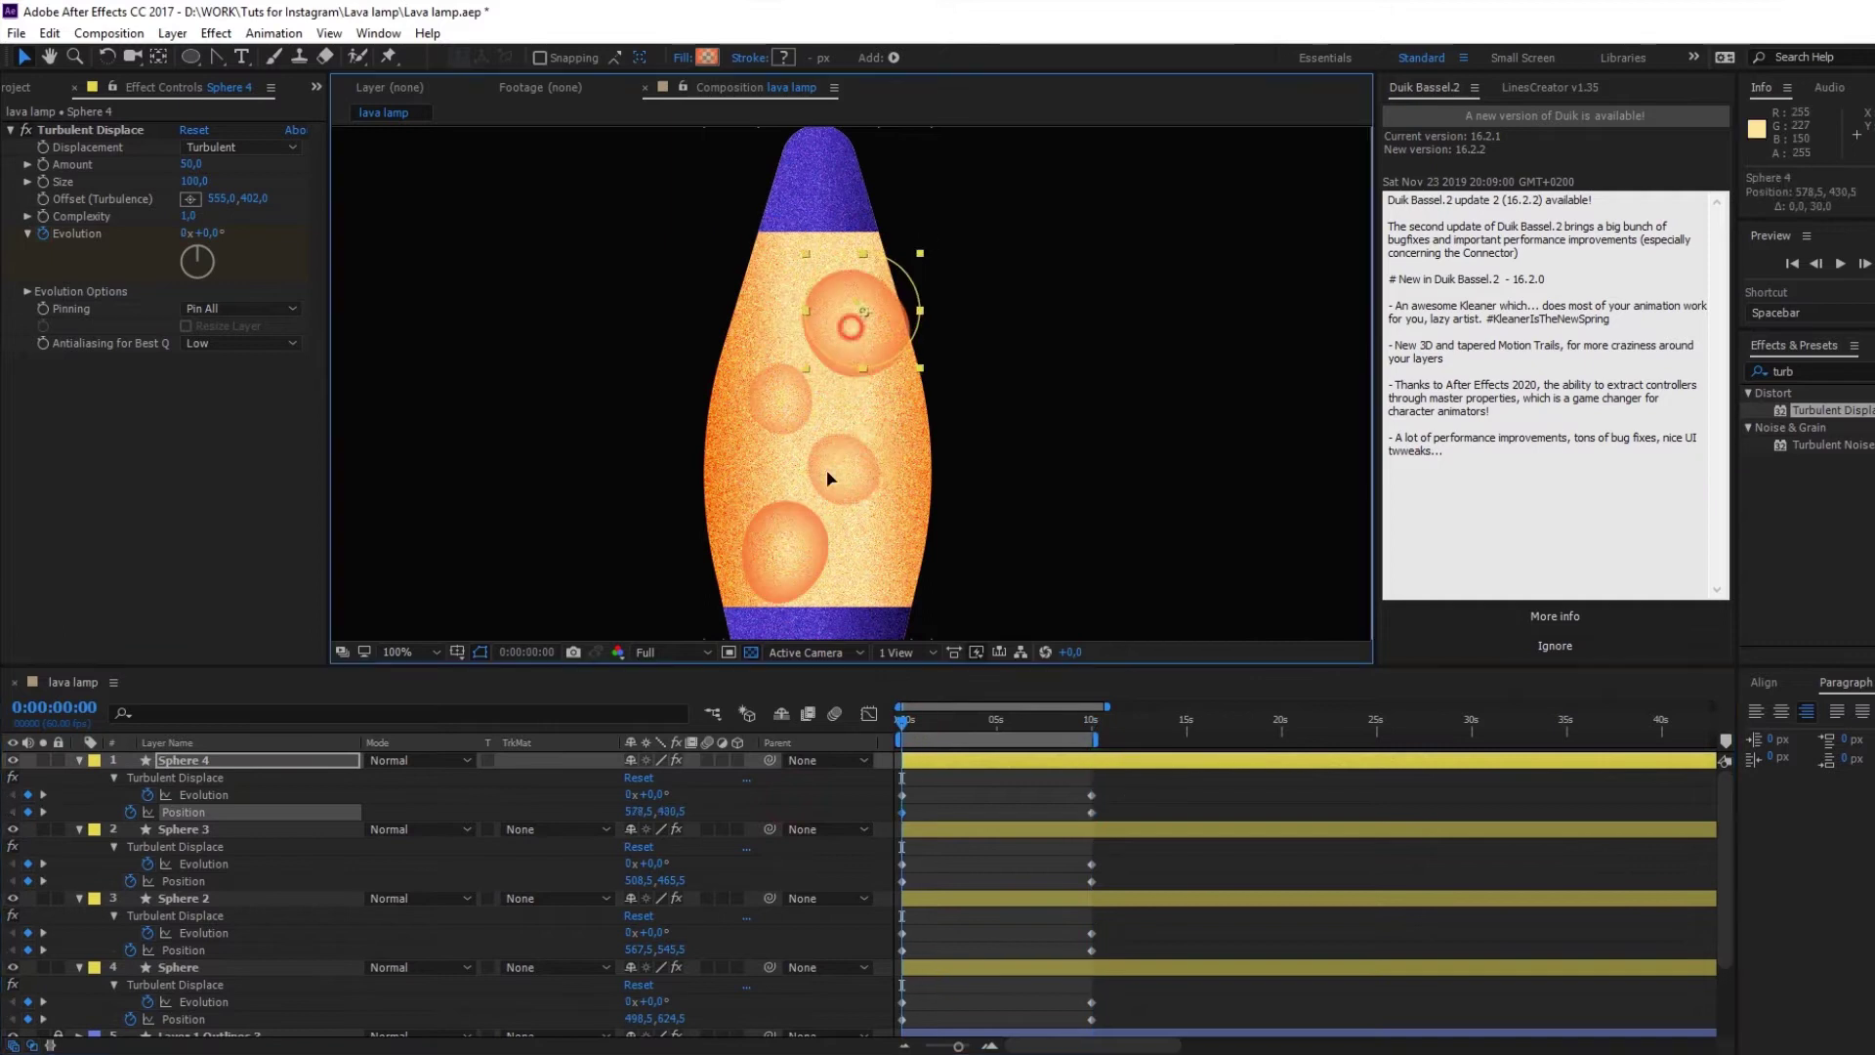
Step: Paste the starting Position keyframes at 10 seconds and preview the looping motion
{"action": "left_click_drag", "start_coordinate": [1092, 734], "coordinate": [998, 727]}
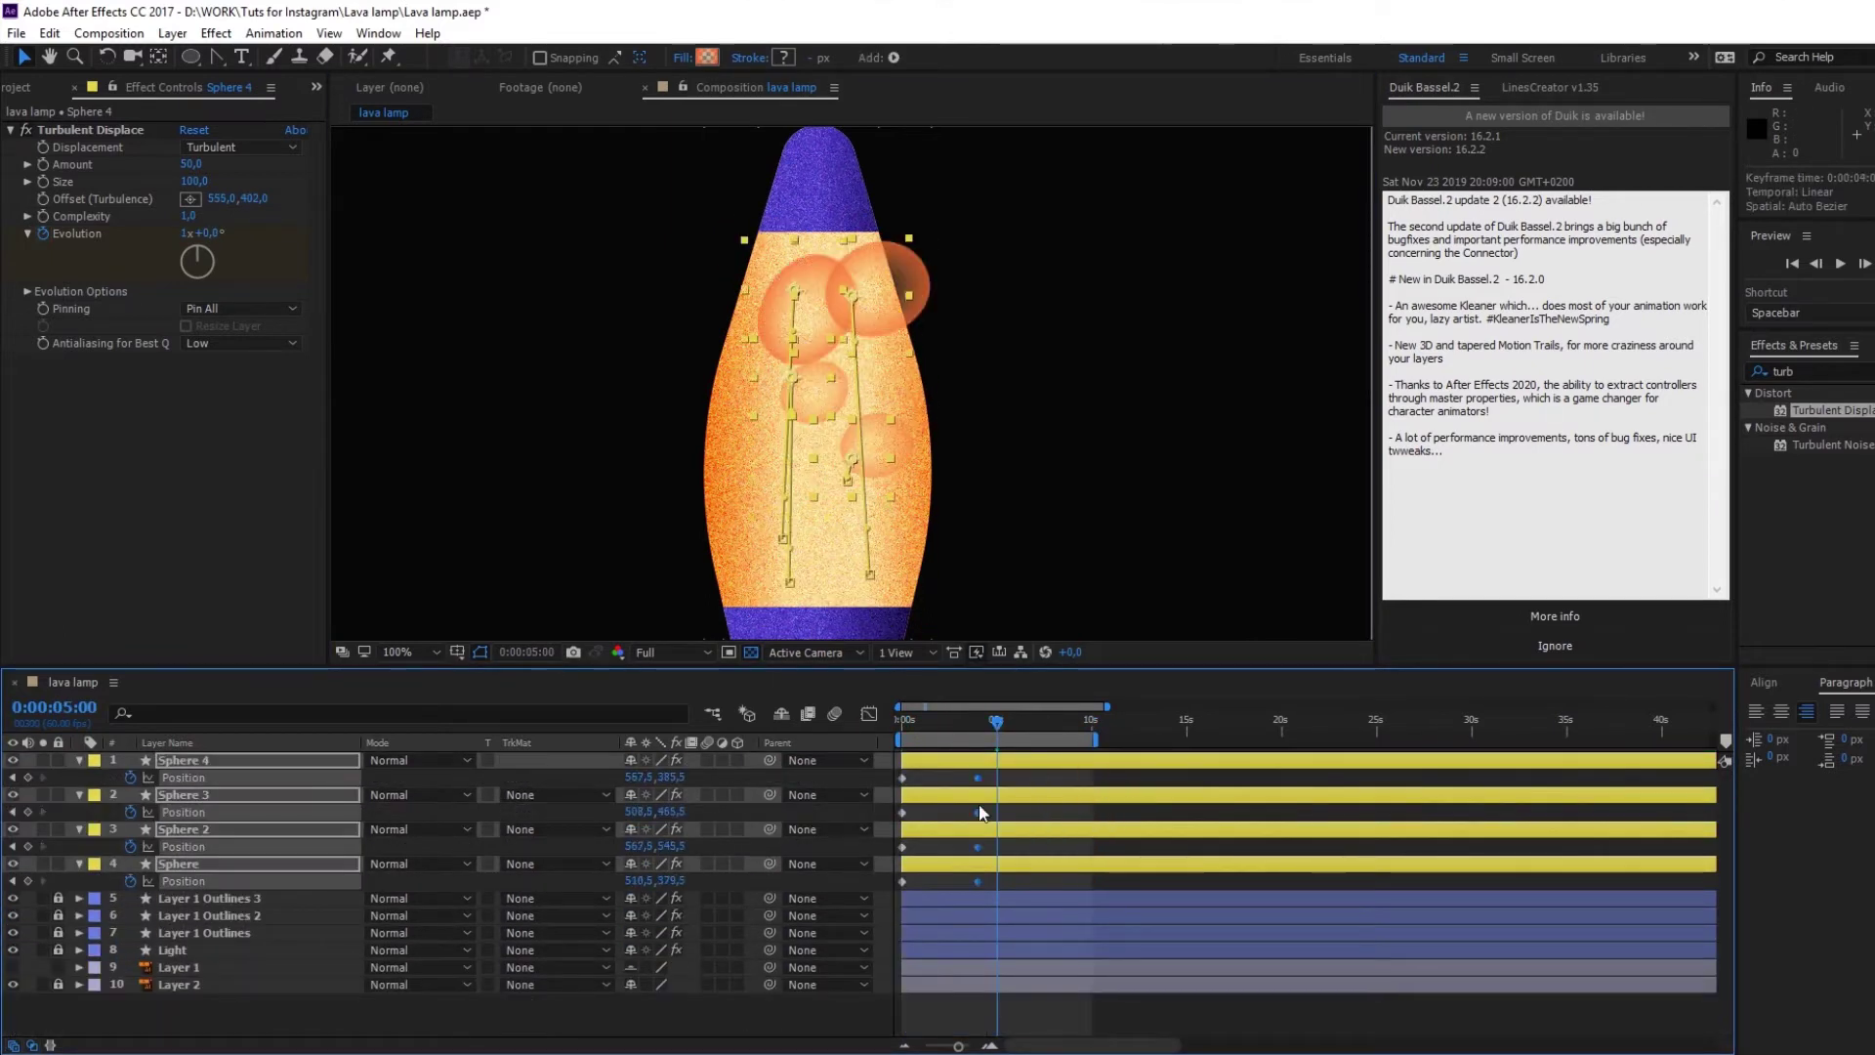
{"action": "left_click", "coordinate": [1092, 730]}
{"action": "key", "text": "ctrl+v"}
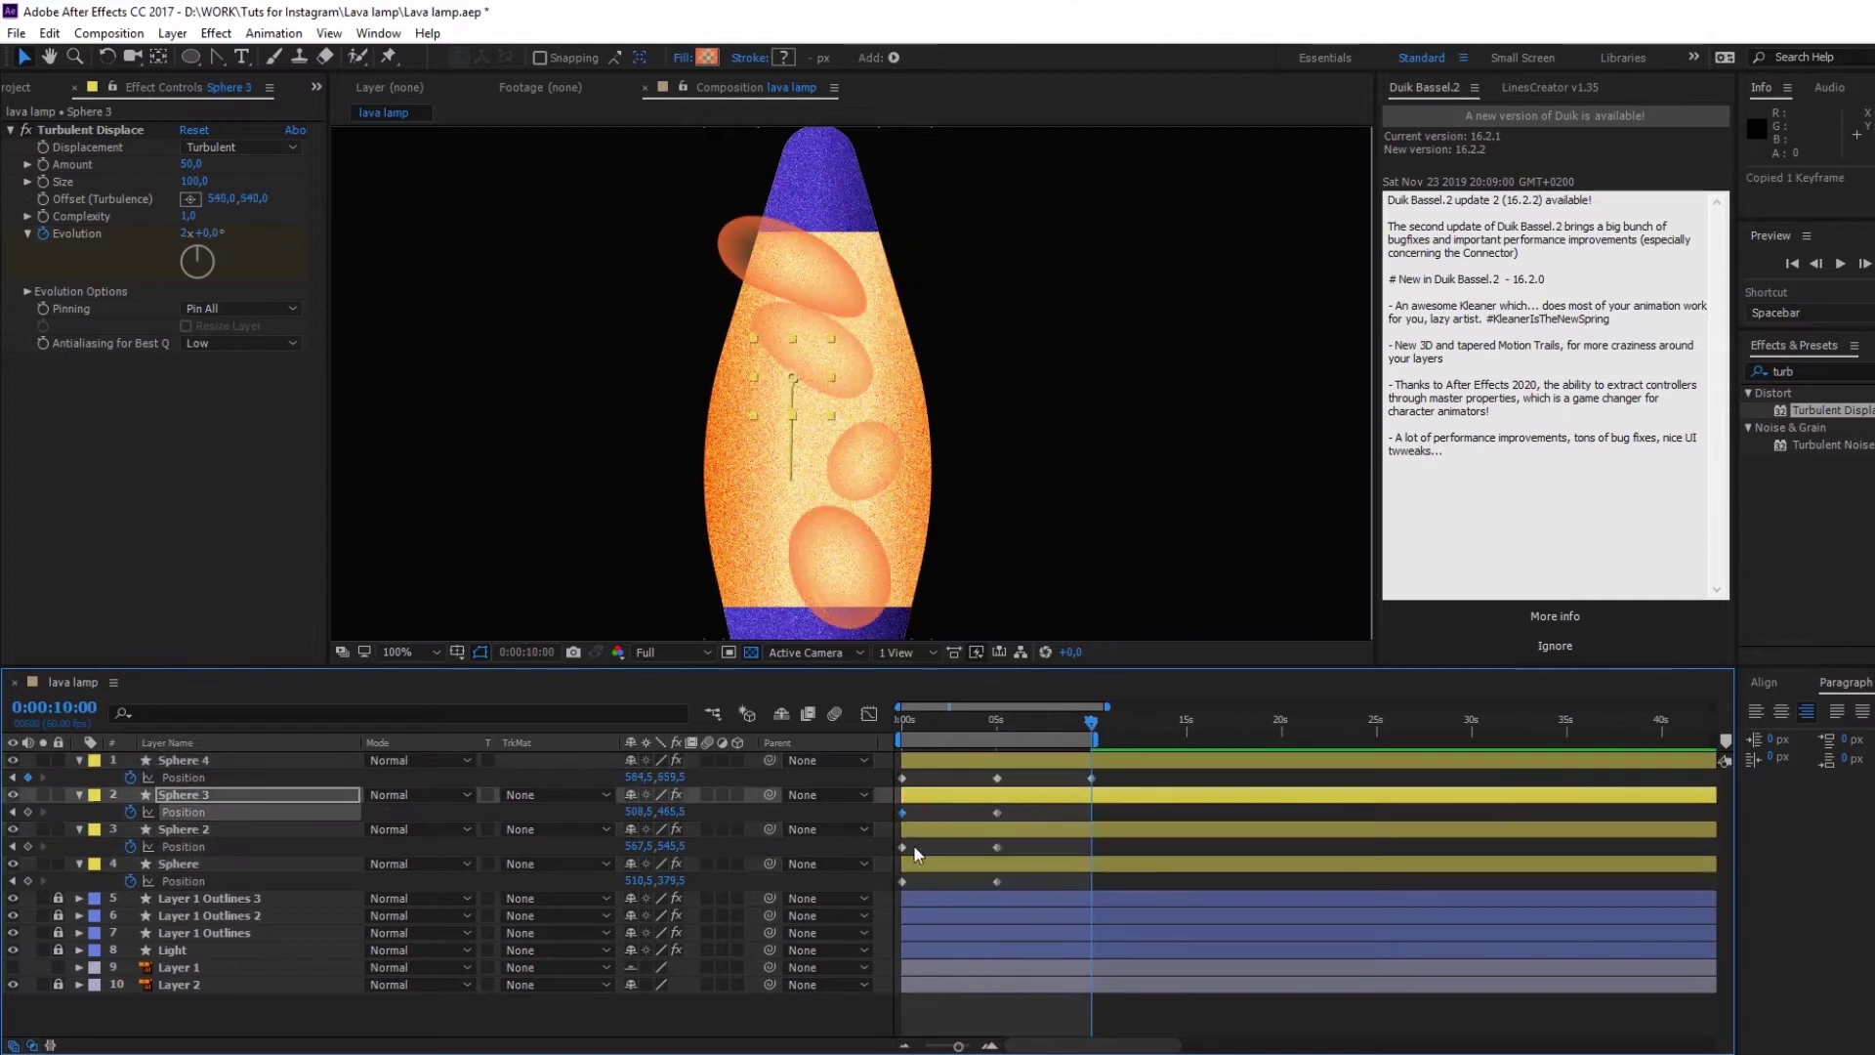
{"action": "key", "text": "space"}
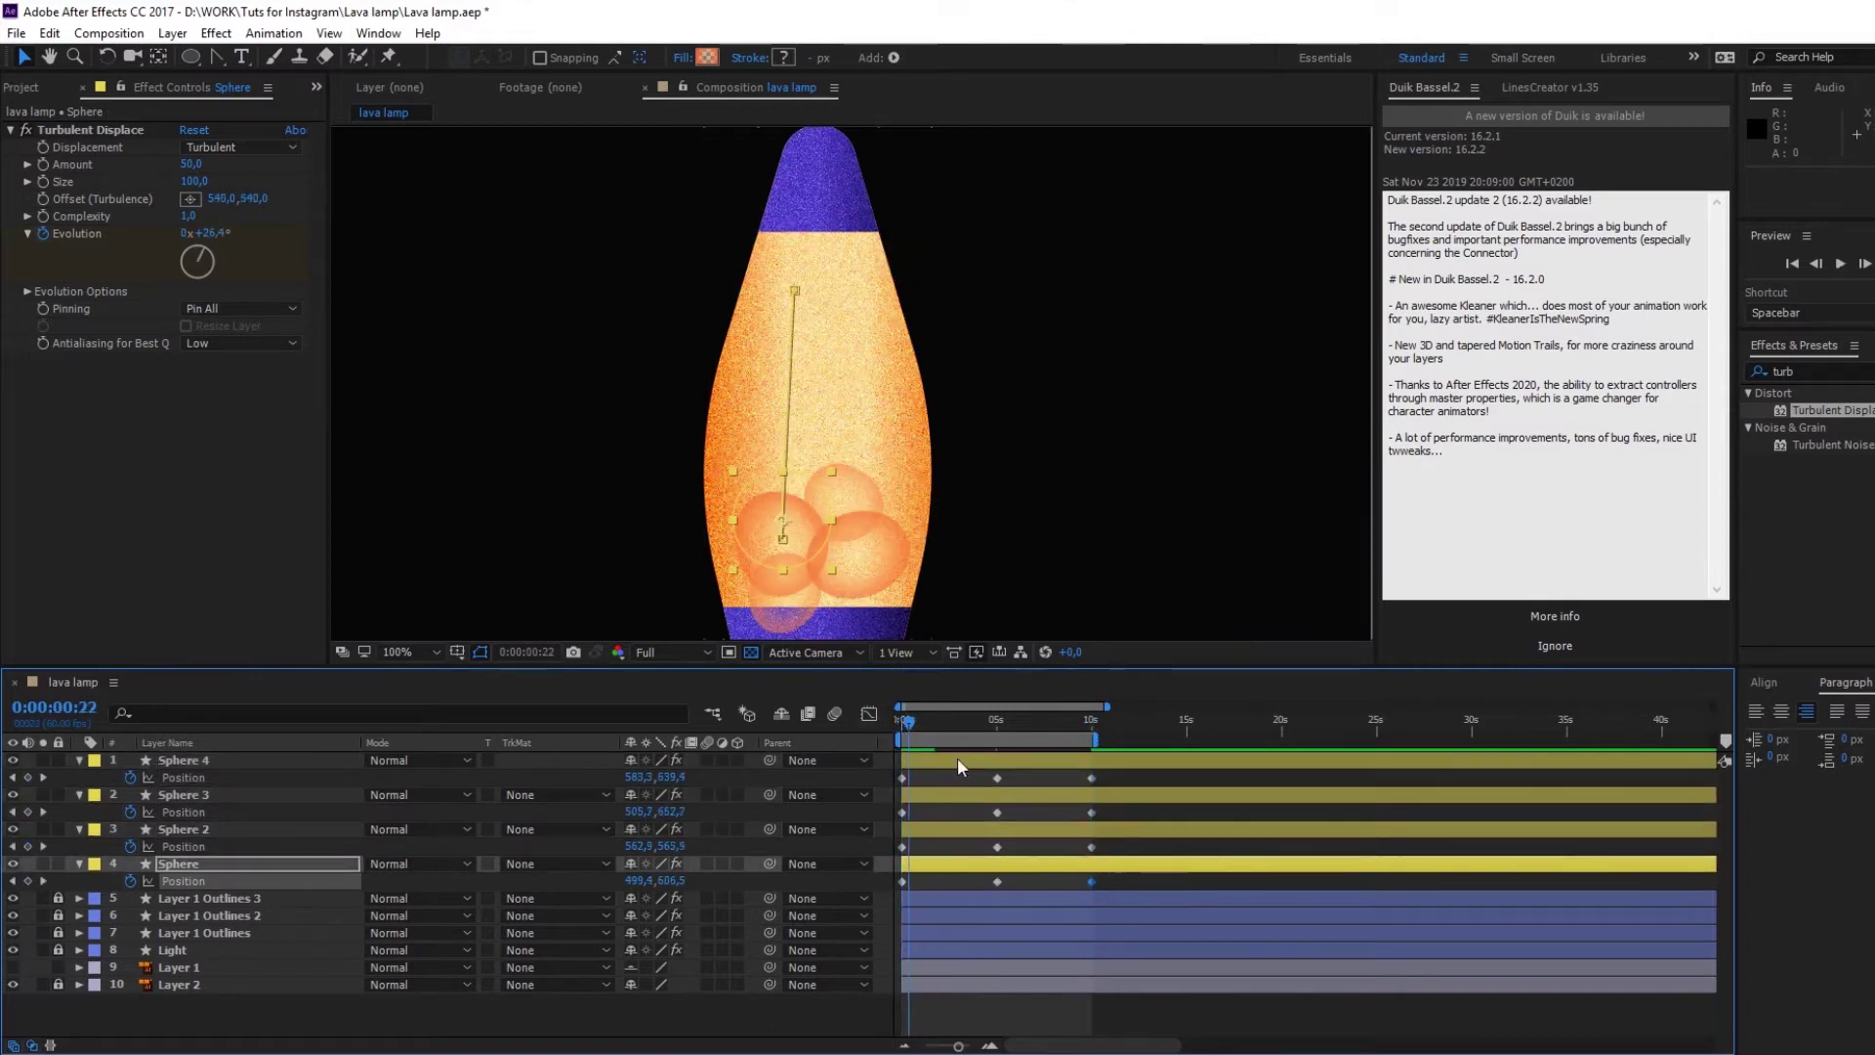
Step: Shift Sphere 2's and Sphere 4's position keyframes later and preview the staggered motion
{"action": "left_click_drag", "start_coordinate": [889, 768], "coordinate": [1104, 787]}
{"action": "left_click_drag", "start_coordinate": [1092, 778], "coordinate": [1139, 778]}
{"action": "left_click_drag", "start_coordinate": [888, 838], "coordinate": [1103, 855]}
{"action": "left_click_drag", "start_coordinate": [1091, 847], "coordinate": [1138, 847]}
{"action": "key", "text": "space"}
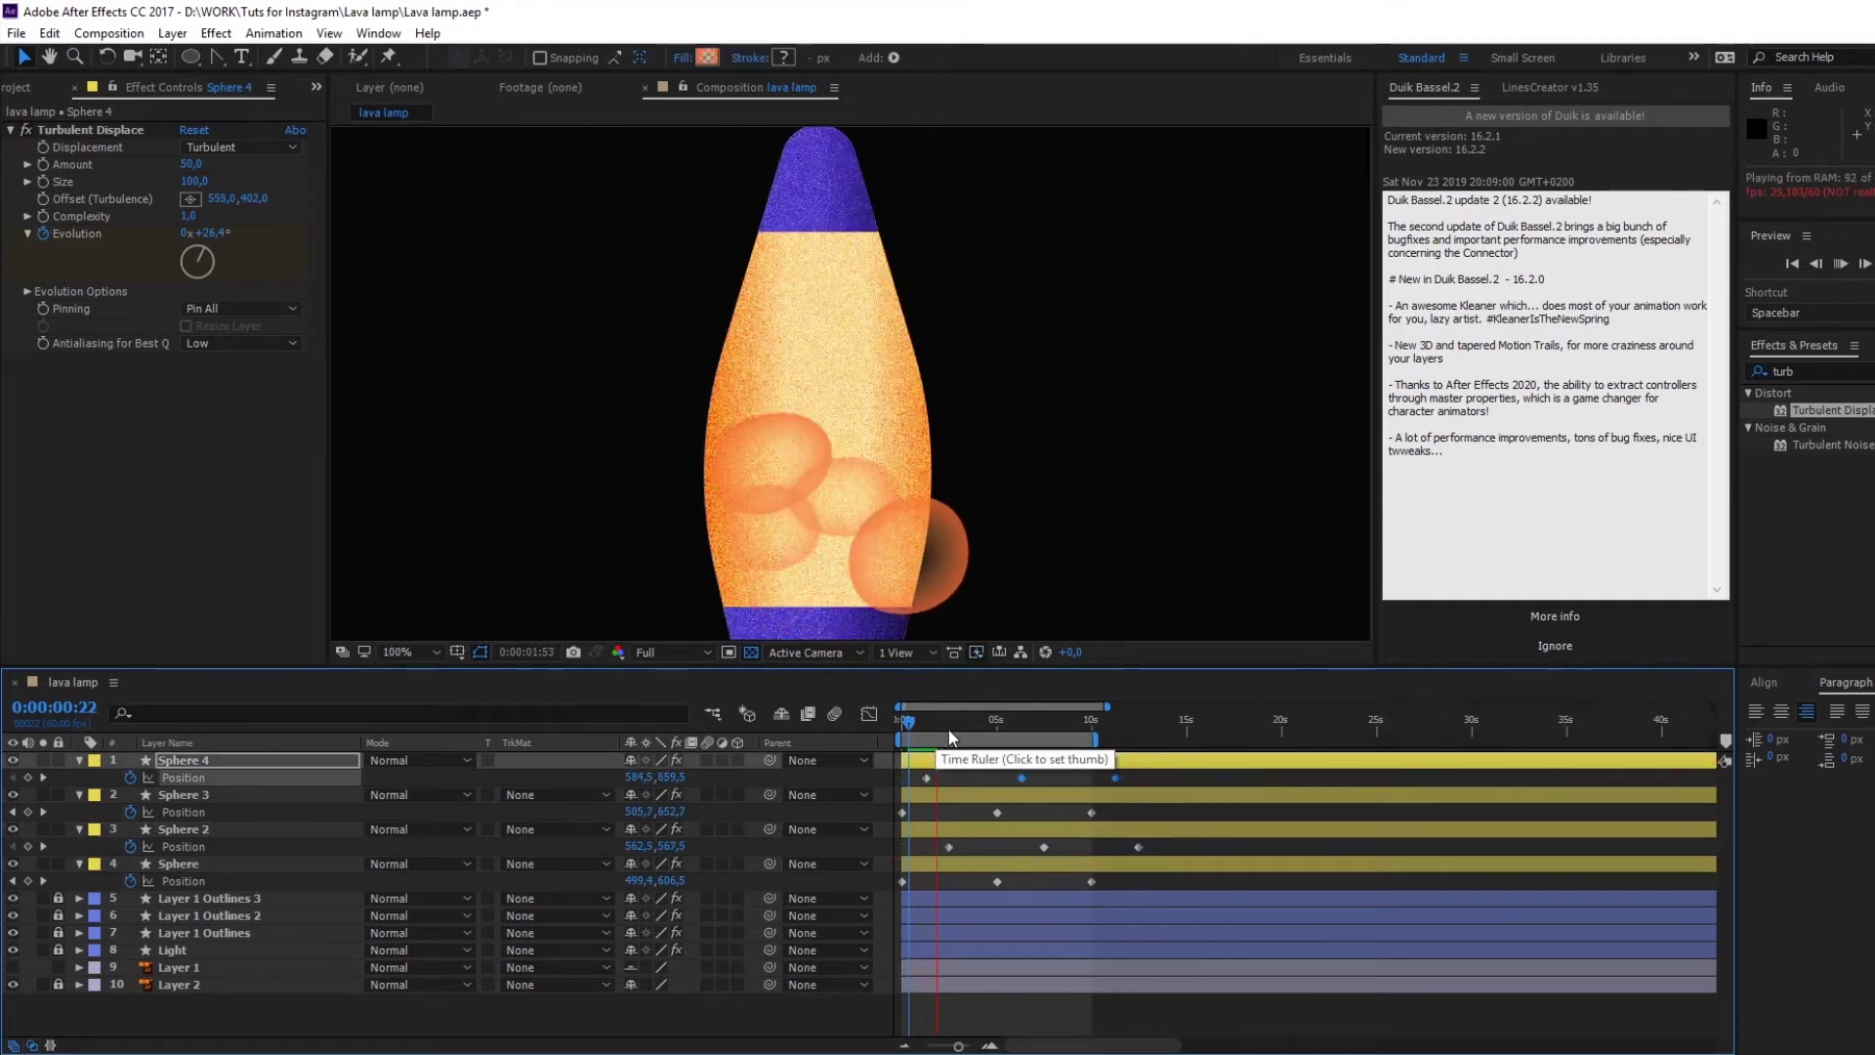
Step: Paste keyframes around 11 and 12.9 seconds to extend Sphere 4's and Sphere 2's motion
{"action": "left_click_drag", "start_coordinate": [950, 738], "coordinate": [1116, 820]}
{"action": "left_click", "coordinate": [44, 777]}
{"action": "key", "text": "ctrl+v"}
{"action": "left_click", "coordinate": [904, 720]}
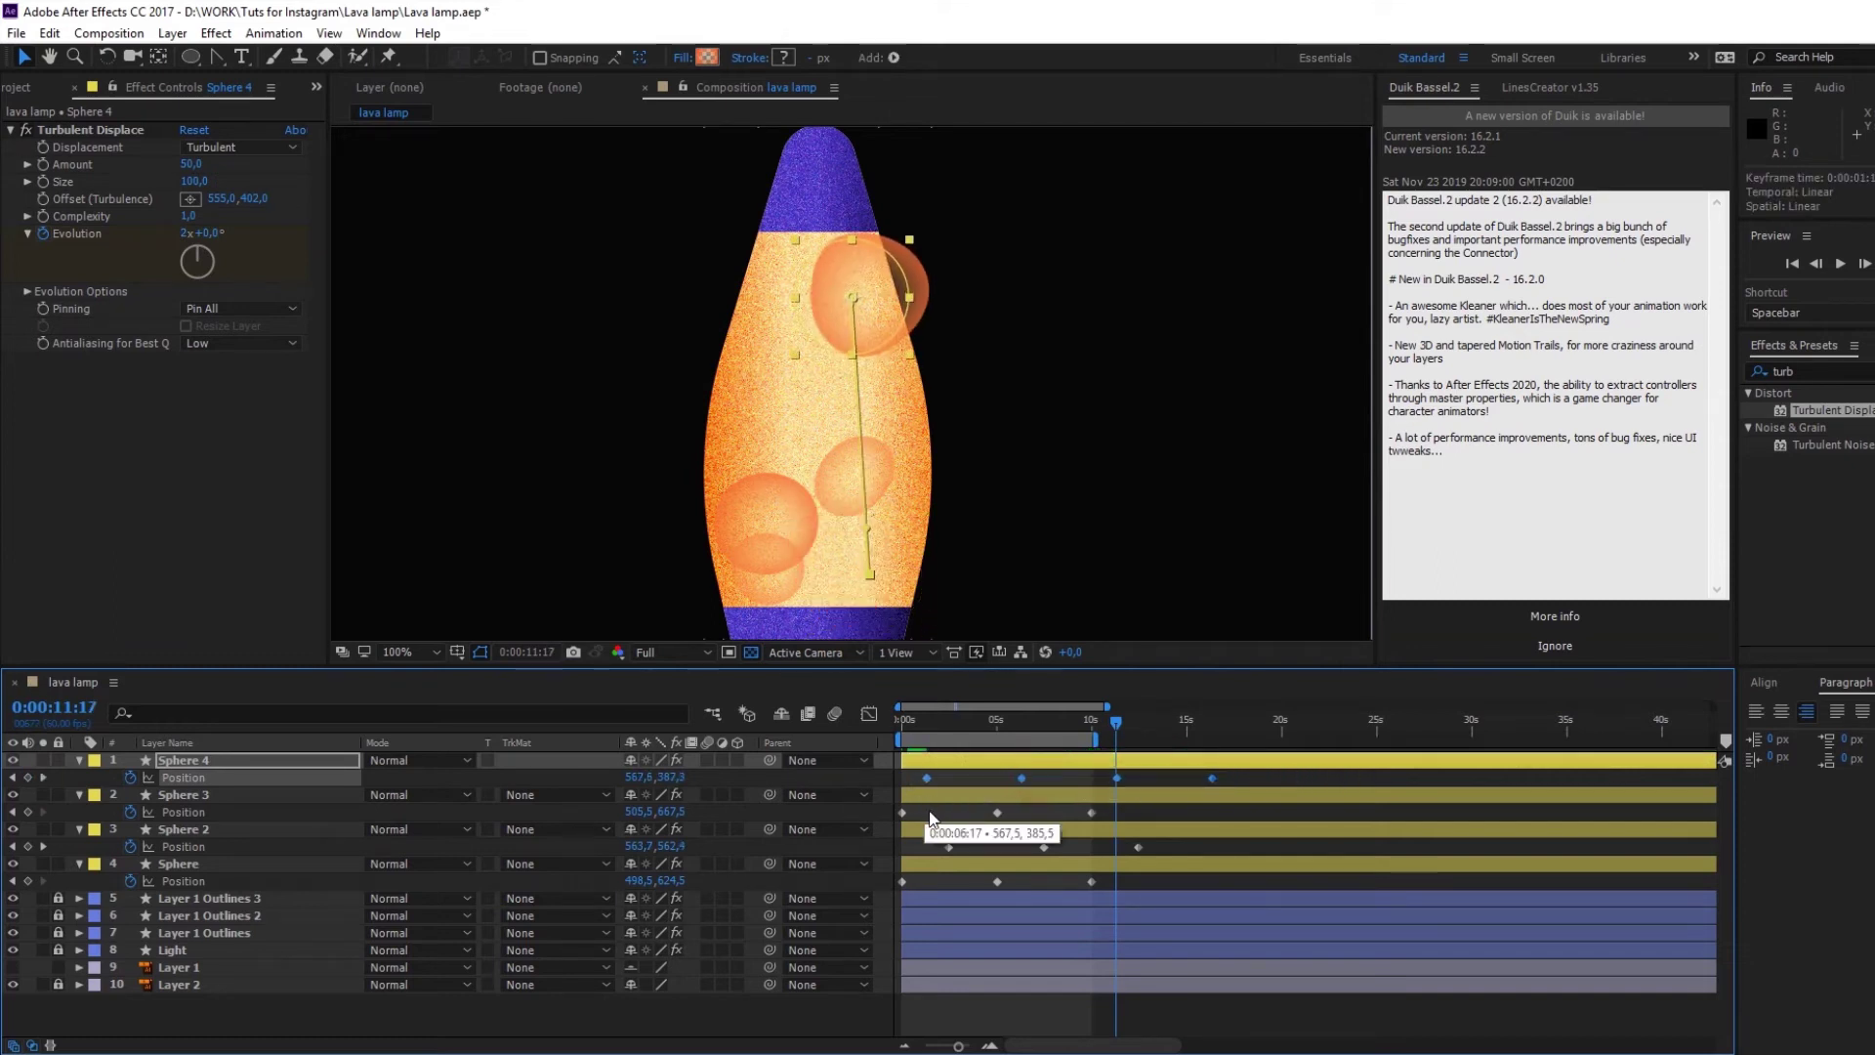
{"action": "left_click_drag", "start_coordinate": [1106, 705], "coordinate": [1304, 705]}
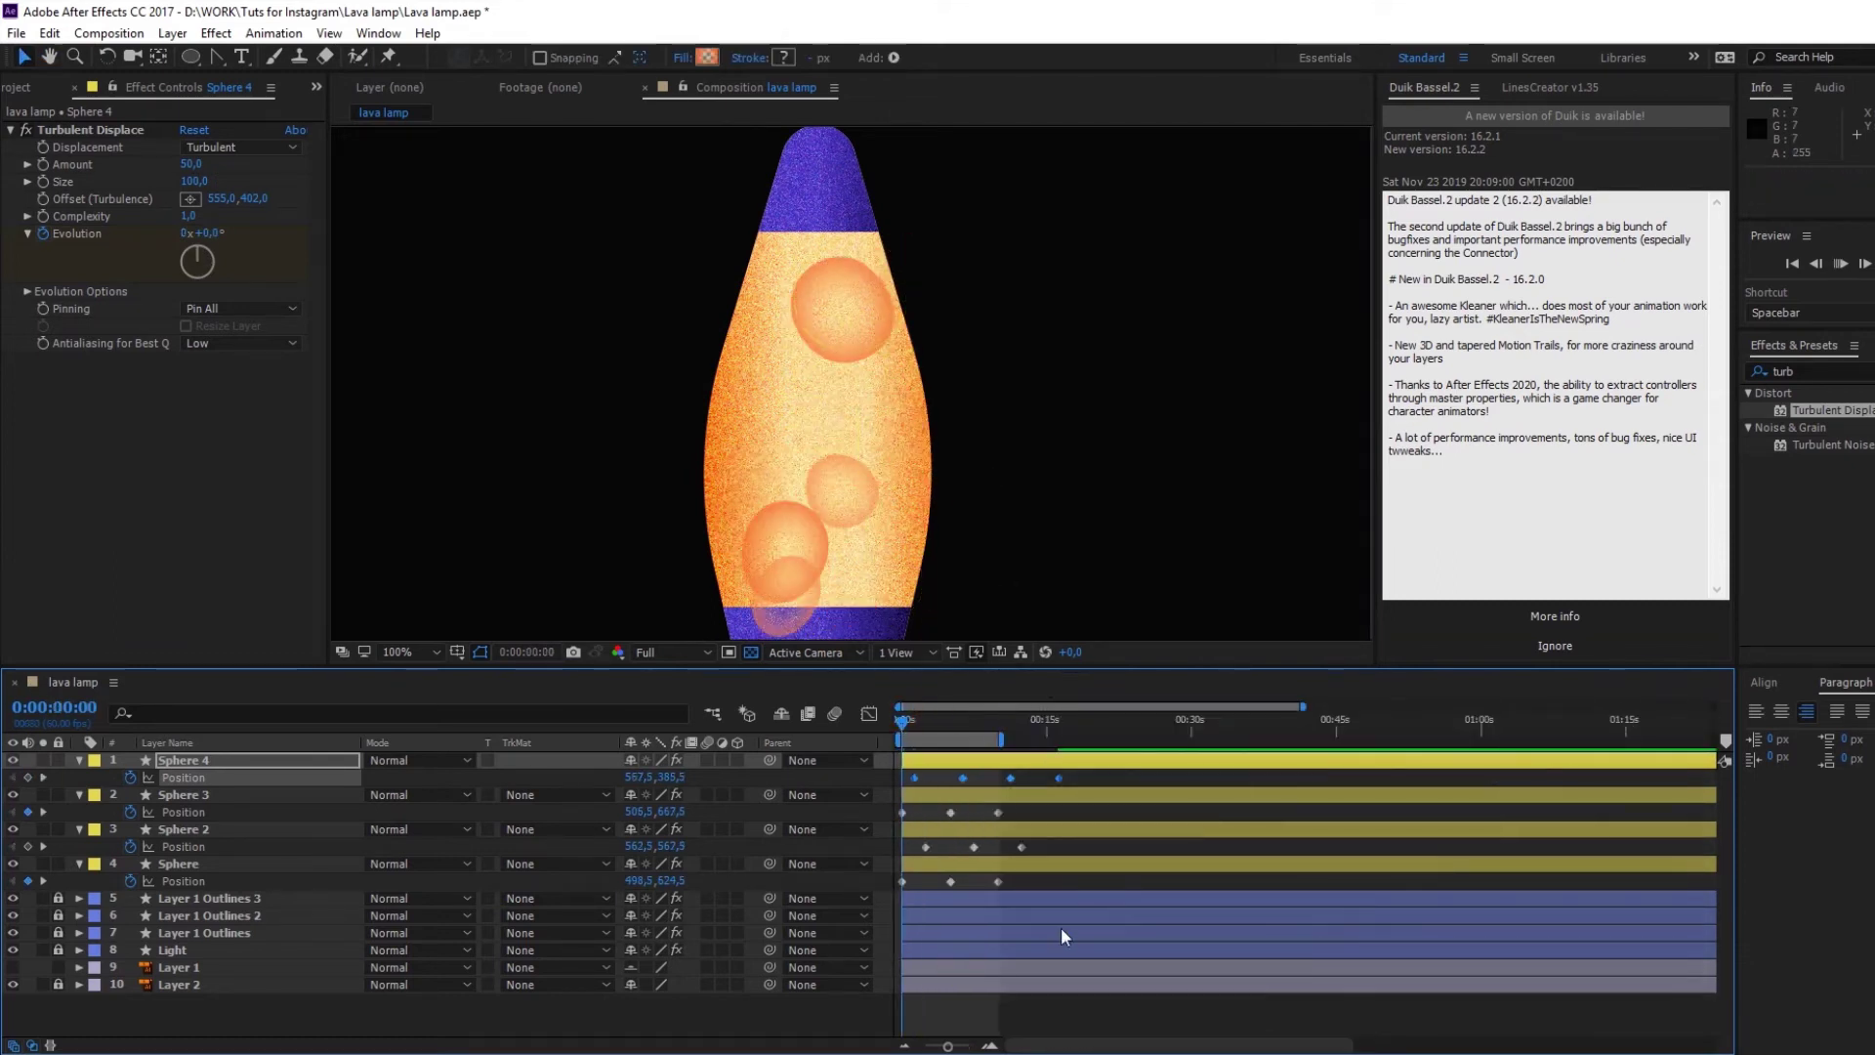
{"action": "left_click", "coordinate": [1022, 720]}
{"action": "left_click", "coordinate": [182, 845]}
{"action": "key", "text": "ctrl+v"}
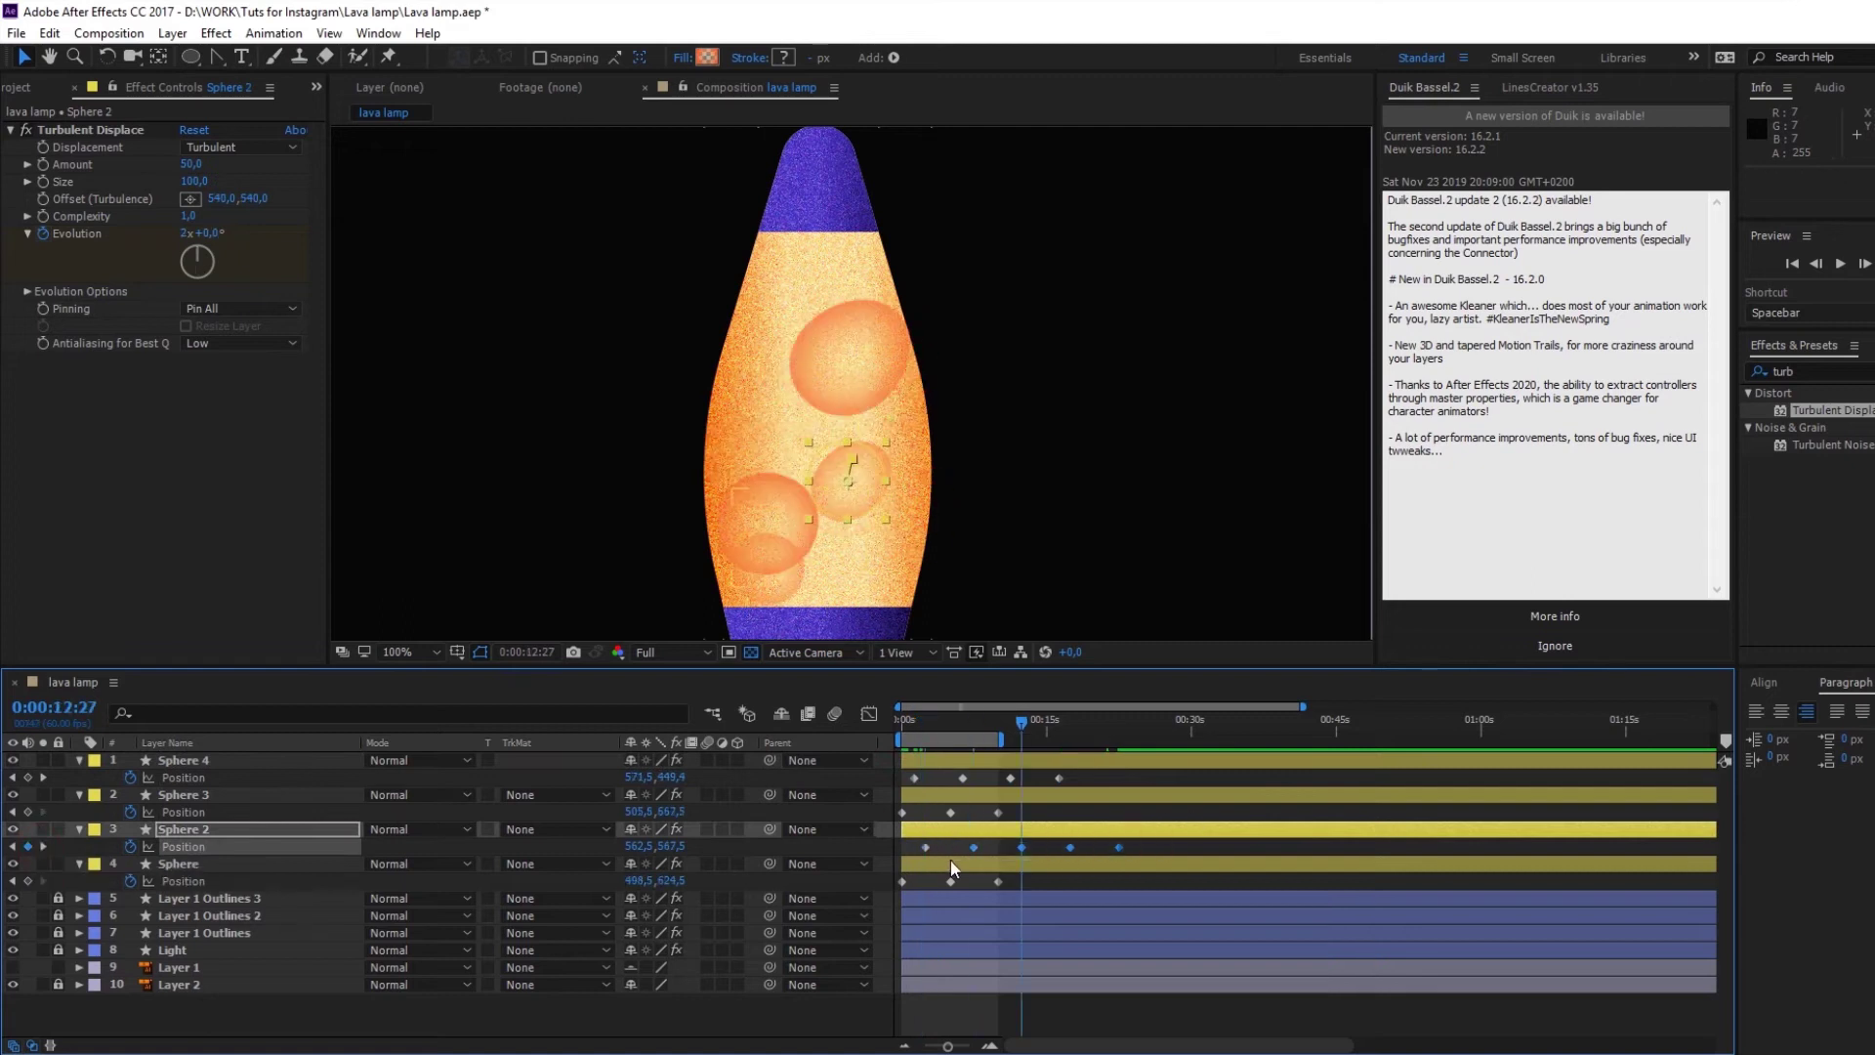
{"action": "key", "text": "equal"}
{"action": "left_click", "coordinate": [943, 722]}
{"action": "key", "text": "space"}
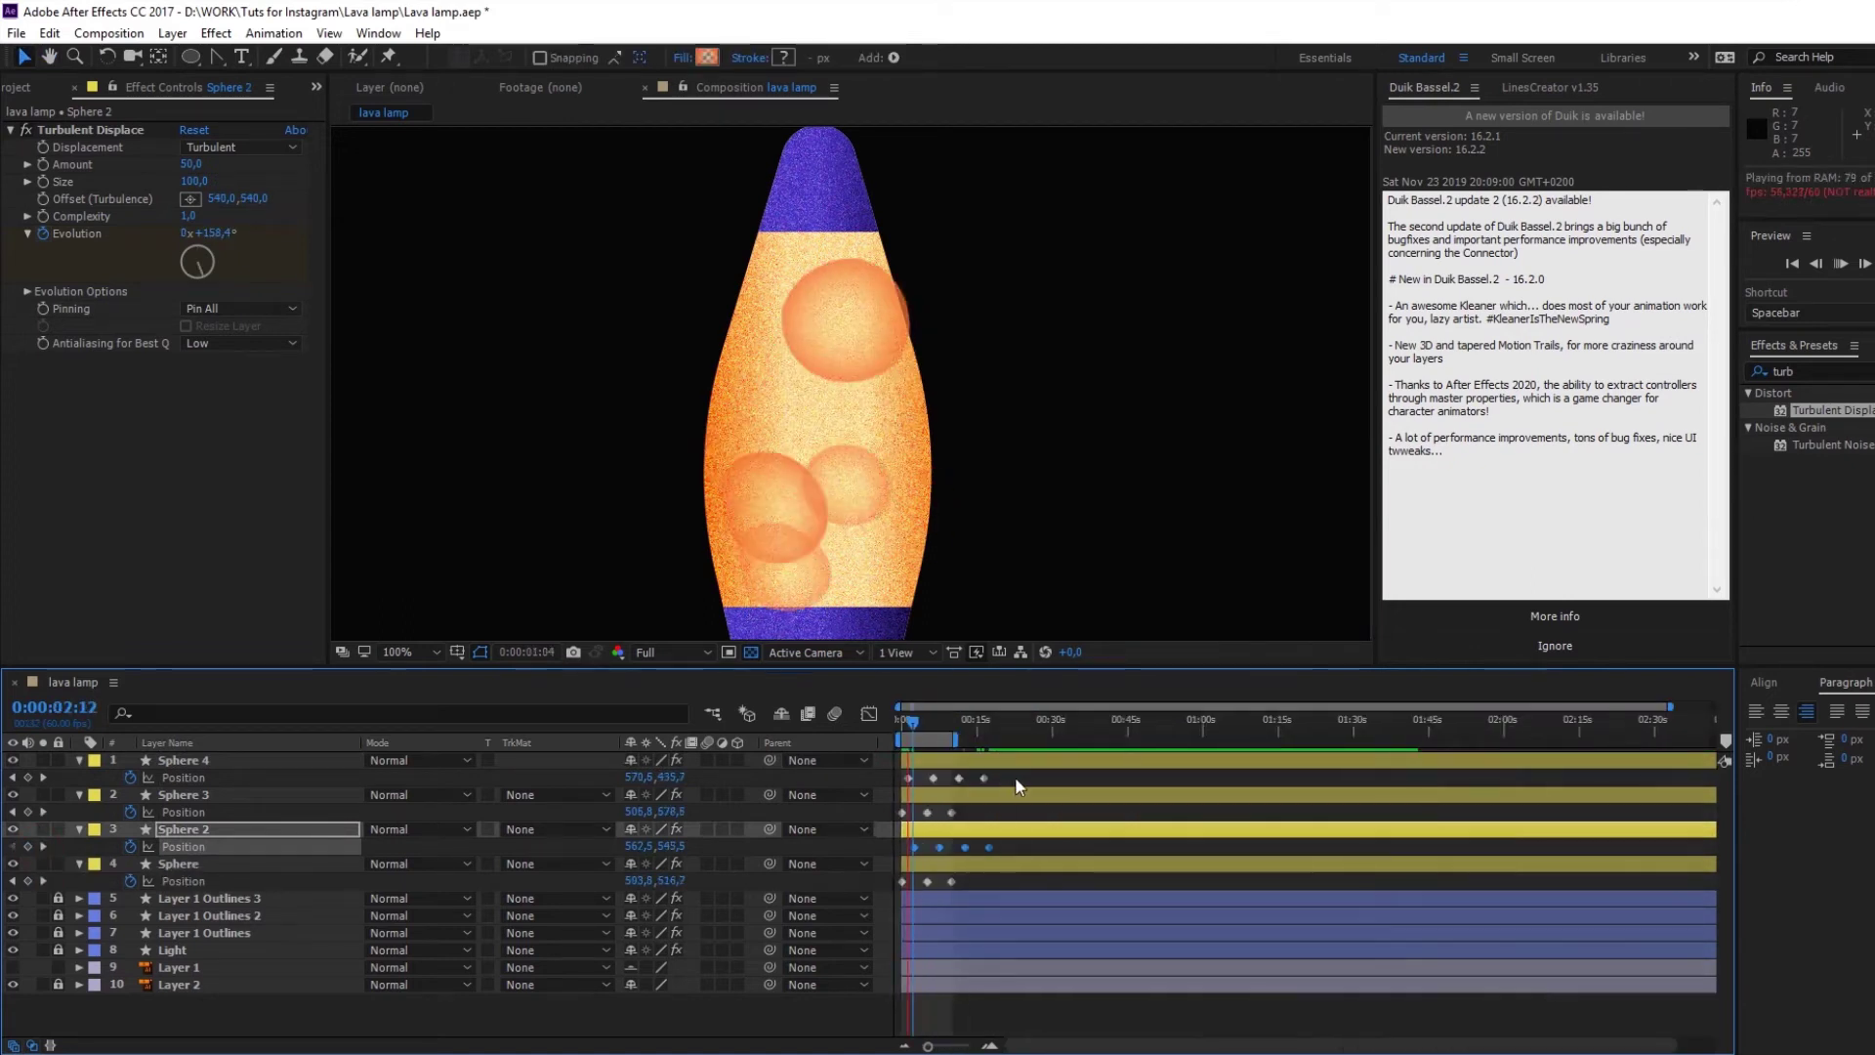
Step: Scale all four blobs to 63% and pre-compose them into a Sphere comp
{"action": "key", "text": "ctrl+a"}
{"action": "key", "text": "s"}
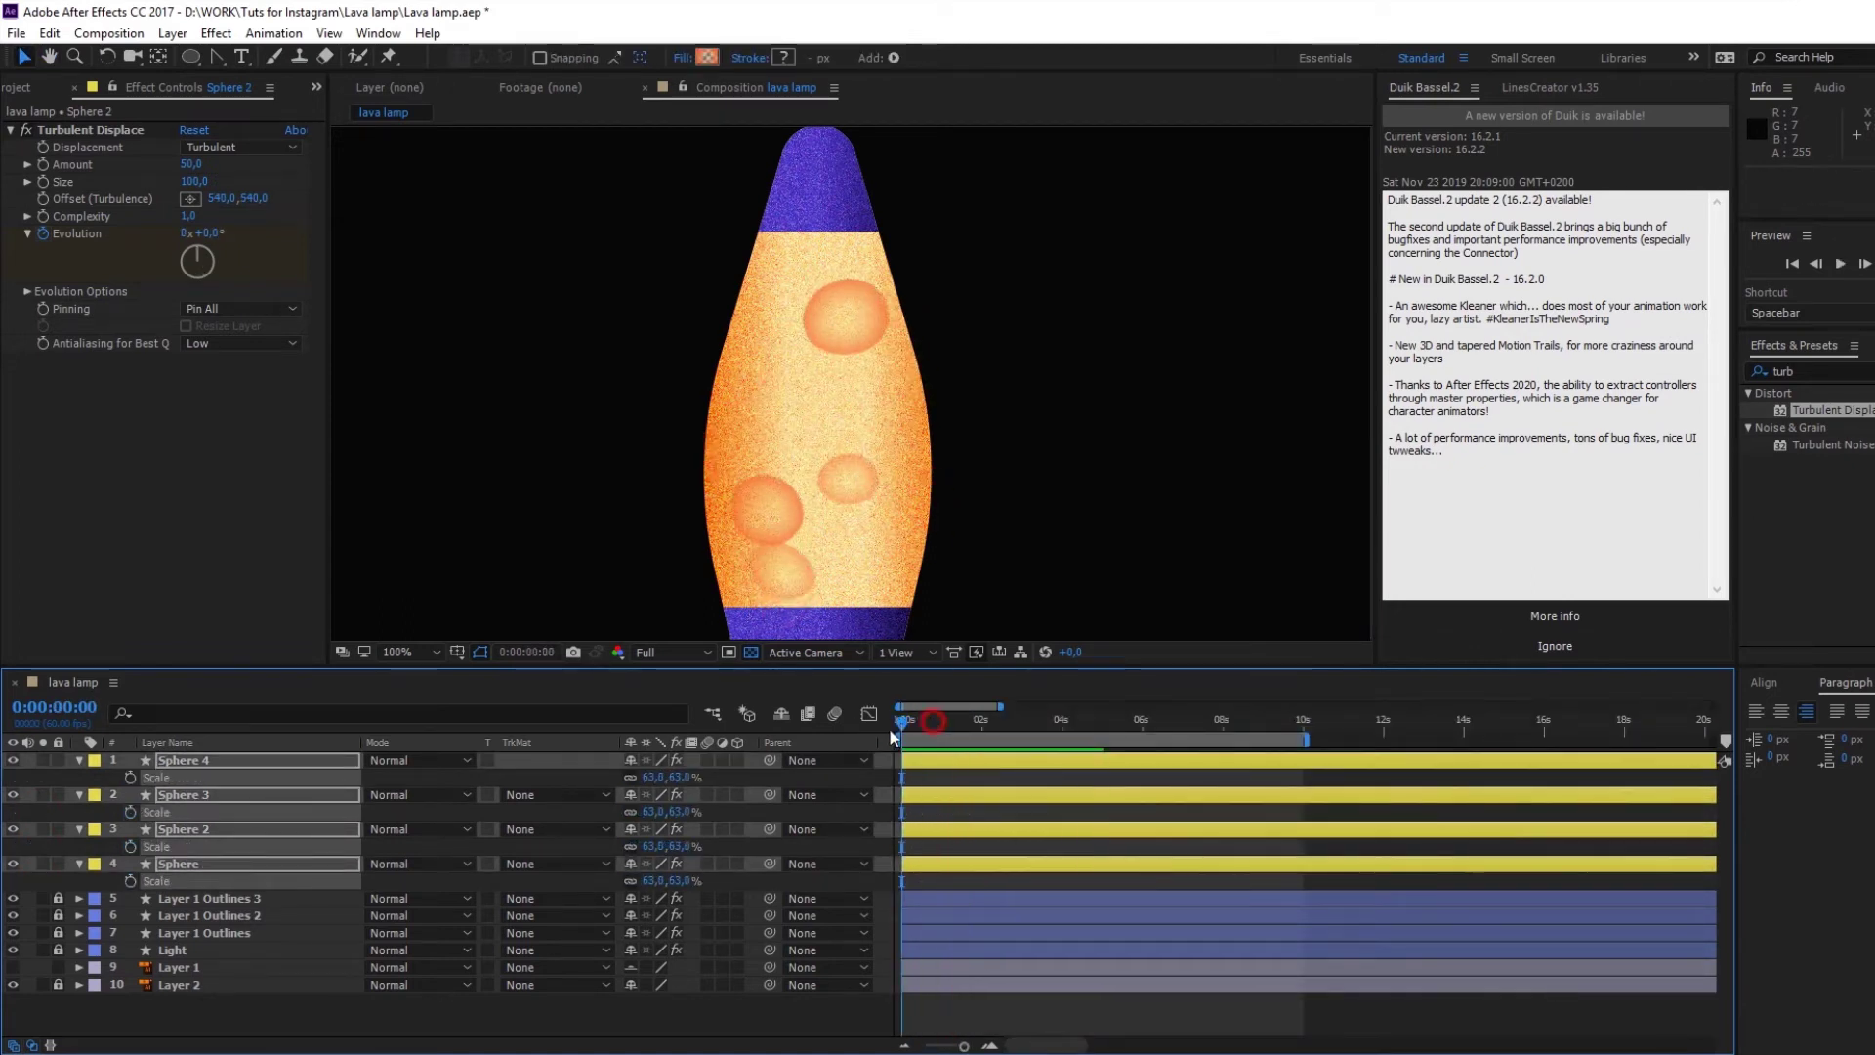
{"action": "key", "text": "ctrl+shift+c"}
{"action": "key", "text": "Return"}
{"action": "left_click", "coordinate": [1808, 372]}
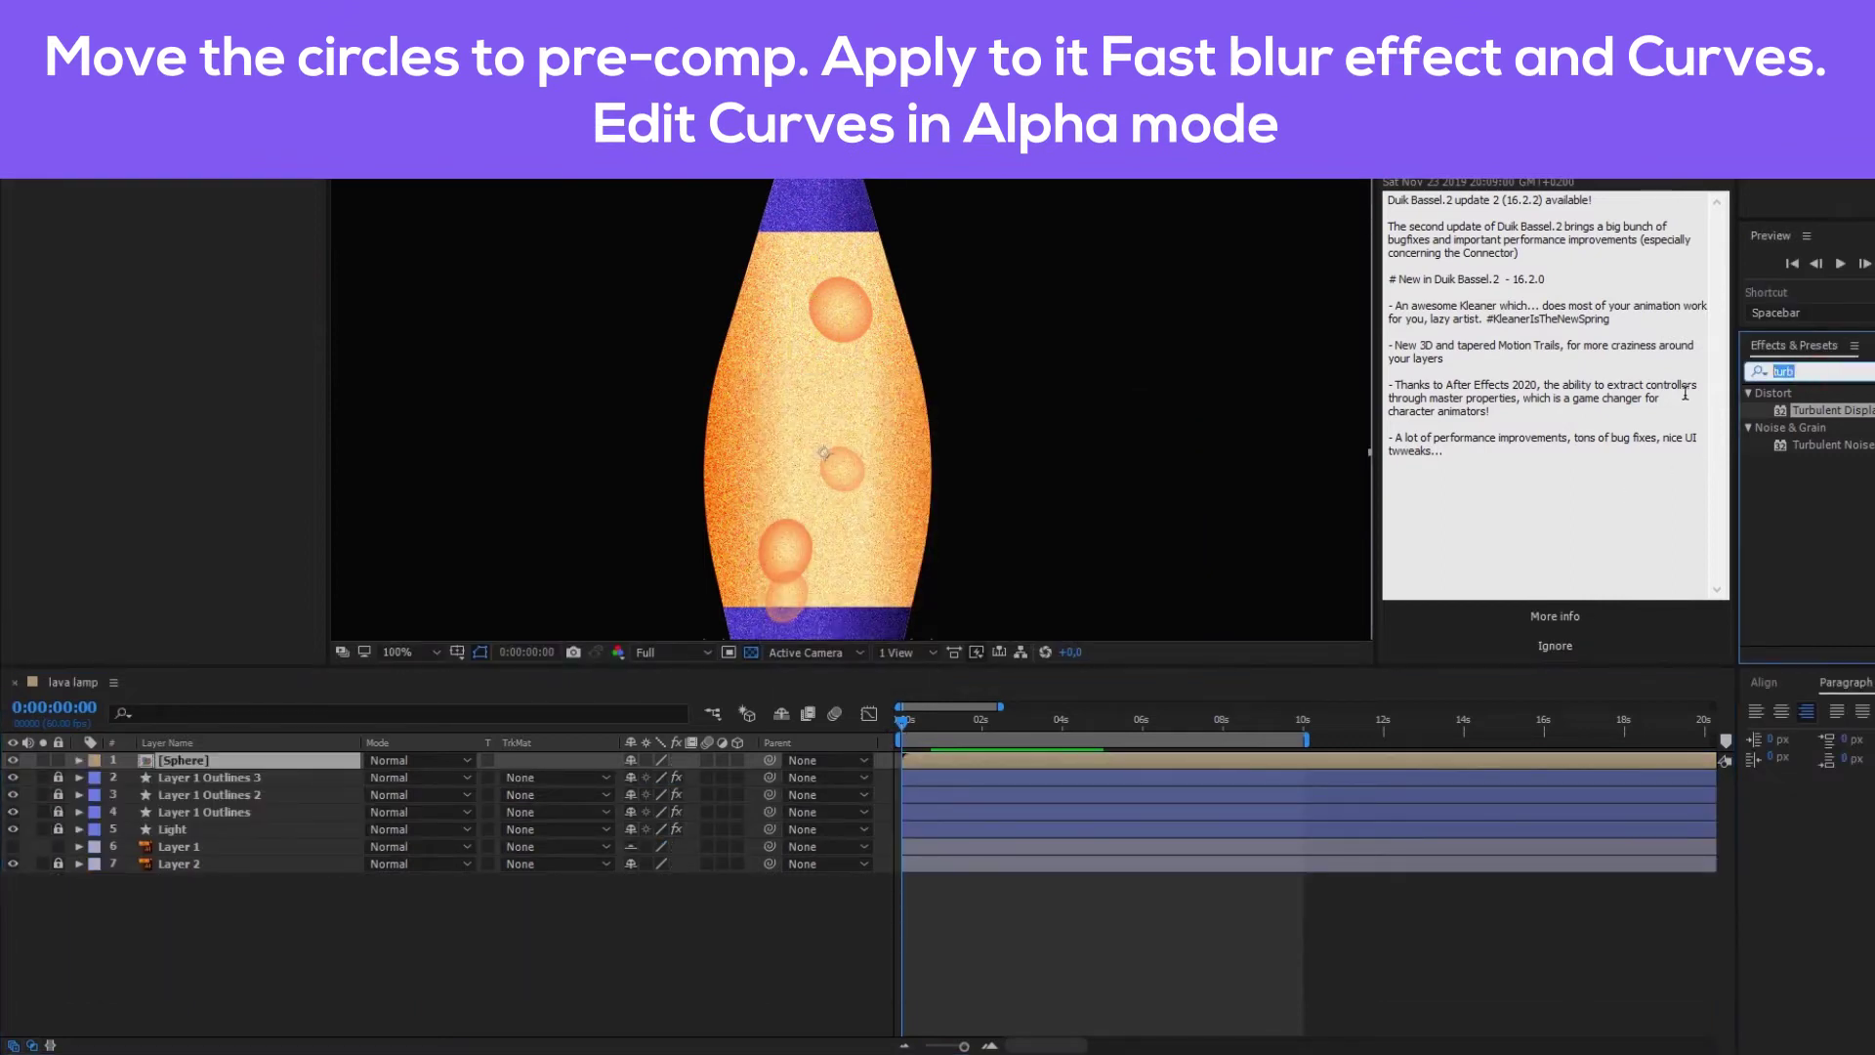
{"action": "type", "text": "Fast"}
Step: Apply Fast Blur and Curves to the Sphere pre-comp
{"action": "left_click_drag", "start_coordinate": [1828, 445], "coordinate": [208, 181]}
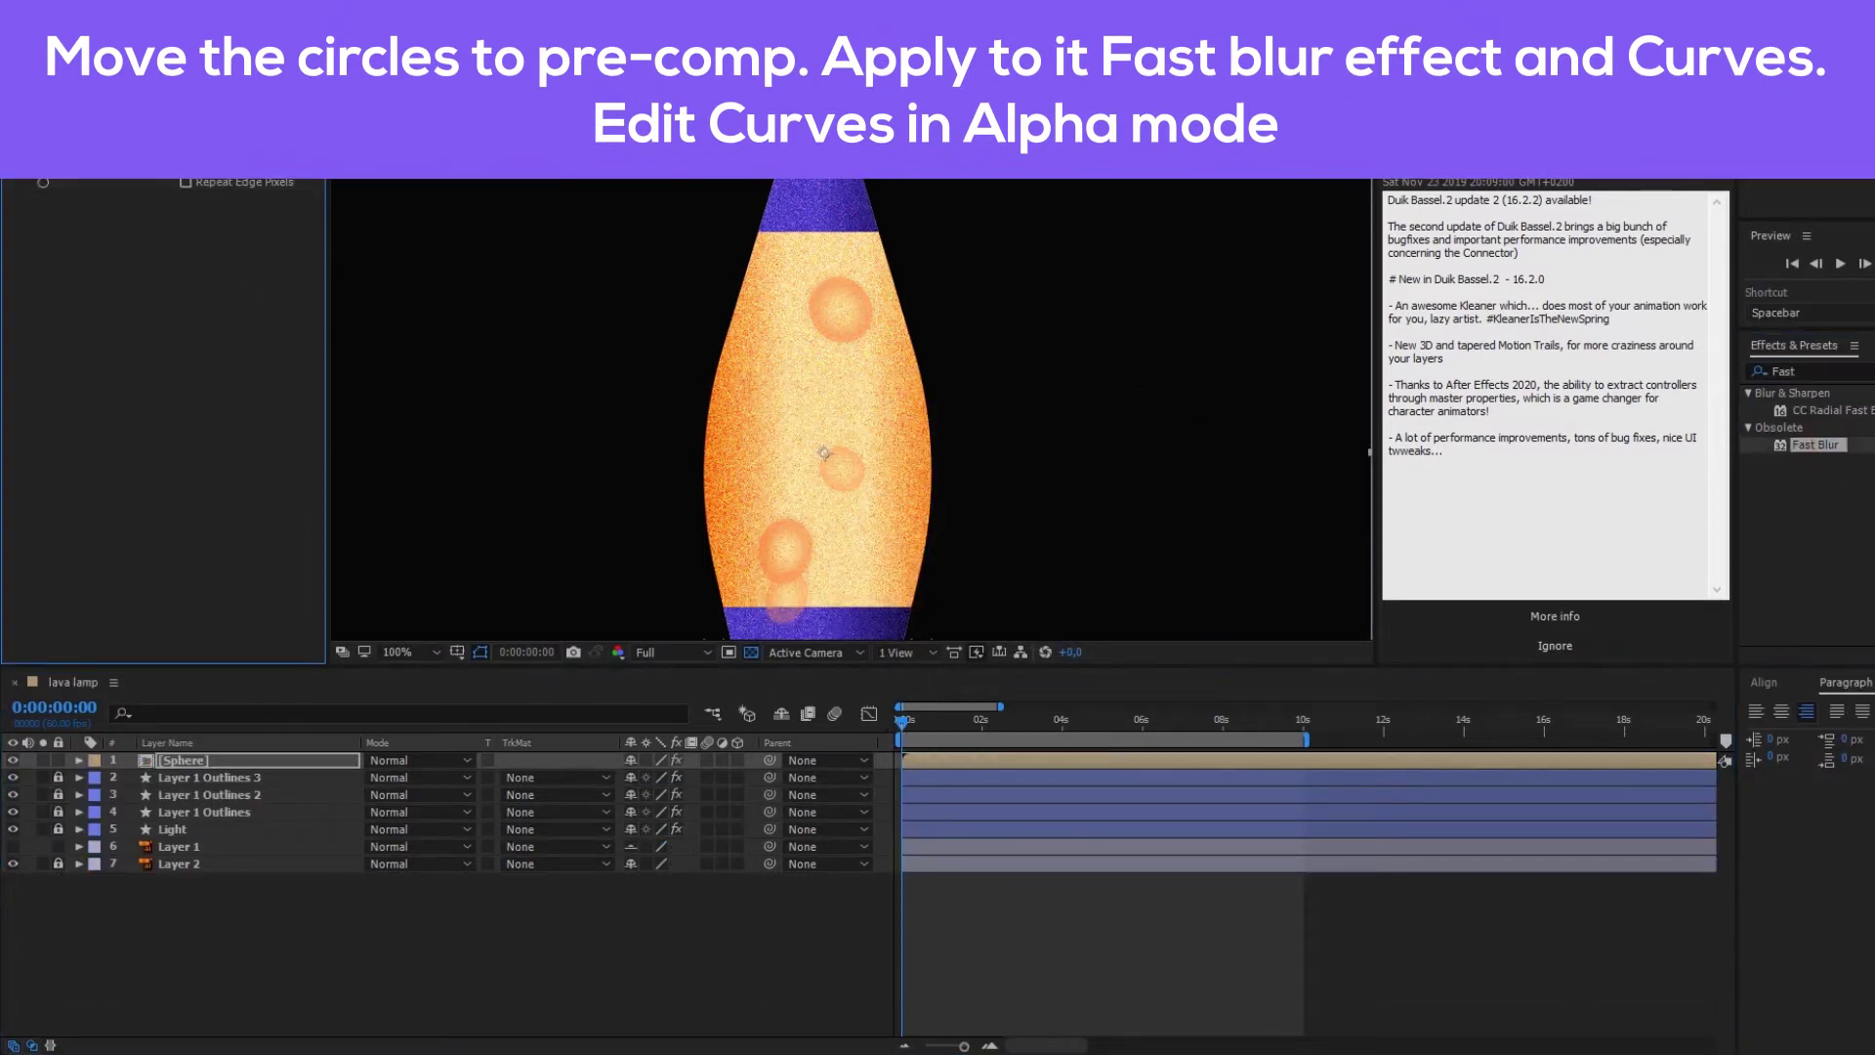
{"action": "left_click", "coordinate": [1823, 376]}
{"action": "type", "text": "Curve"}
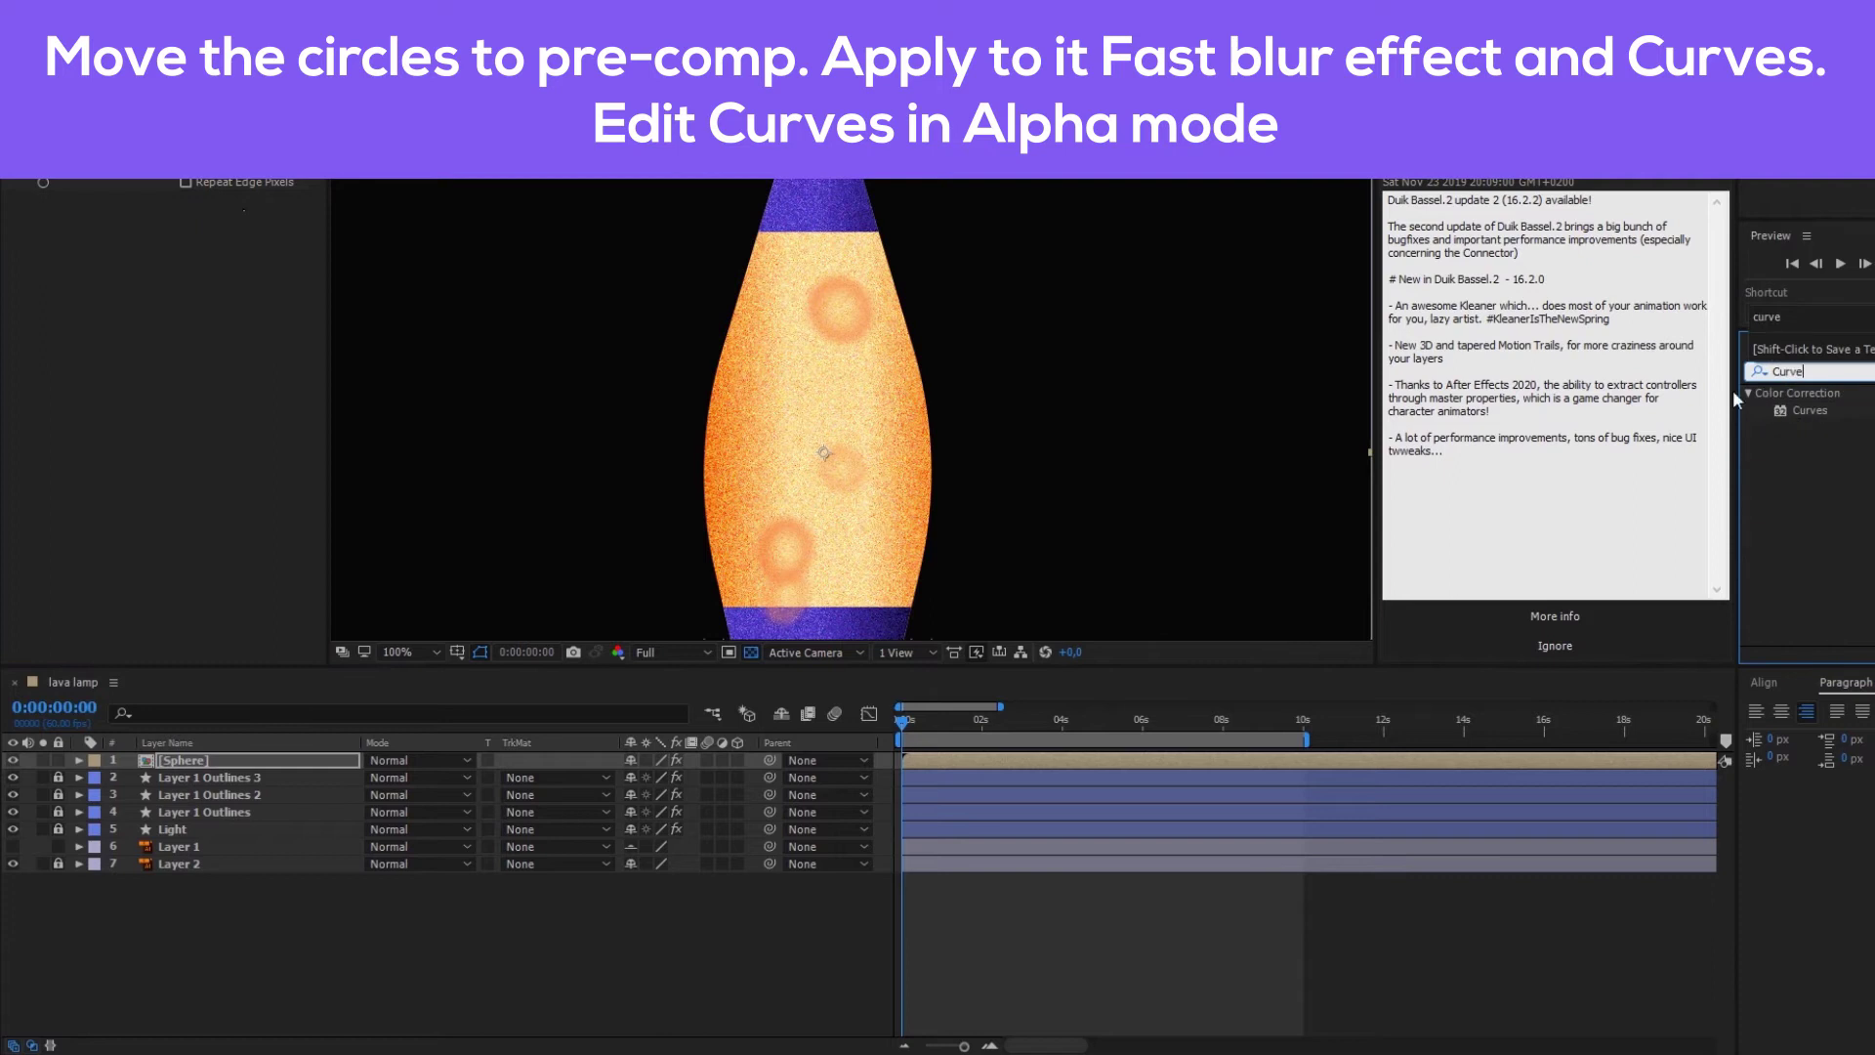
{"action": "left_click_drag", "start_coordinate": [1808, 411], "coordinate": [200, 227]}
Step: Switch Curves to the Alpha channel, adjust the alpha curve, and preview the lamp
{"action": "left_click", "coordinate": [201, 219]}
{"action": "left_click", "coordinate": [264, 326]}
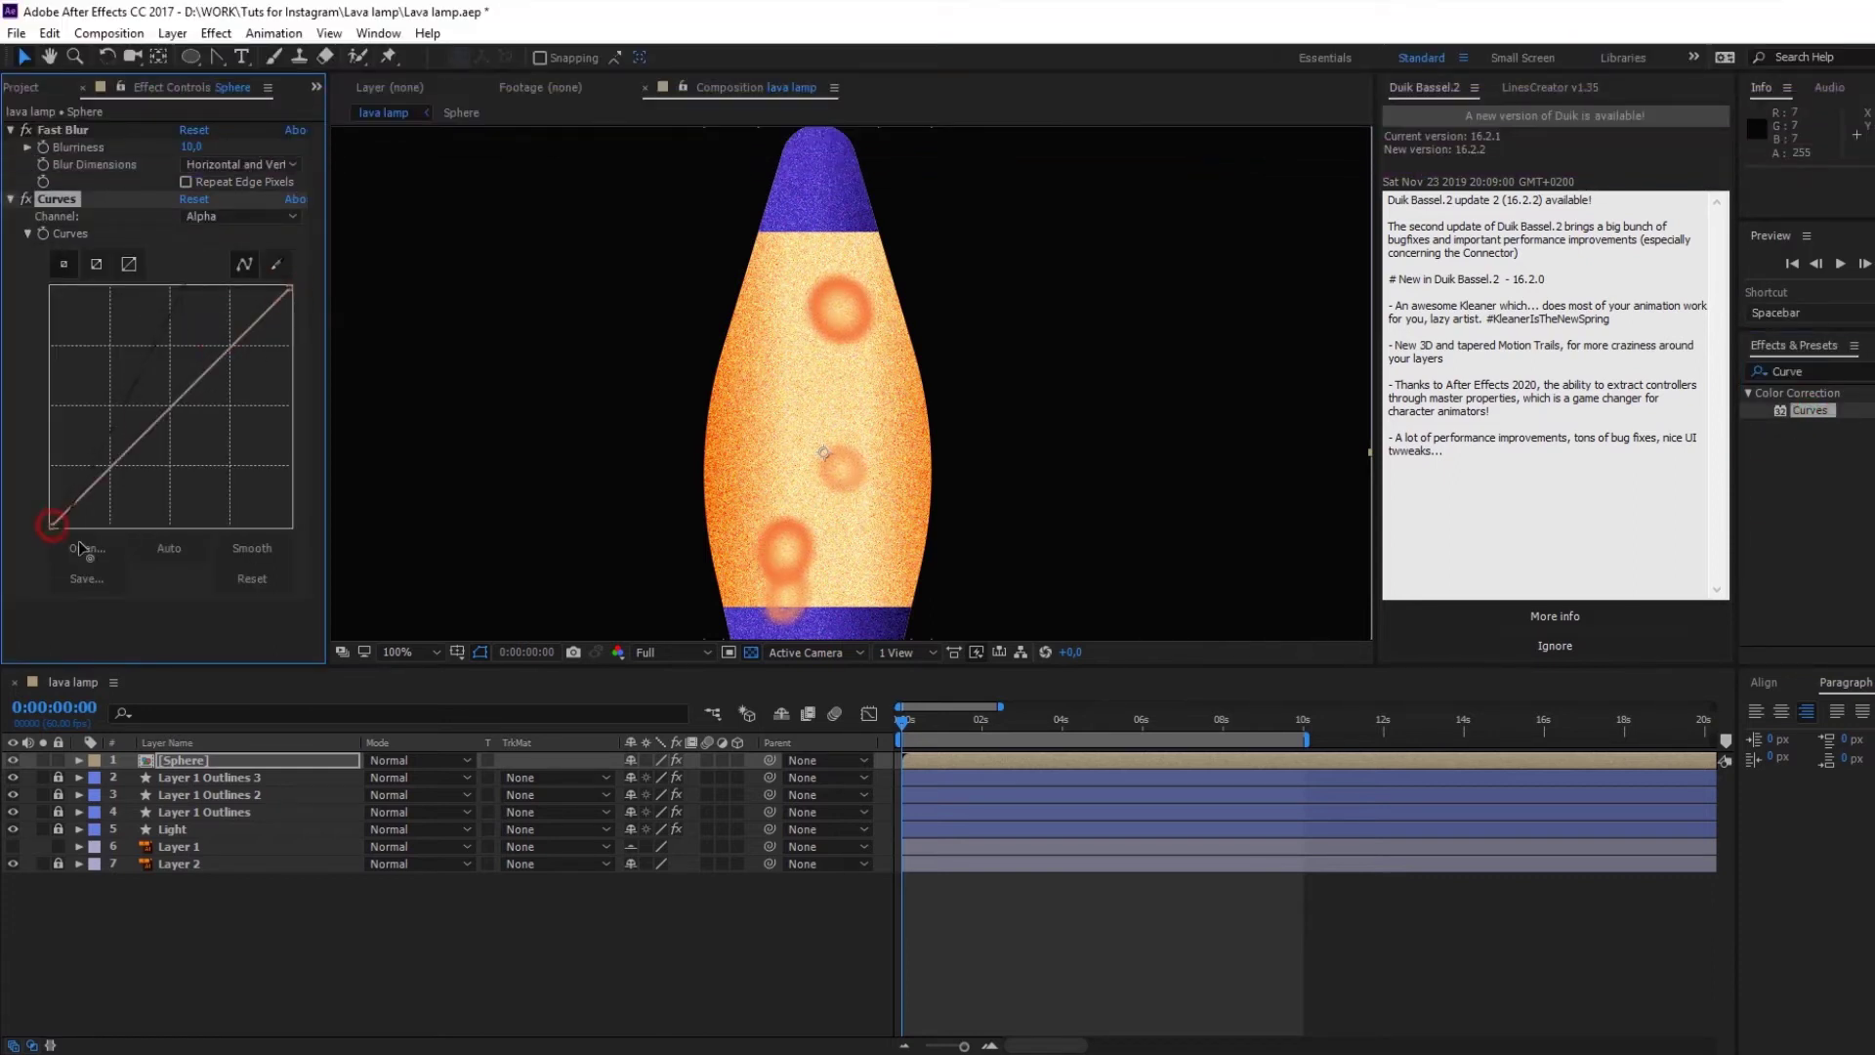
{"action": "left_click_drag", "start_coordinate": [65, 533], "coordinate": [171, 571]}
{"action": "left_click", "coordinate": [902, 721]}
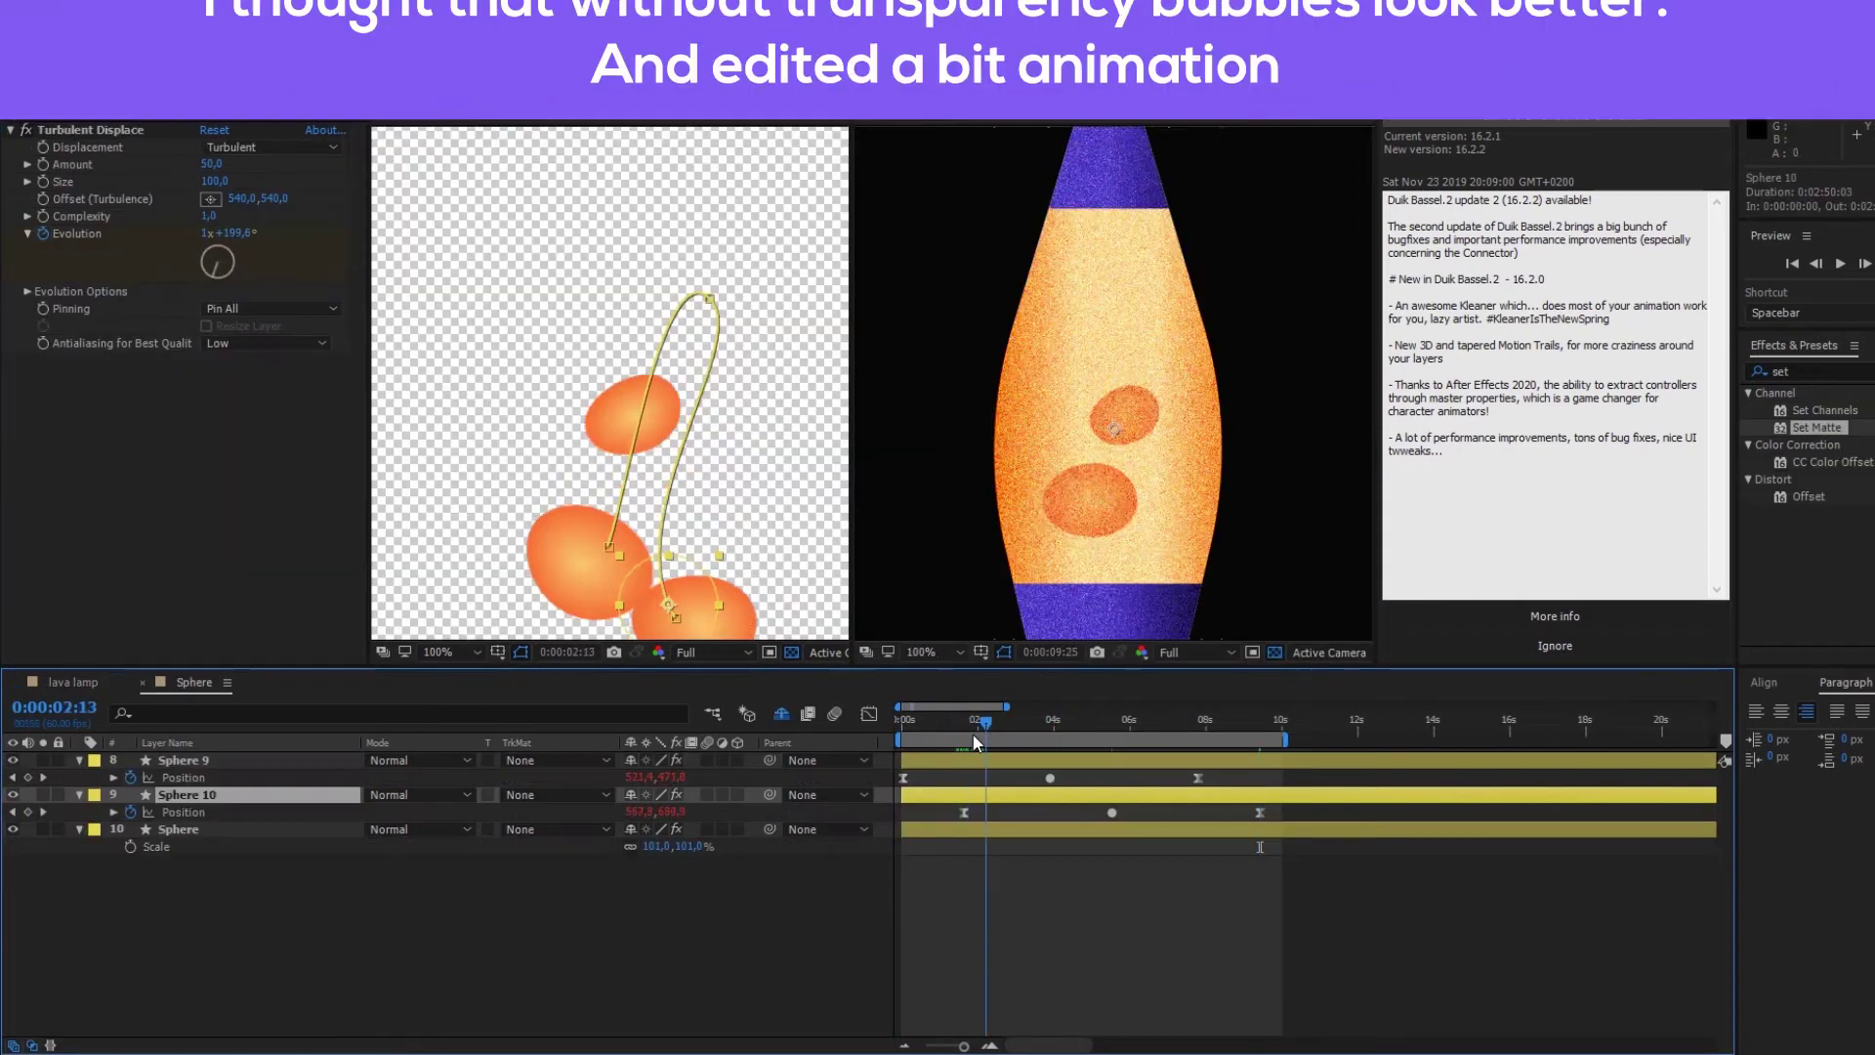
{"action": "left_click", "coordinate": [966, 737]}
{"action": "key", "text": "space"}
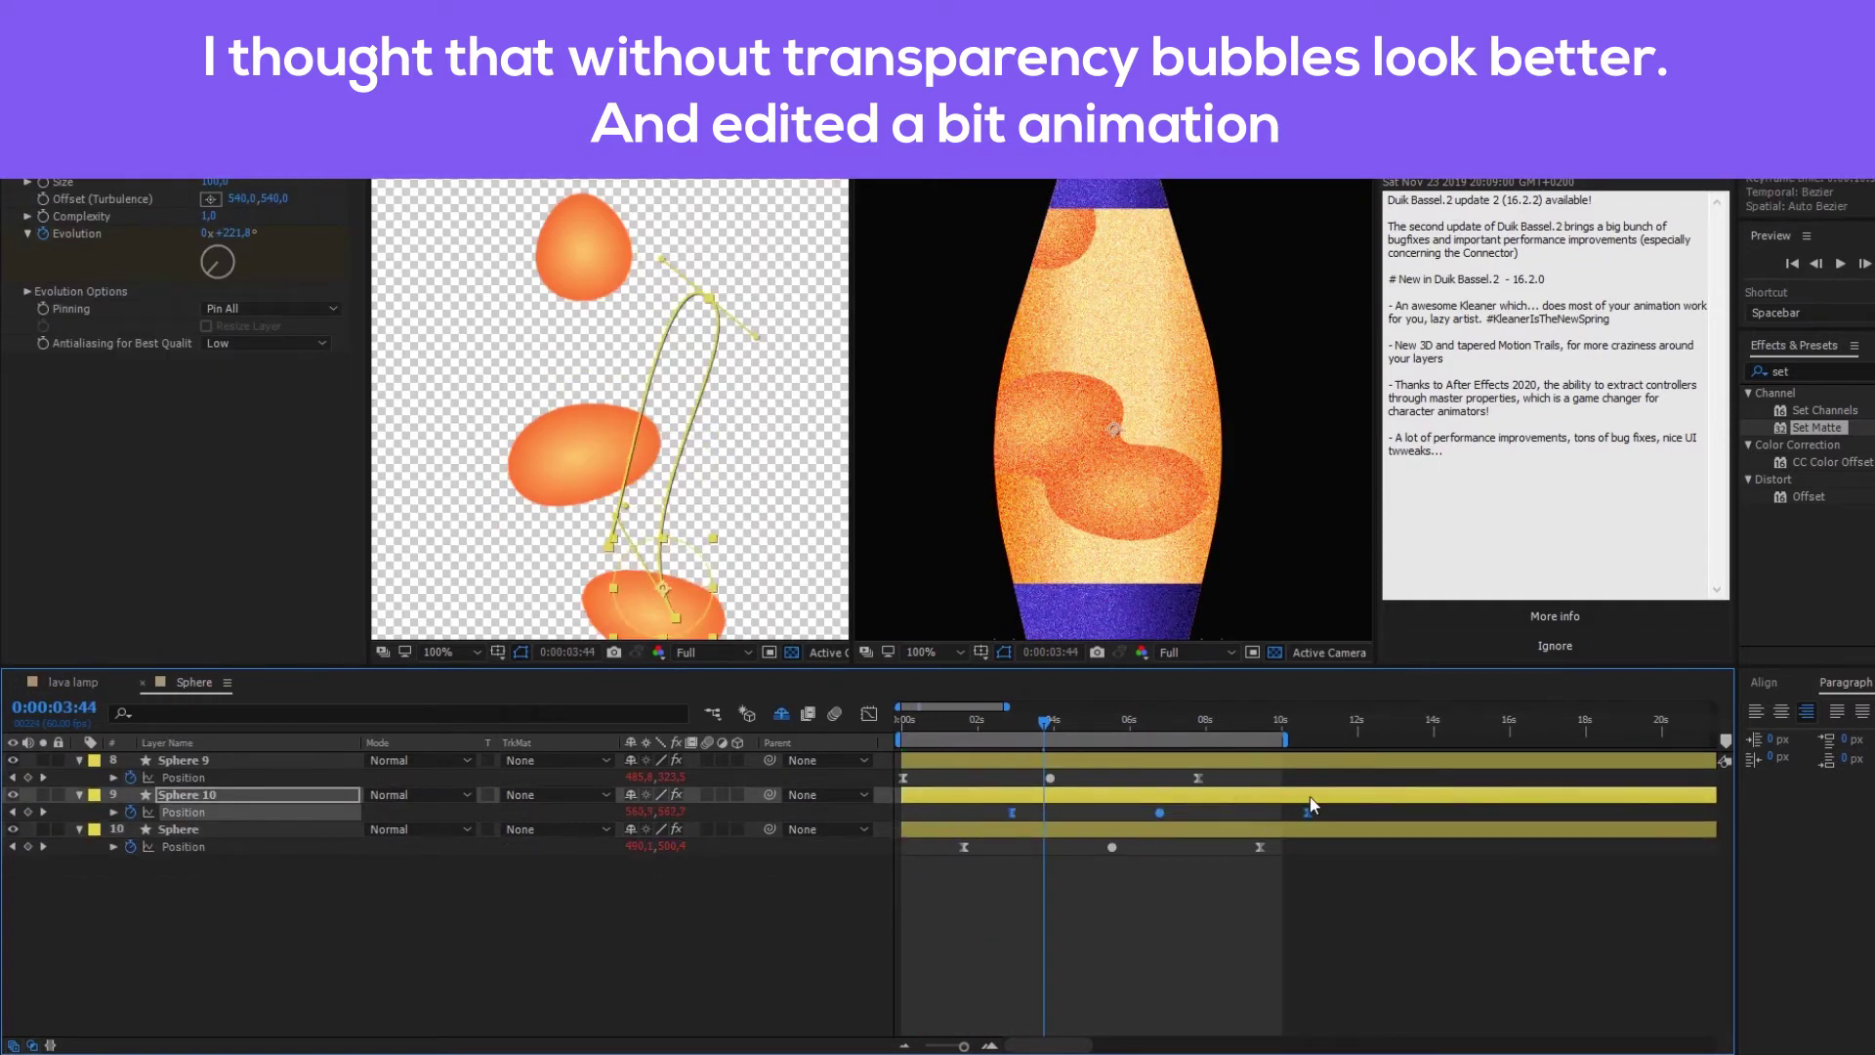
Step: Shift Sphere 10's position keyframes later and scrub to about six seconds
{"action": "left_click_drag", "start_coordinate": [1308, 804], "coordinate": [1311, 810]}
{"action": "left_click", "coordinate": [910, 724]}
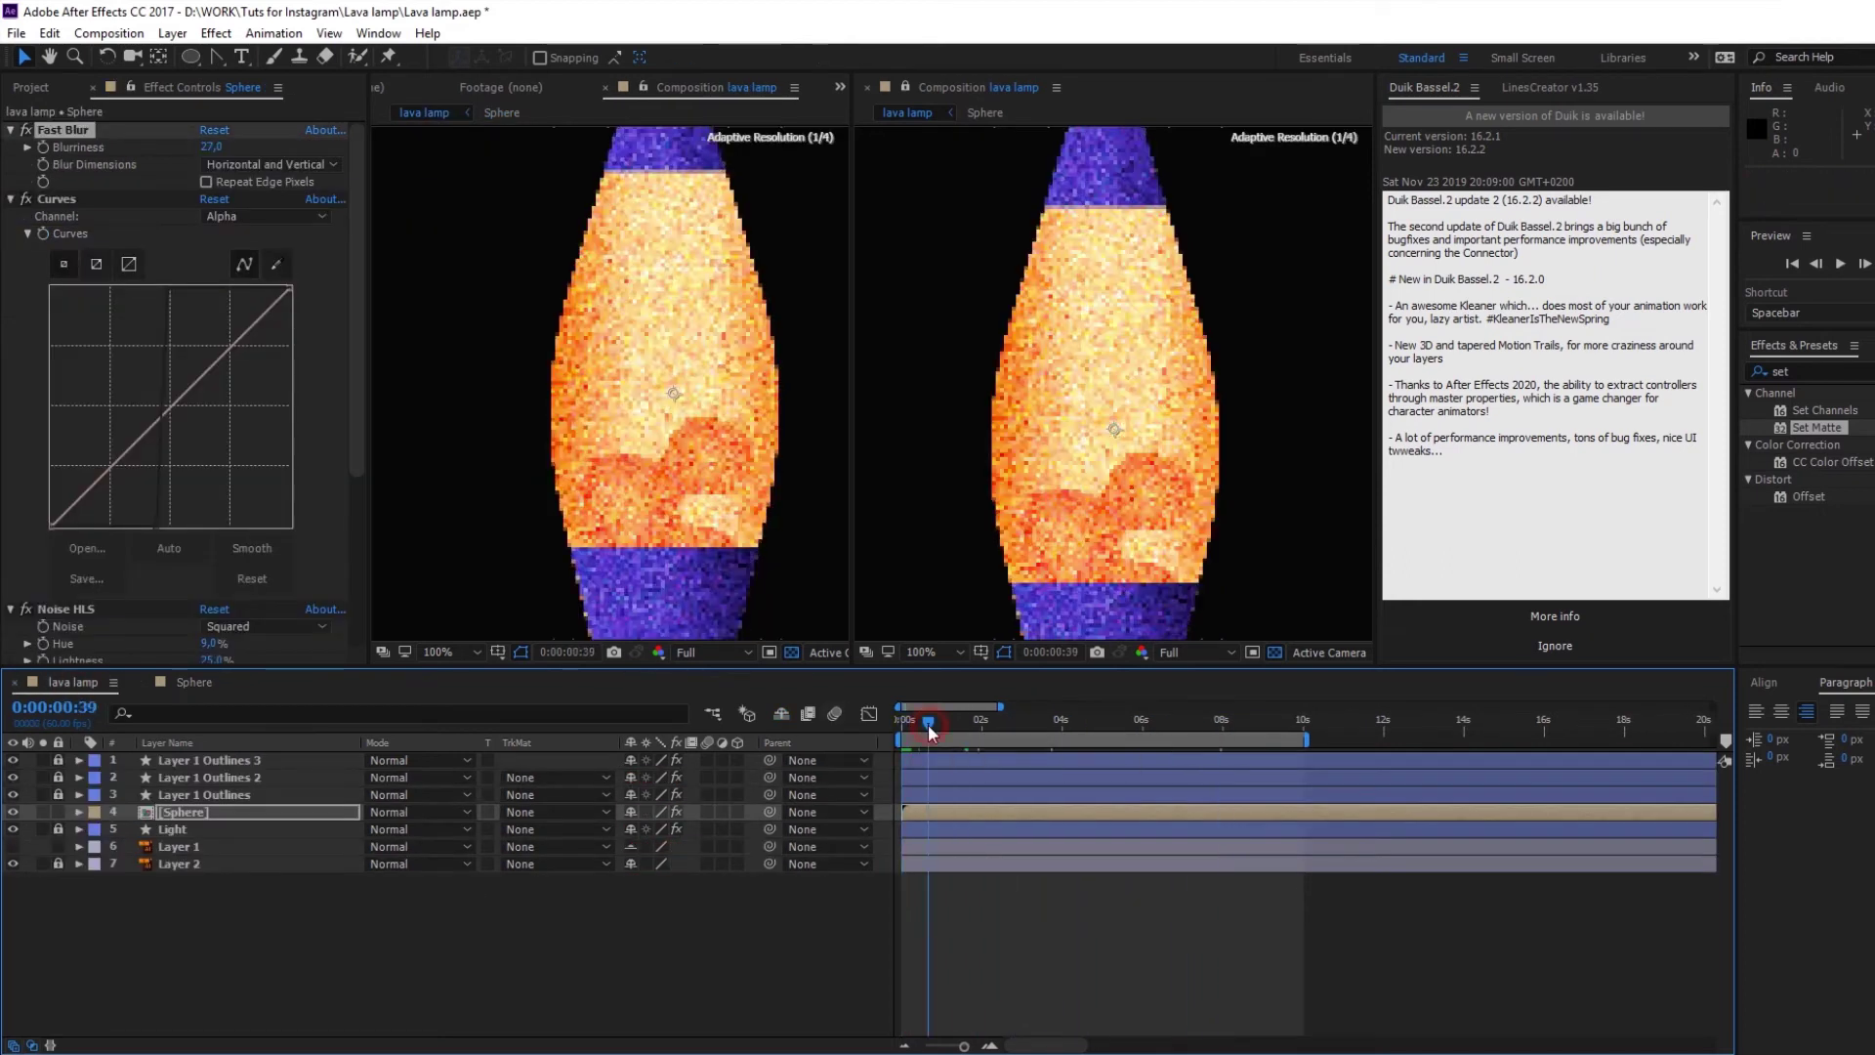
{"action": "left_click", "coordinate": [1168, 851]}
{"action": "left_click", "coordinate": [942, 716]}
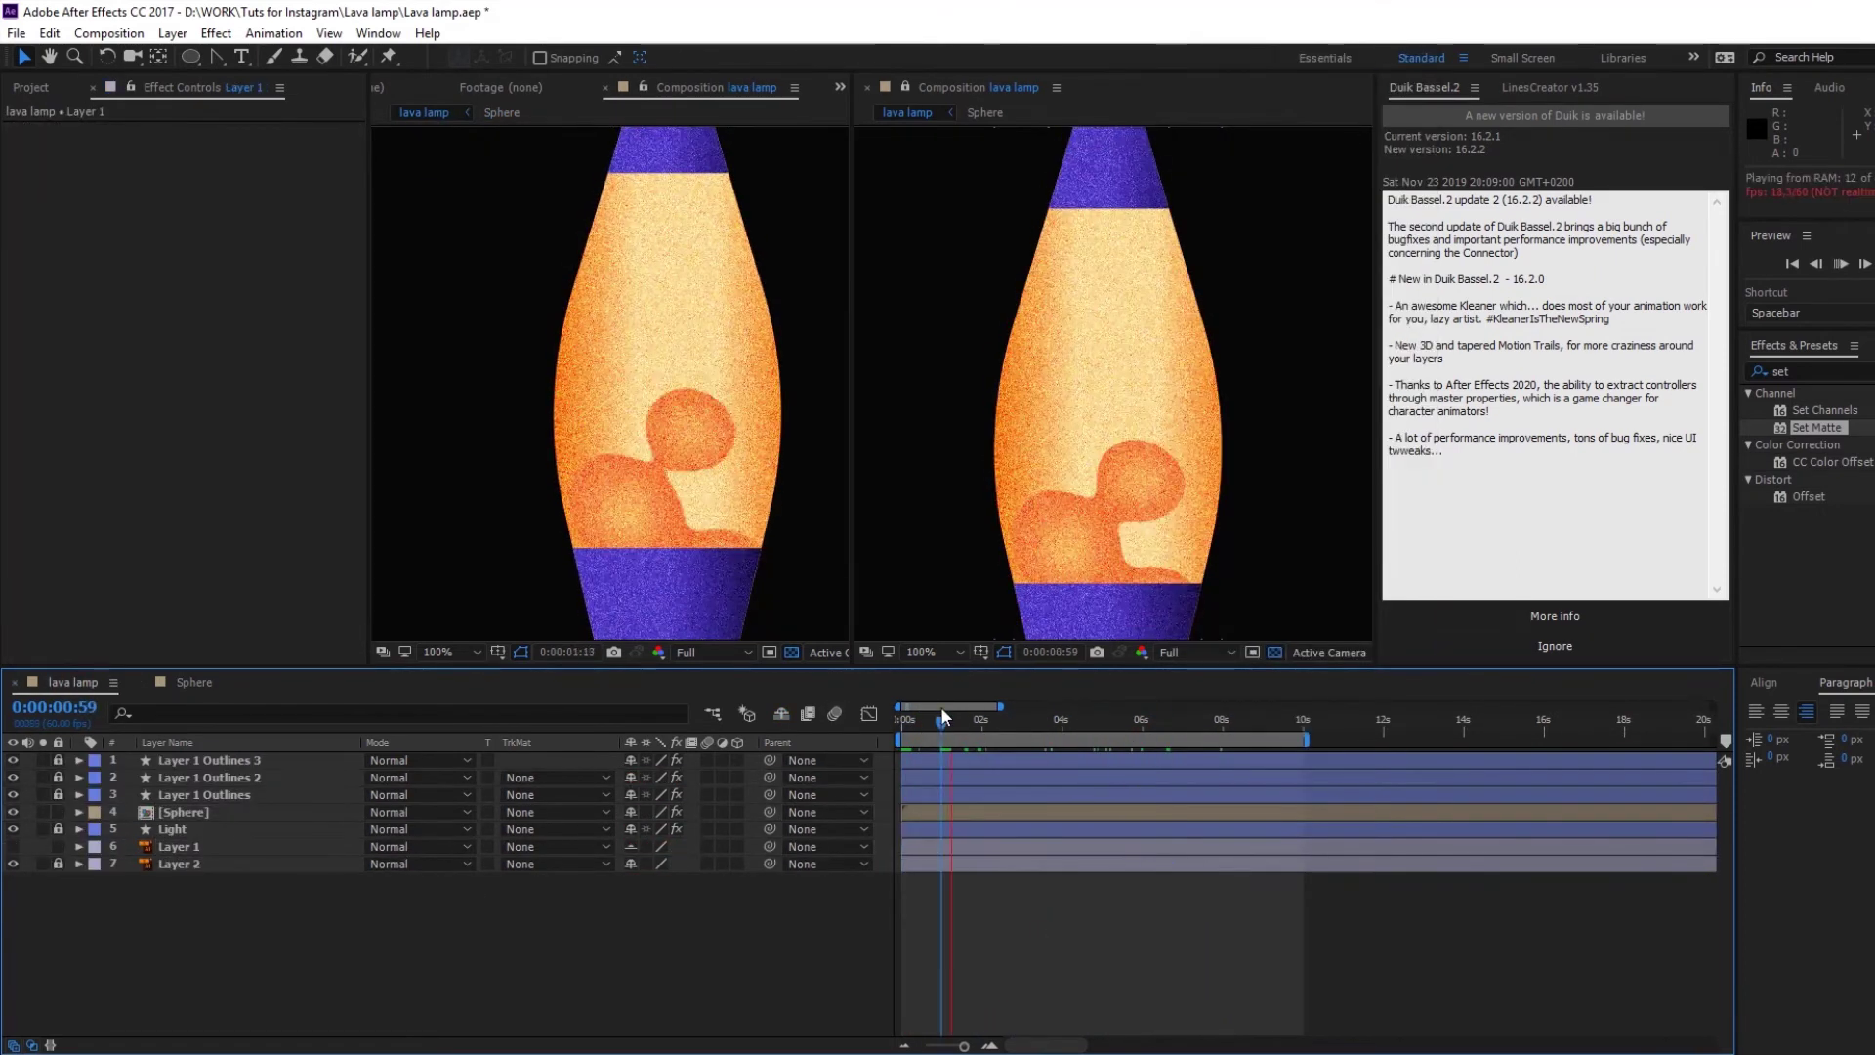
{"action": "left_click_drag", "start_coordinate": [942, 715], "coordinate": [1164, 799]}
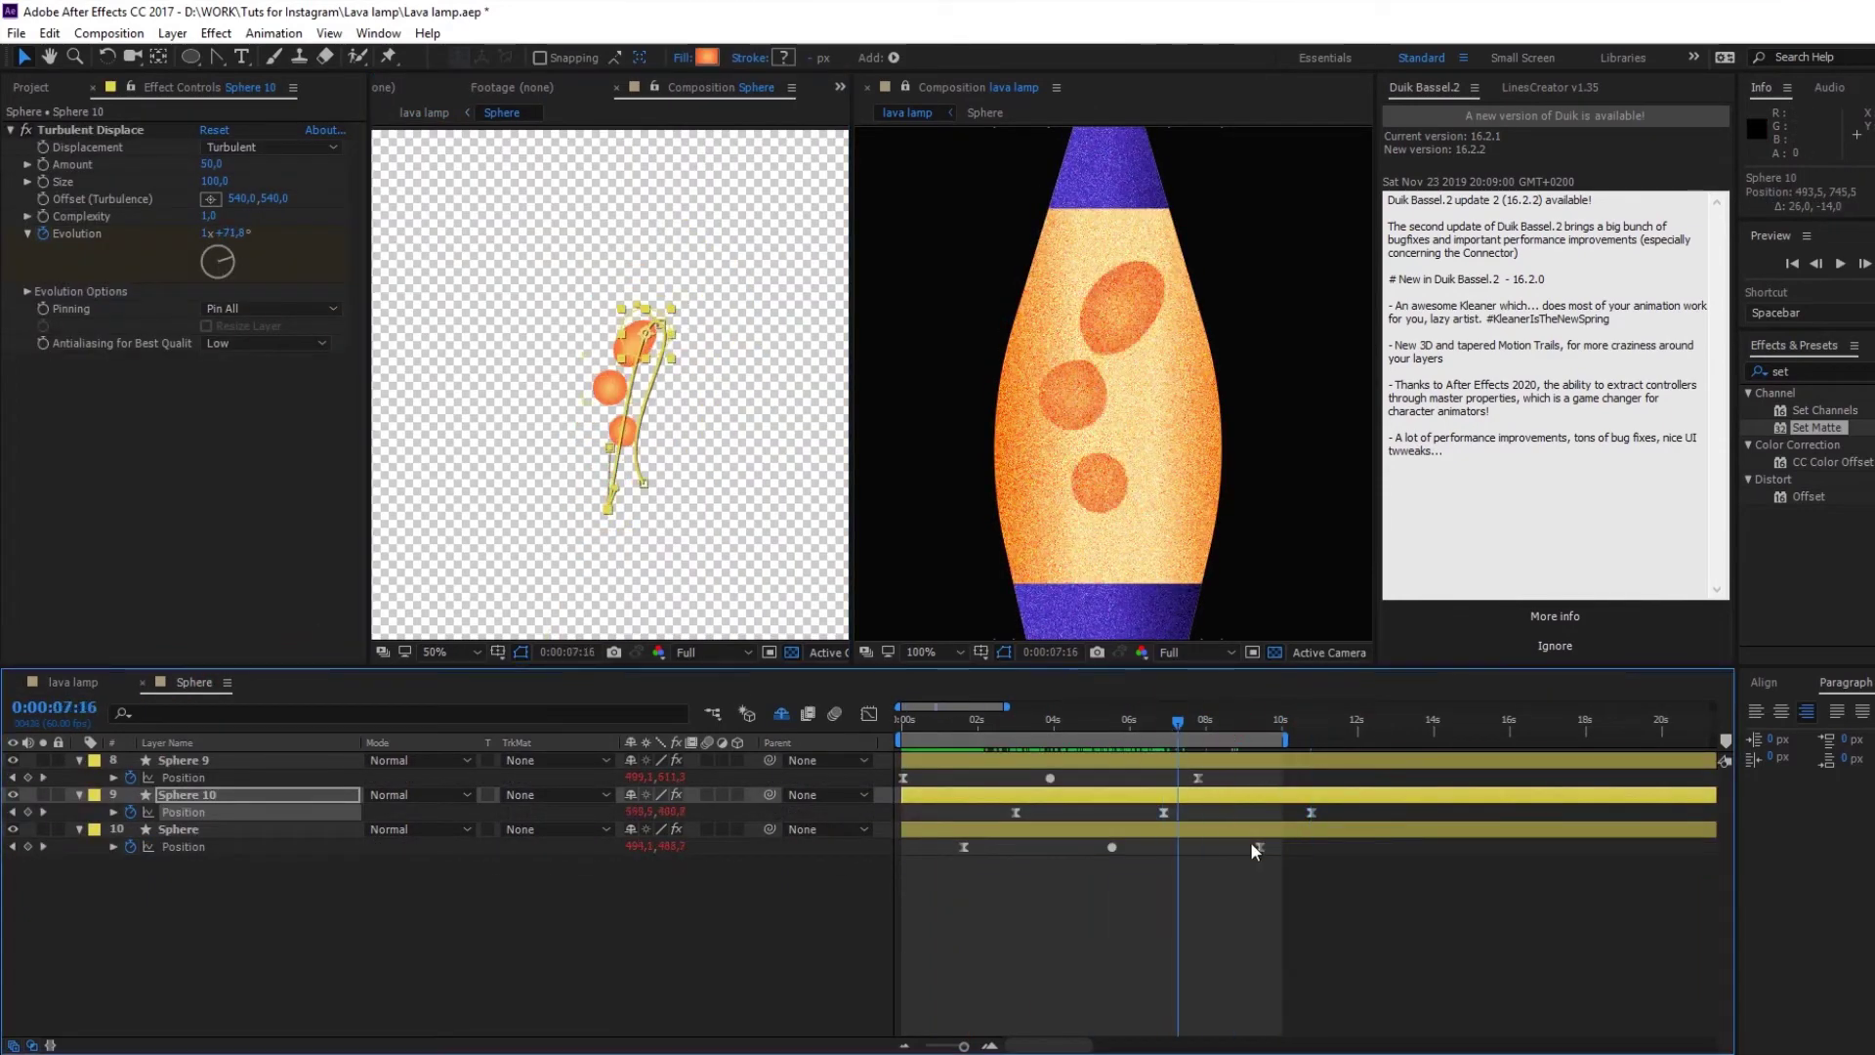
Step: Move Sphere 9's bubble at its next keyframe and start the new bubble layers earlier
{"action": "key", "text": "k"}
{"action": "left_click_drag", "start_coordinate": [624, 475], "coordinate": [645, 518]}
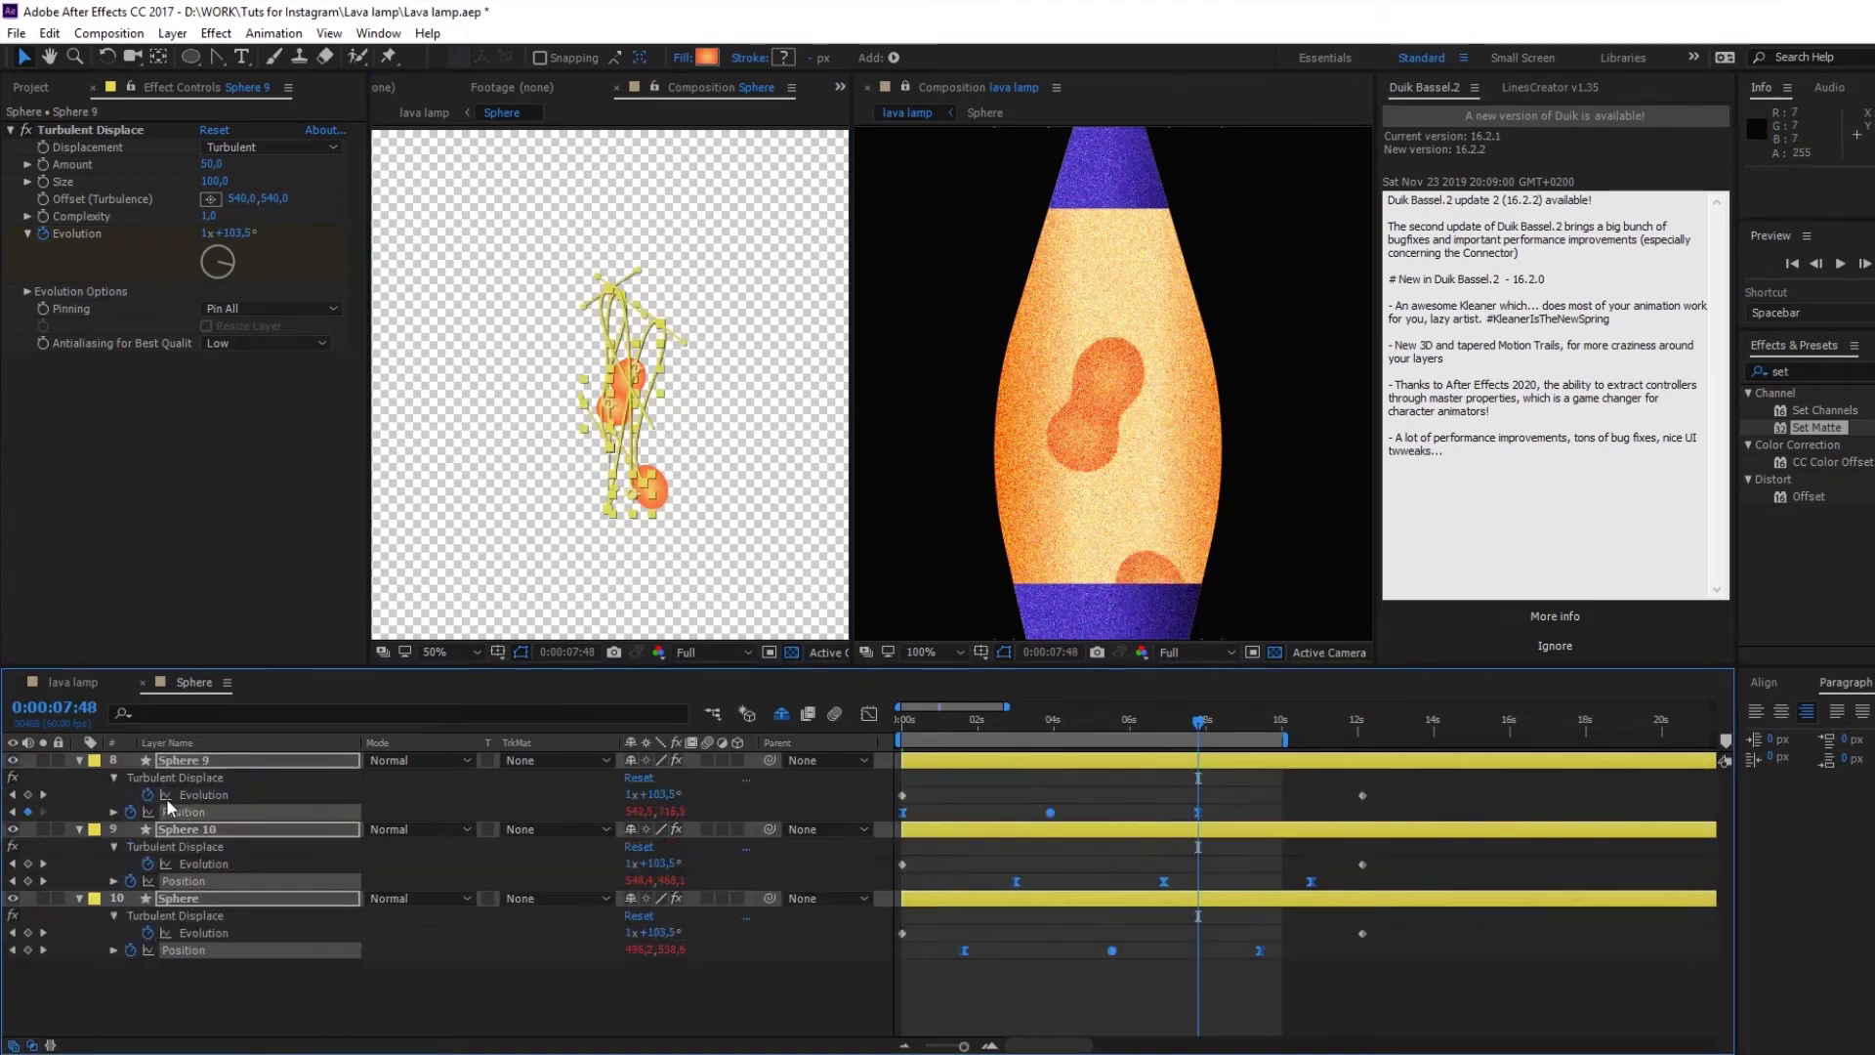
{"action": "left_click_drag", "start_coordinate": [994, 767], "coordinate": [878, 759]}
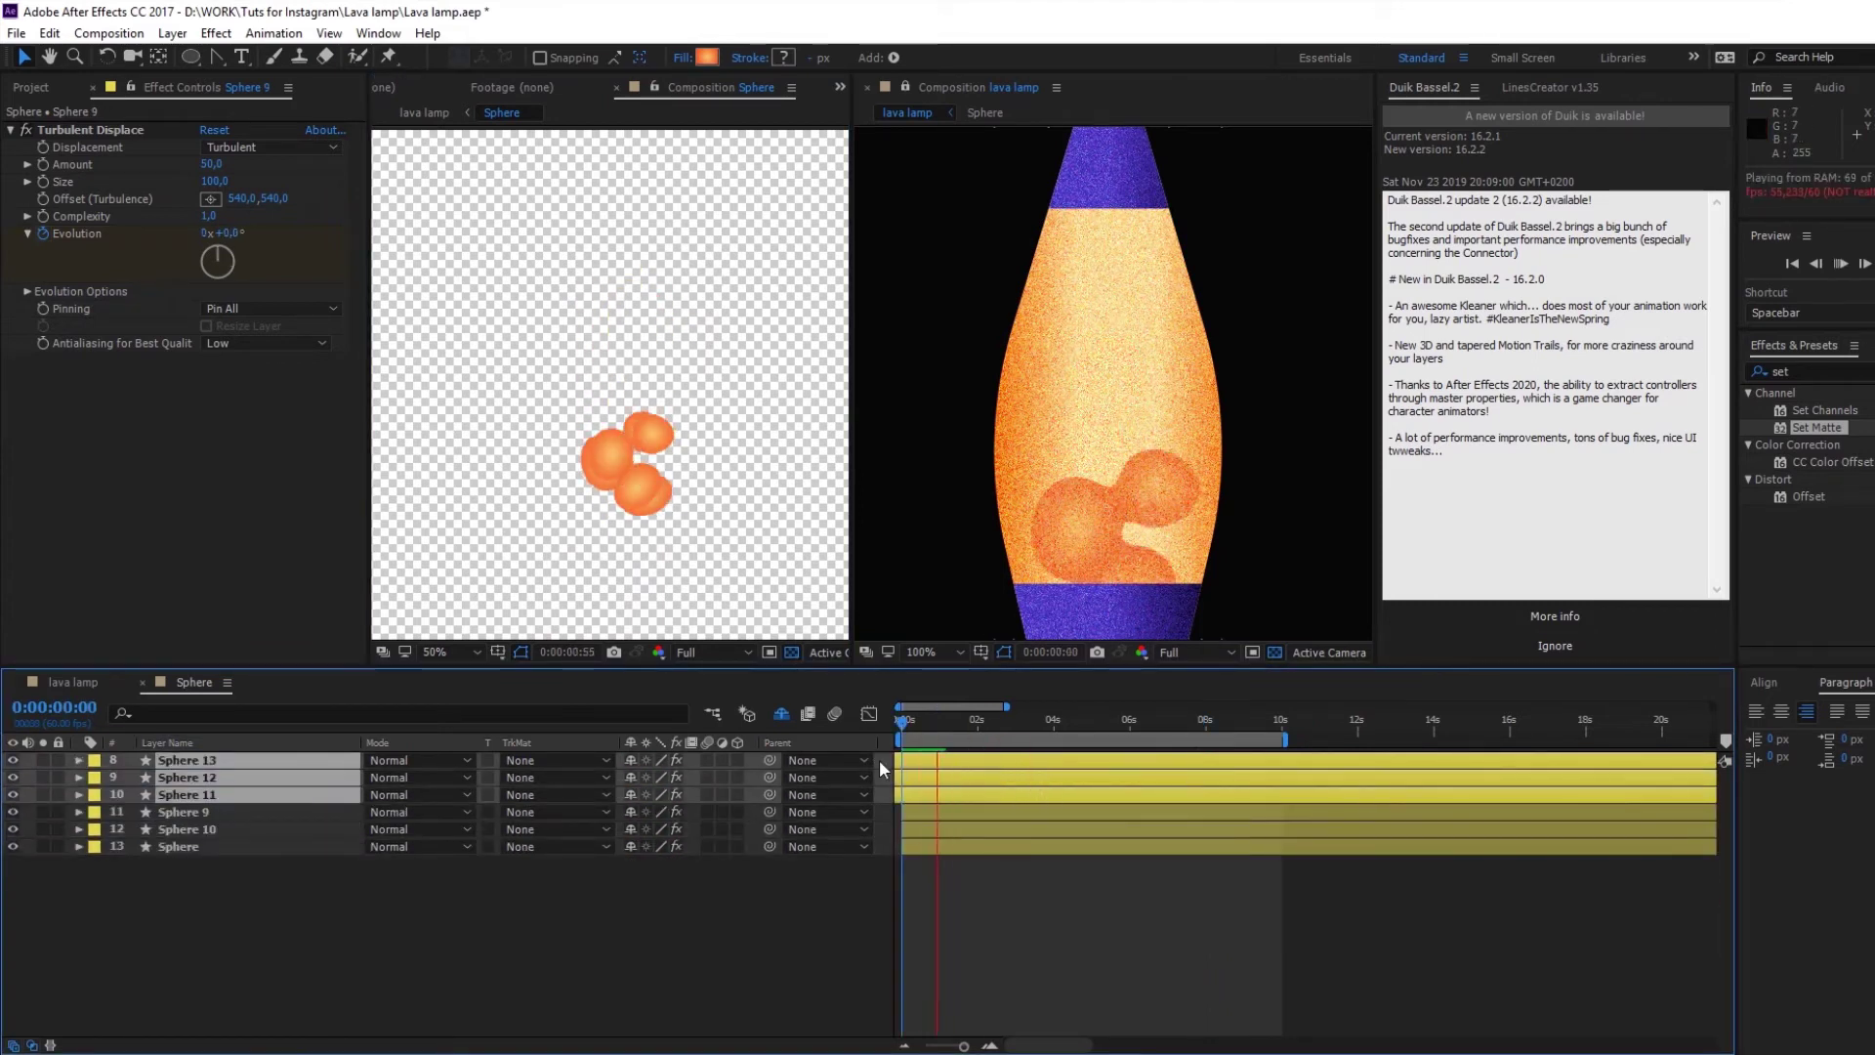
Step: Preview the new bubbles, remove Sphere 13, and check the lava lamp comp
{"action": "key", "text": "u"}
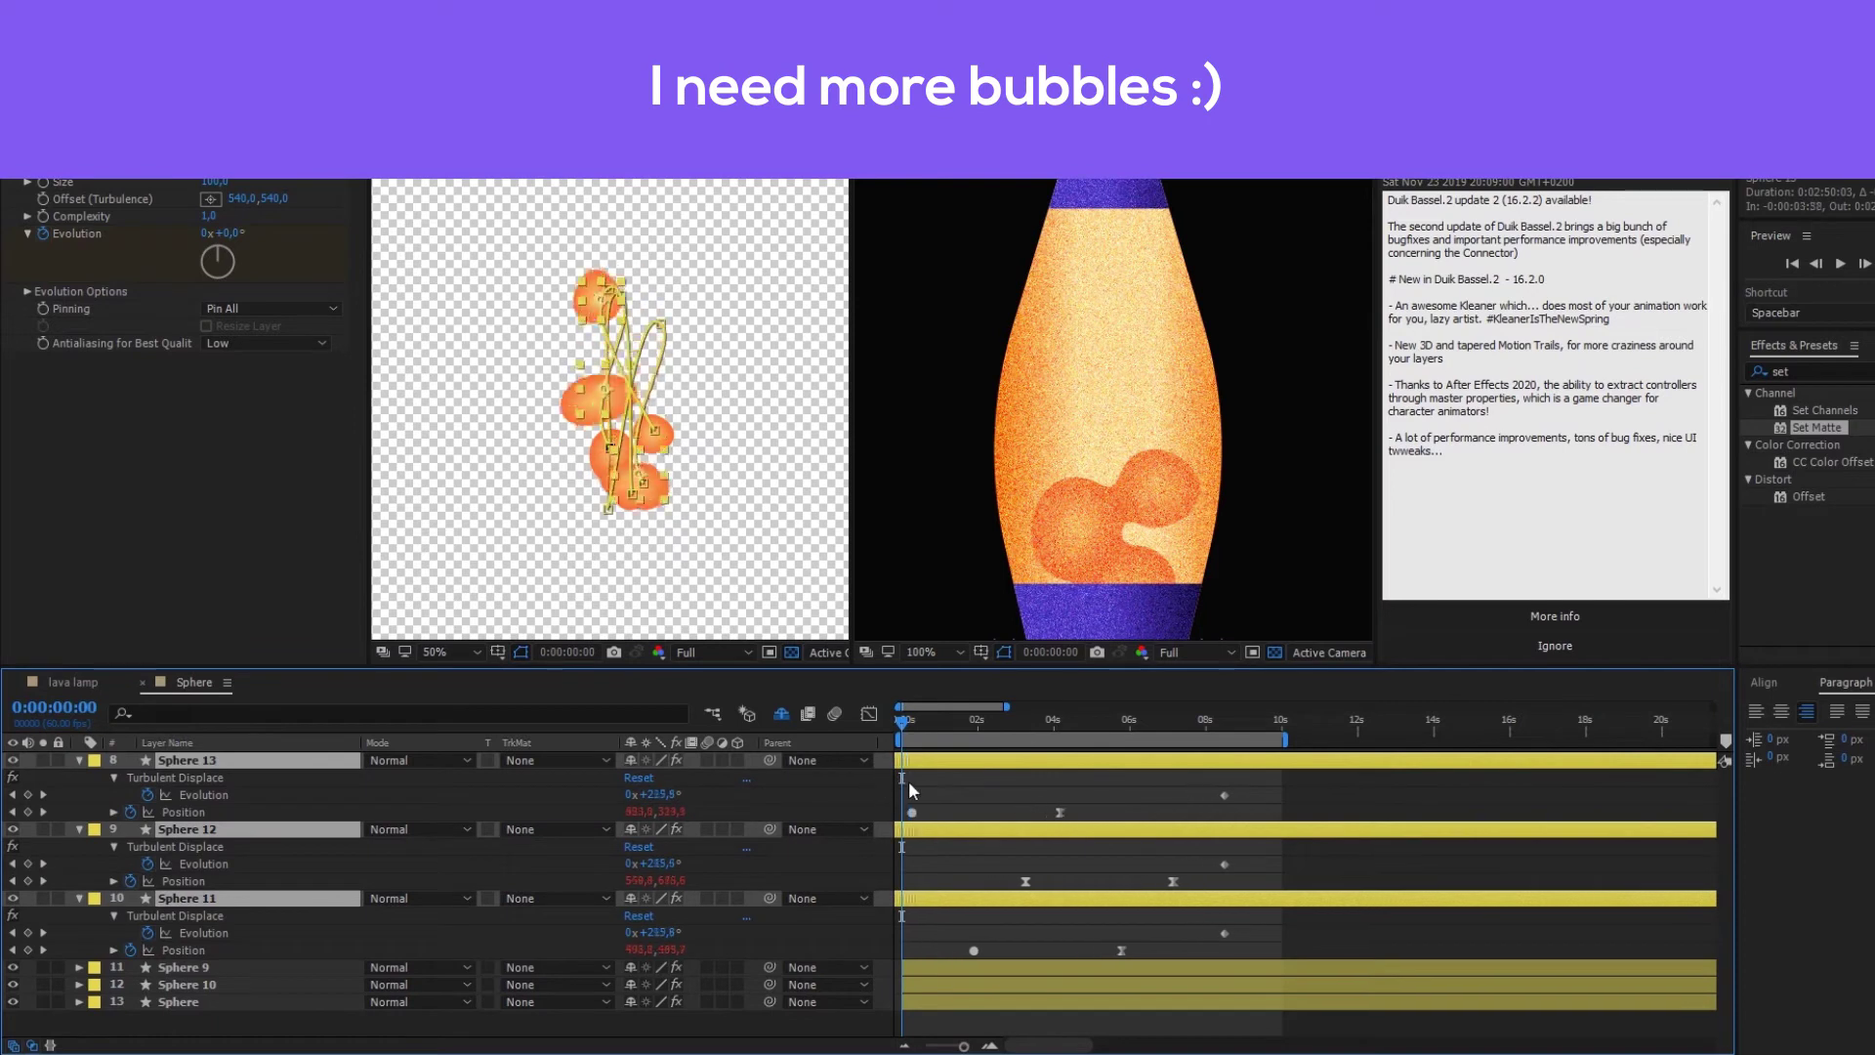
{"action": "key", "text": "space"}
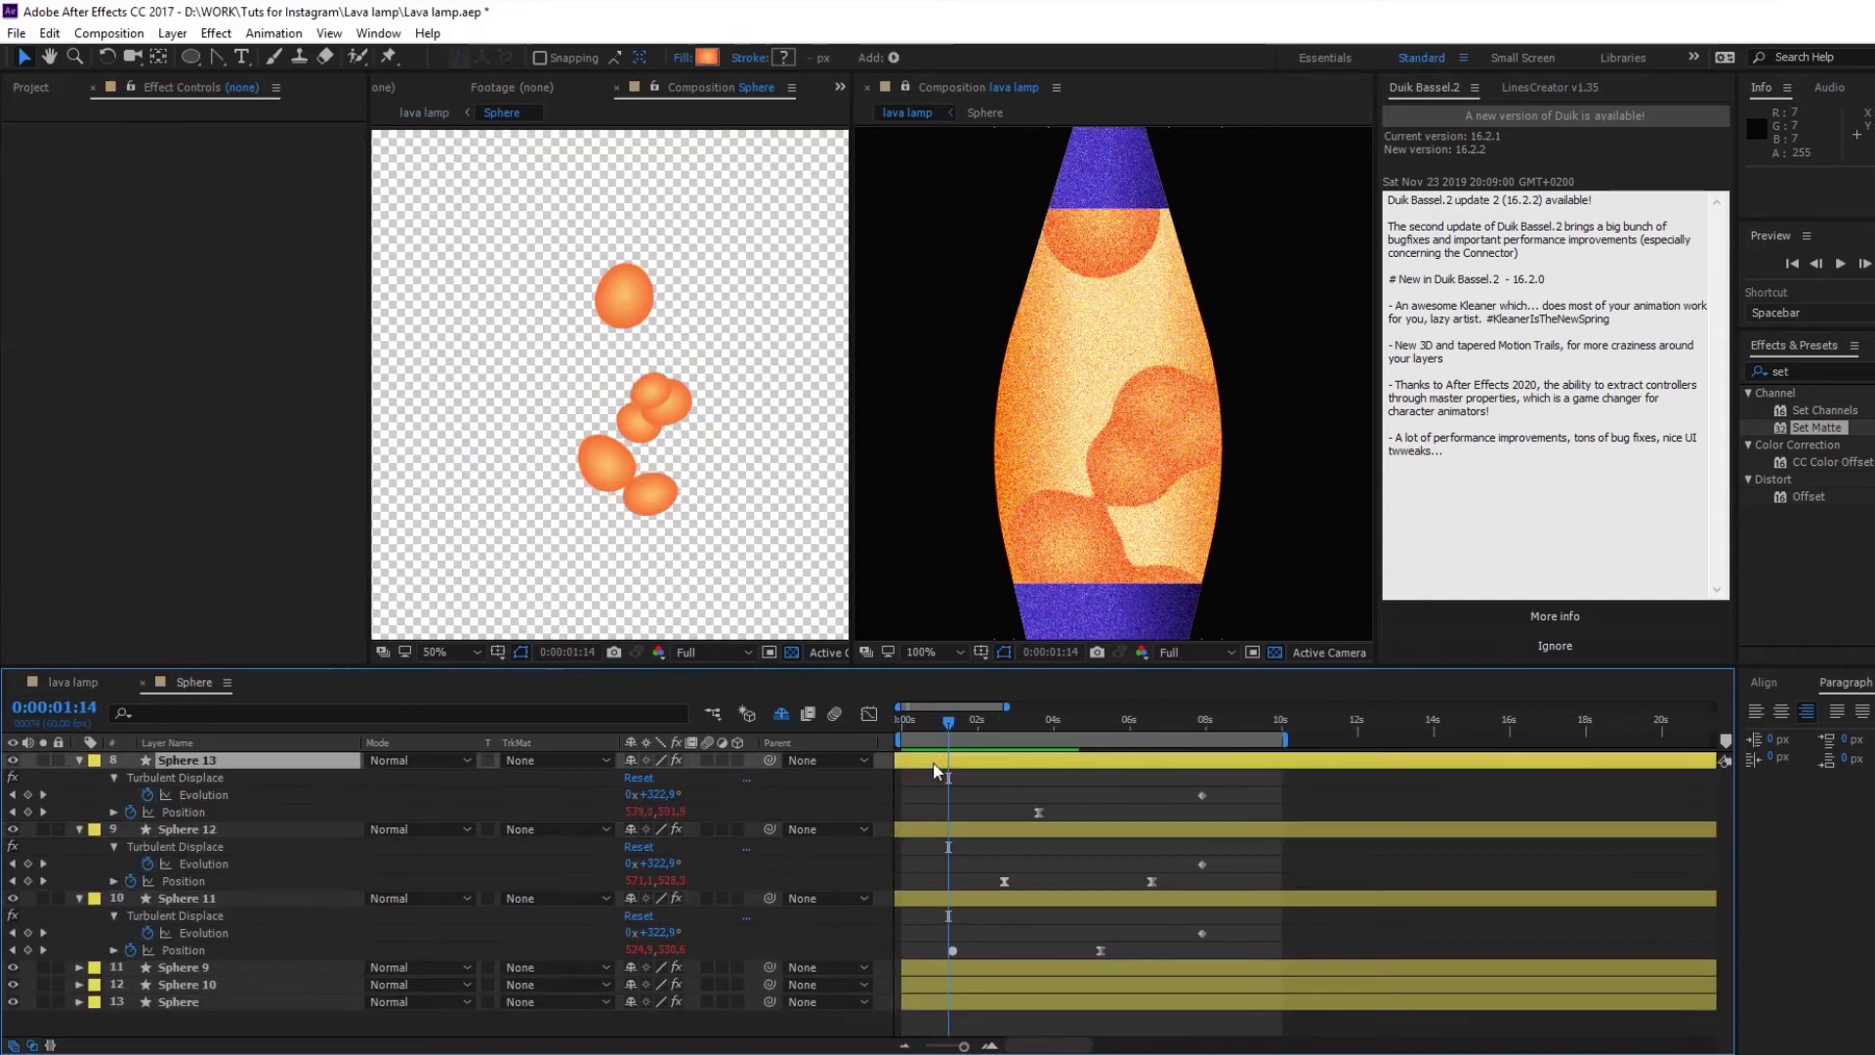
{"action": "key", "text": "ctrl+z"}
{"action": "key", "text": "ctrl+z"}
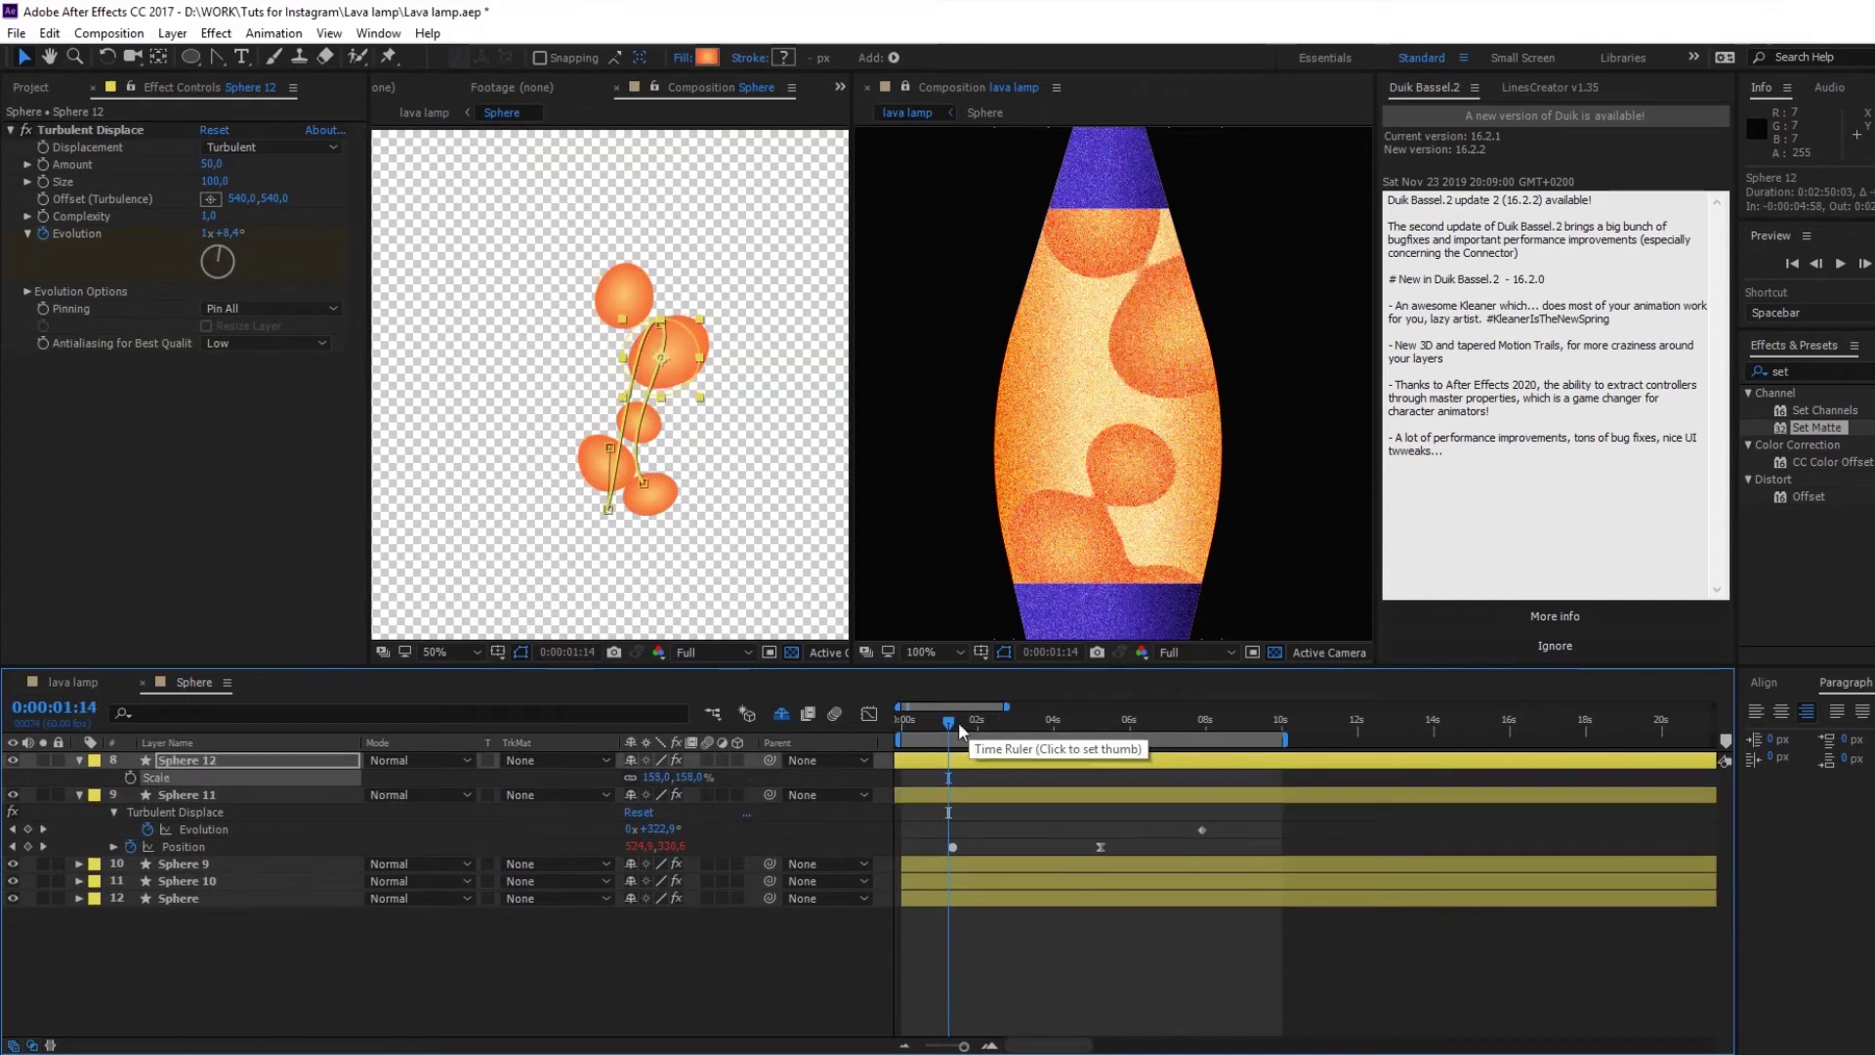
{"action": "left_click", "coordinate": [68, 680]}
{"action": "key", "text": "space"}
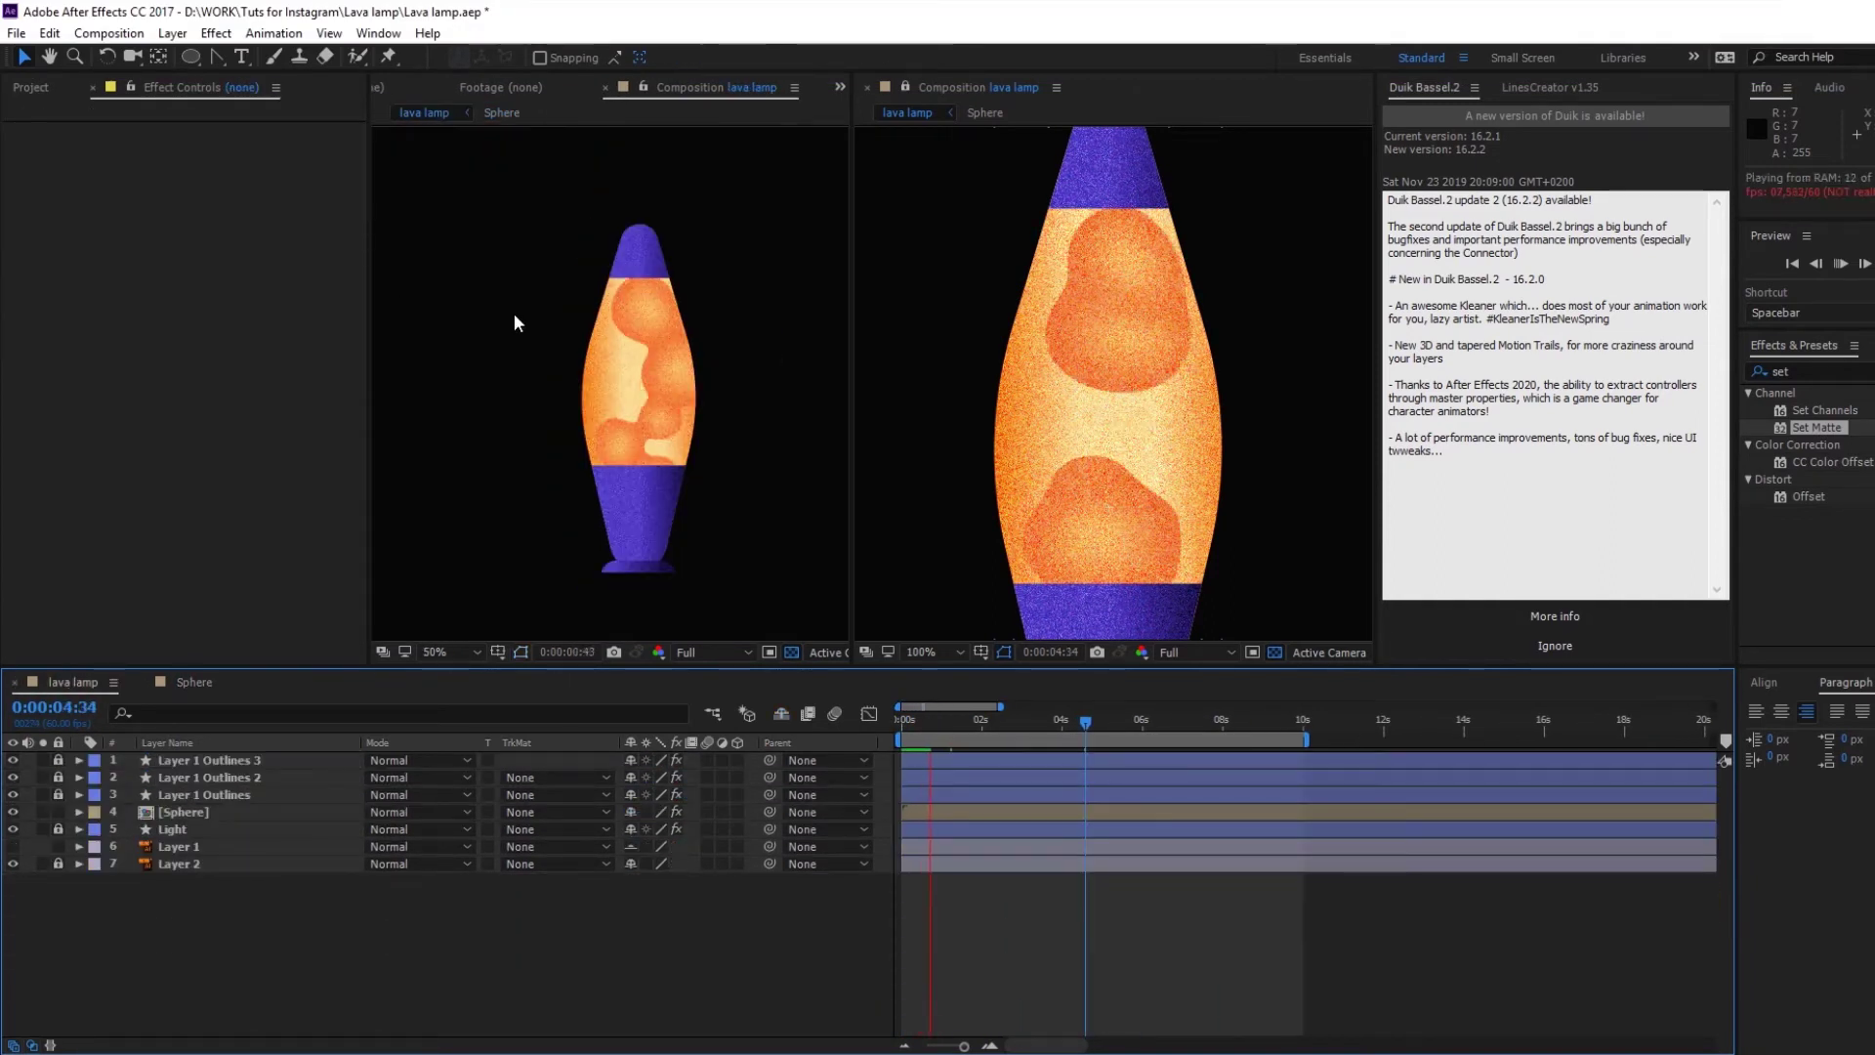
Step: In the Sphere comp, scale Sphere 12 to 150% and Sphere 11 to 121%
{"action": "left_click", "coordinate": [194, 682]}
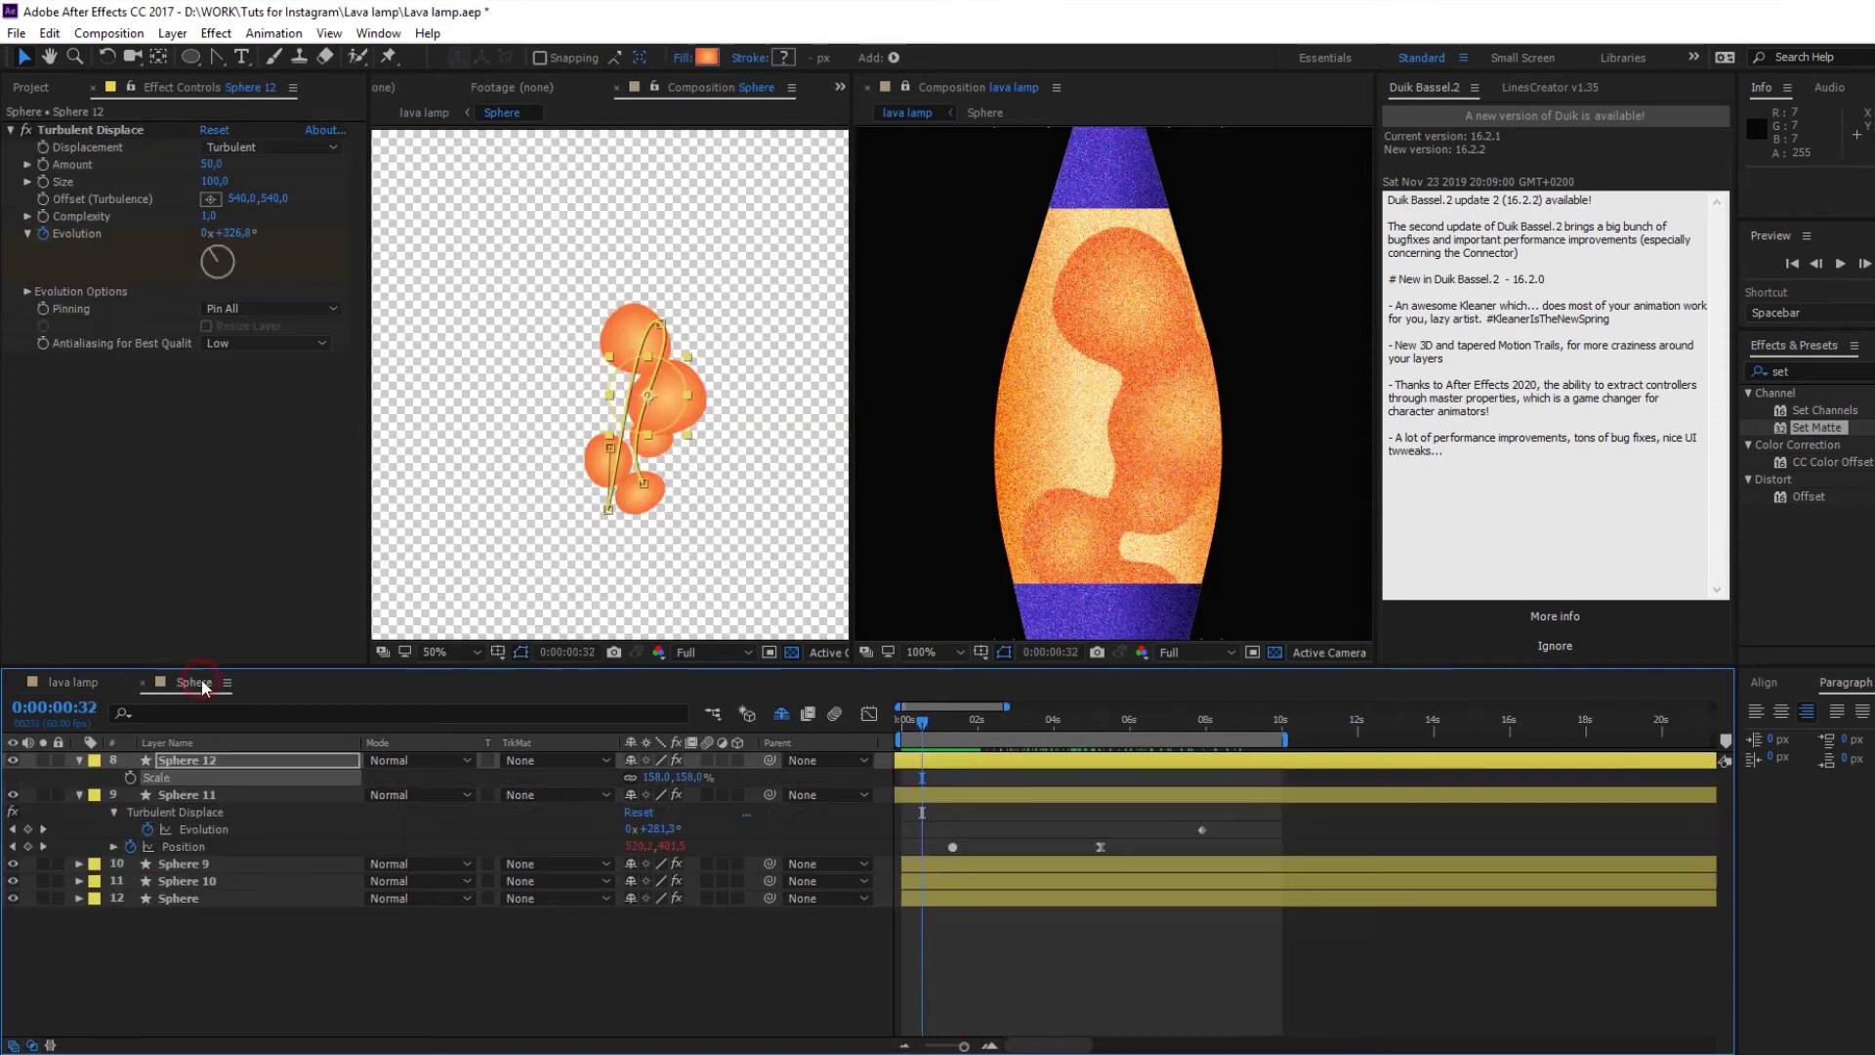
{"action": "key", "text": "p"}
{"action": "key", "text": "space"}
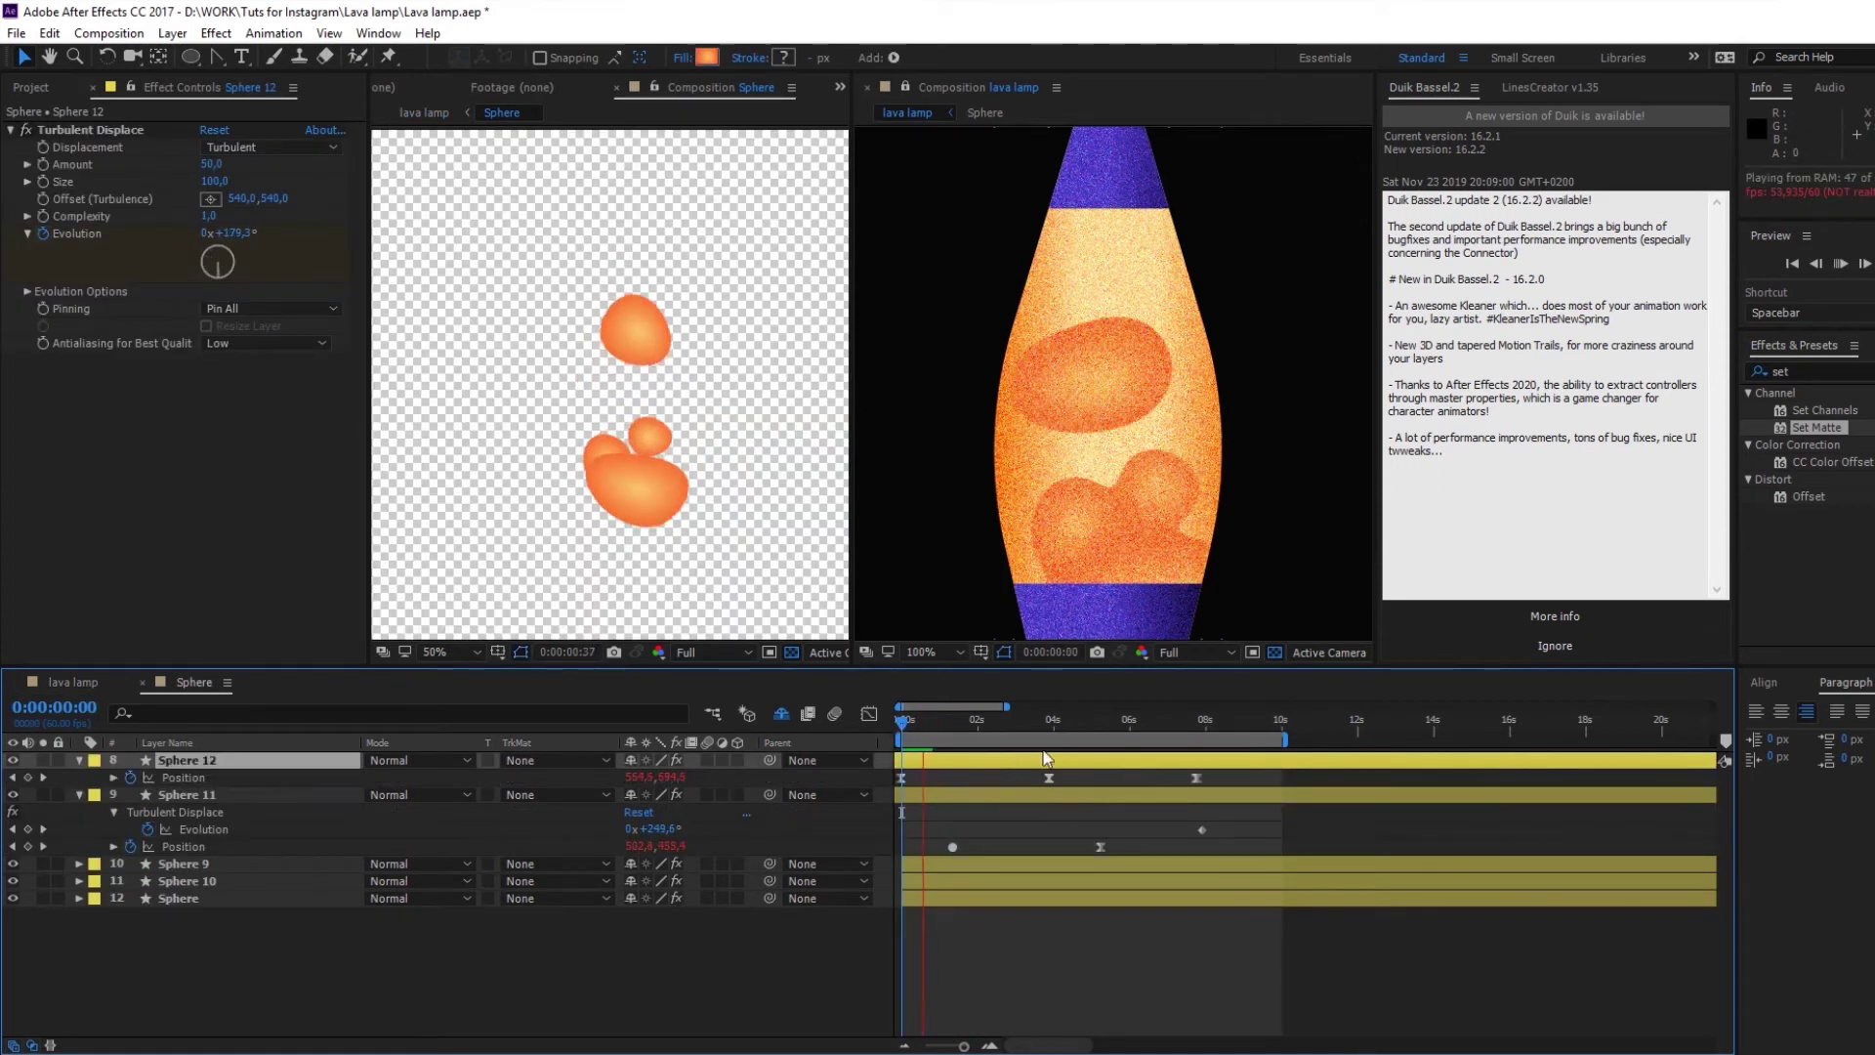
{"action": "key", "text": "ctrl+Down"}
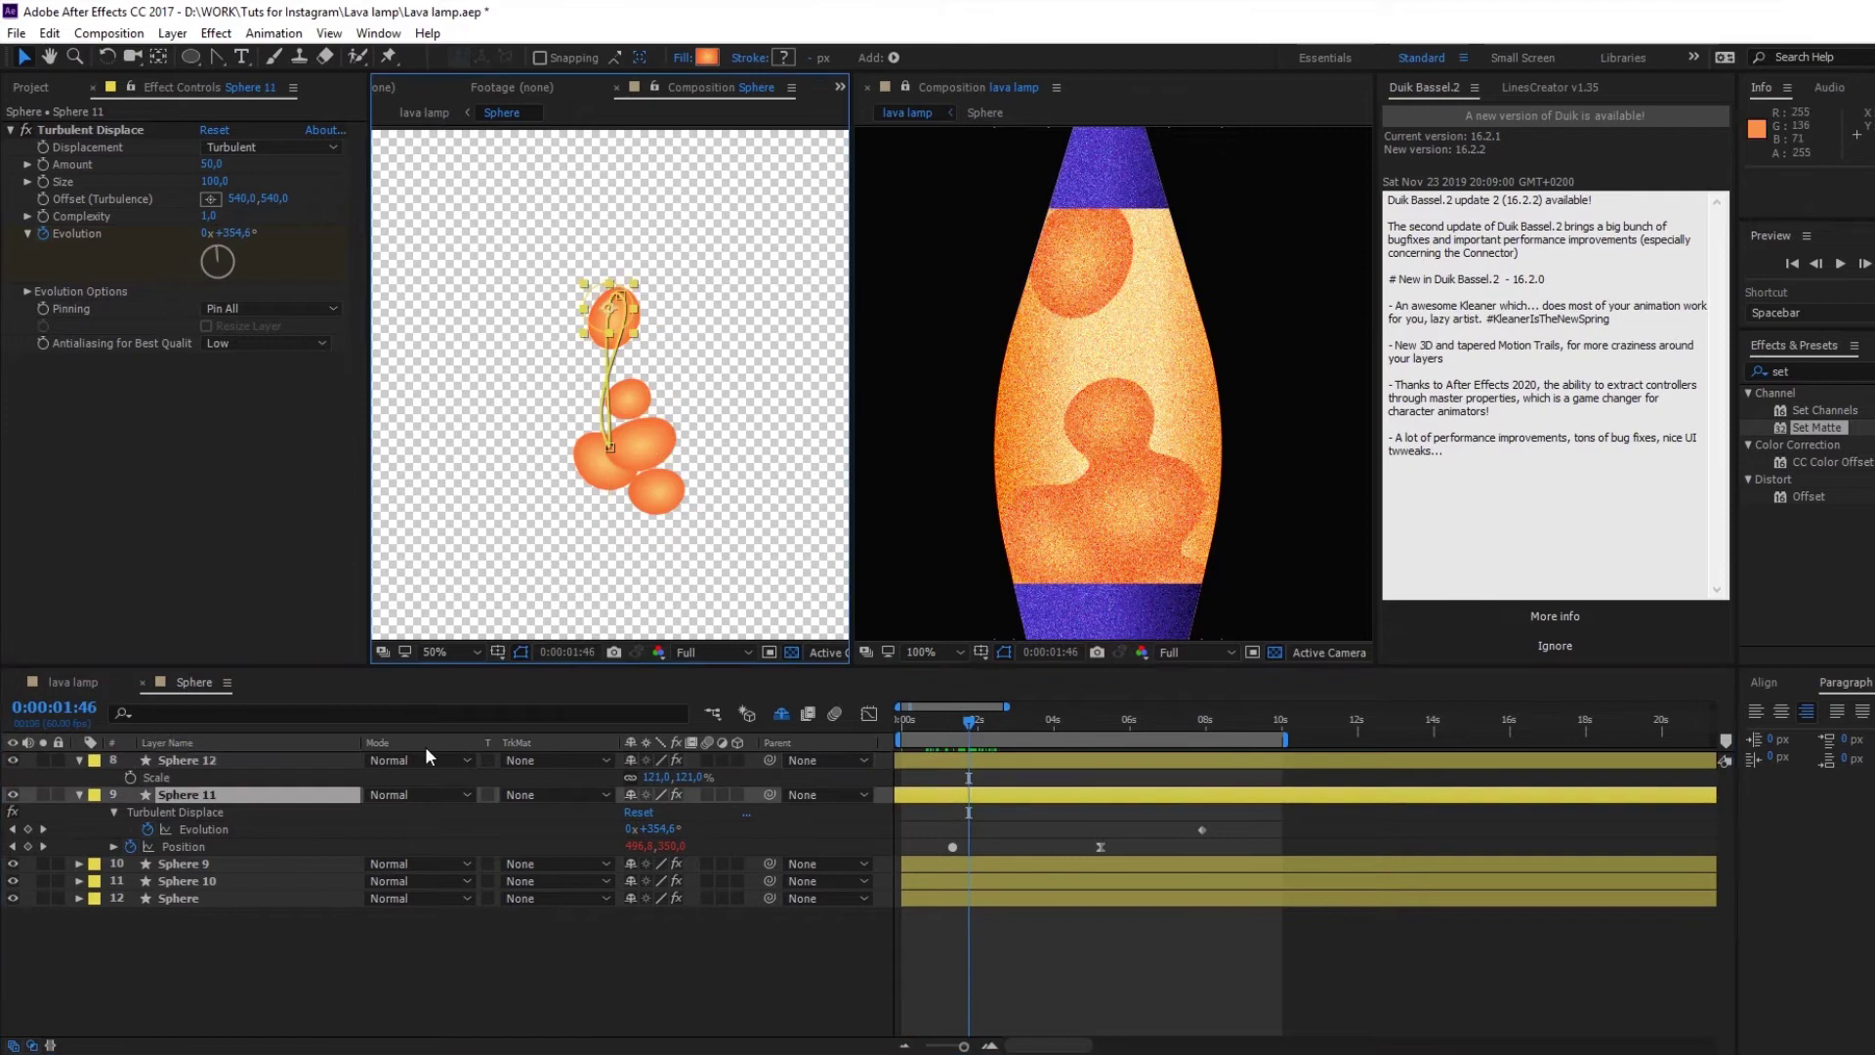
{"action": "key", "text": "s"}
{"action": "mouse_move", "coordinate": [933, 728]}
{"action": "left_mouse_down"}
{"action": "mouse_move", "coordinate": [1001, 724]}
{"action": "mouse_move", "coordinate": [939, 730]}
{"action": "left_mouse_up"}
Step: Preview the lava lamp comp with the larger blobs
{"action": "left_click", "coordinate": [74, 681]}
{"action": "key", "text": "space"}
{"action": "left_click", "coordinate": [1016, 542]}
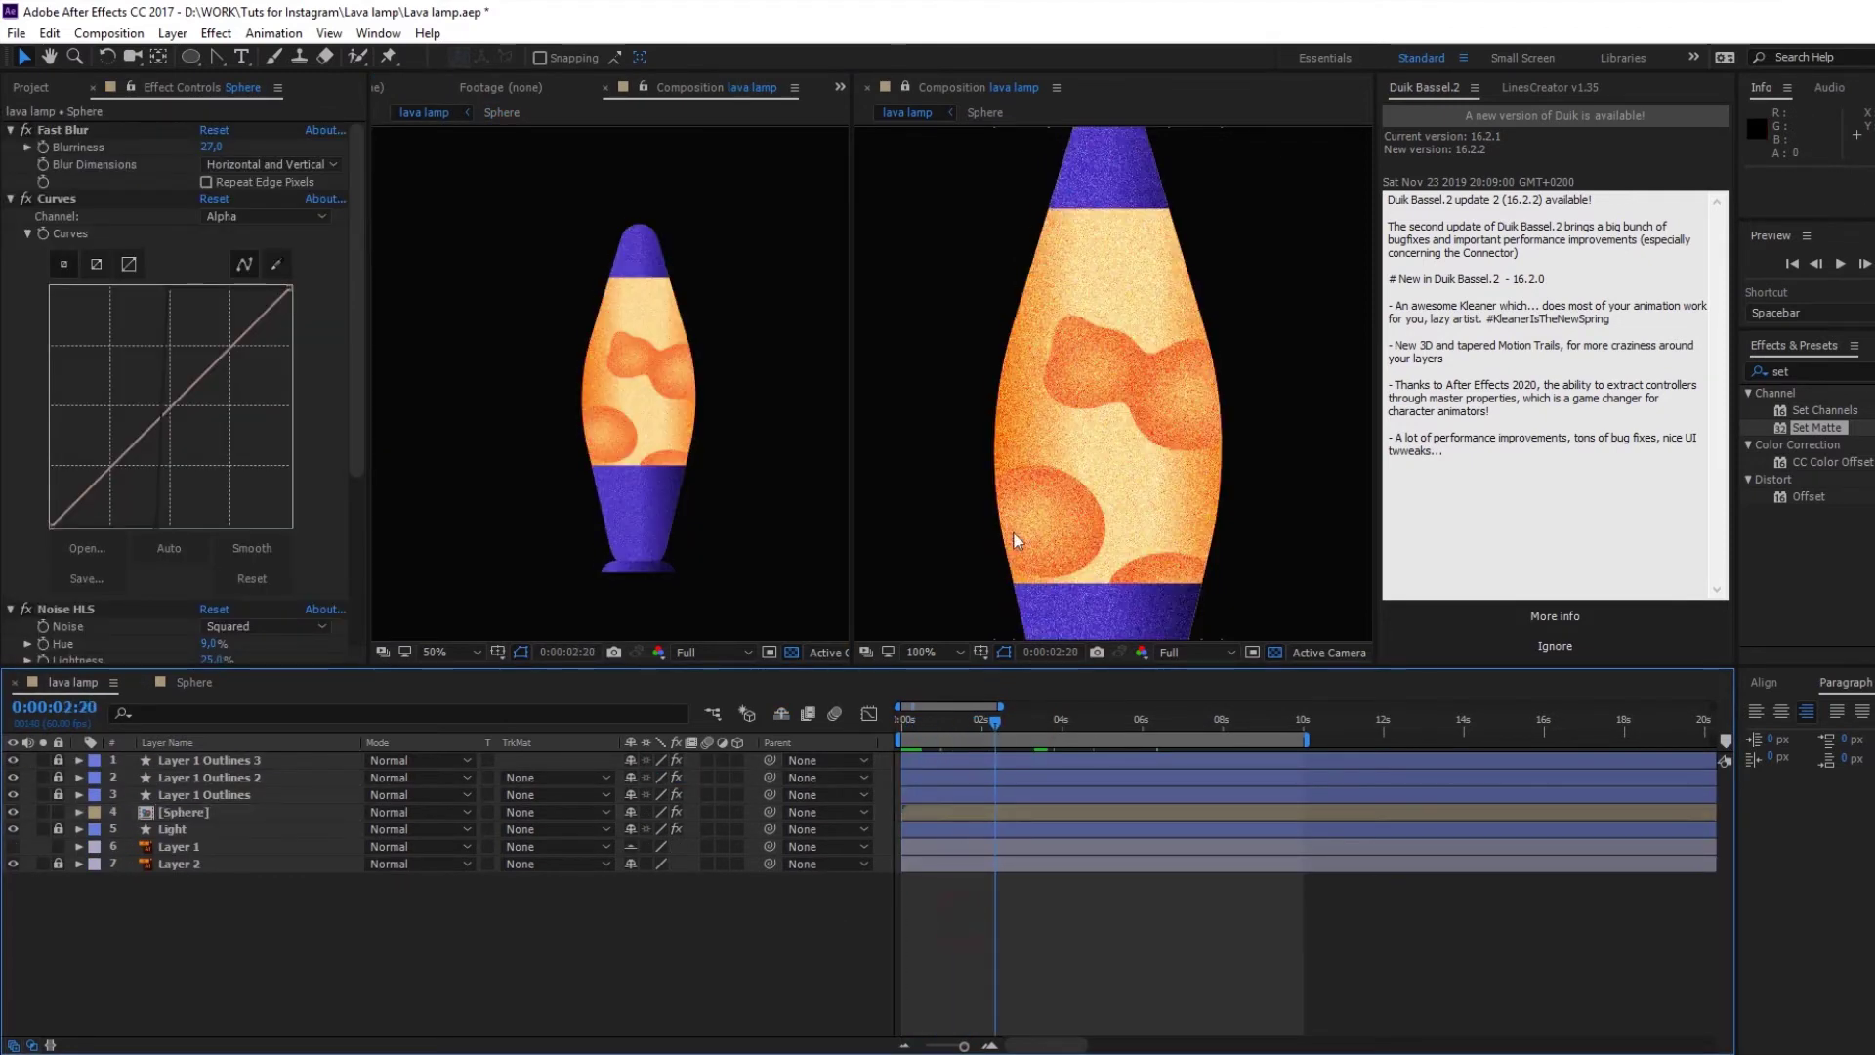
Step: Unlock and duplicate Light as Light 2, then hide Group 7's gradient fill
{"action": "left_click", "coordinate": [57, 829]}
{"action": "key", "text": "ctrl+d"}
{"action": "key", "text": "ctrl+shift+bracketright"}
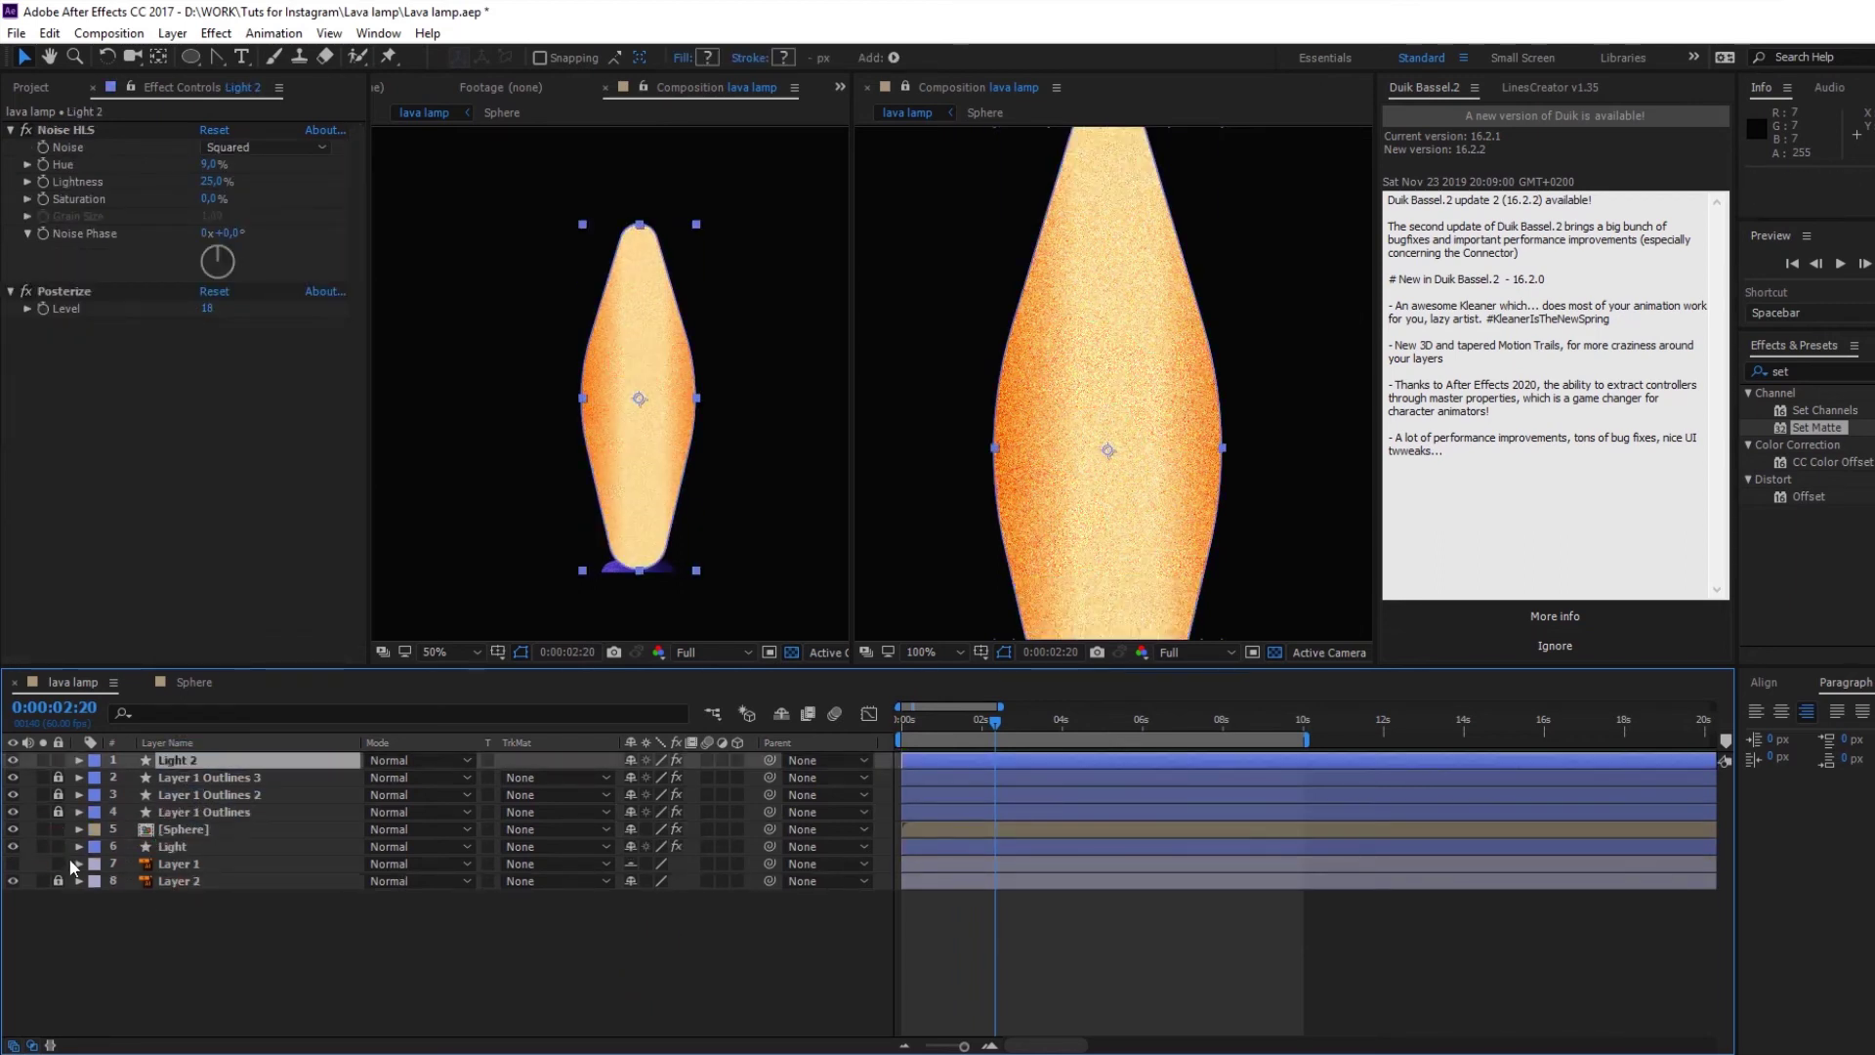
{"action": "left_click", "coordinate": [79, 759]}
{"action": "left_click", "coordinate": [97, 777]}
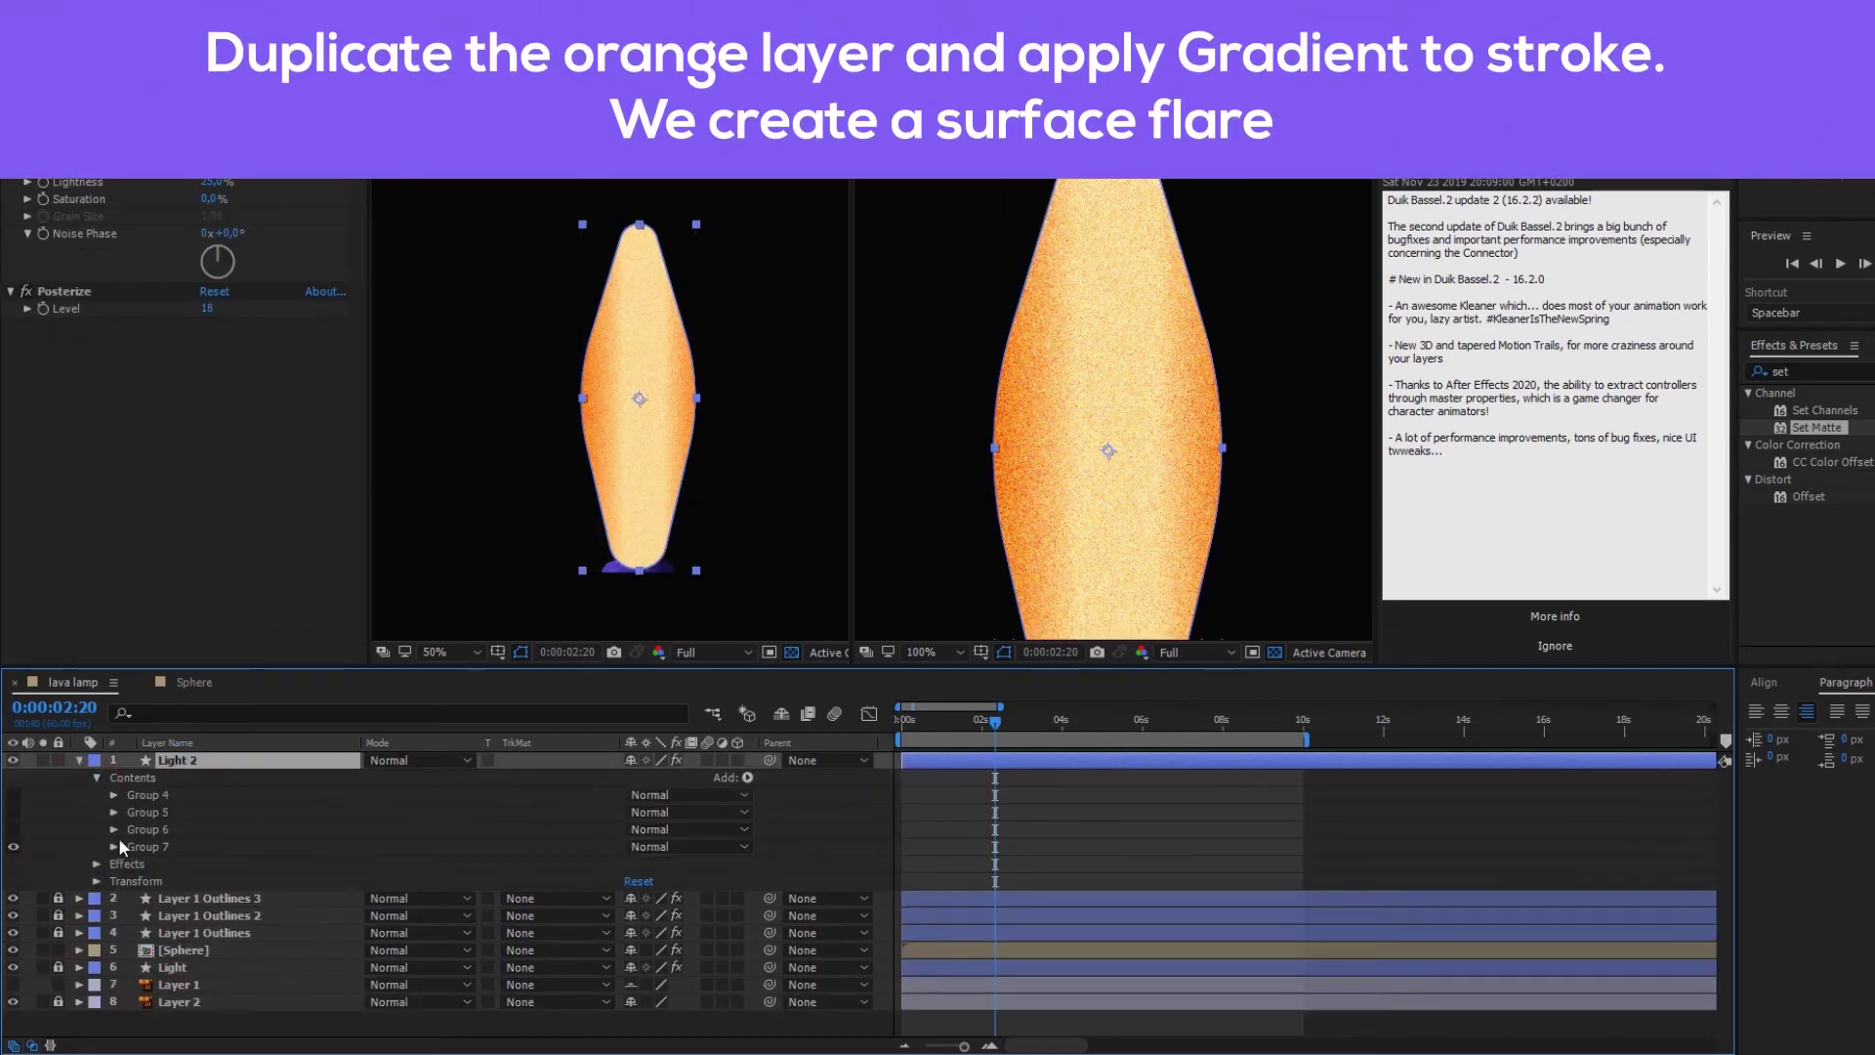
{"action": "left_click", "coordinate": [114, 847]}
{"action": "left_click", "coordinate": [14, 882]}
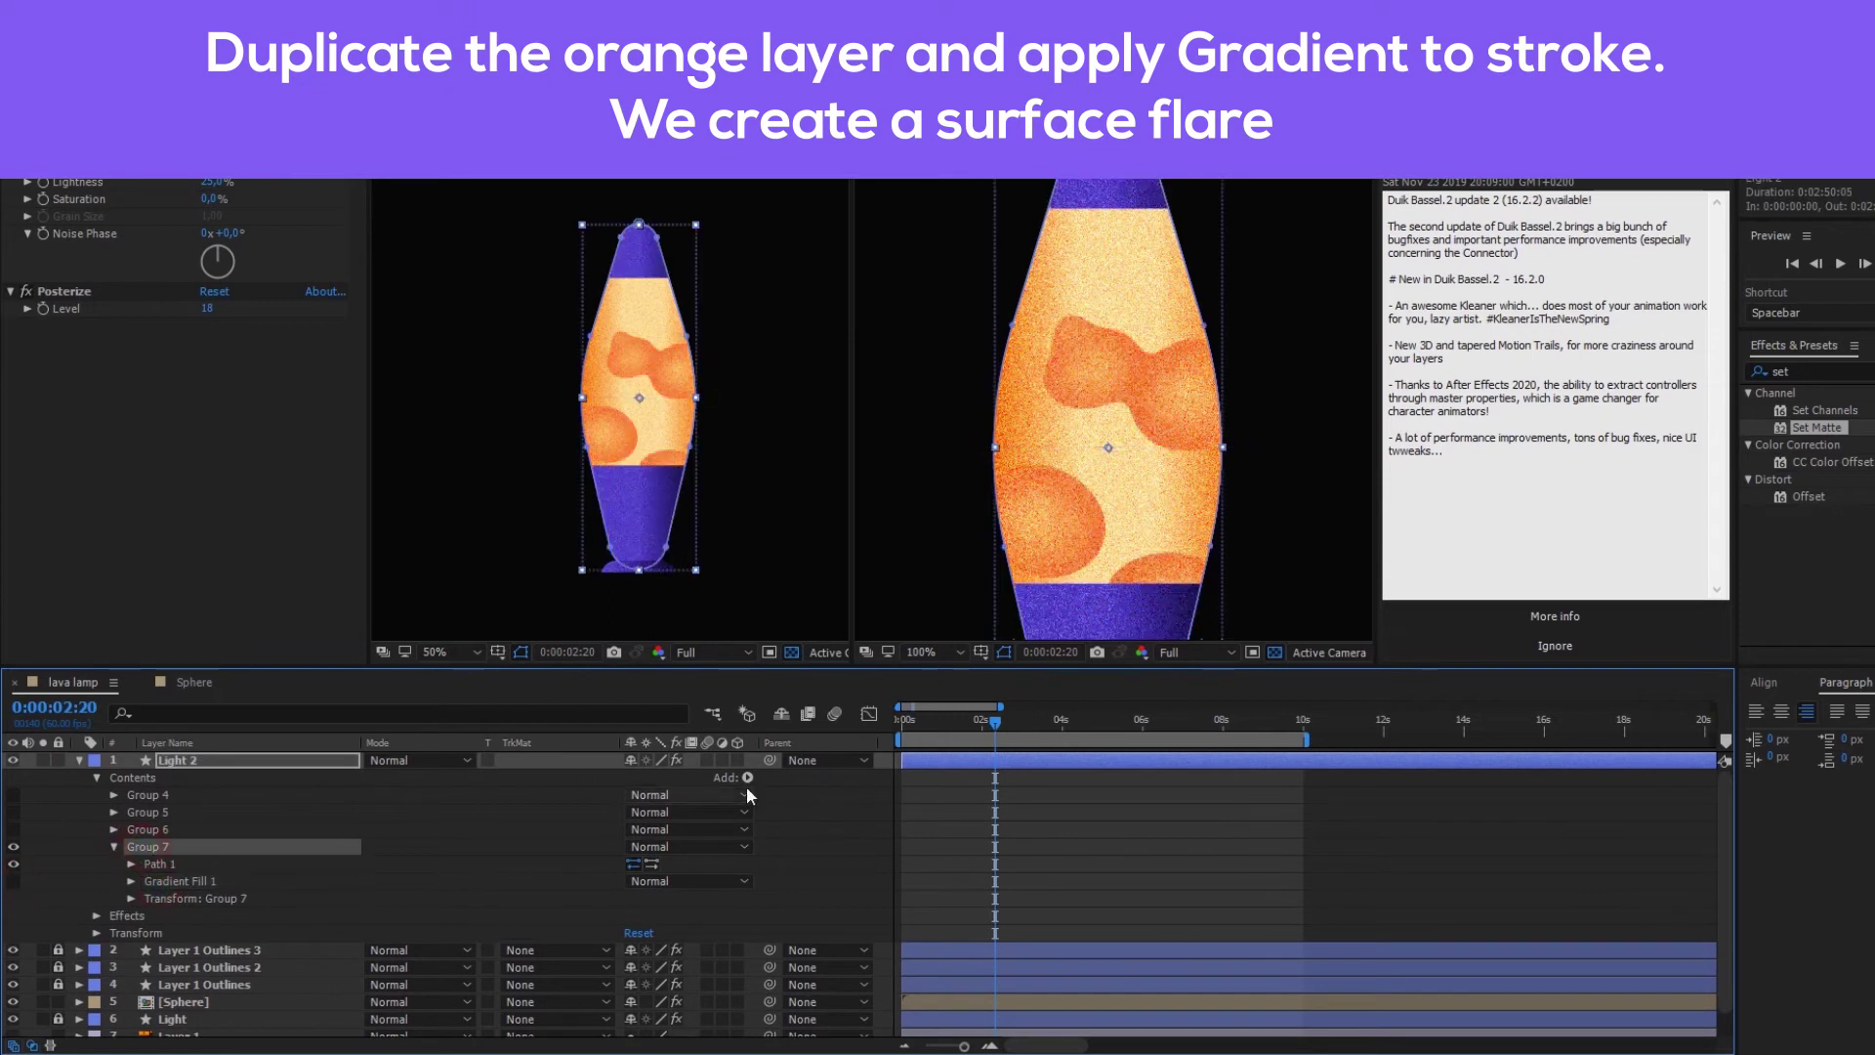
Step: Shrink Group 7's lamp-shaped path narrower and shorter inside the lamp
{"action": "double_click", "coordinate": [684, 564]}
{"action": "scroll", "coordinate": [682, 562], "scroll_direction": "up", "scroll_amount": 4}
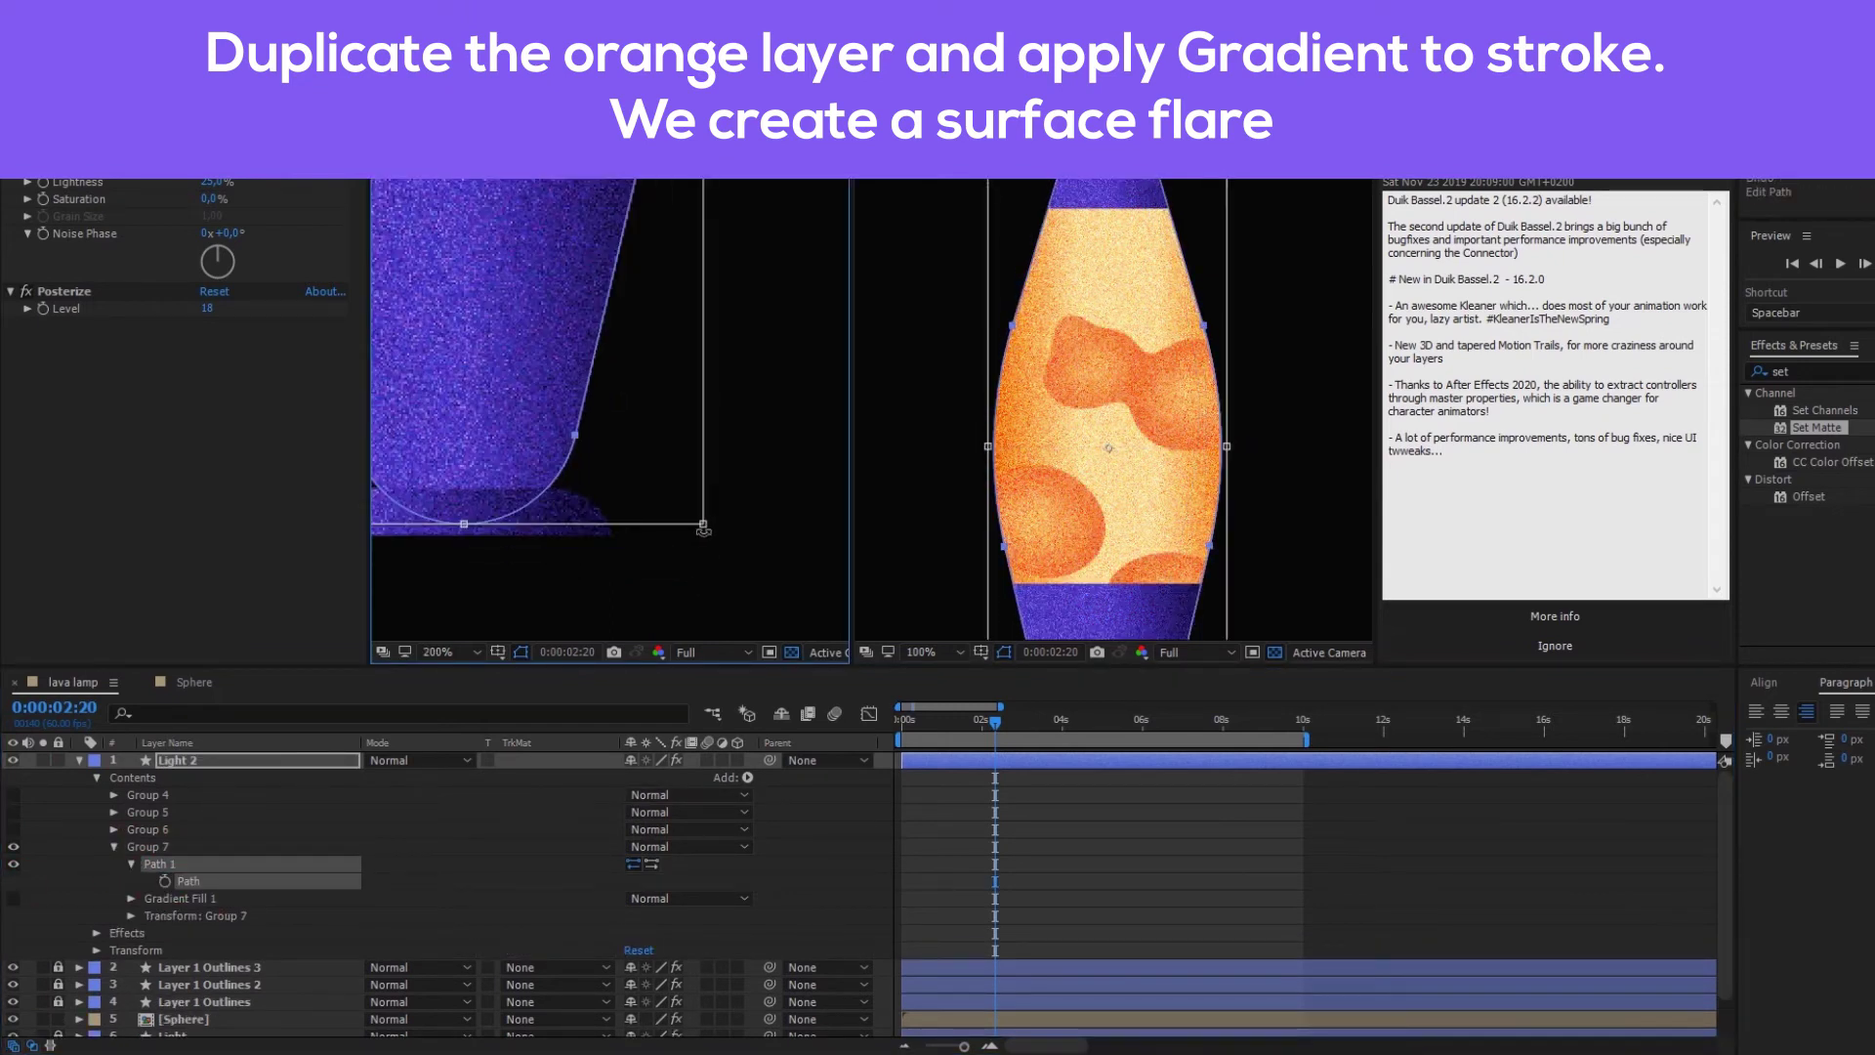
{"action": "left_click_drag", "start_coordinate": [704, 525], "coordinate": [670, 495]}
{"action": "scroll", "coordinate": [670, 501], "scroll_direction": "down", "scroll_amount": 4}
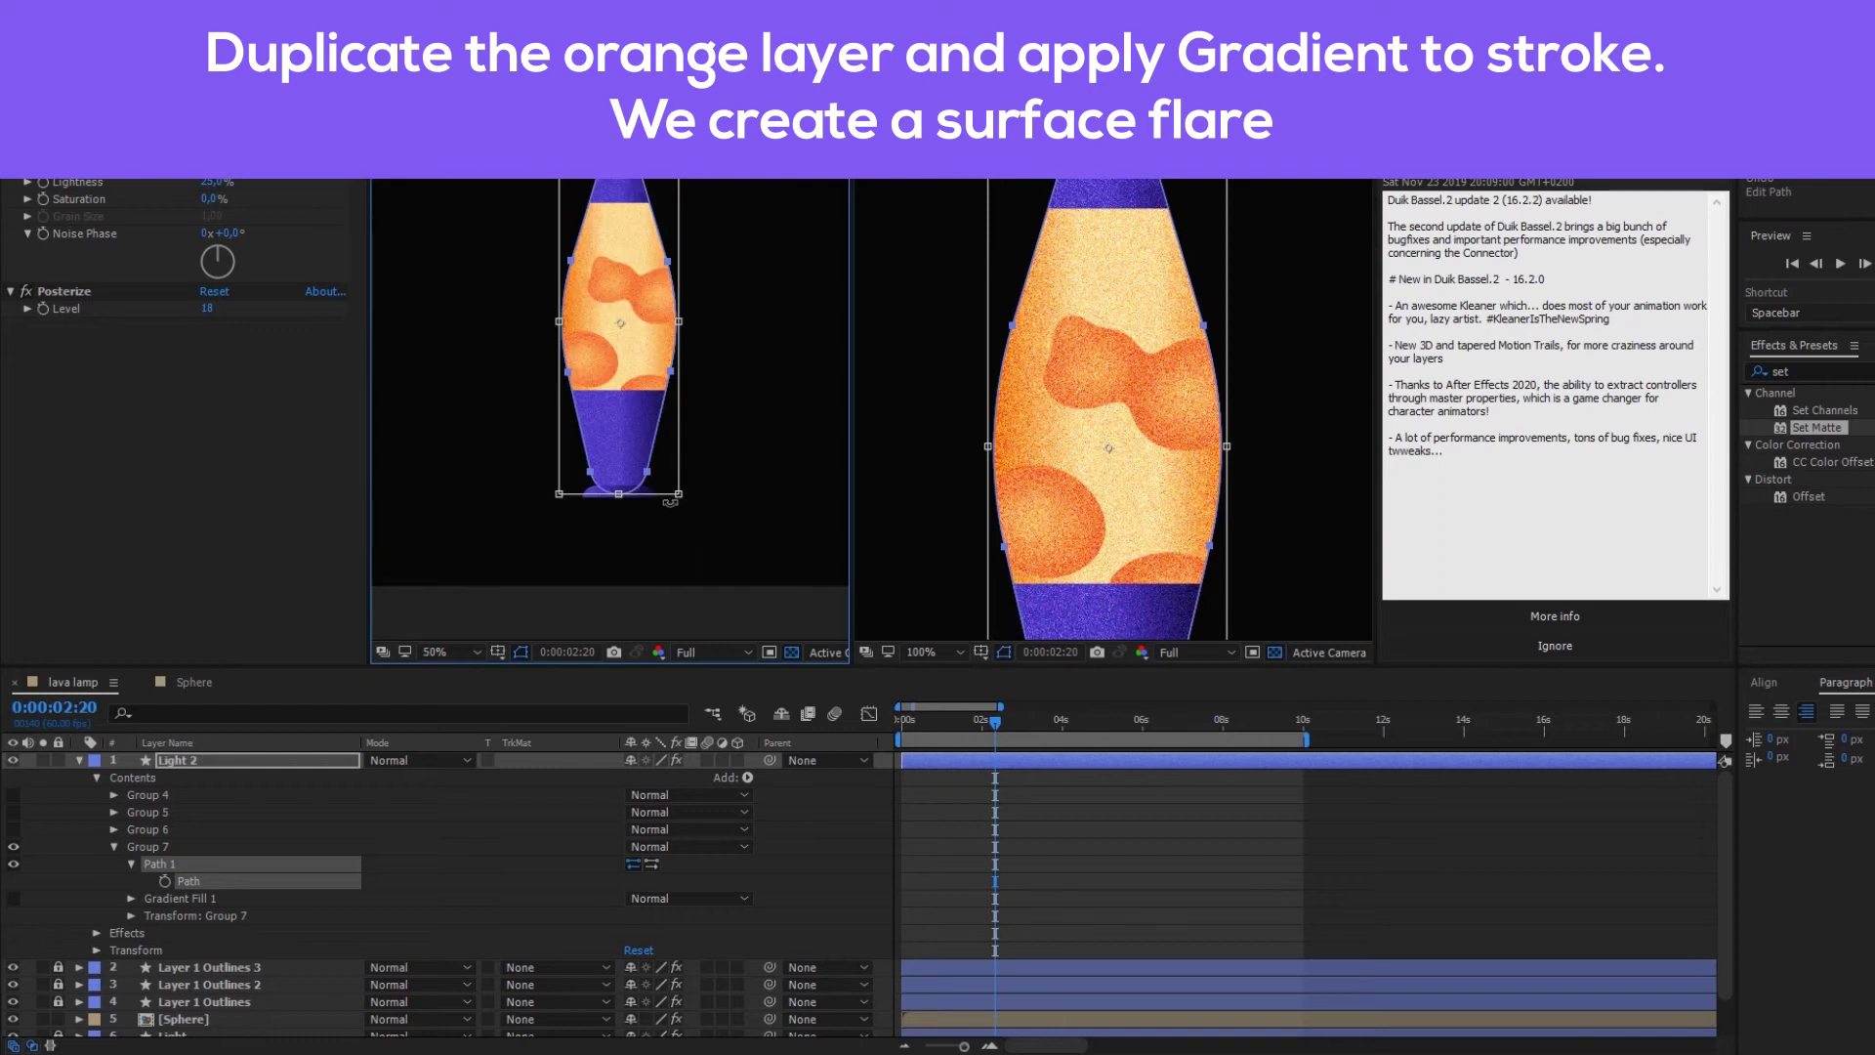
{"action": "double_click", "coordinate": [672, 372]}
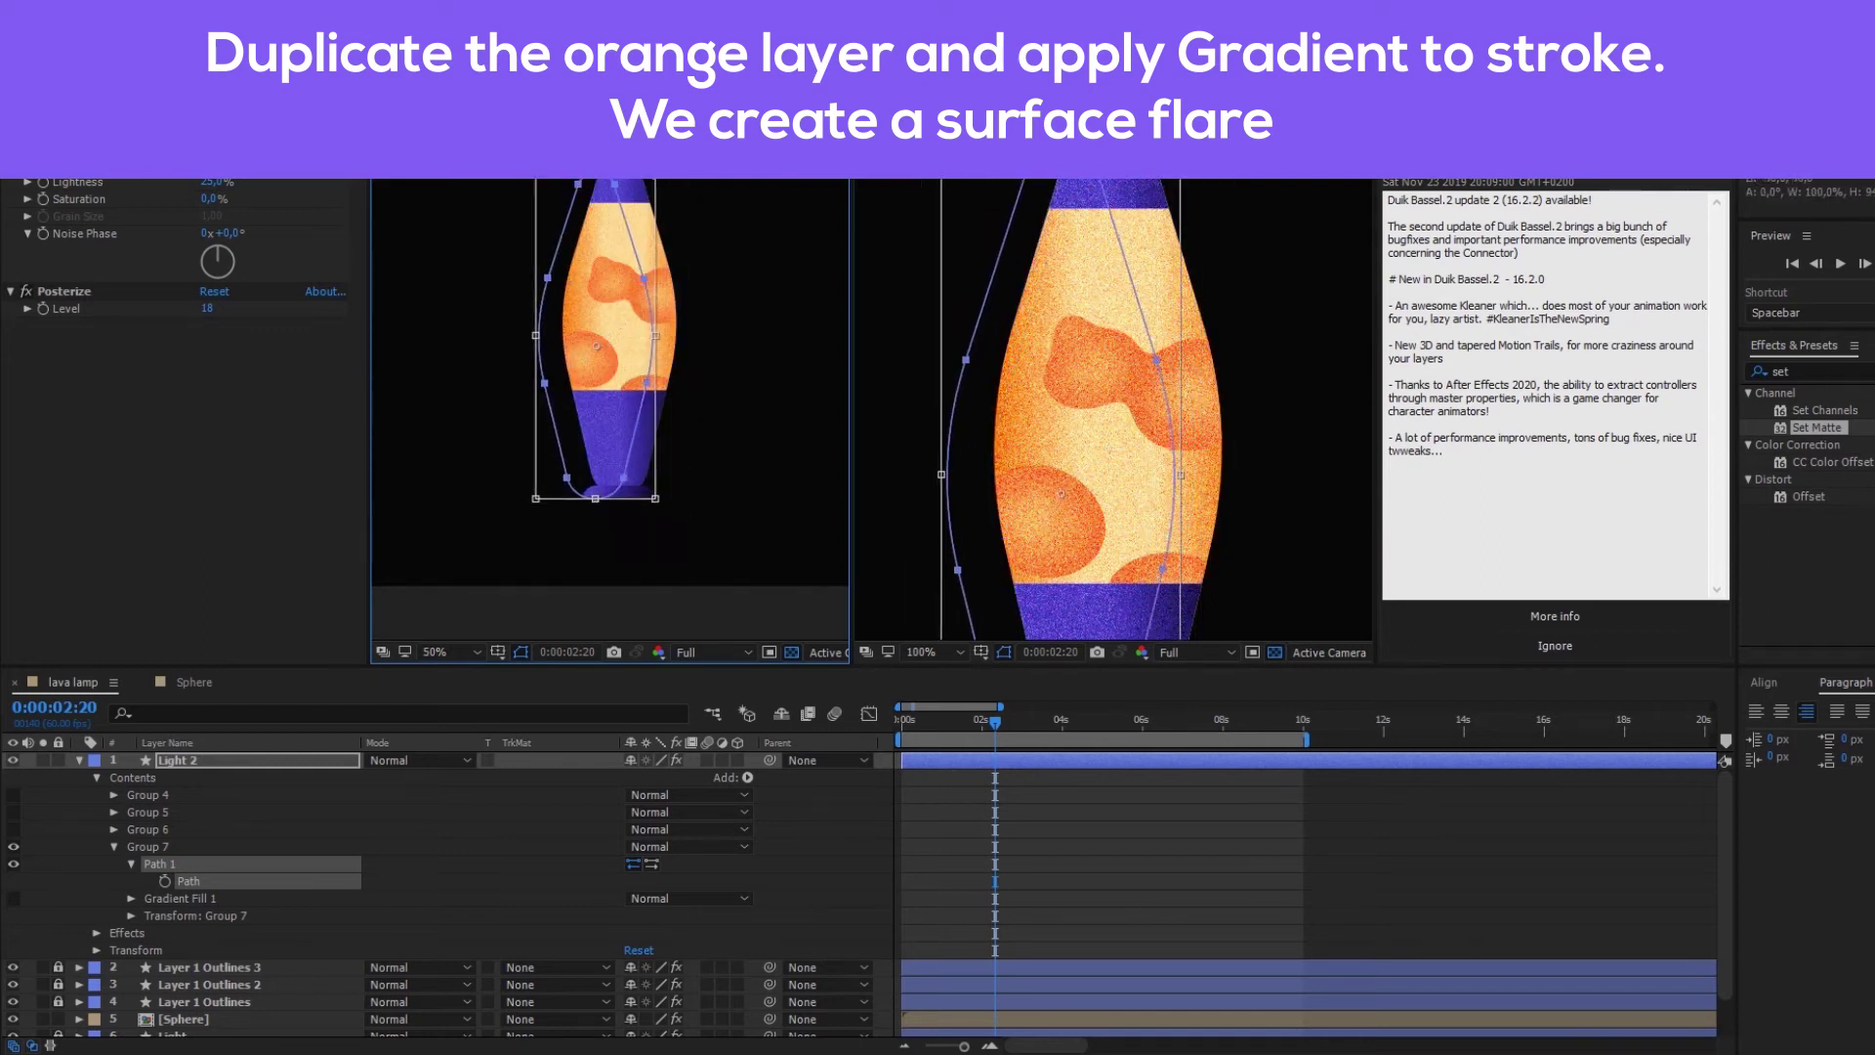
{"action": "left_click_drag", "start_coordinate": [679, 493], "coordinate": [651, 476]}
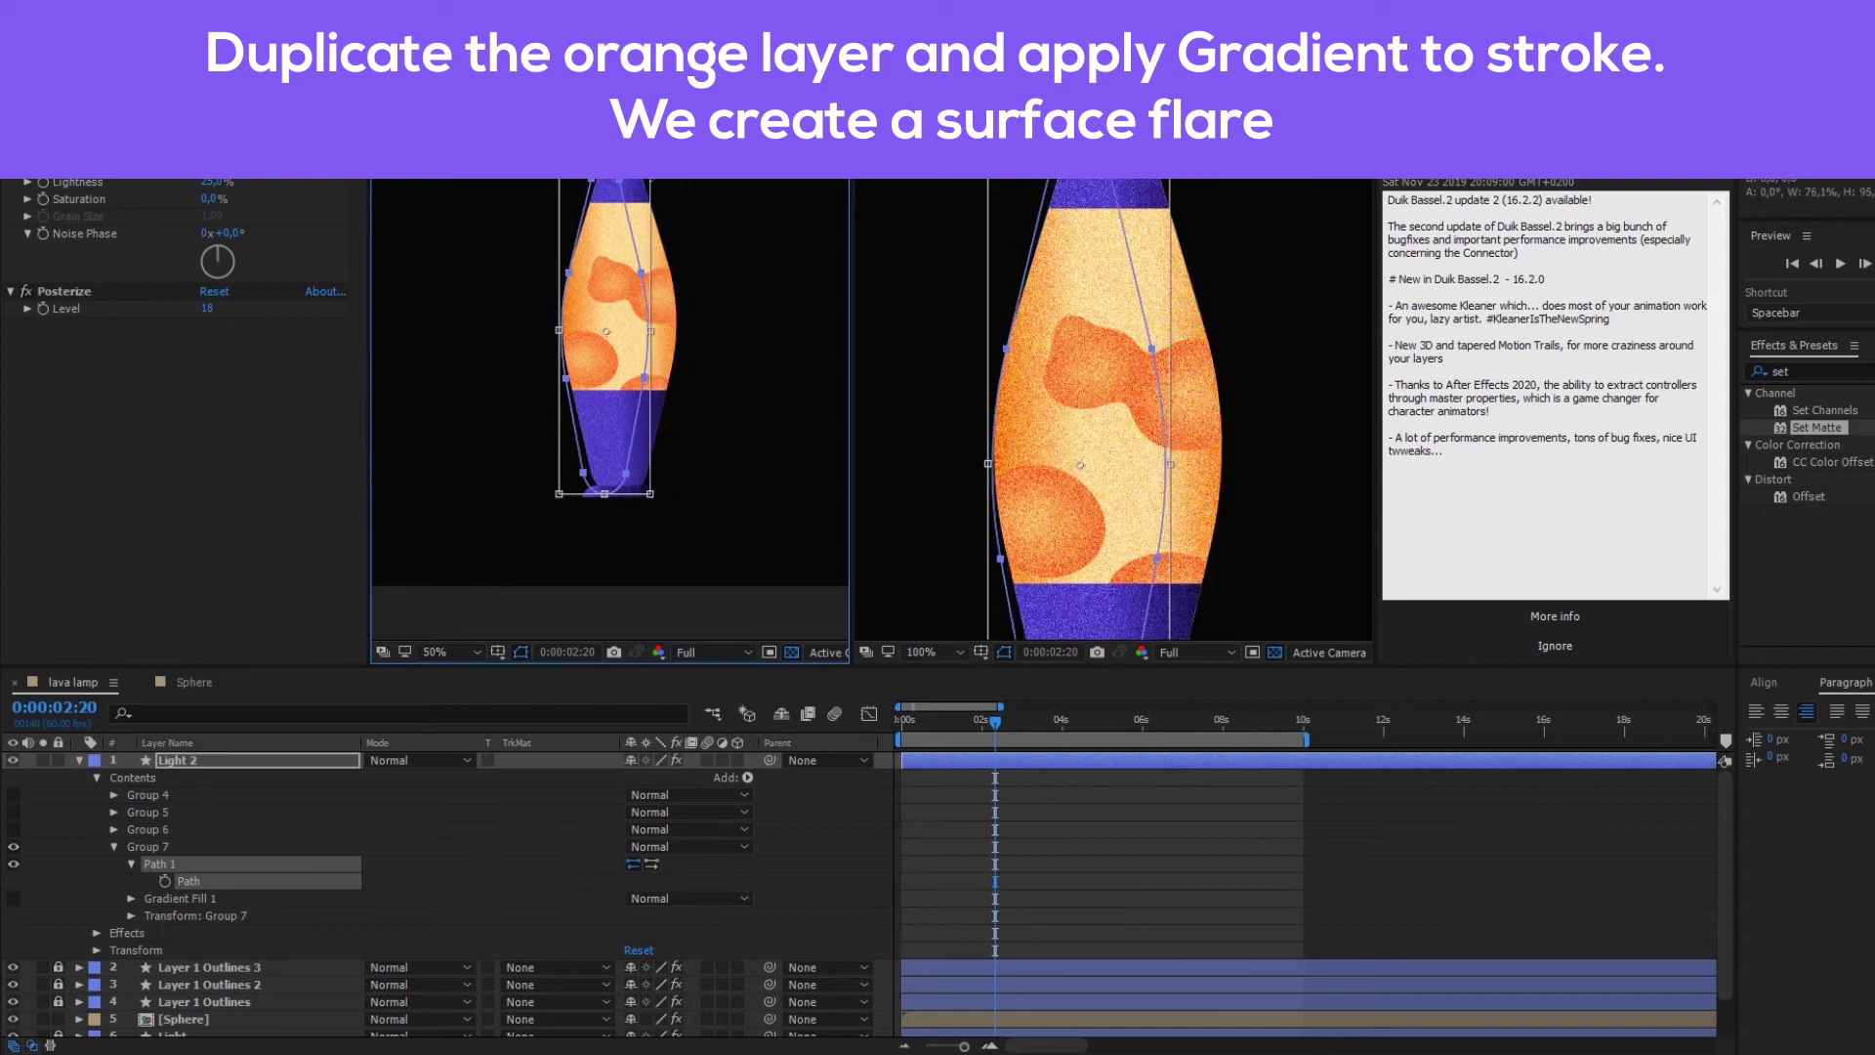
{"action": "left_click", "coordinate": [166, 901]}
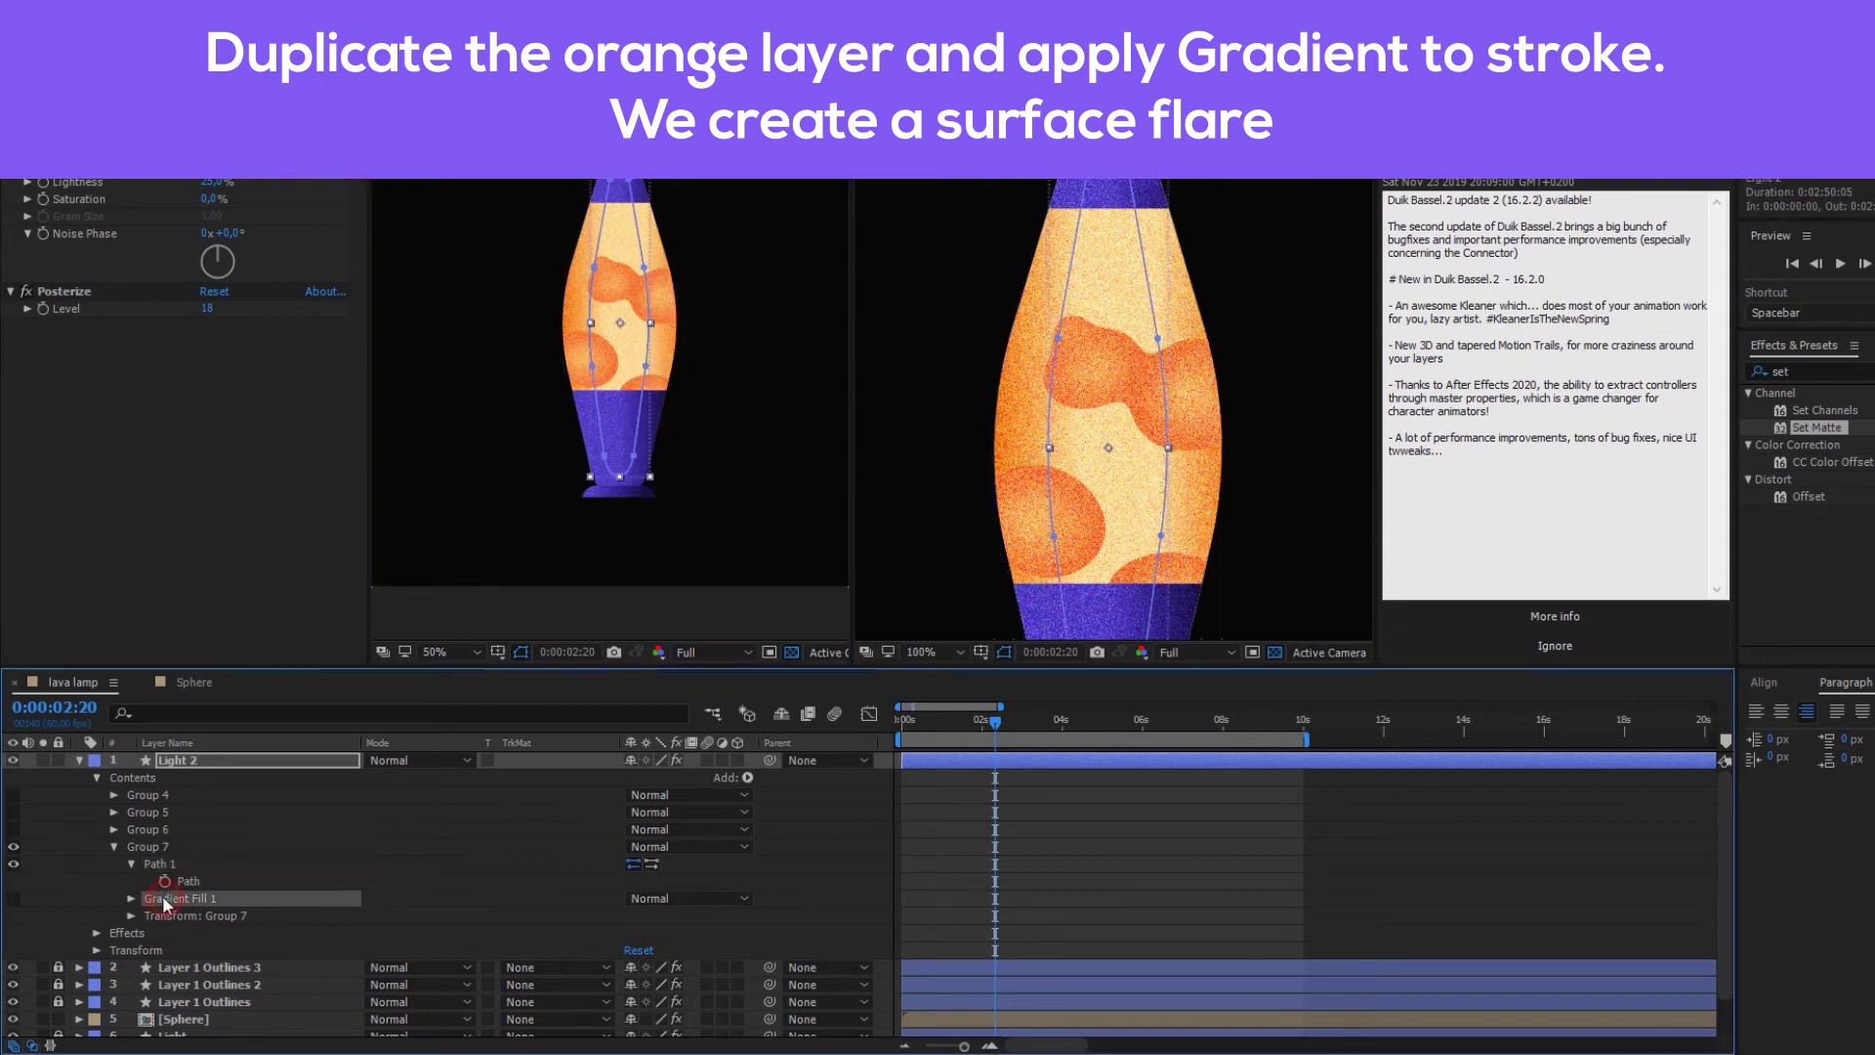
Step: Add a Gradient Stroke to Group 7
{"action": "left_click", "coordinate": [748, 778]}
{"action": "left_click", "coordinate": [830, 526]}
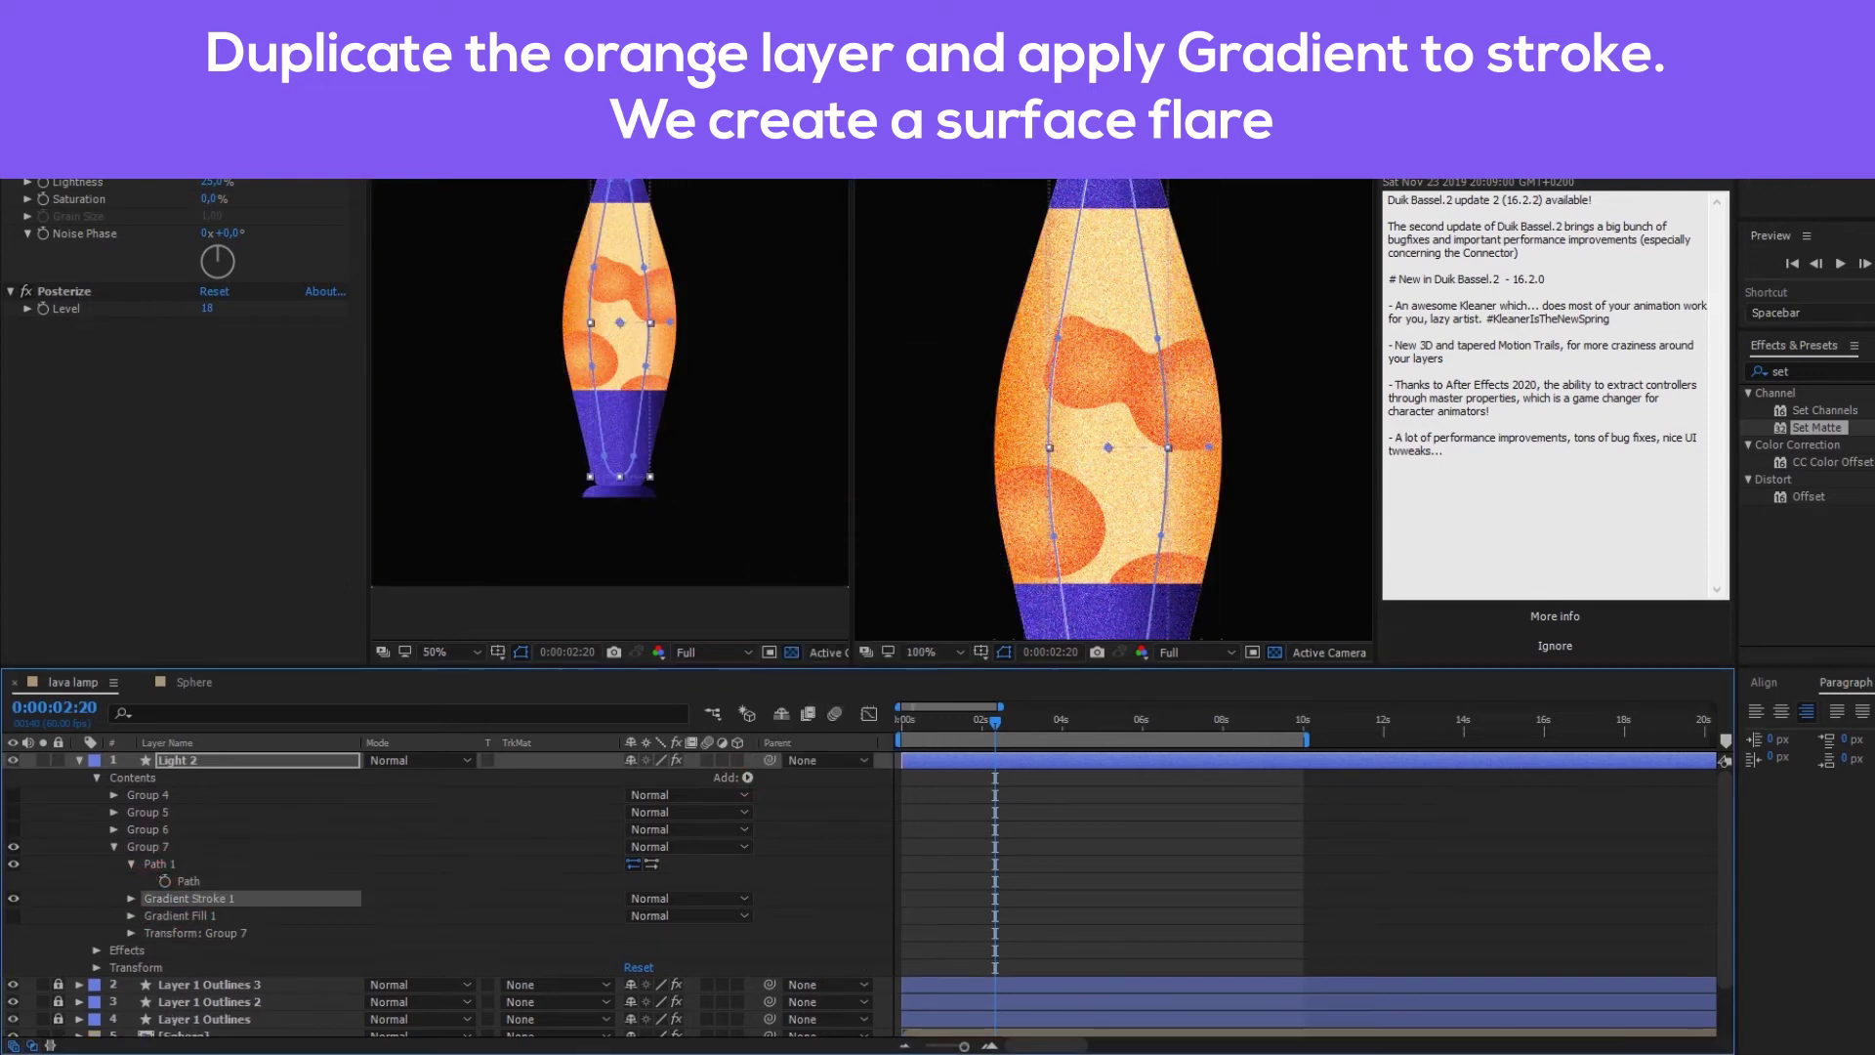
{"action": "left_click", "coordinate": [146, 898]}
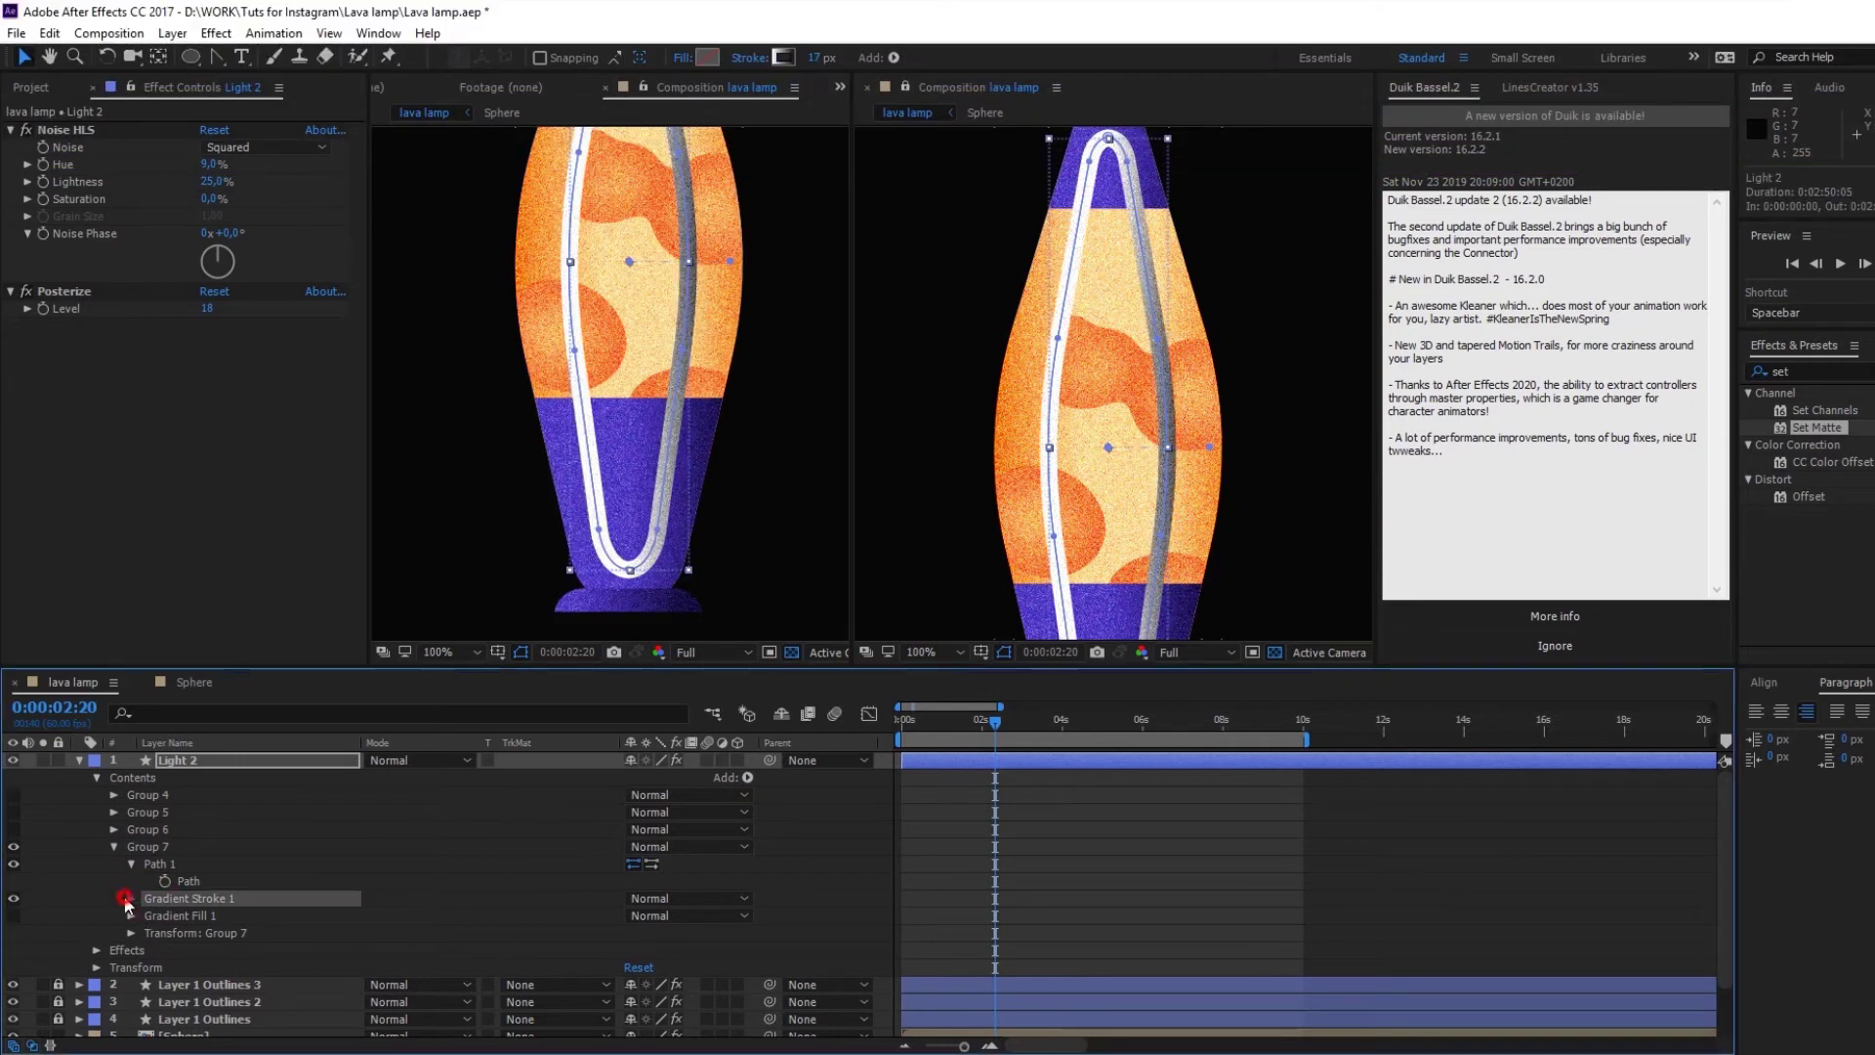
Step: Make the stroke gradient white, fading to 0% opacity, with an opaque stop at 48.8%
{"action": "left_click", "coordinate": [131, 898]}
{"action": "left_click", "coordinate": [663, 923]}
{"action": "mouse_move", "coordinate": [1525, 567]}
{"action": "left_mouse_down"}
{"action": "mouse_move", "coordinate": [1357, 513]}
{"action": "mouse_move", "coordinate": [1208, 497]}
{"action": "left_mouse_up"}
{"action": "left_click", "coordinate": [1759, 400]}
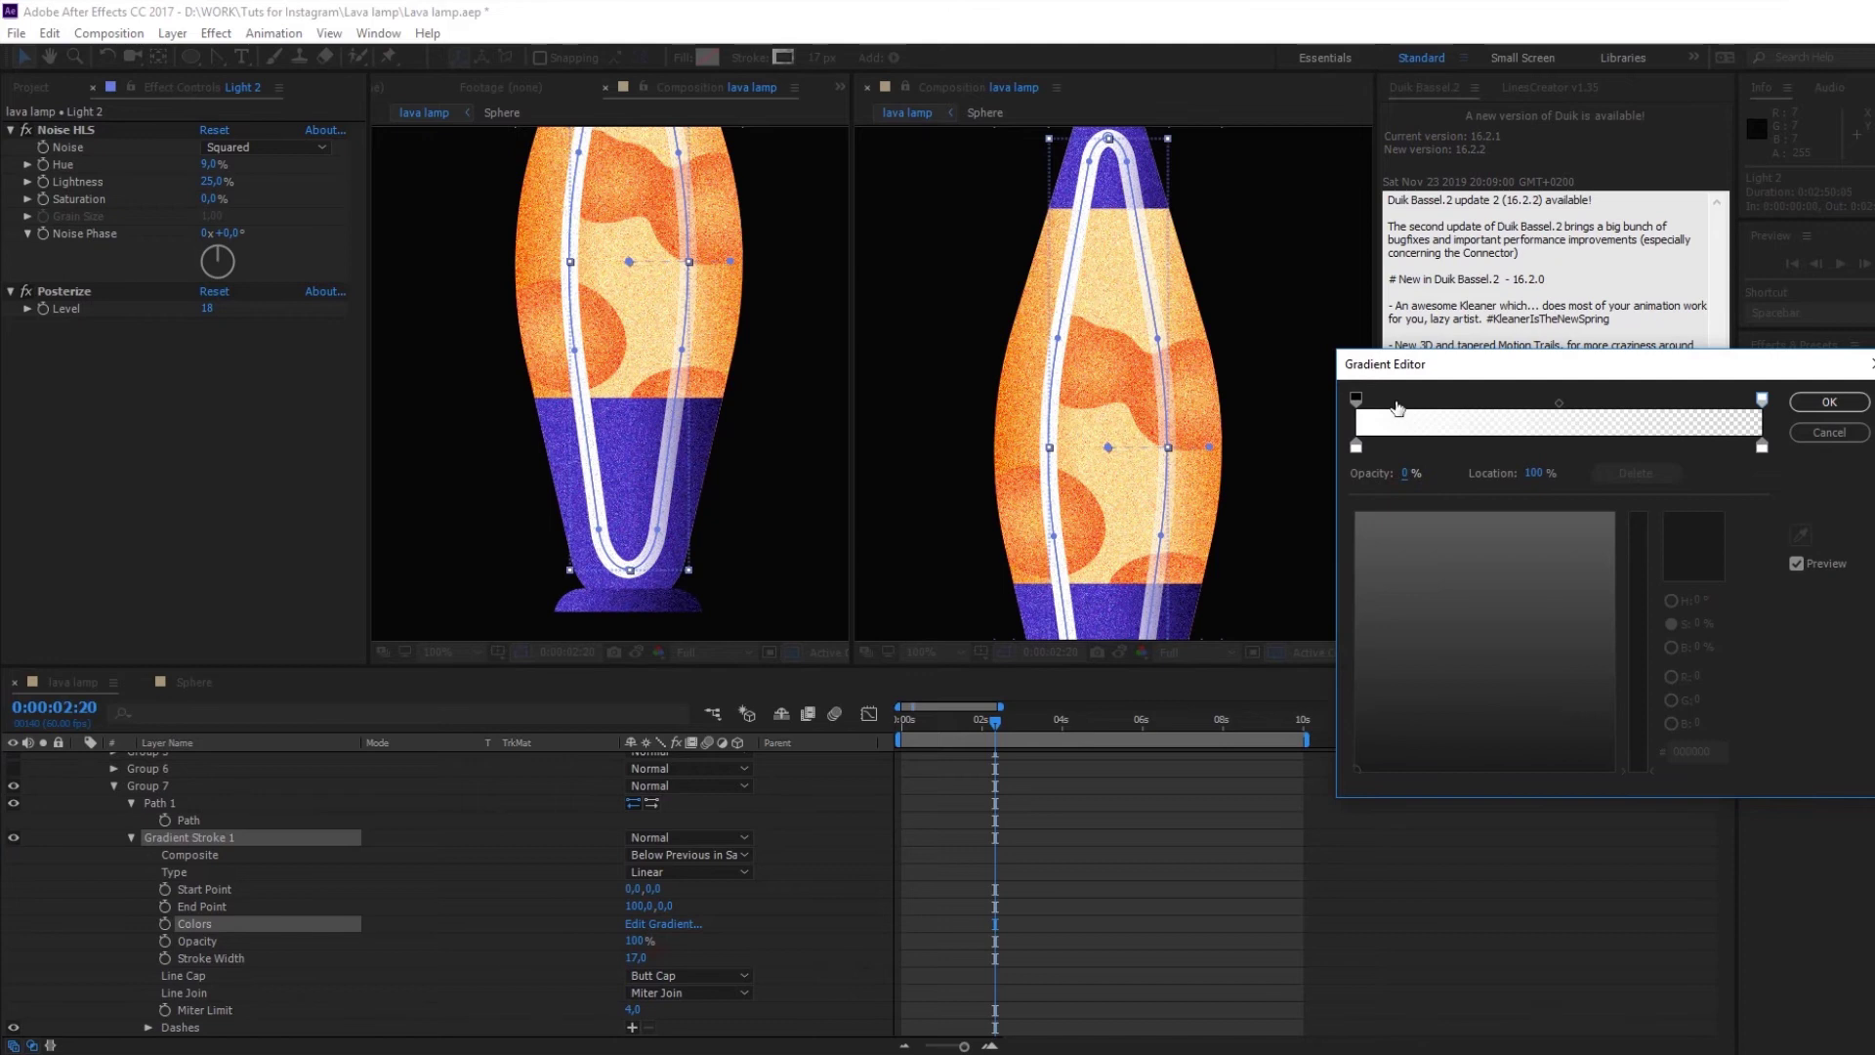
{"action": "left_click_drag", "start_coordinate": [1396, 402], "coordinate": [1554, 420]}
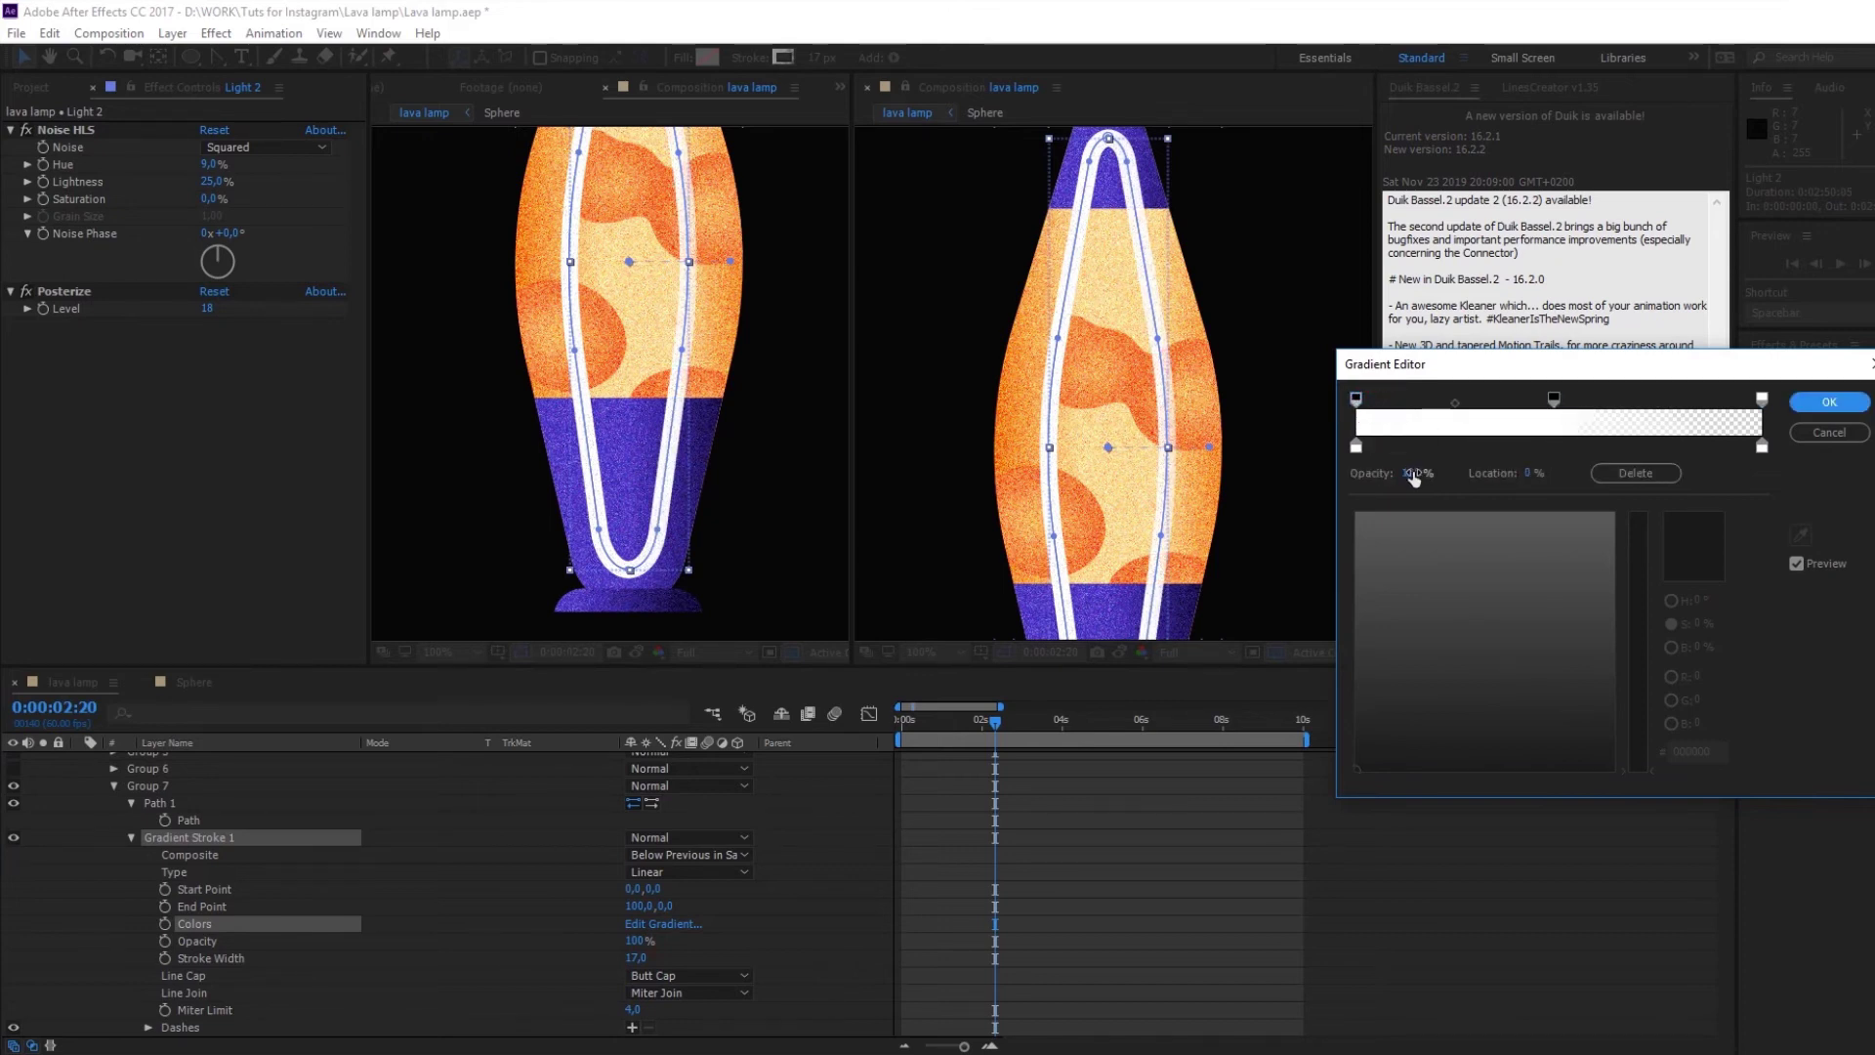
{"action": "left_click", "coordinate": [1829, 402]}
Step: Set the gradient stroke's points to 68,-115 and 56,137, closing the second viewer
{"action": "left_click_drag", "start_coordinate": [629, 262], "coordinate": [689, 237]}
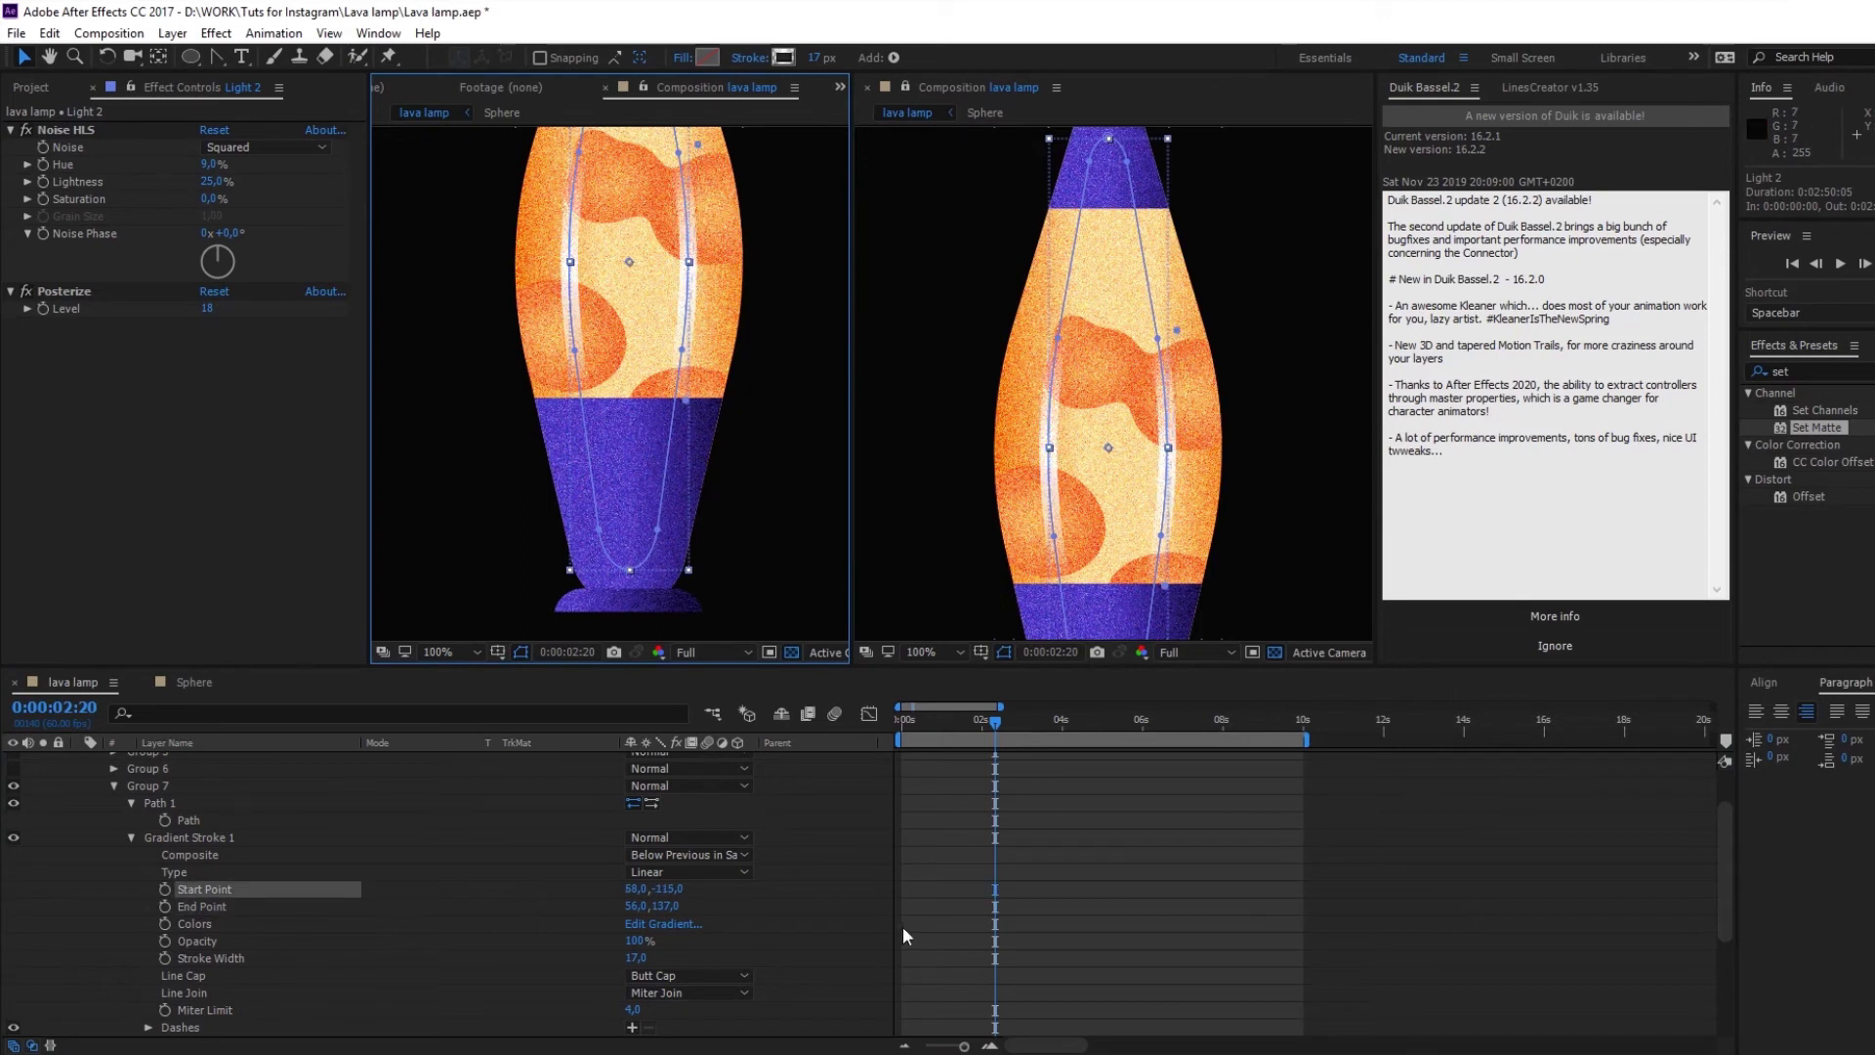
{"action": "left_click_drag", "start_coordinate": [679, 376], "coordinate": [786, 282]}
{"action": "left_click", "coordinate": [867, 87]}
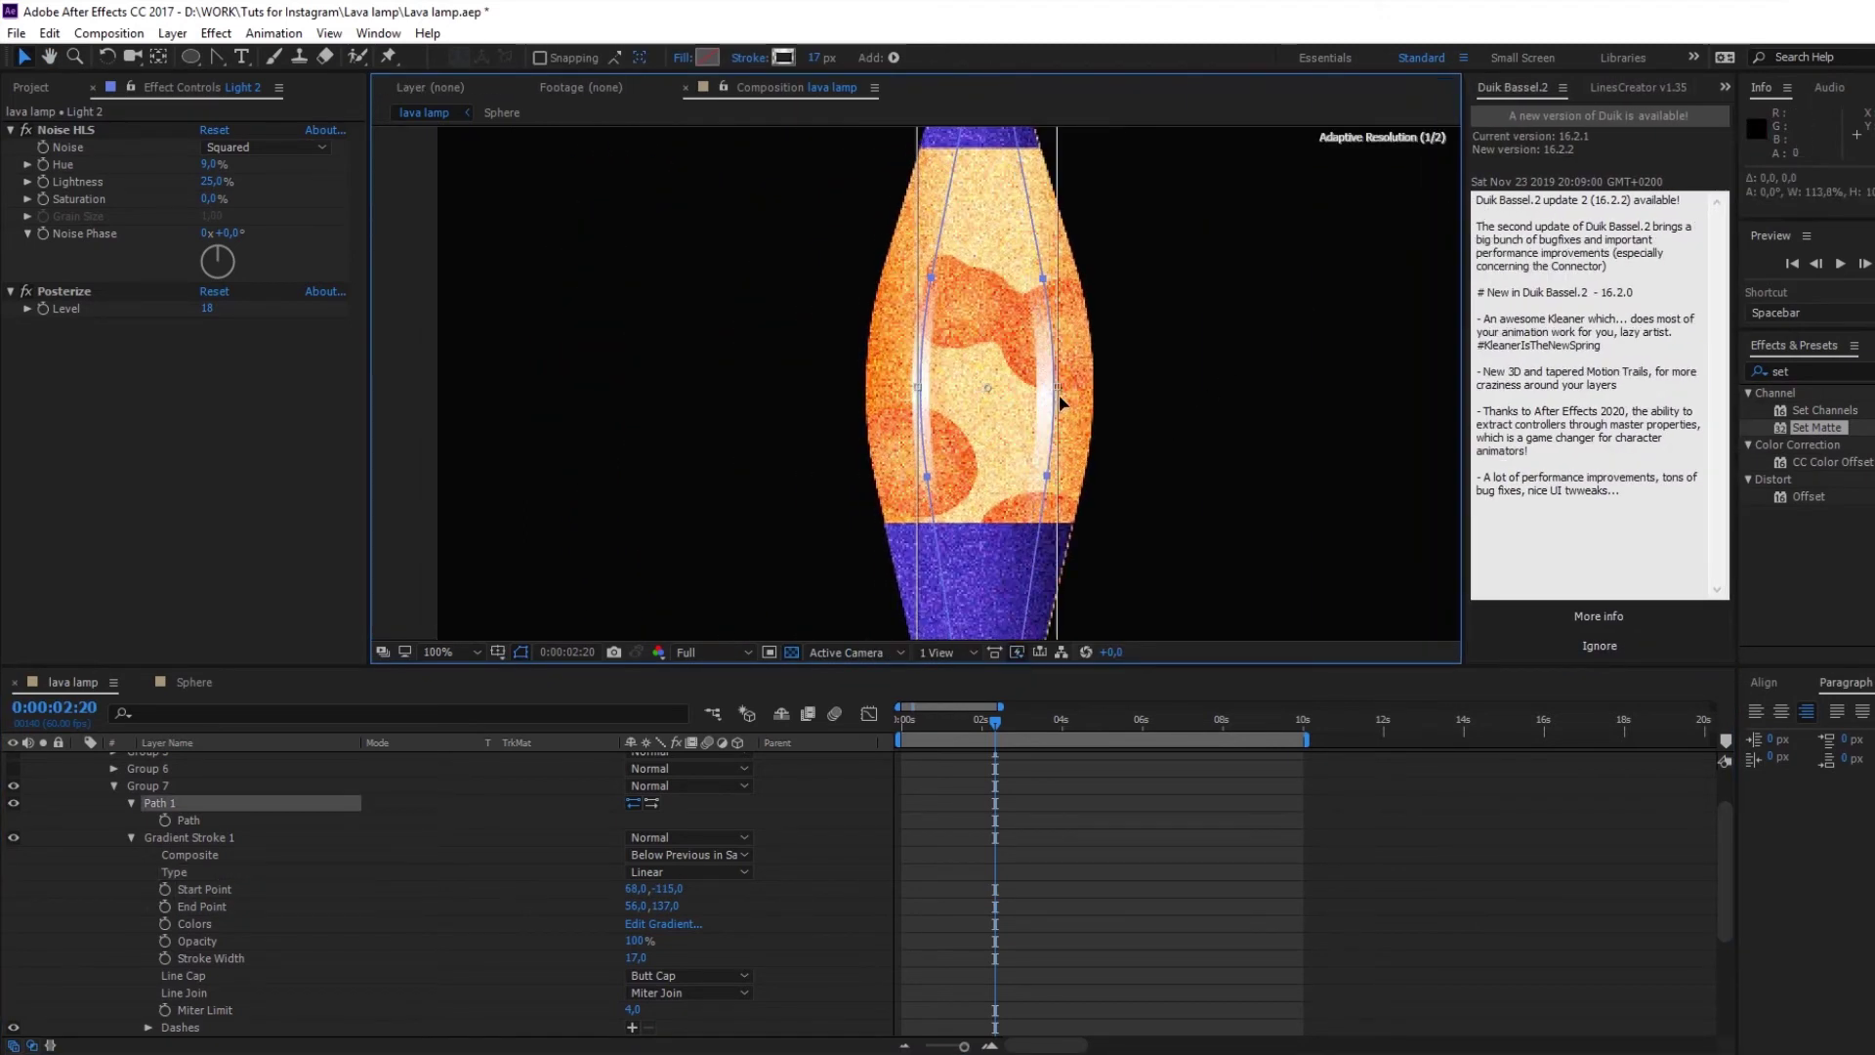
{"action": "left_click_drag", "start_coordinate": [1038, 388], "coordinate": [1057, 390]}
{"action": "left_click", "coordinate": [881, 814]}
Step: Add Trim Paths to the highlight's Group 7
{"action": "scroll", "coordinate": [178, 803], "scroll_direction": "up", "scroll_amount": 2}
{"action": "left_click", "coordinate": [146, 845]}
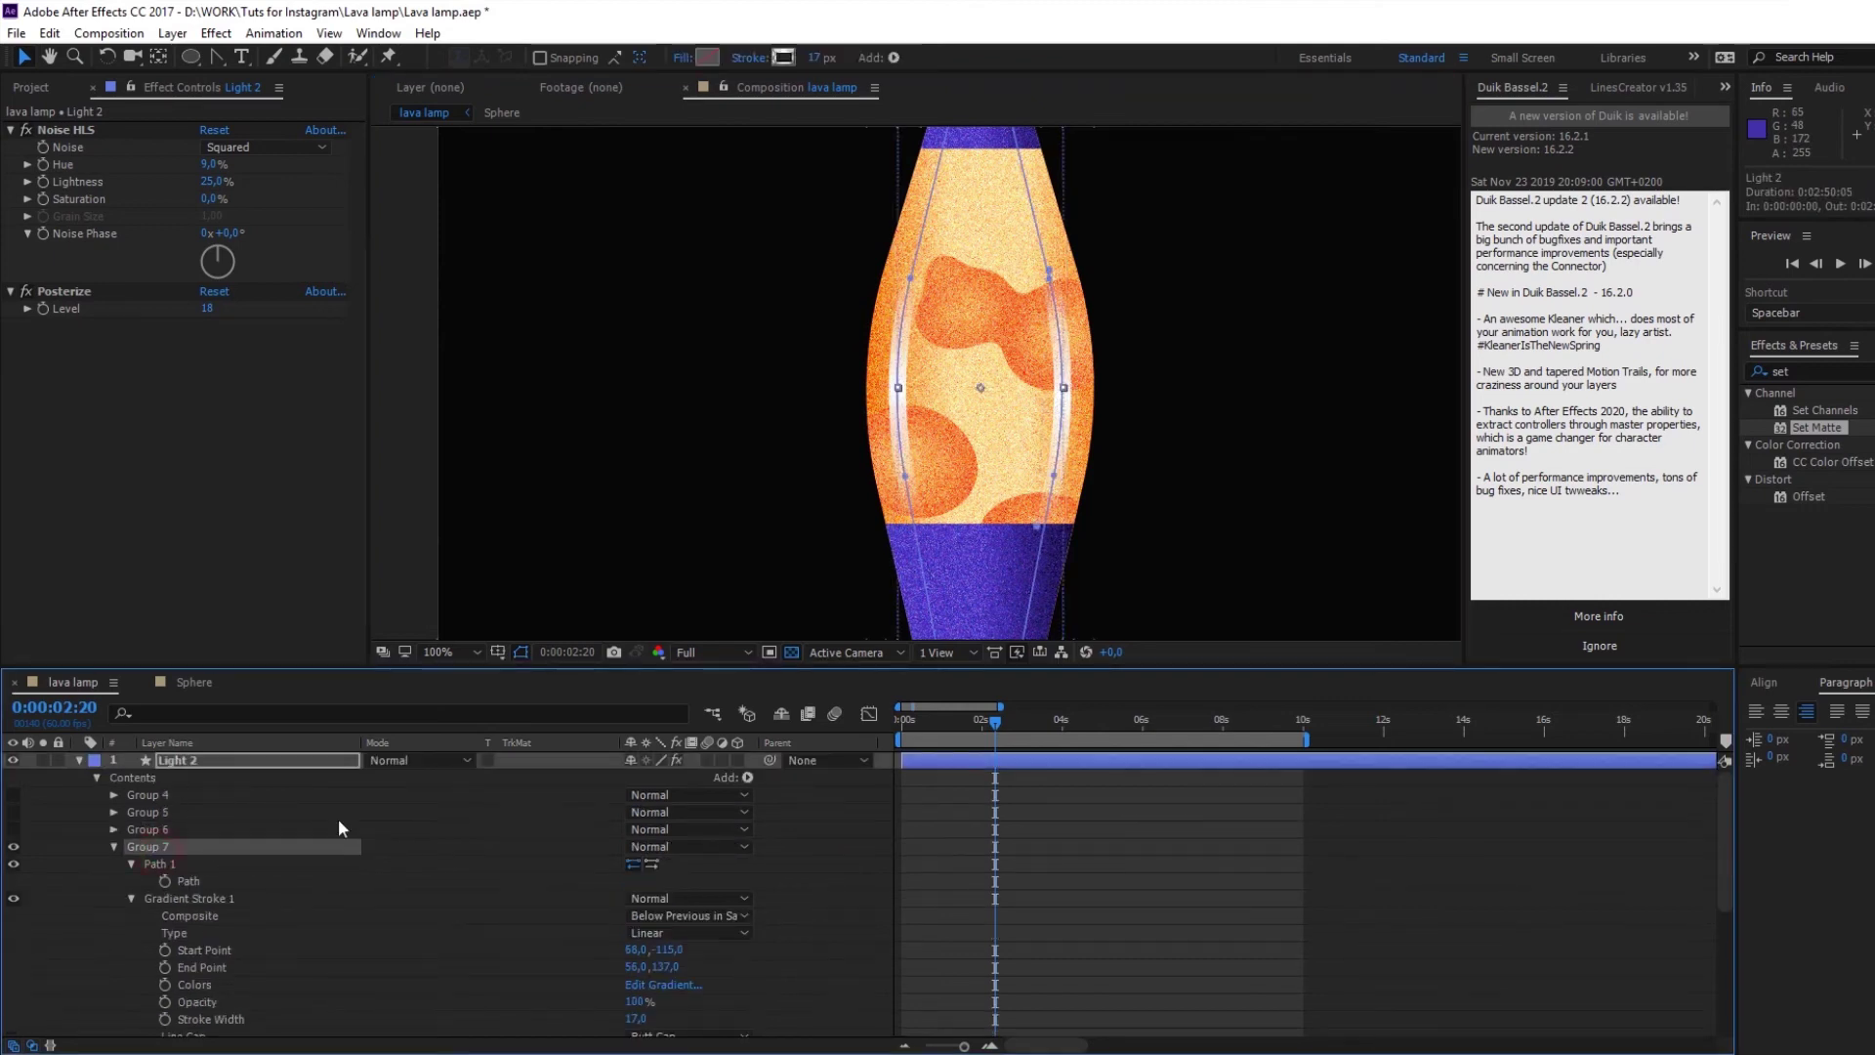
{"action": "left_click", "coordinate": [747, 778]}
{"action": "left_click", "coordinate": [803, 667]}
{"action": "left_click", "coordinate": [132, 898]}
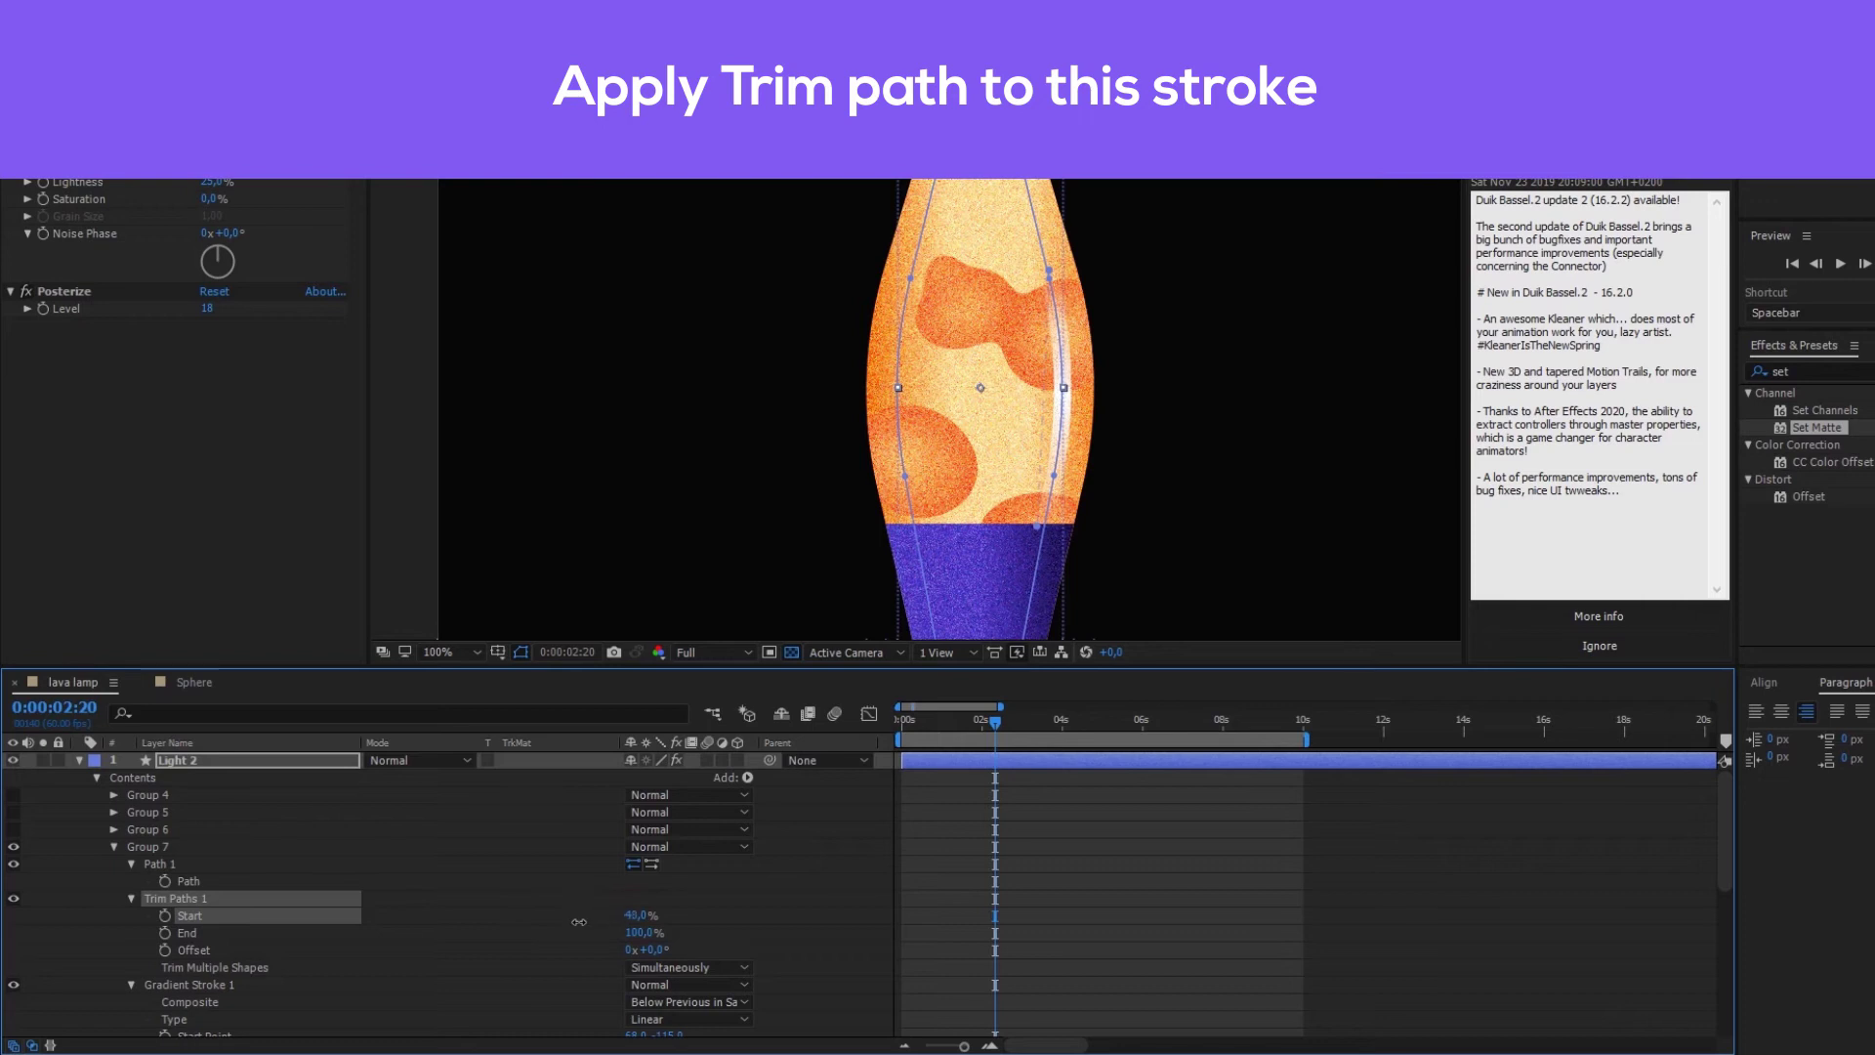
Step: Set Trim Paths Start 41%, End 94% and Offset -110°
{"action": "left_click_drag", "start_coordinate": [635, 936], "coordinate": [641, 935]}
{"action": "left_click", "coordinate": [774, 900]}
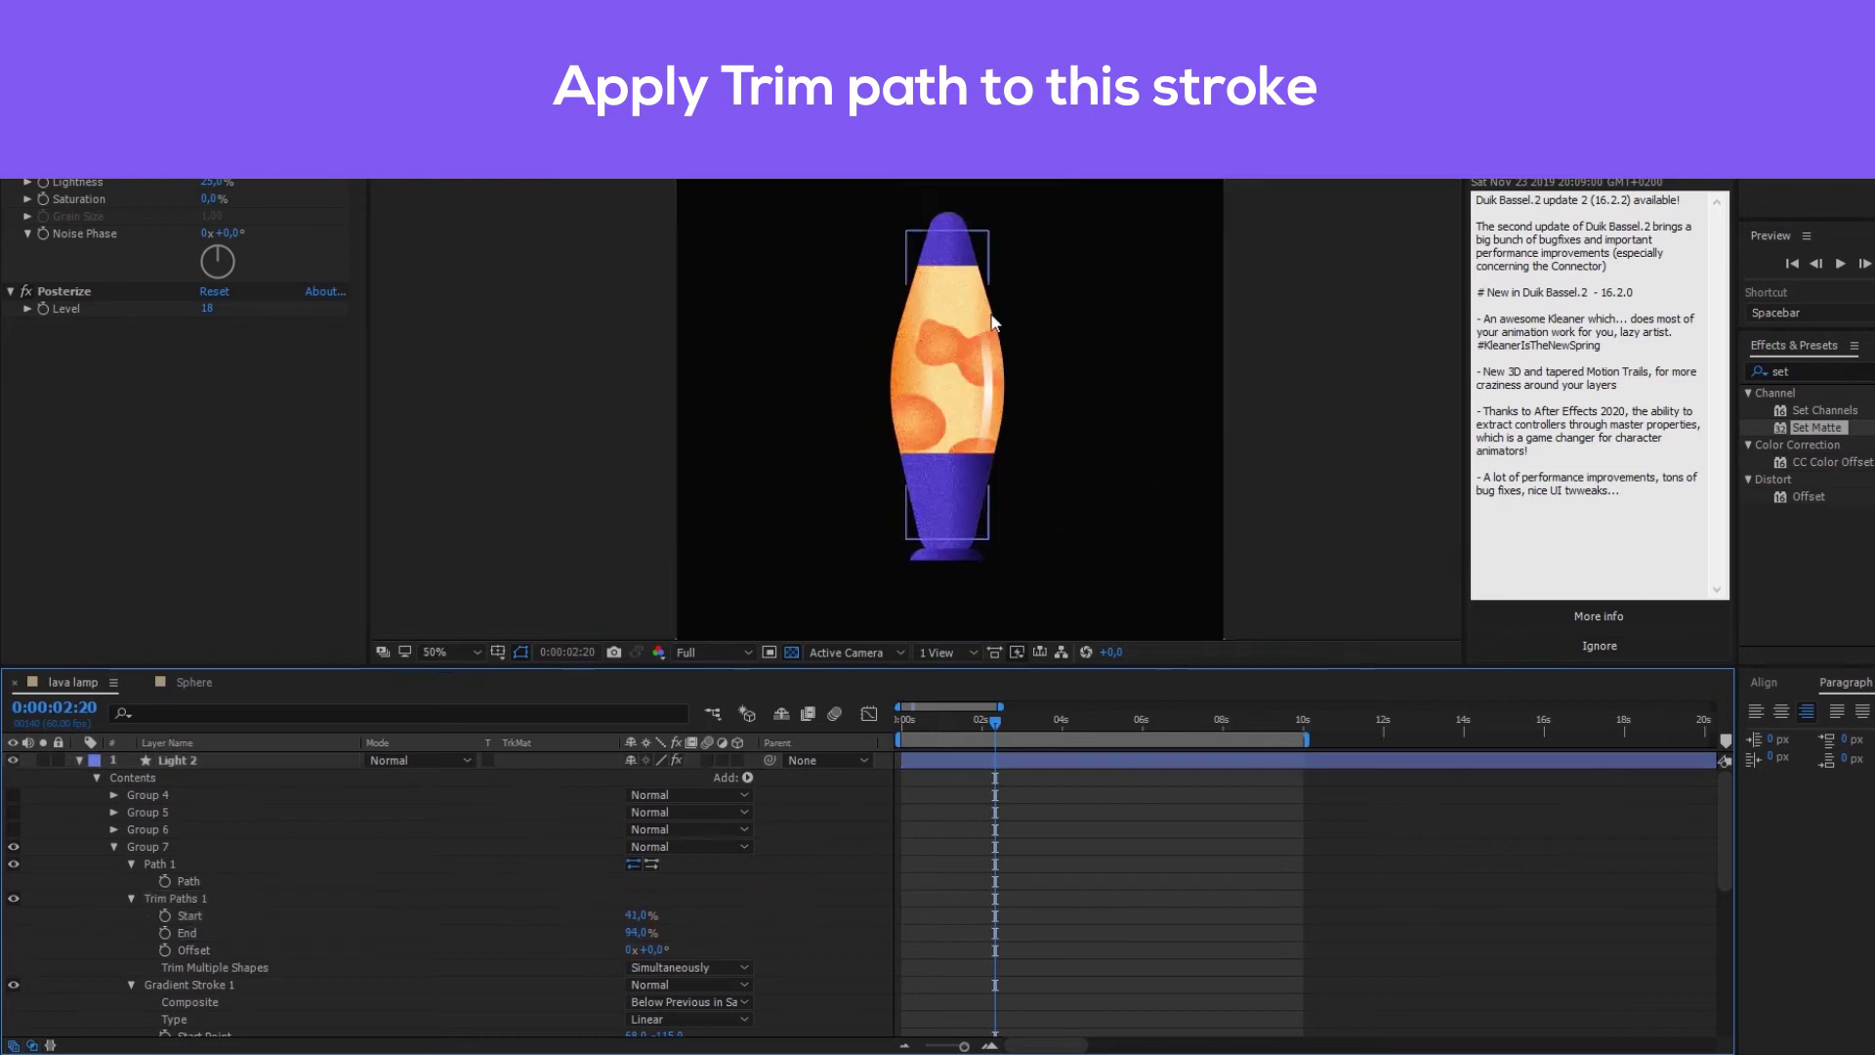
{"action": "left_click_drag", "start_coordinate": [517, 899], "coordinate": [711, 841]}
{"action": "left_click", "coordinate": [711, 841]}
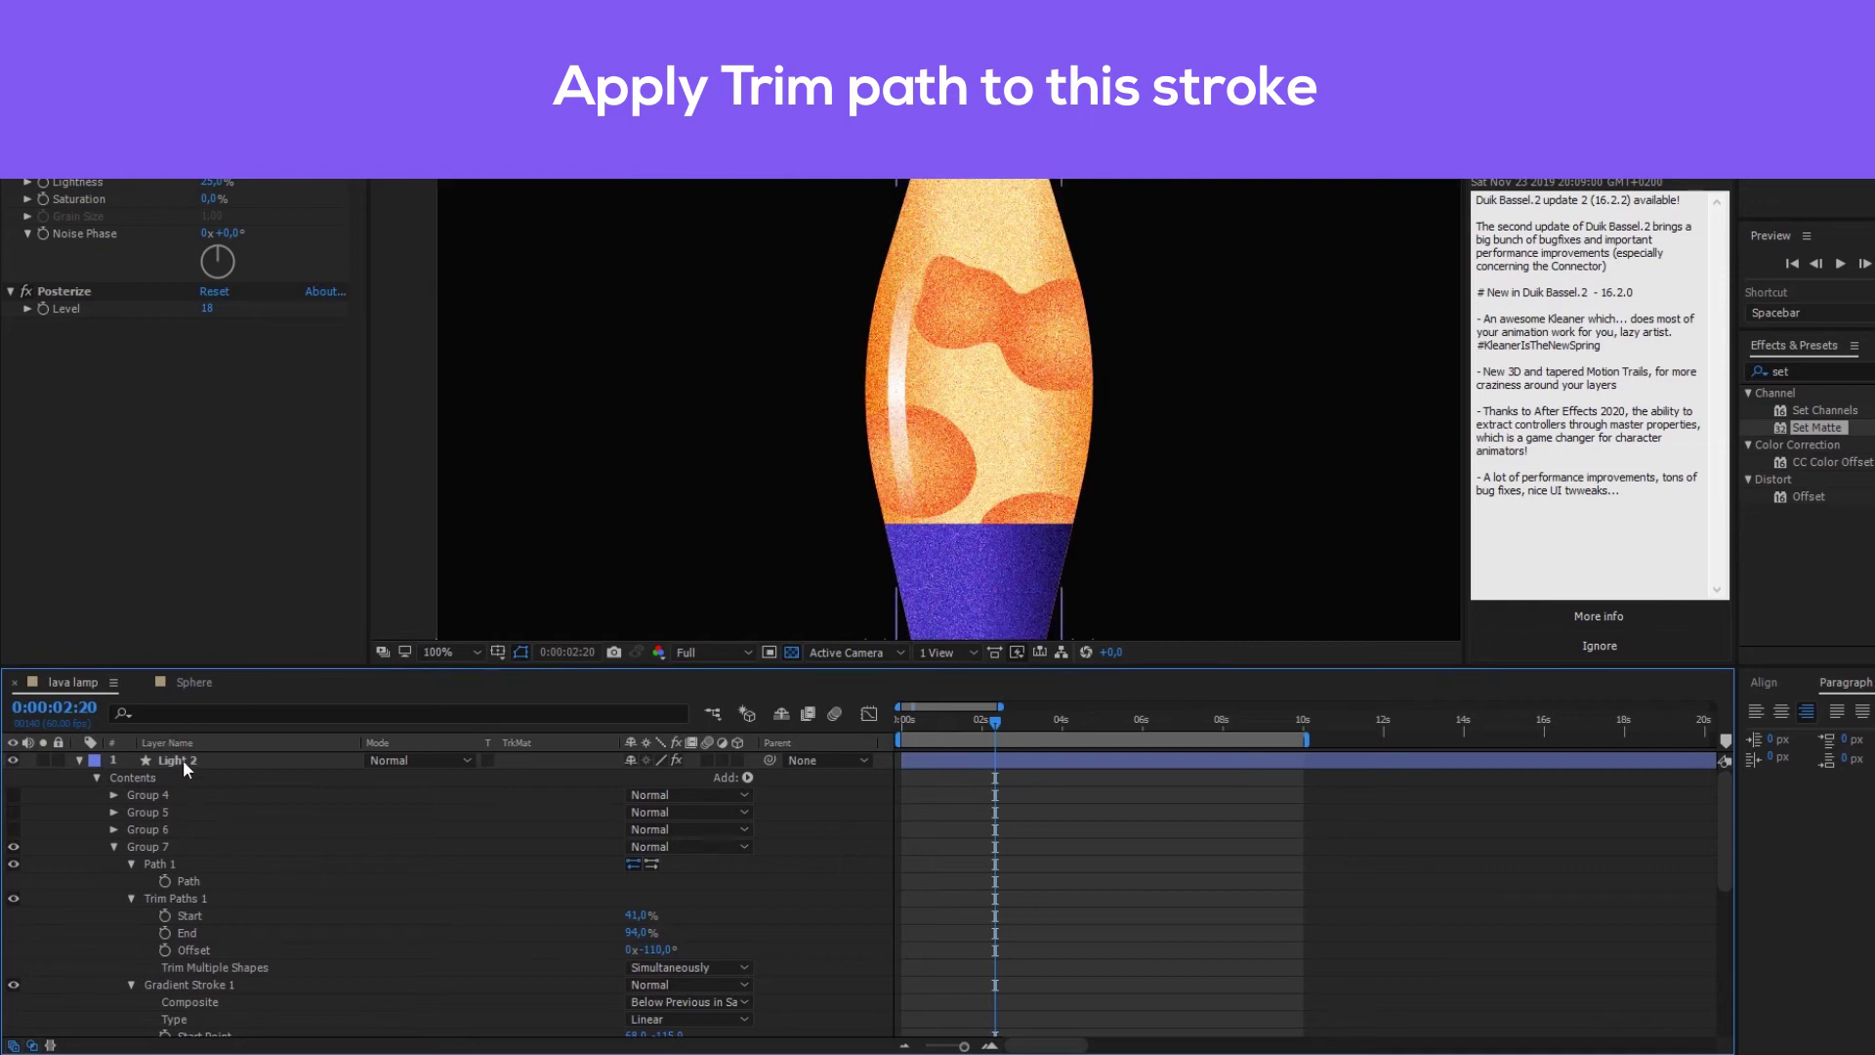
Step: Set Light 2's gradient stroke width to 30
{"action": "left_click", "coordinate": [176, 768]}
{"action": "scroll", "coordinate": [612, 970], "scroll_direction": "down", "scroll_amount": 3}
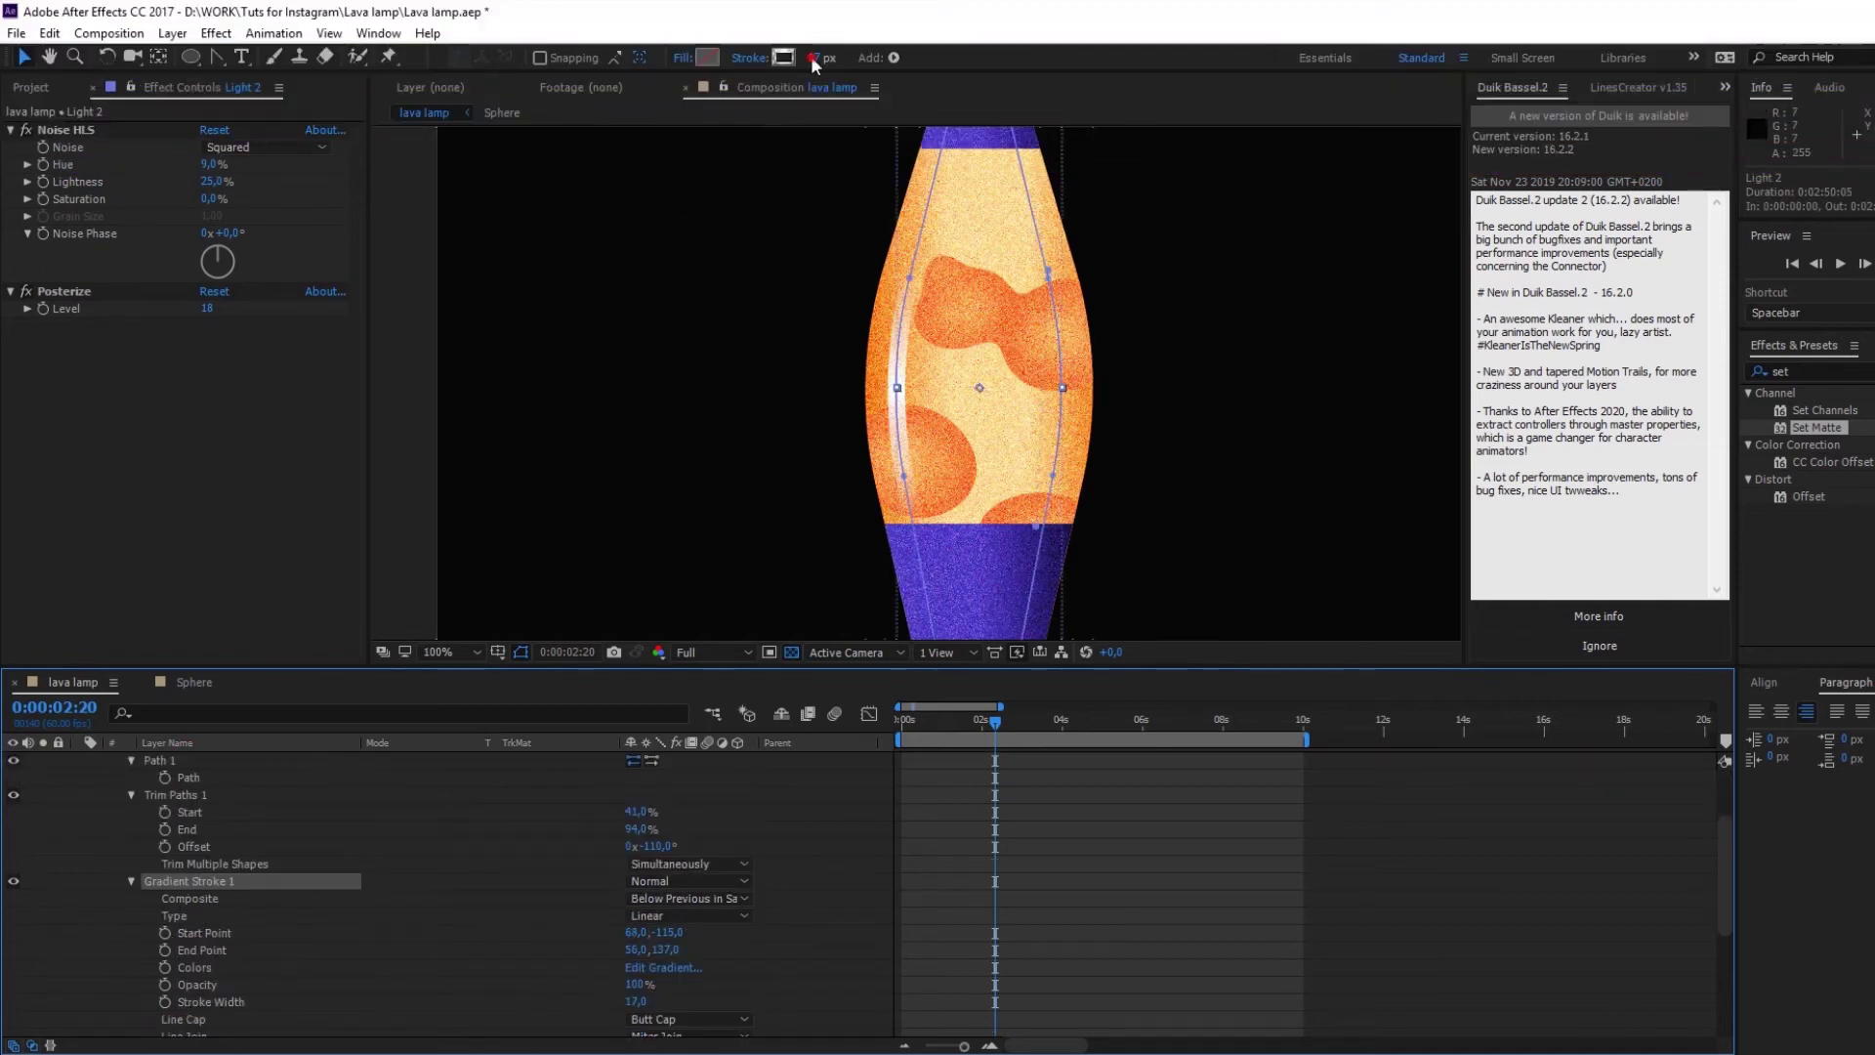
{"action": "left_click_drag", "start_coordinate": [812, 64], "coordinate": [881, 73]}
{"action": "key", "text": "ctrl+z"}
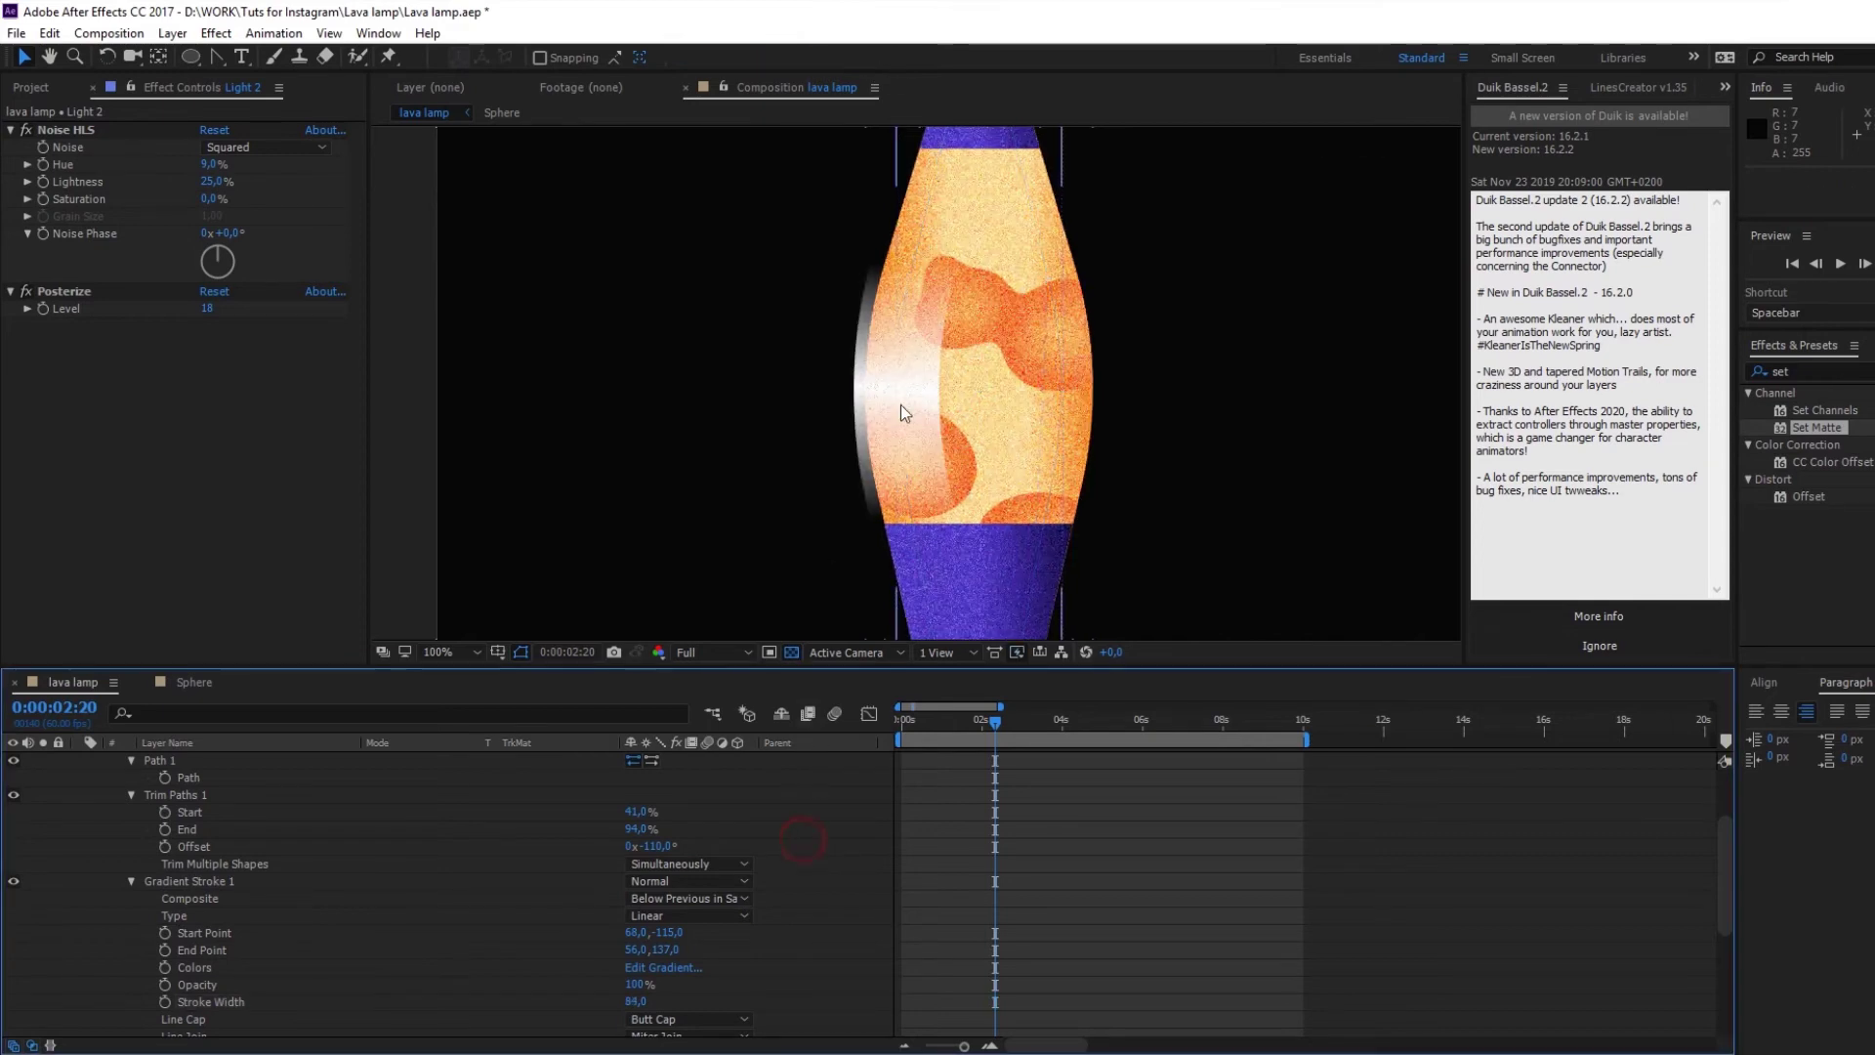
{"action": "mouse_move", "coordinate": [818, 57]}
{"action": "left_mouse_down"}
{"action": "mouse_move", "coordinate": [859, 59]}
{"action": "mouse_move", "coordinate": [781, 70]}
{"action": "left_mouse_up"}
{"action": "scroll", "coordinate": [910, 818], "scroll_direction": "up", "scroll_amount": 1}
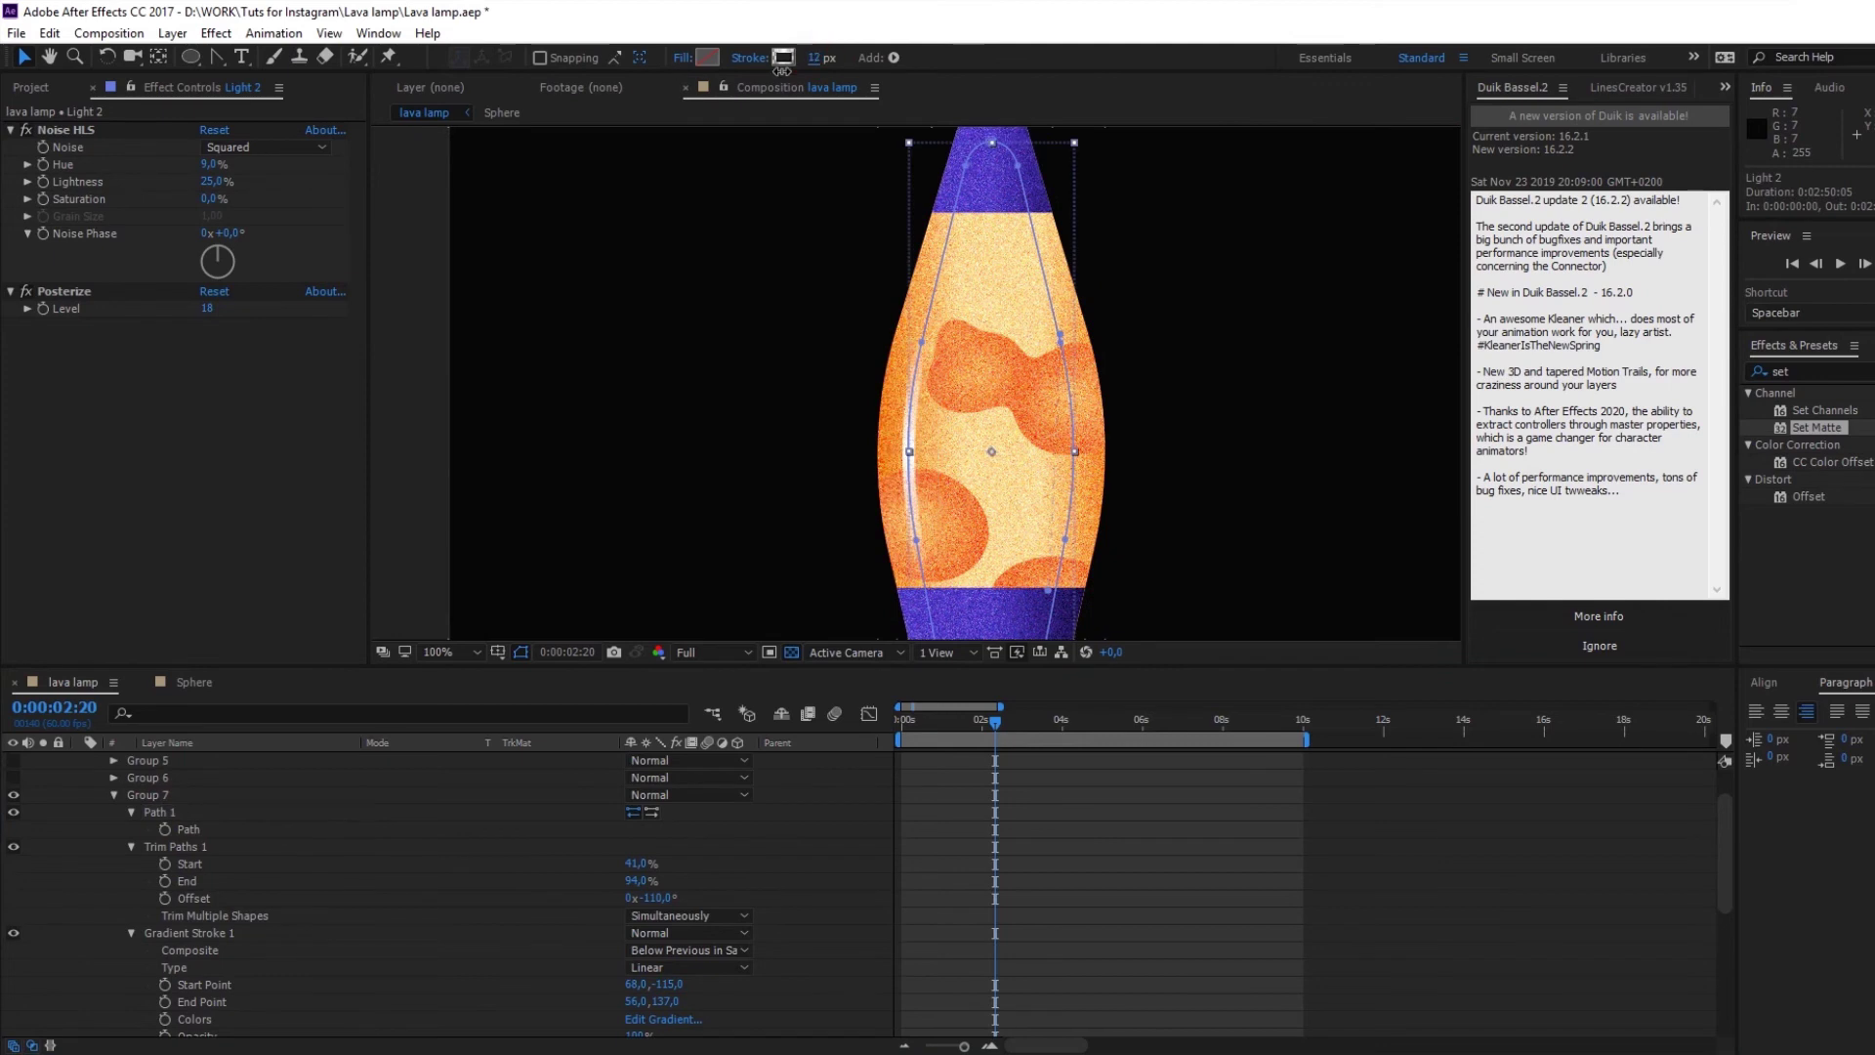
{"action": "scroll", "coordinate": [782, 879], "scroll_direction": "down", "scroll_amount": 2}
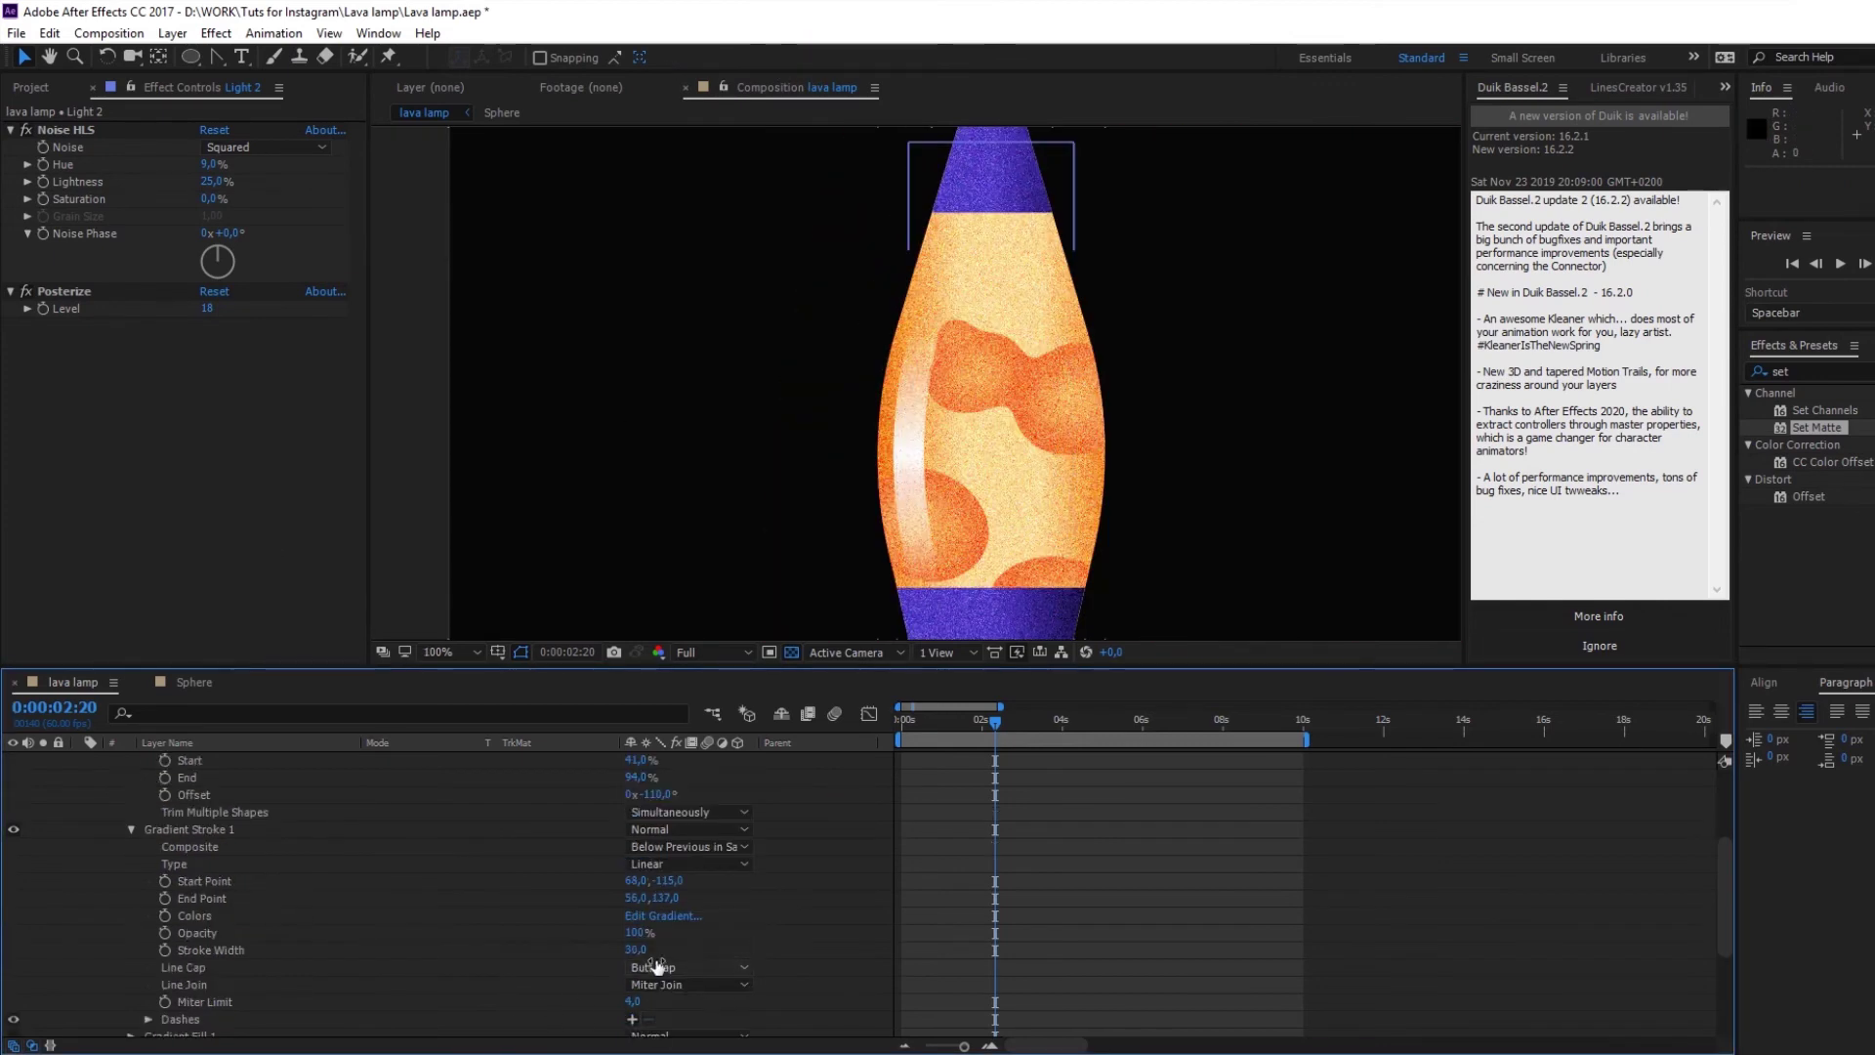
Step: Add a warm orange-yellow colour stop in the middle of Light 2's highlight gradient
{"action": "left_click", "coordinate": [663, 915]}
{"action": "left_click_drag", "start_coordinate": [1534, 439], "coordinate": [1562, 444]}
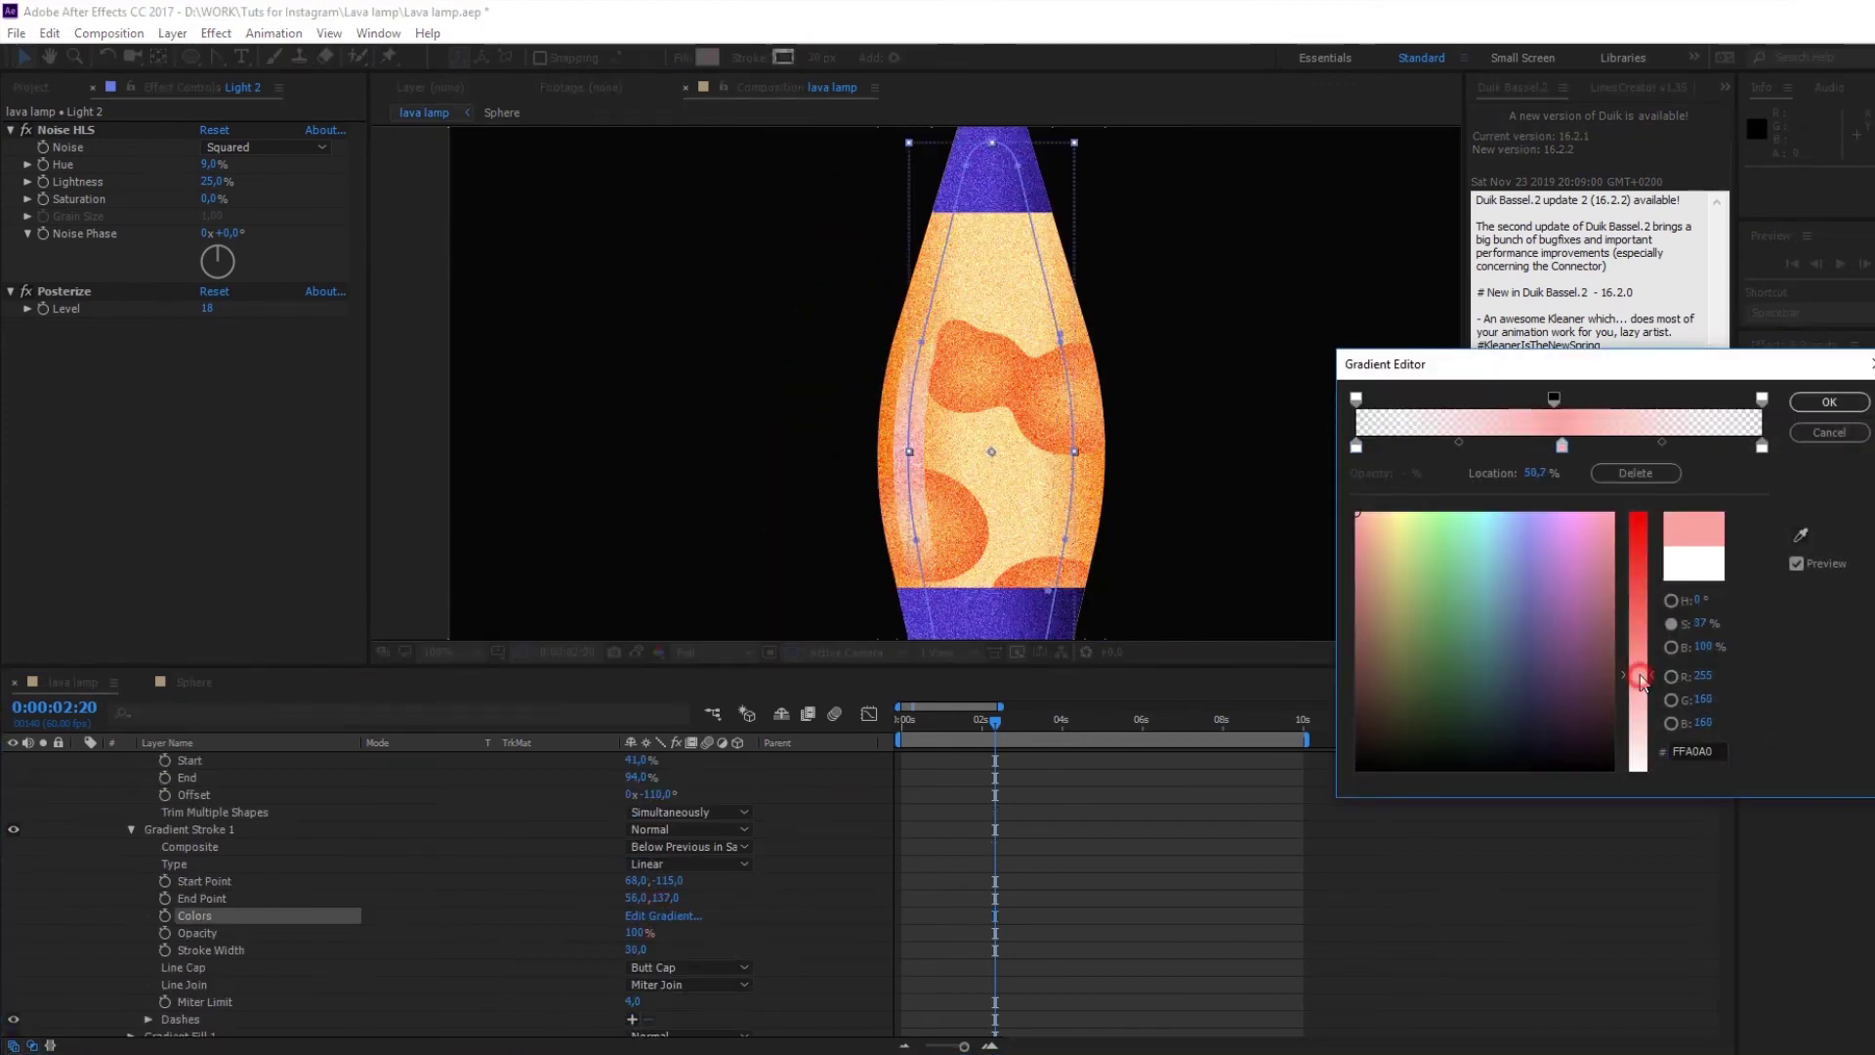
{"action": "left_click", "coordinate": [1398, 512]}
{"action": "left_click", "coordinate": [1641, 591]}
{"action": "left_click", "coordinate": [1385, 501]}
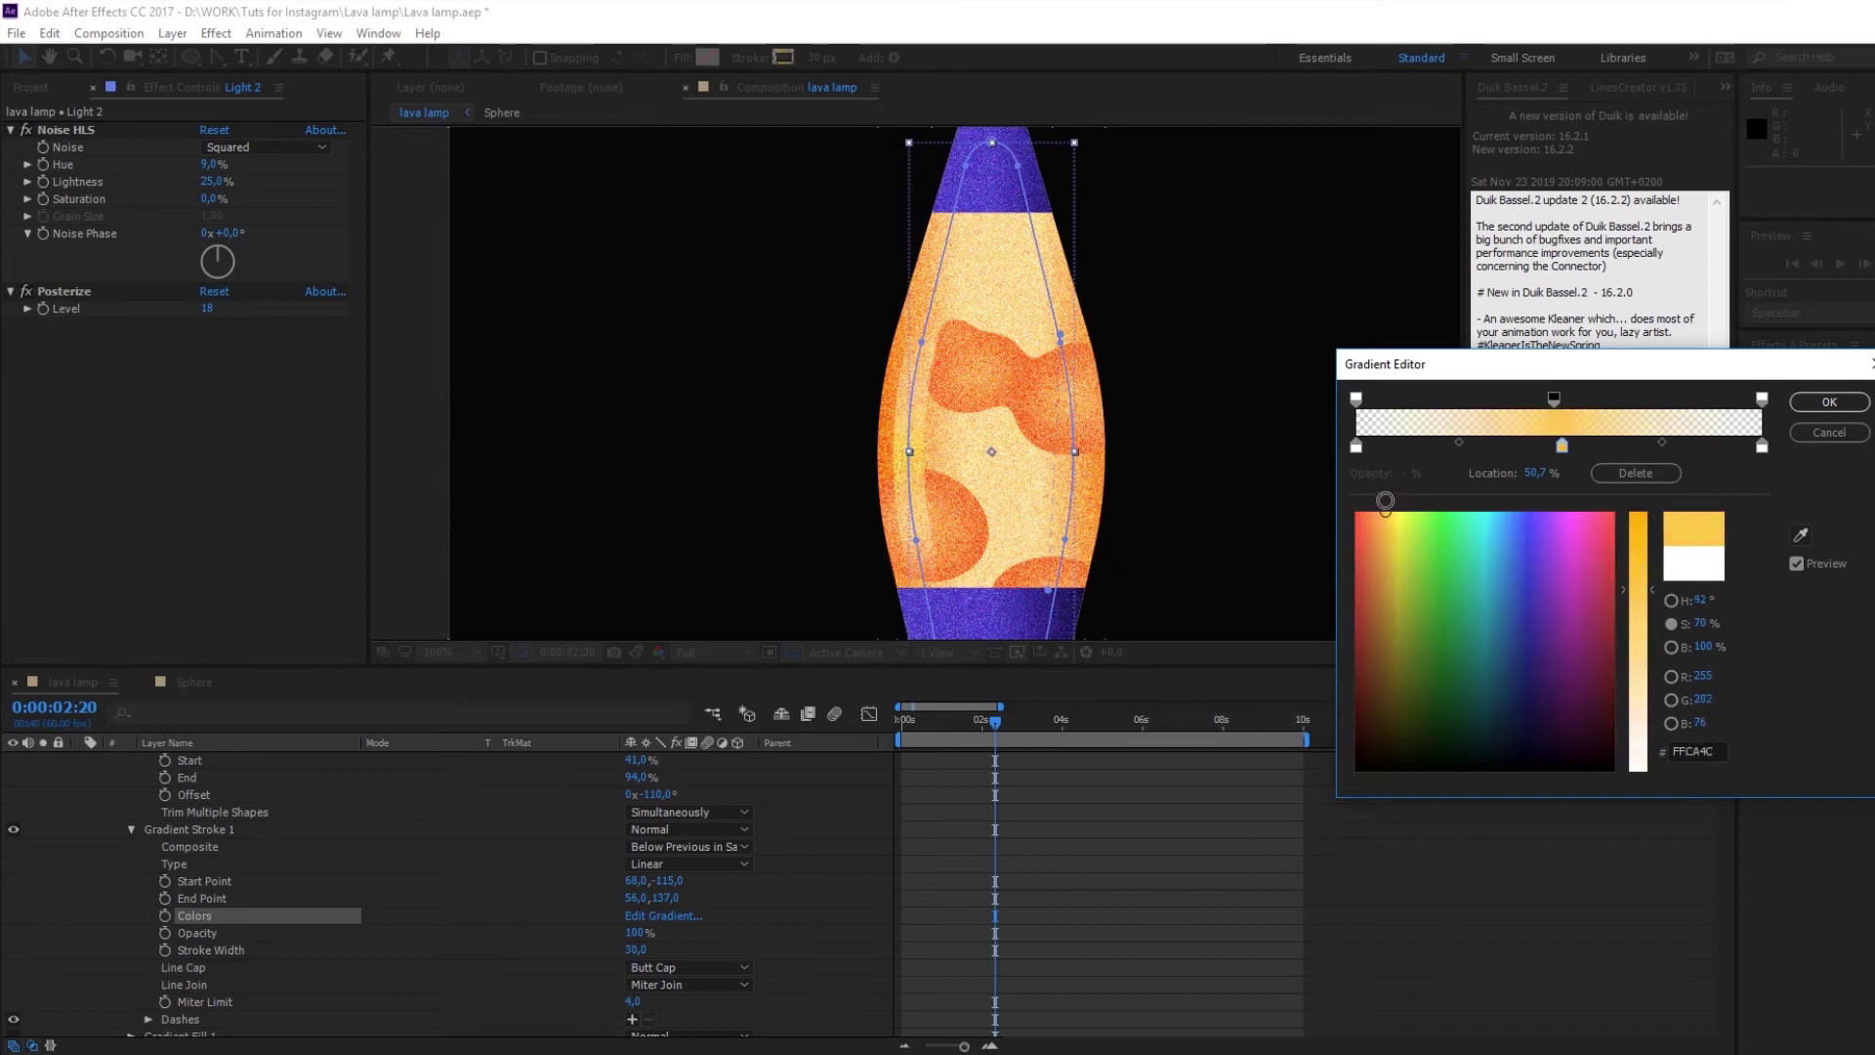
{"action": "left_click", "coordinate": [1671, 599]}
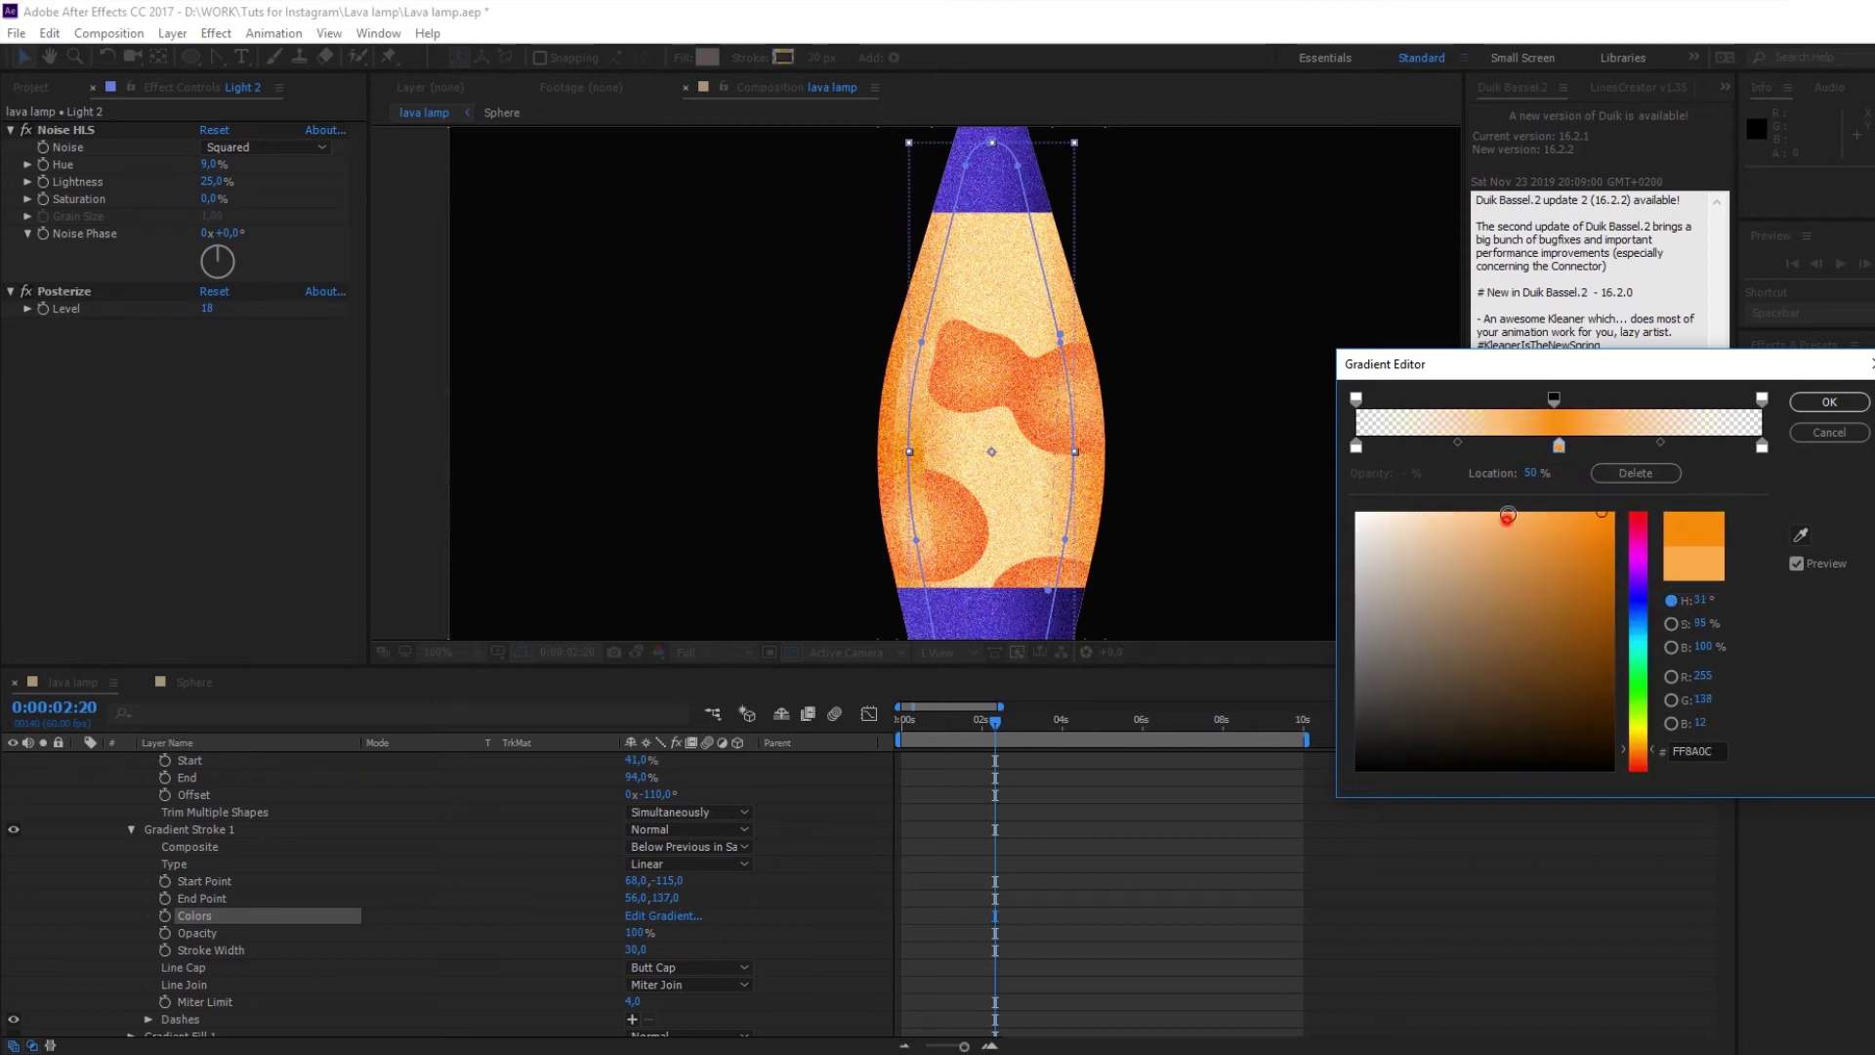
{"action": "left_click", "coordinate": [1646, 744]}
{"action": "key", "text": "Return"}
Step: Try Add and Soft Light blending on Light 2, settling on Overlay
{"action": "scroll", "coordinate": [343, 882], "scroll_direction": "up", "scroll_amount": 3}
{"action": "left_click", "coordinate": [420, 760]}
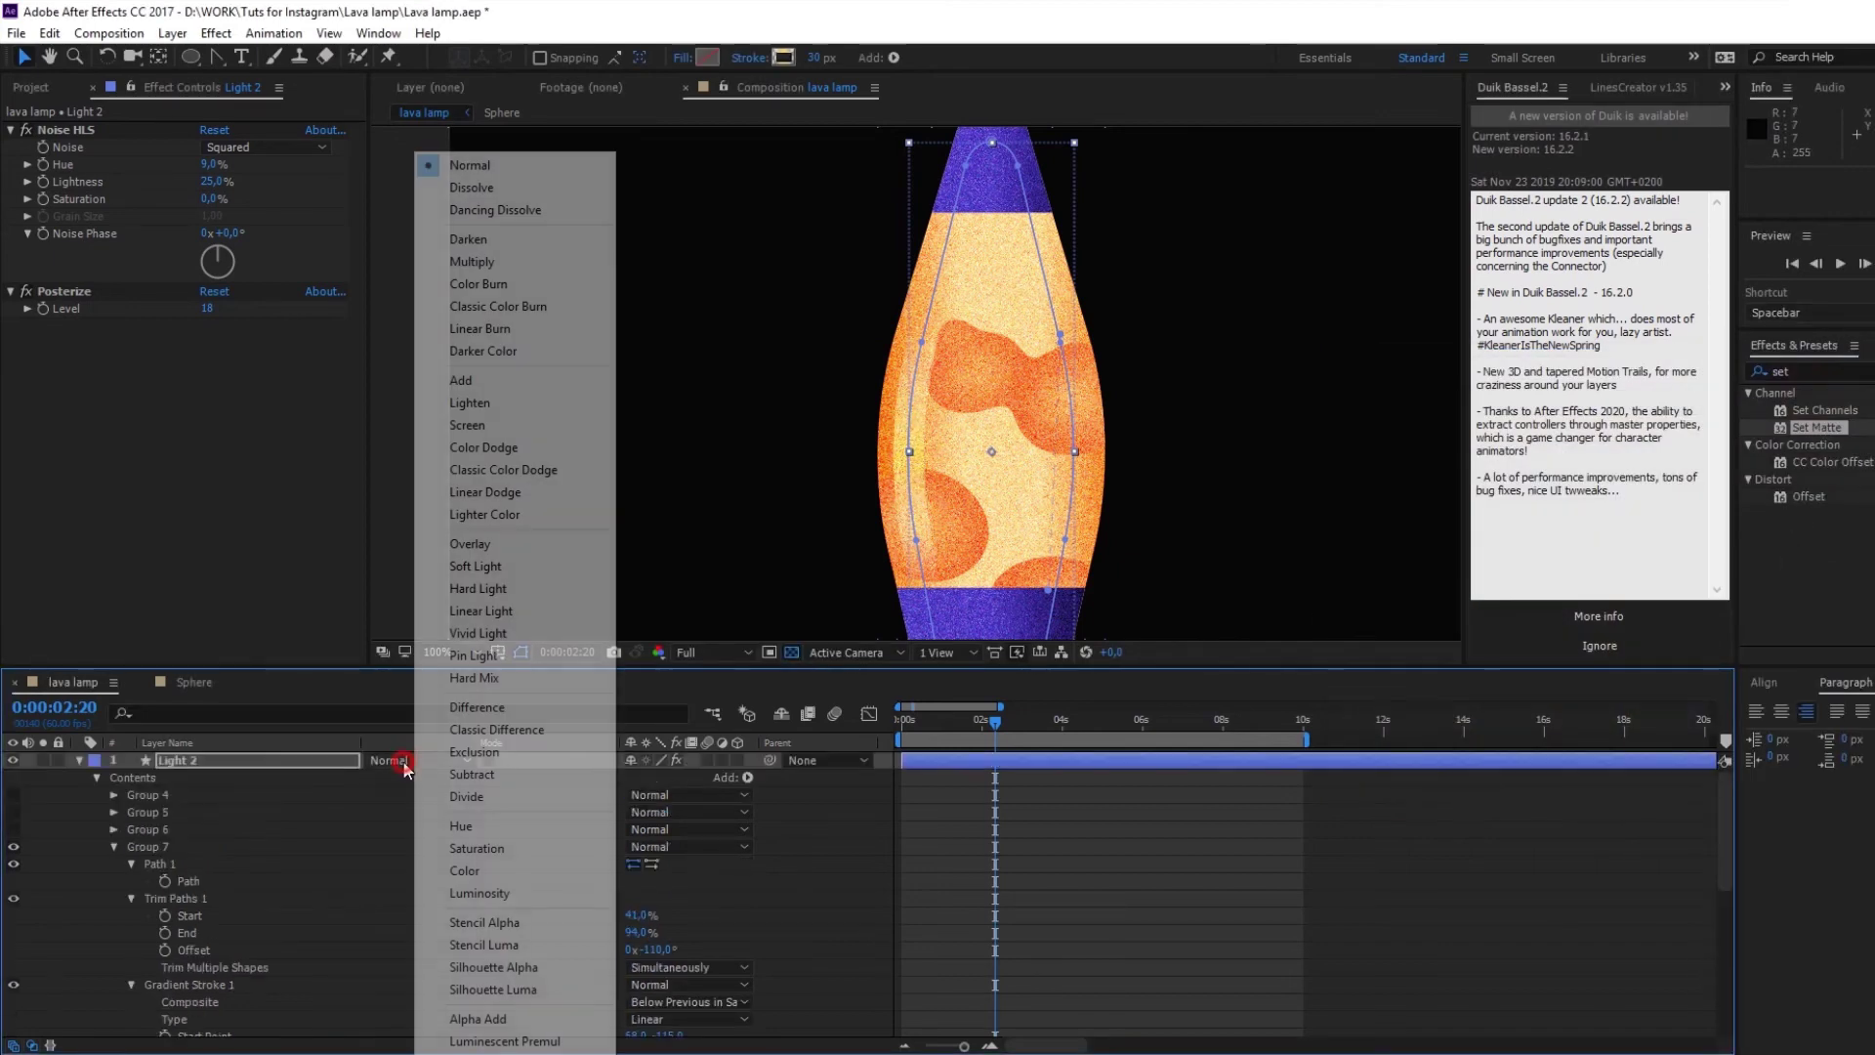
{"action": "left_click", "coordinate": [459, 379]}
{"action": "left_click", "coordinate": [413, 760]}
{"action": "left_click", "coordinate": [512, 543]}
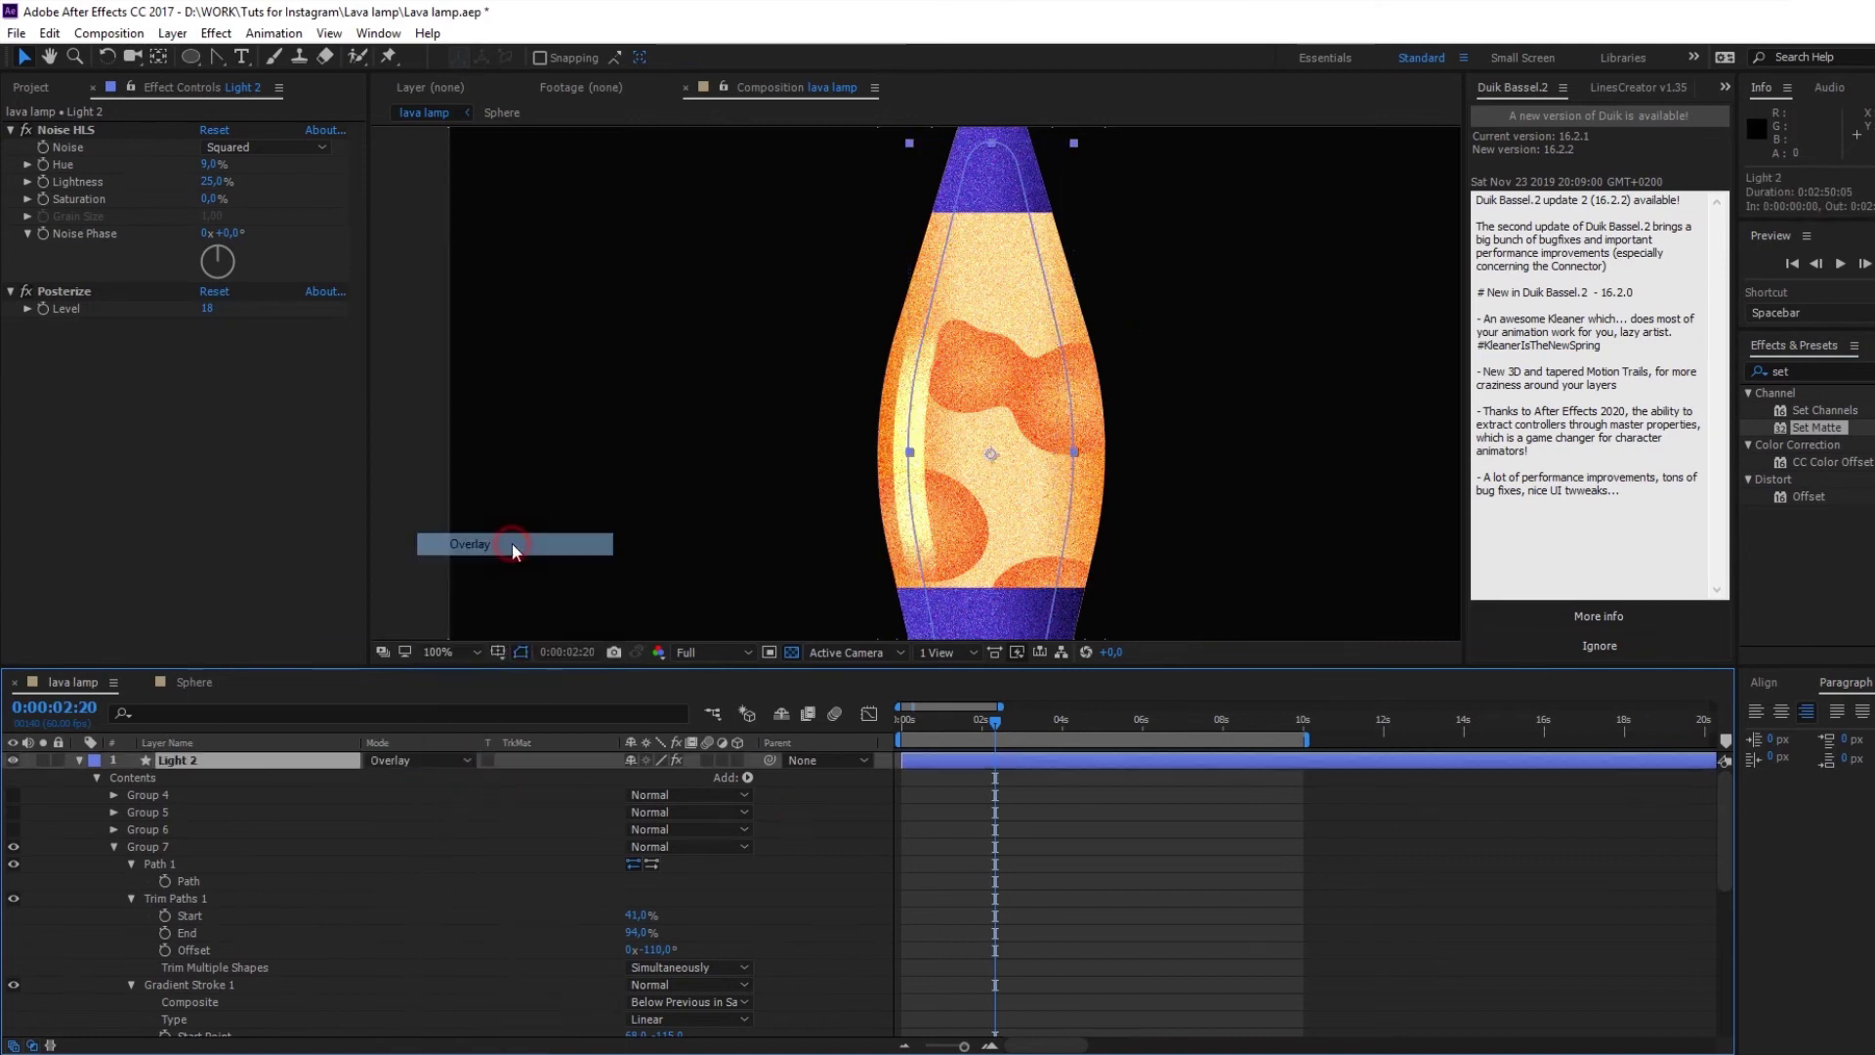
{"action": "left_click", "coordinate": [415, 759]}
{"action": "left_click", "coordinate": [435, 477]}
Step: Give the Light 2 layer a red label
{"action": "left_click", "coordinate": [420, 759]}
{"action": "left_click", "coordinate": [459, 536]}
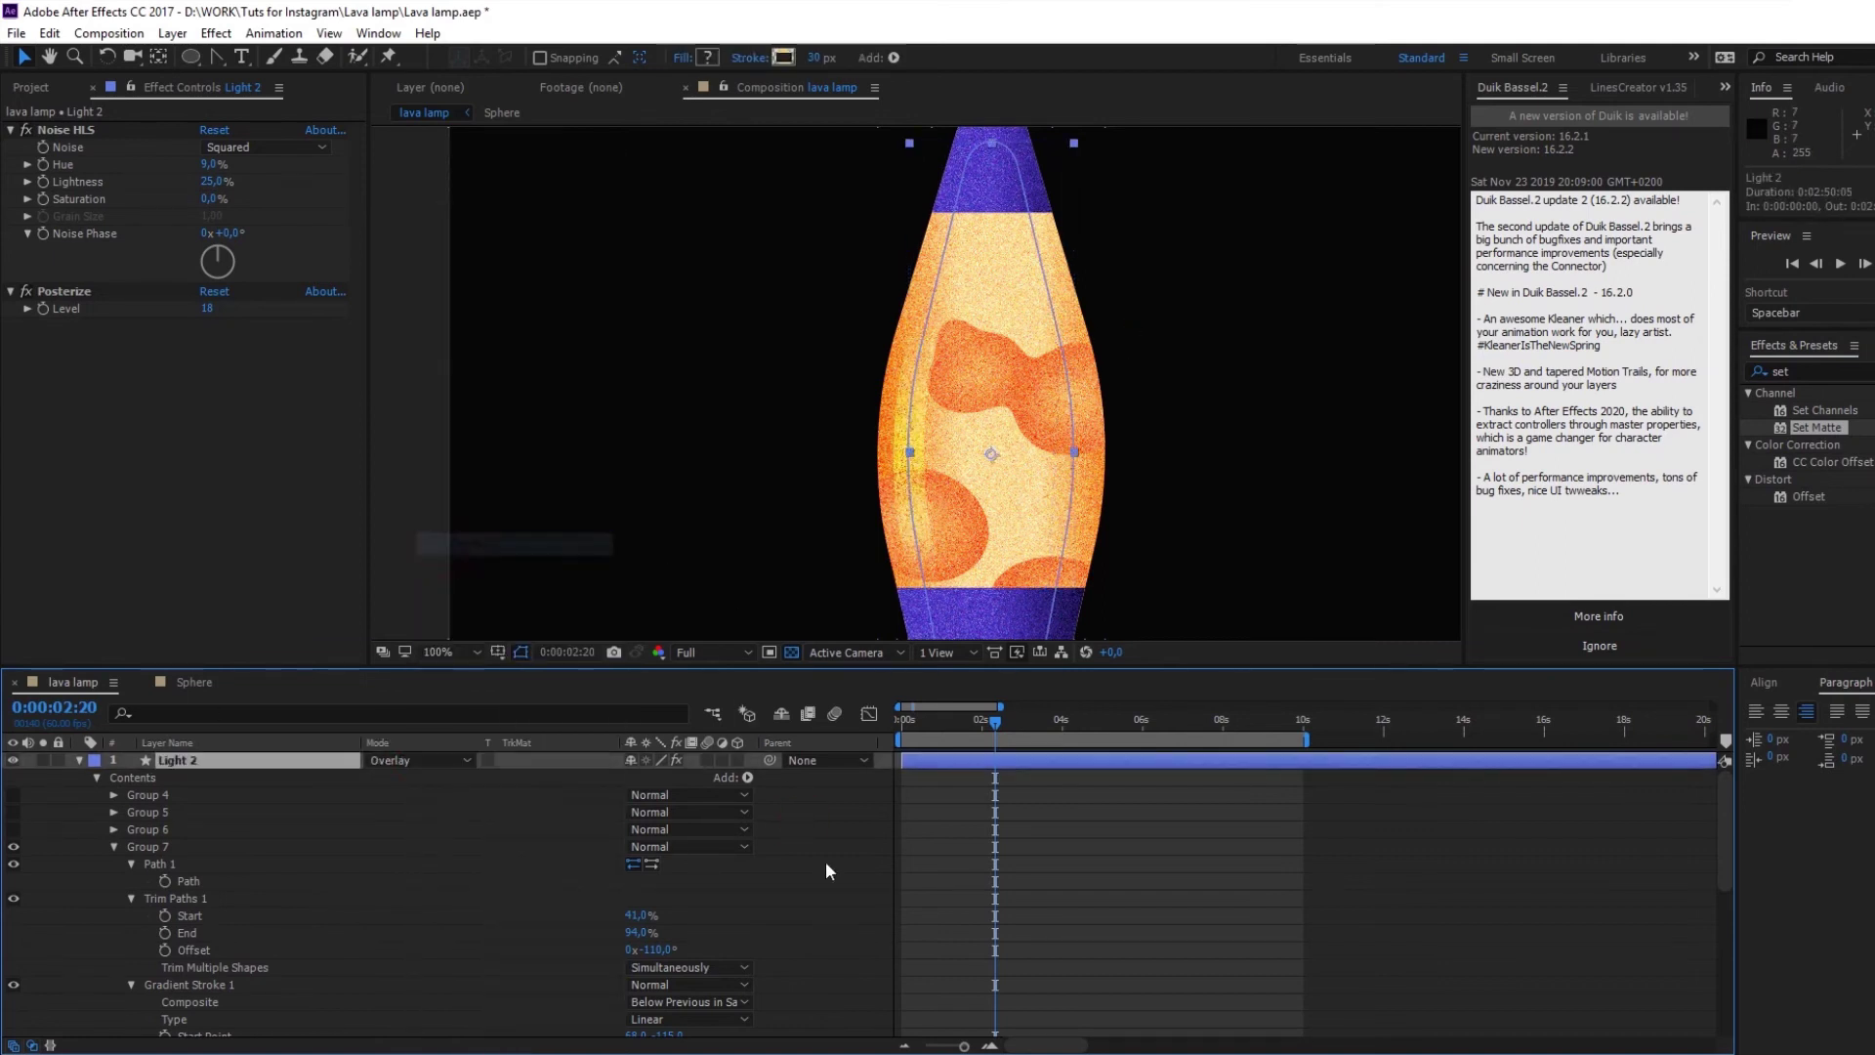
{"action": "left_click", "coordinate": [79, 760]}
{"action": "left_click", "coordinate": [95, 760]}
{"action": "left_click", "coordinate": [185, 420]}
{"action": "scroll", "coordinate": [943, 469], "scroll_direction": "down", "scroll_amount": 2}
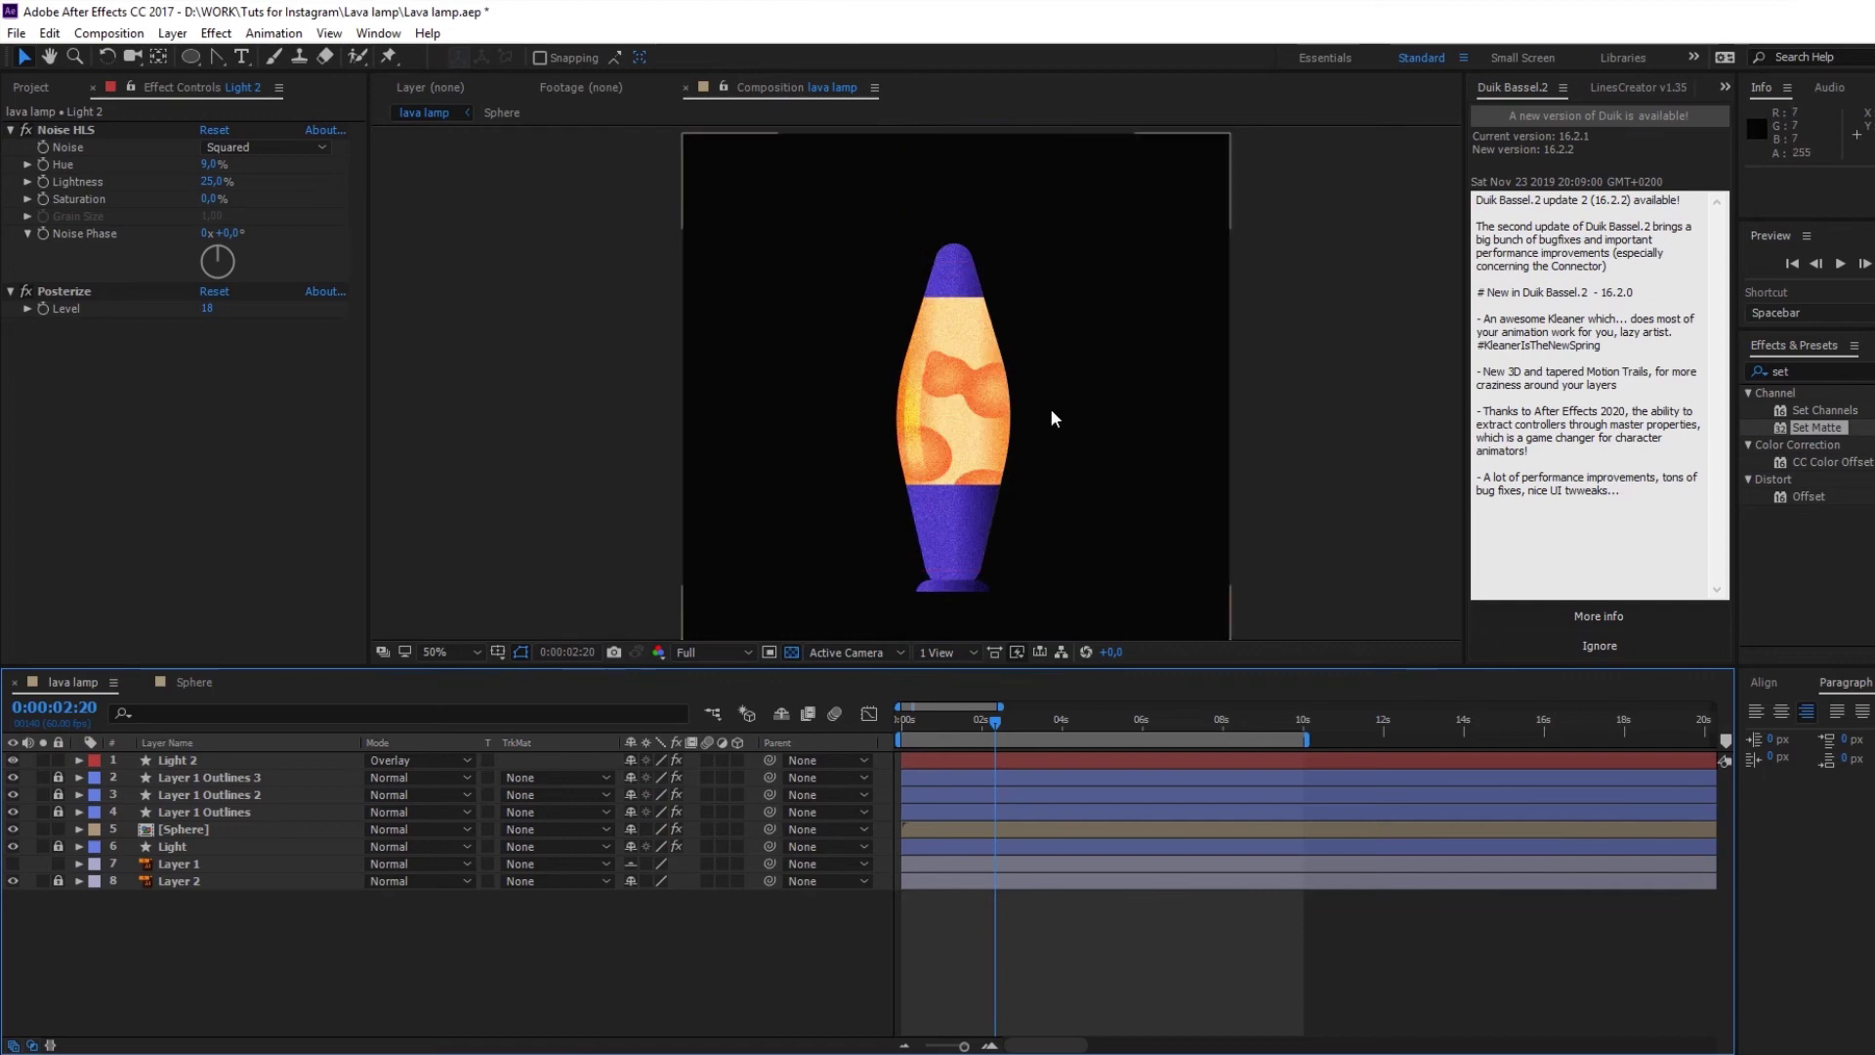
{"action": "scroll", "coordinate": [1035, 540], "scroll_direction": "up", "scroll_amount": 2}
Step: Duplicate Light 2 as Light 3 and nudge its Trim Paths End to 42%
{"action": "left_click", "coordinate": [176, 760]}
{"action": "key", "text": "ctrl+d"}
{"action": "left_click", "coordinate": [79, 759]}
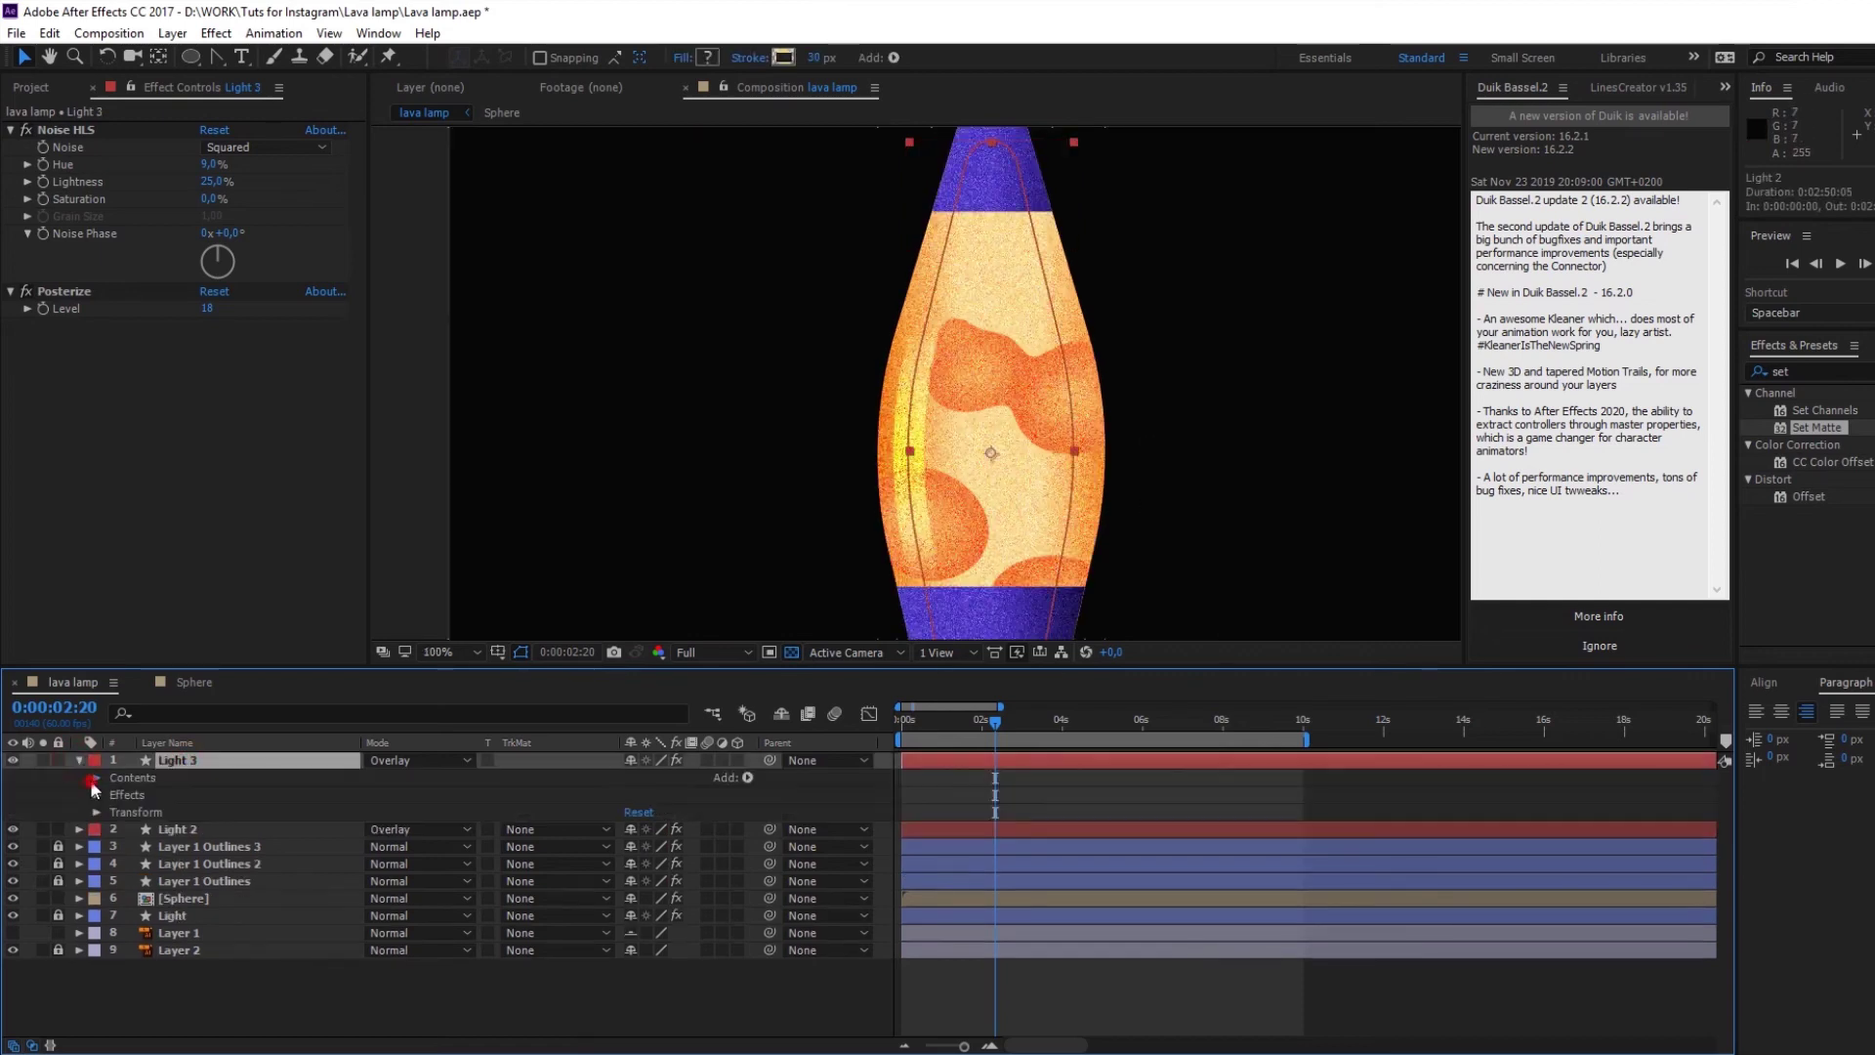
{"action": "left_click", "coordinate": [97, 777]}
{"action": "left_click", "coordinate": [115, 847]}
{"action": "left_click", "coordinate": [132, 881]}
{"action": "left_click", "coordinate": [186, 915]}
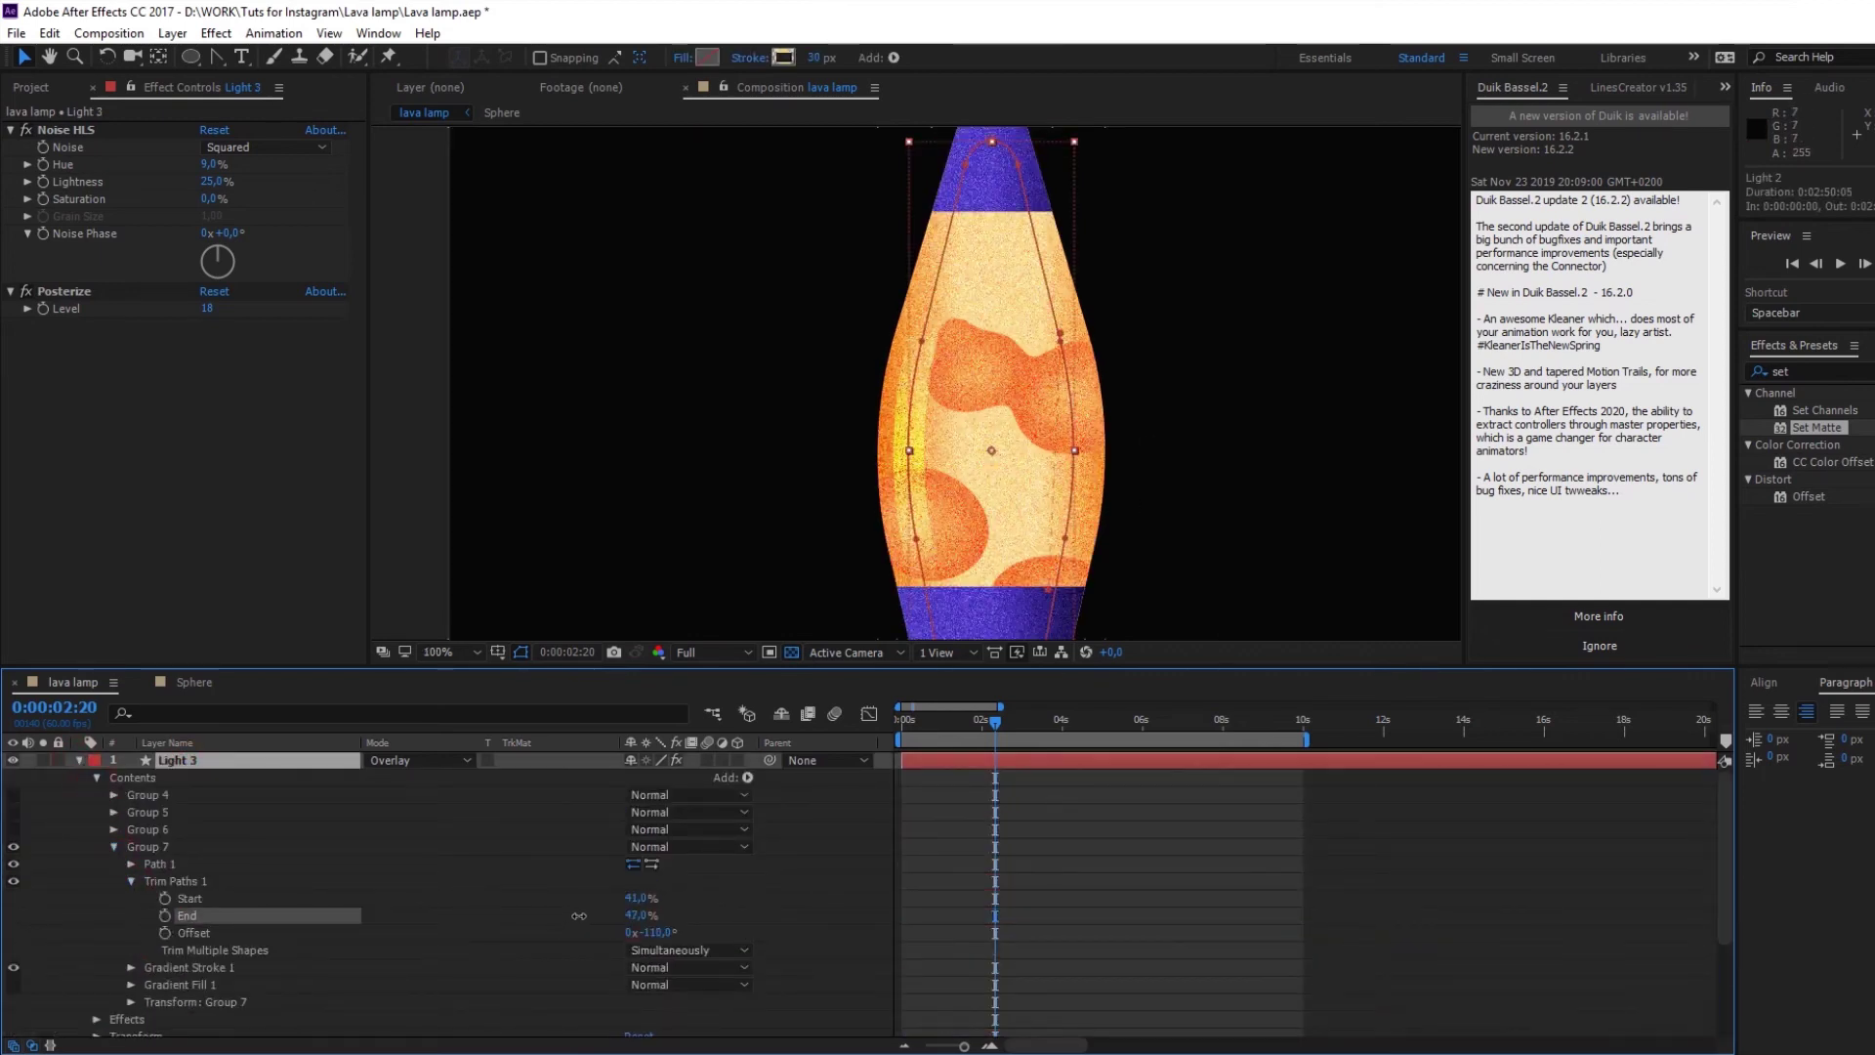
{"action": "left_click", "coordinate": [1037, 530]}
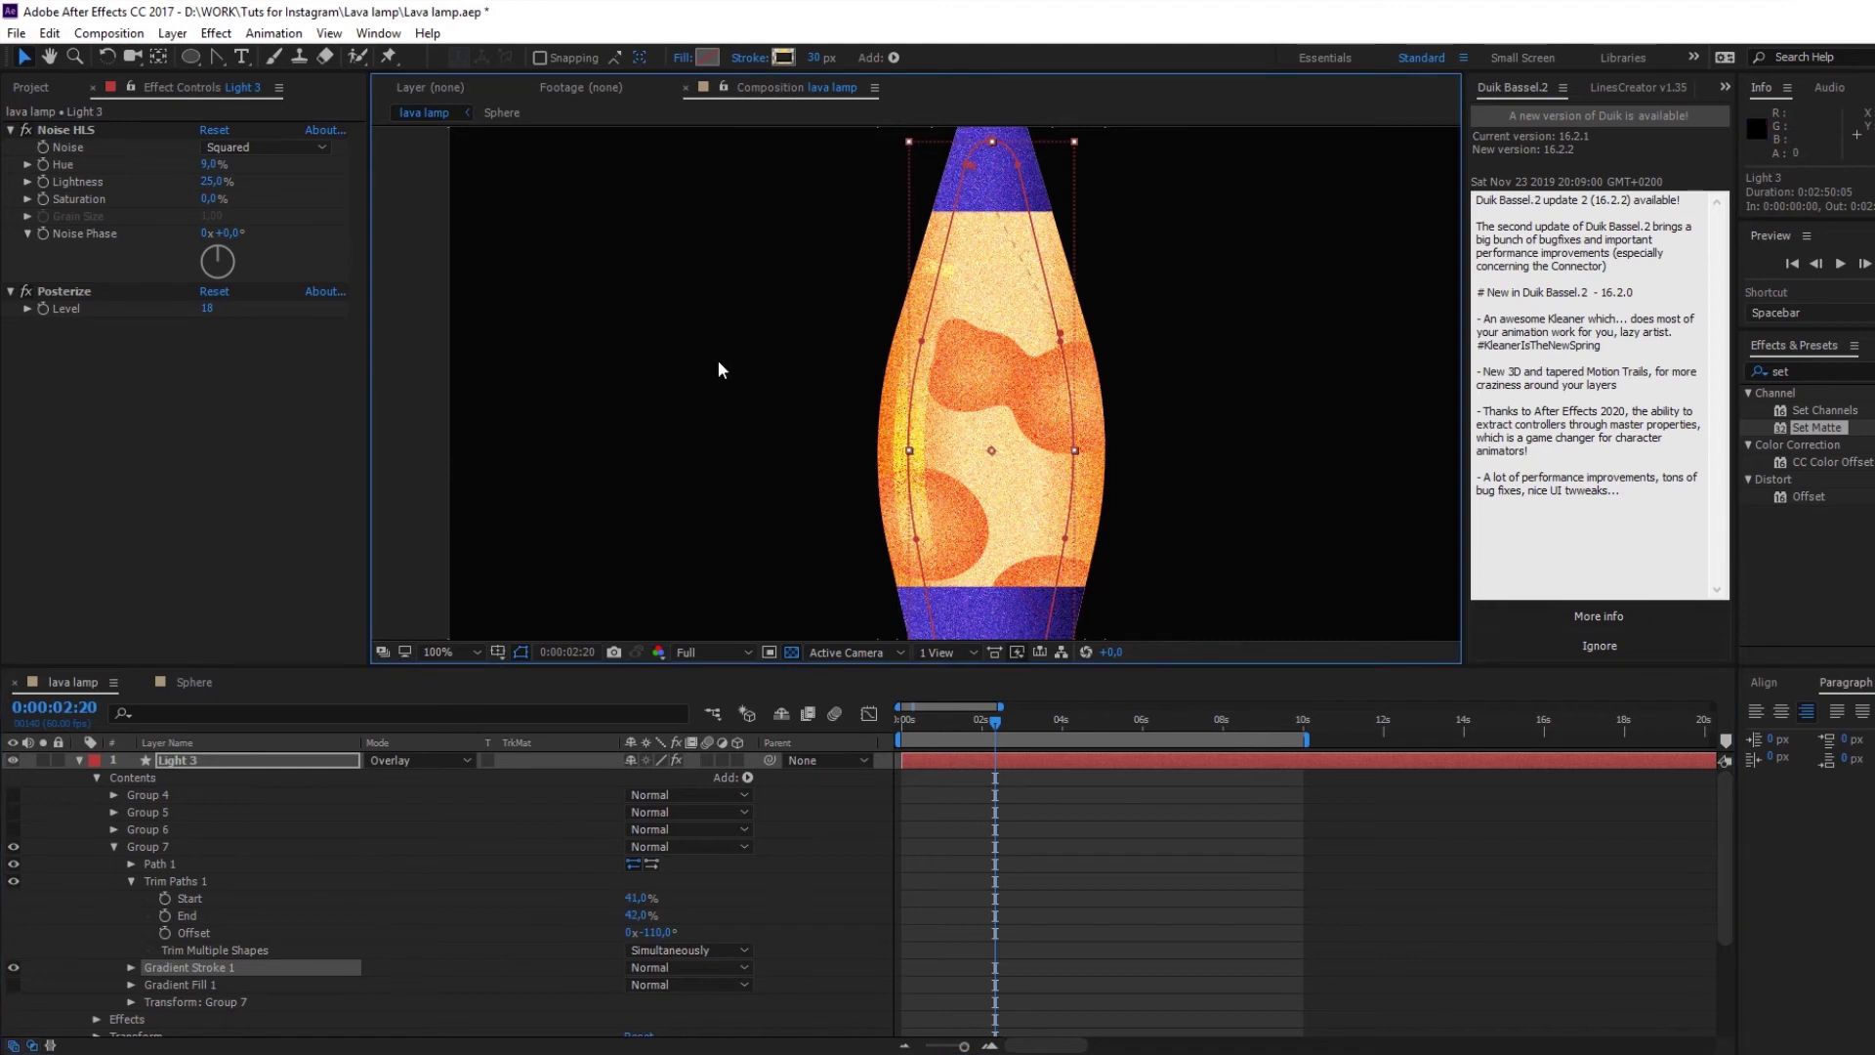
{"action": "left_click", "coordinate": [285, 996]}
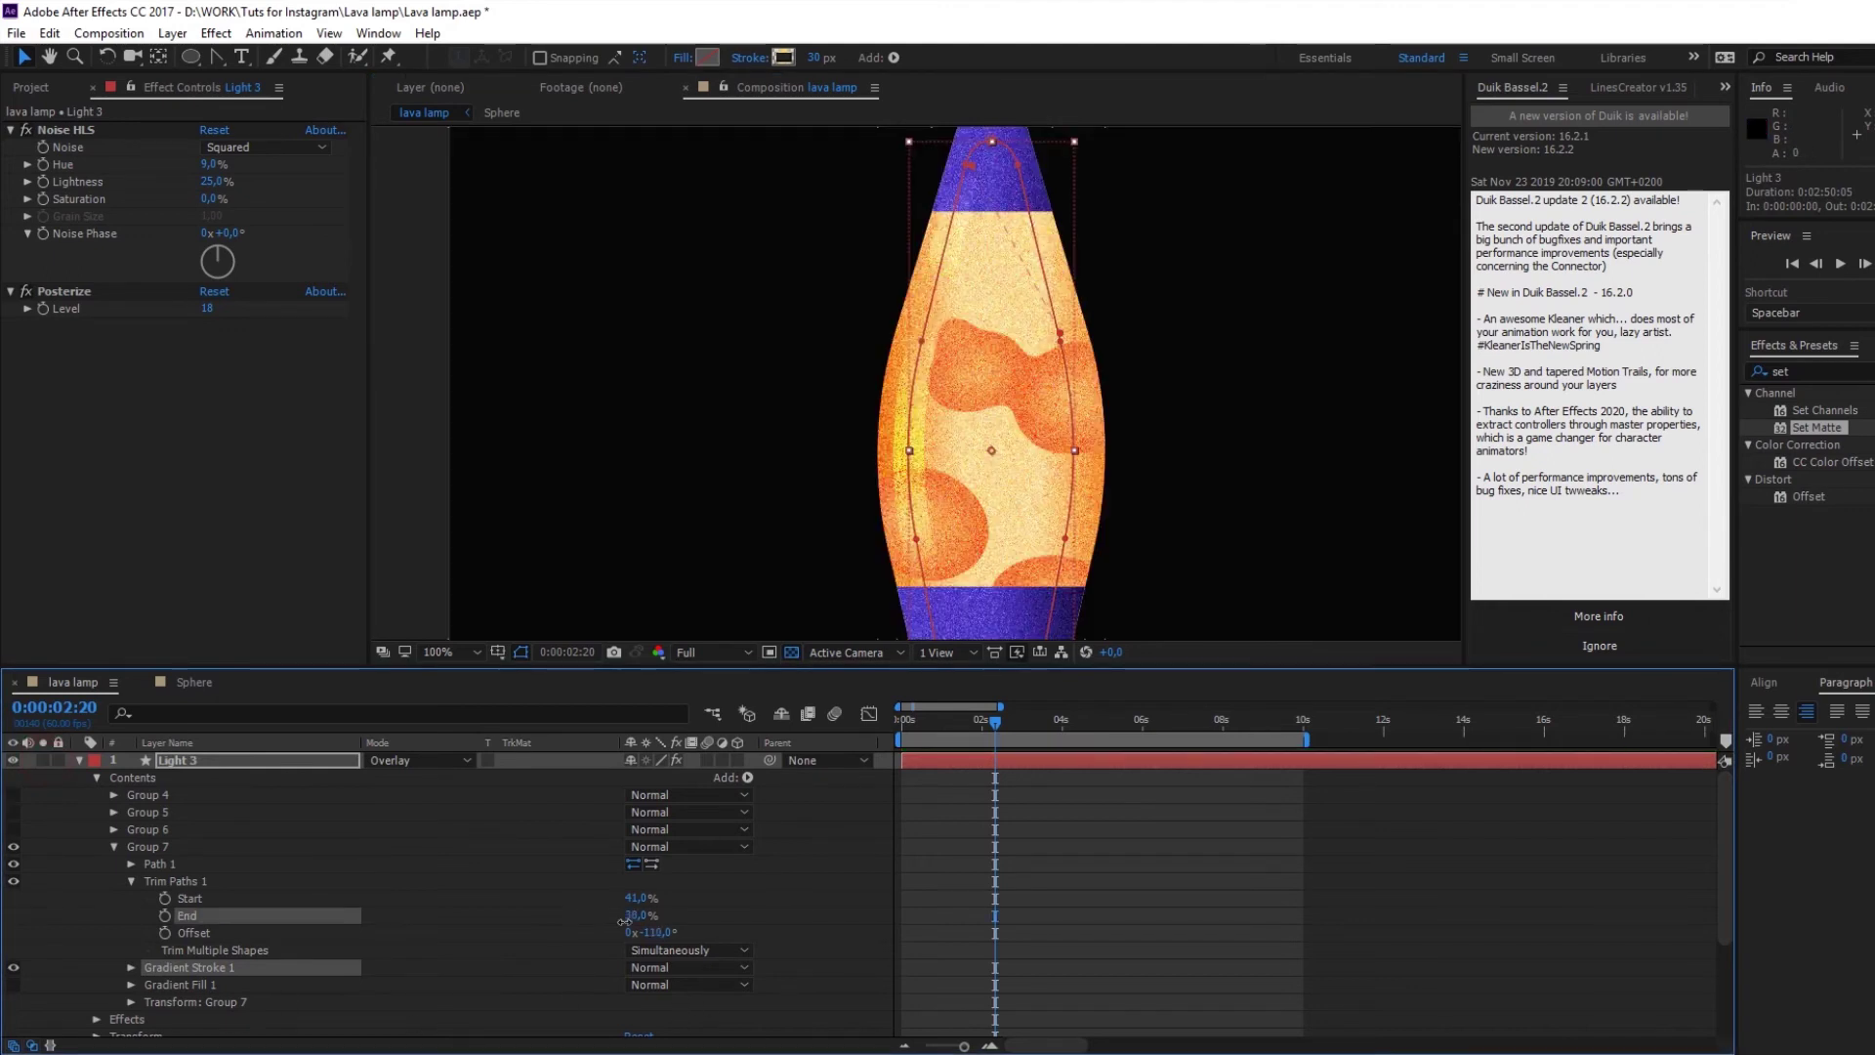
{"action": "left_click", "coordinate": [989, 267]}
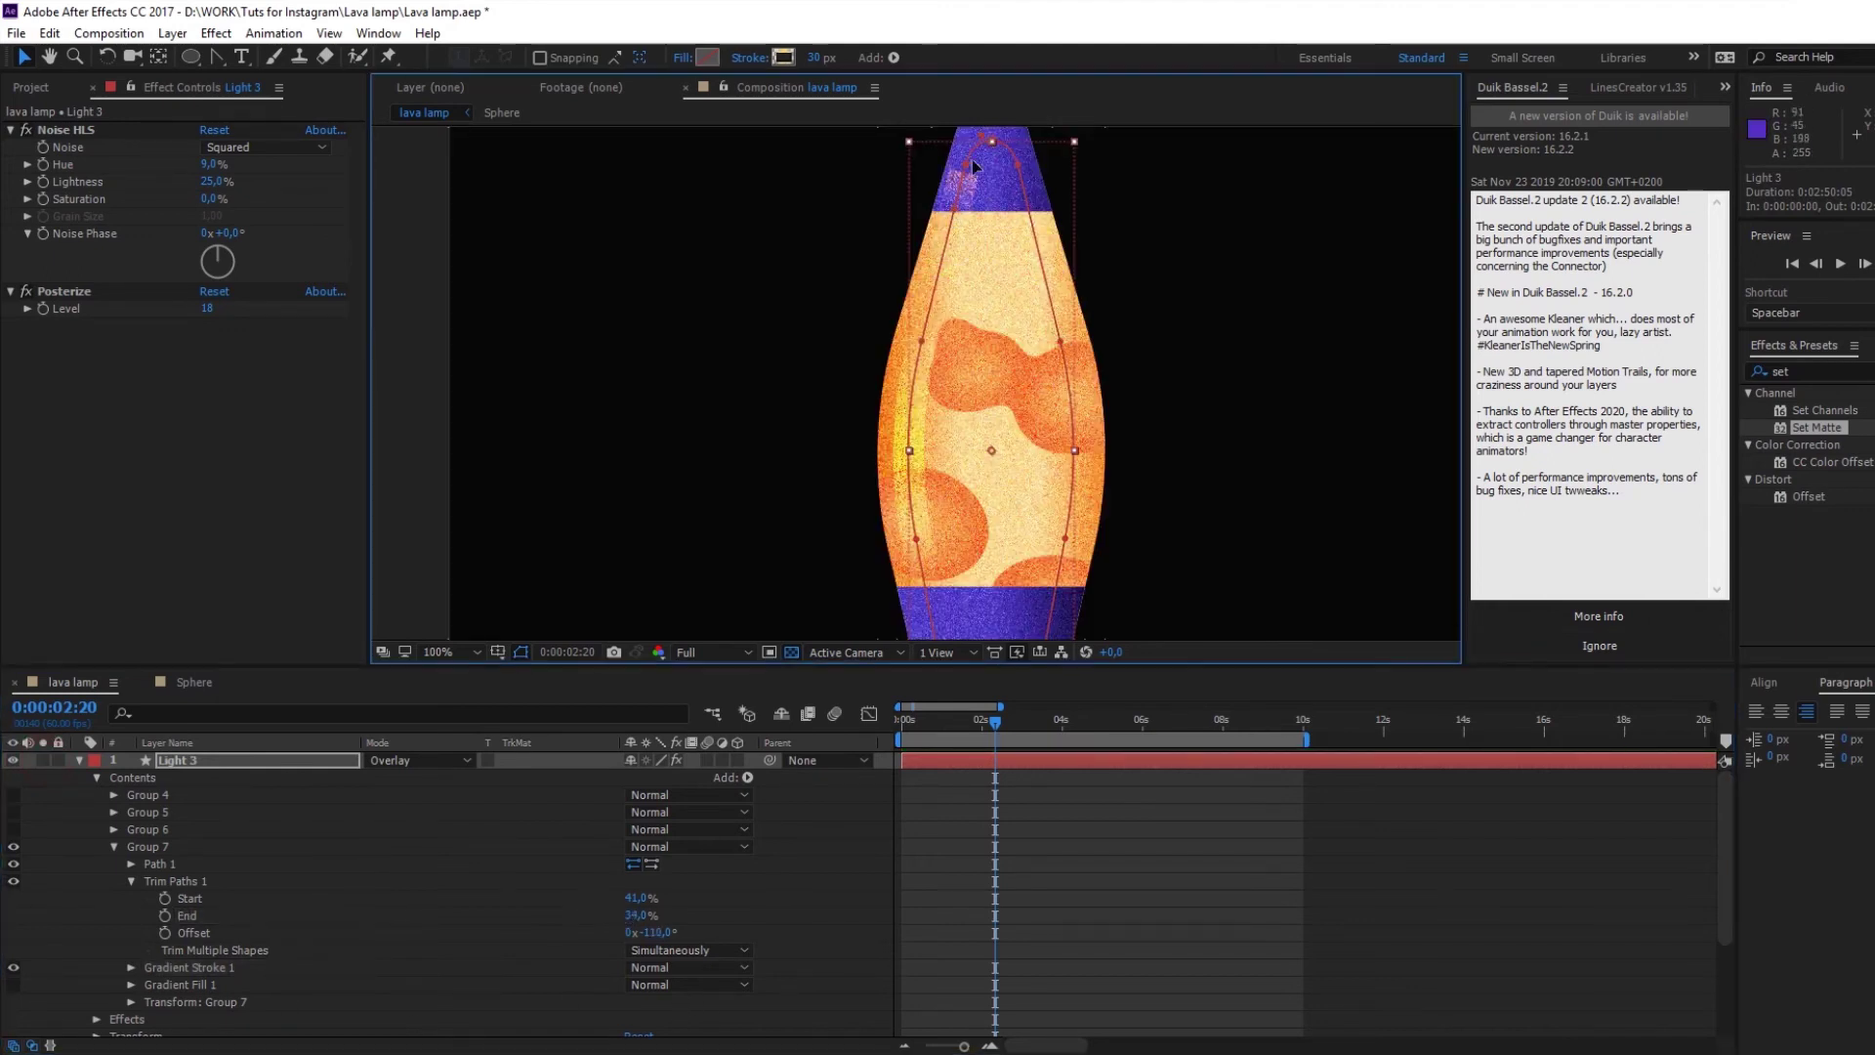
{"action": "left_click", "coordinate": [886, 532]}
{"action": "left_click", "coordinate": [216, 767]}
Step: Duplicate Light 3 as Light 4 and move its highlight down toward the lamp base
{"action": "key", "text": "ctrl+d"}
{"action": "left_click", "coordinate": [118, 848]}
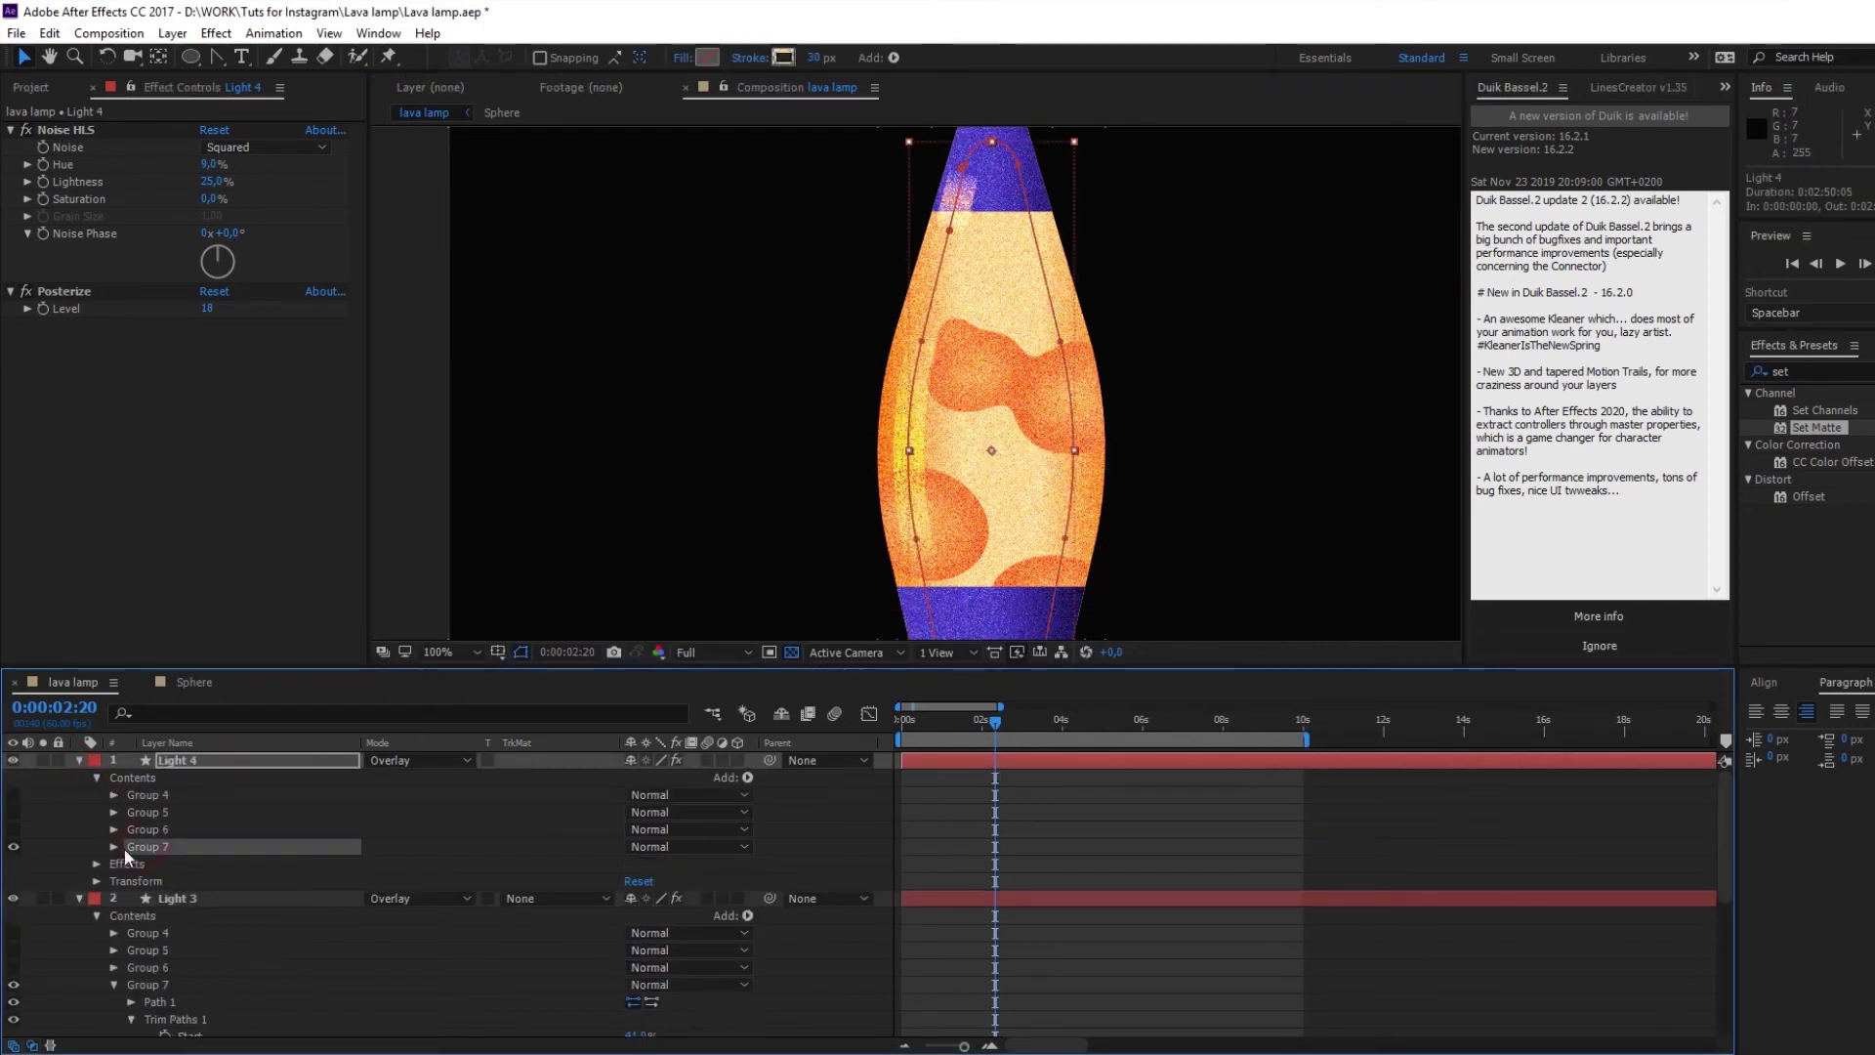
{"action": "left_click", "coordinate": [114, 847]}
{"action": "left_click", "coordinate": [943, 261]}
{"action": "mouse_move", "coordinate": [952, 195]}
{"action": "left_mouse_down"}
{"action": "mouse_move", "coordinate": [894, 387]}
{"action": "mouse_move", "coordinate": [812, 425]}
{"action": "left_mouse_up"}
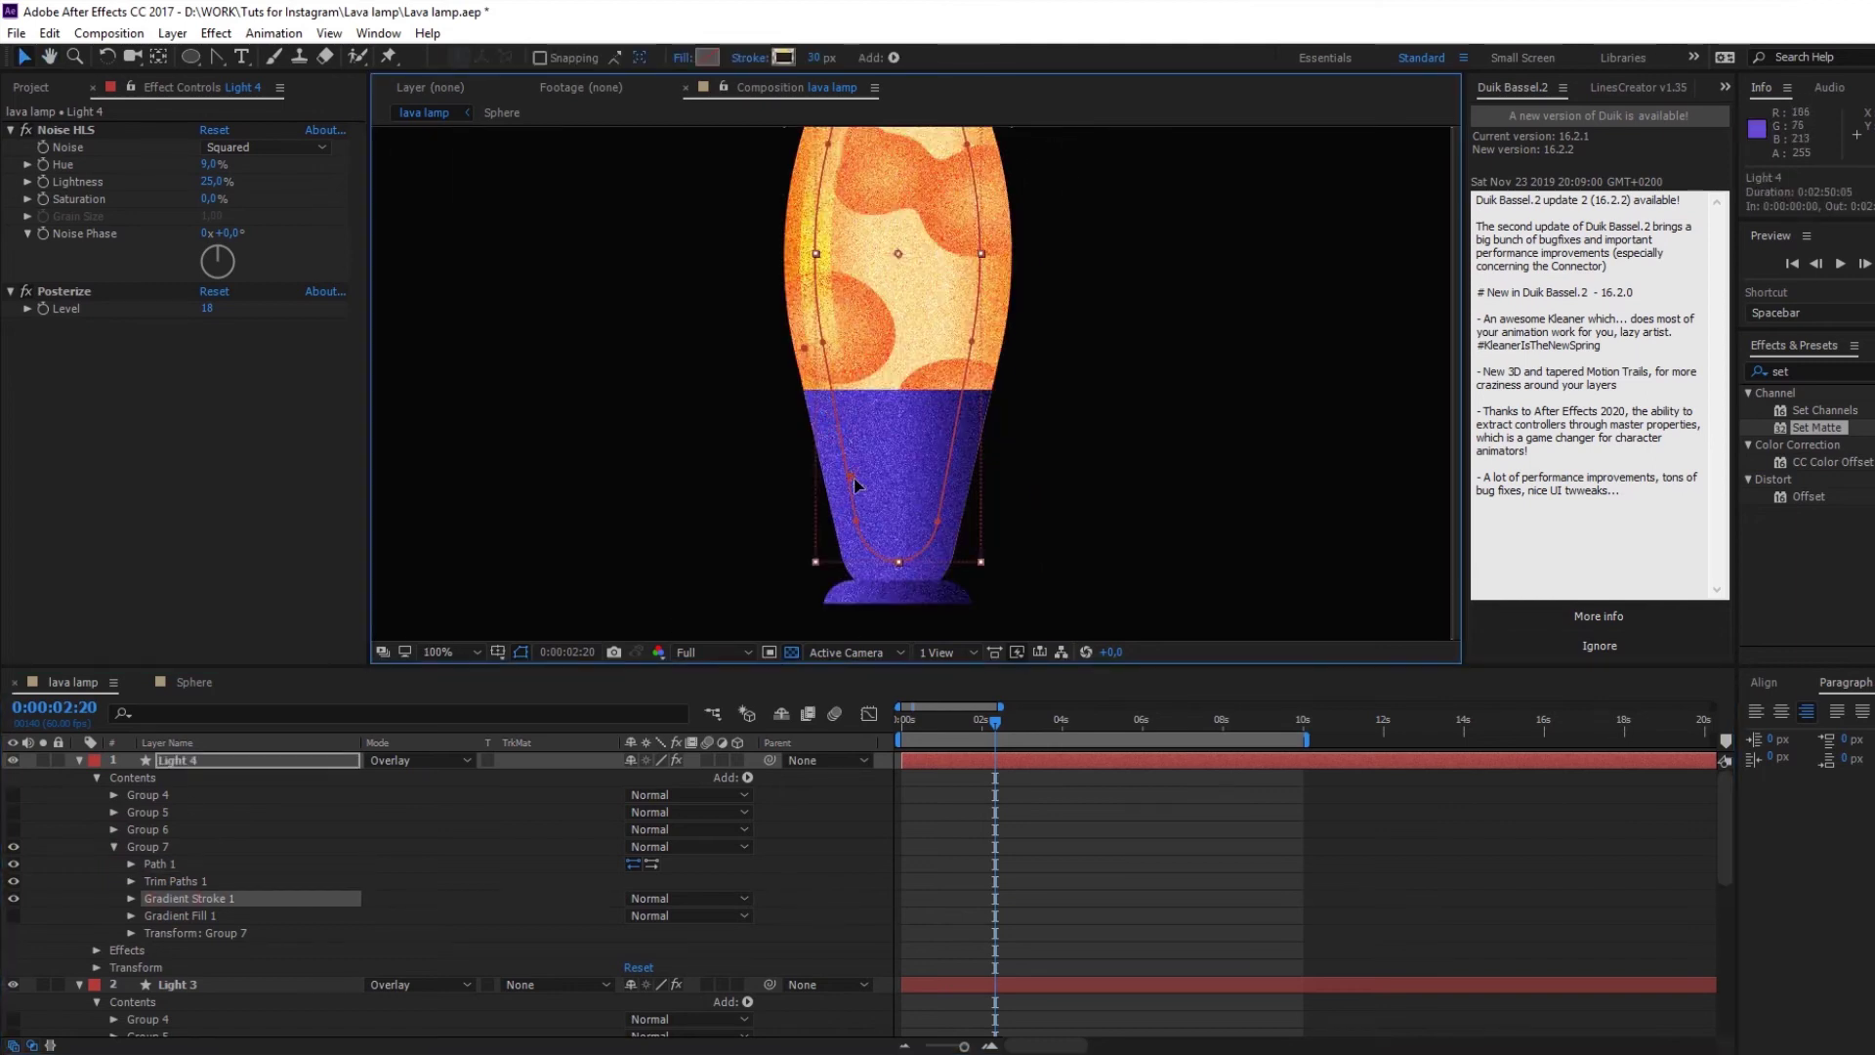
Step: Trim Light 4's highlight stroke to Start 47% and End 34%
{"action": "left_click", "coordinate": [131, 881]}
{"action": "left_click_drag", "start_coordinate": [650, 932], "coordinate": [705, 921]}
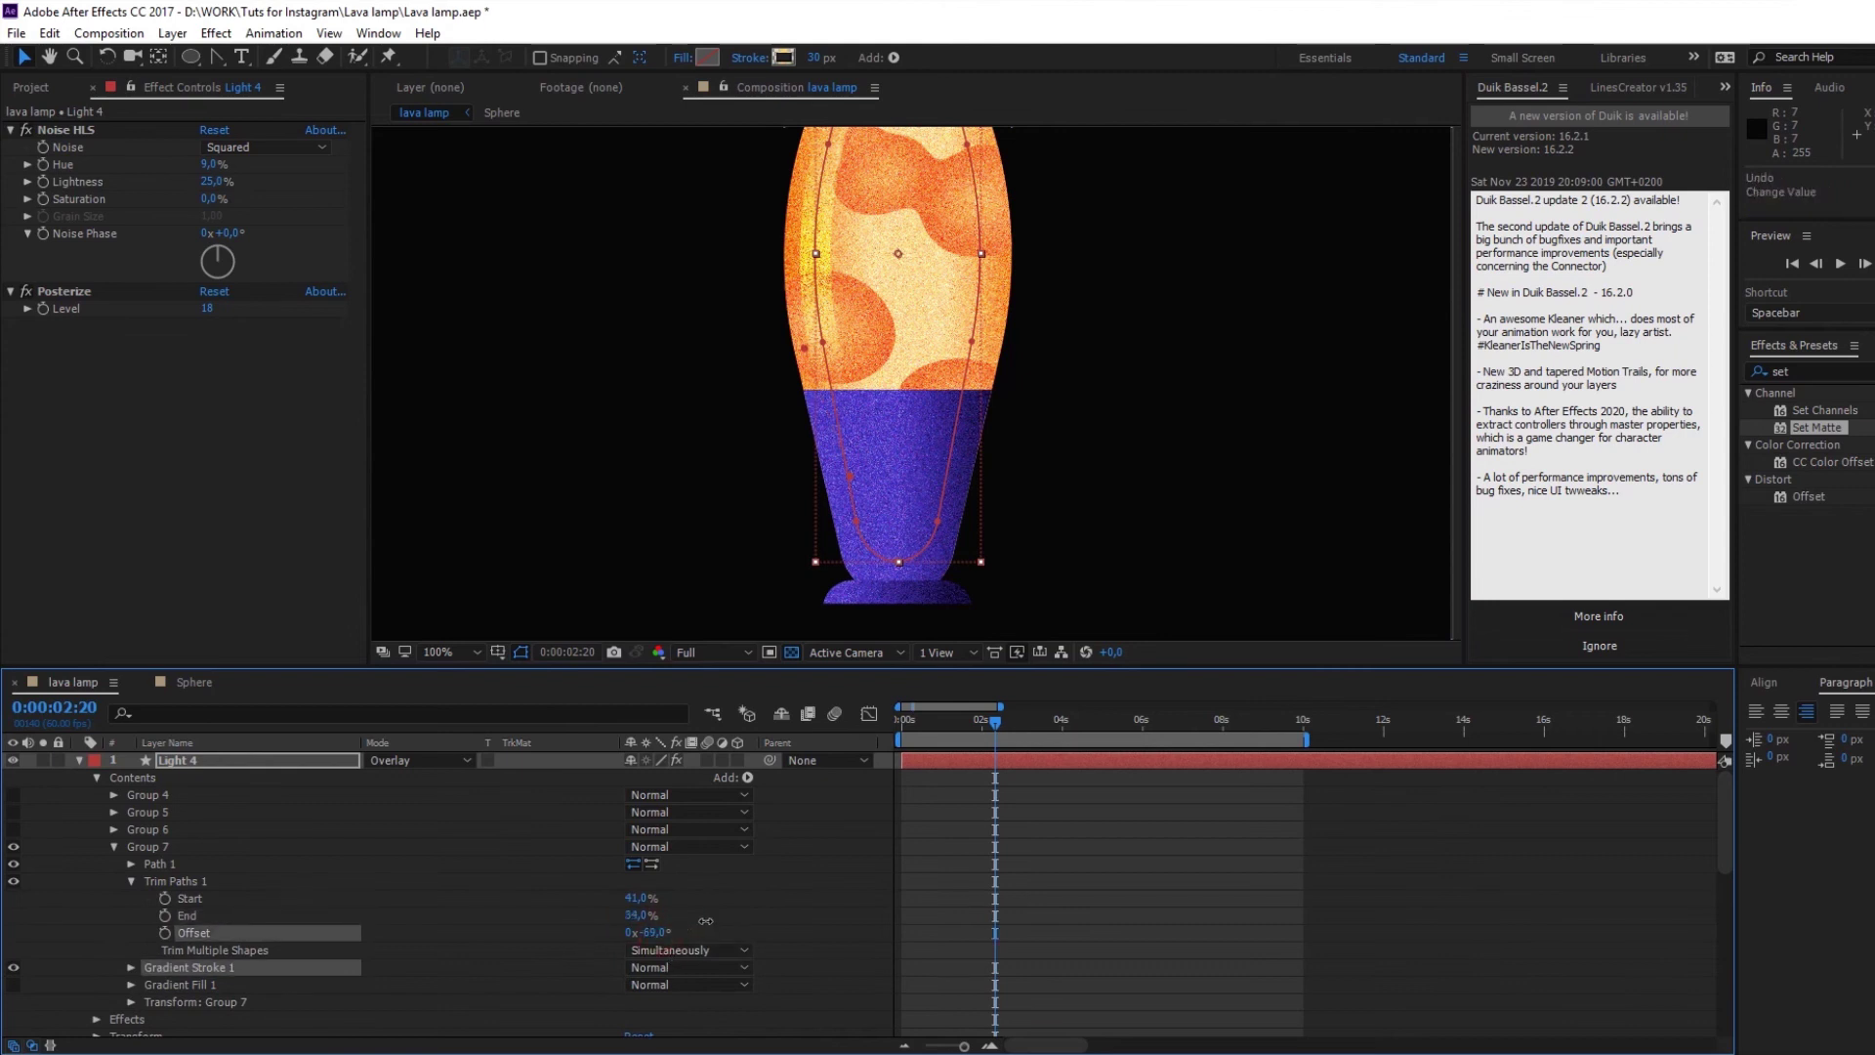
{"action": "left_click", "coordinate": [841, 456]}
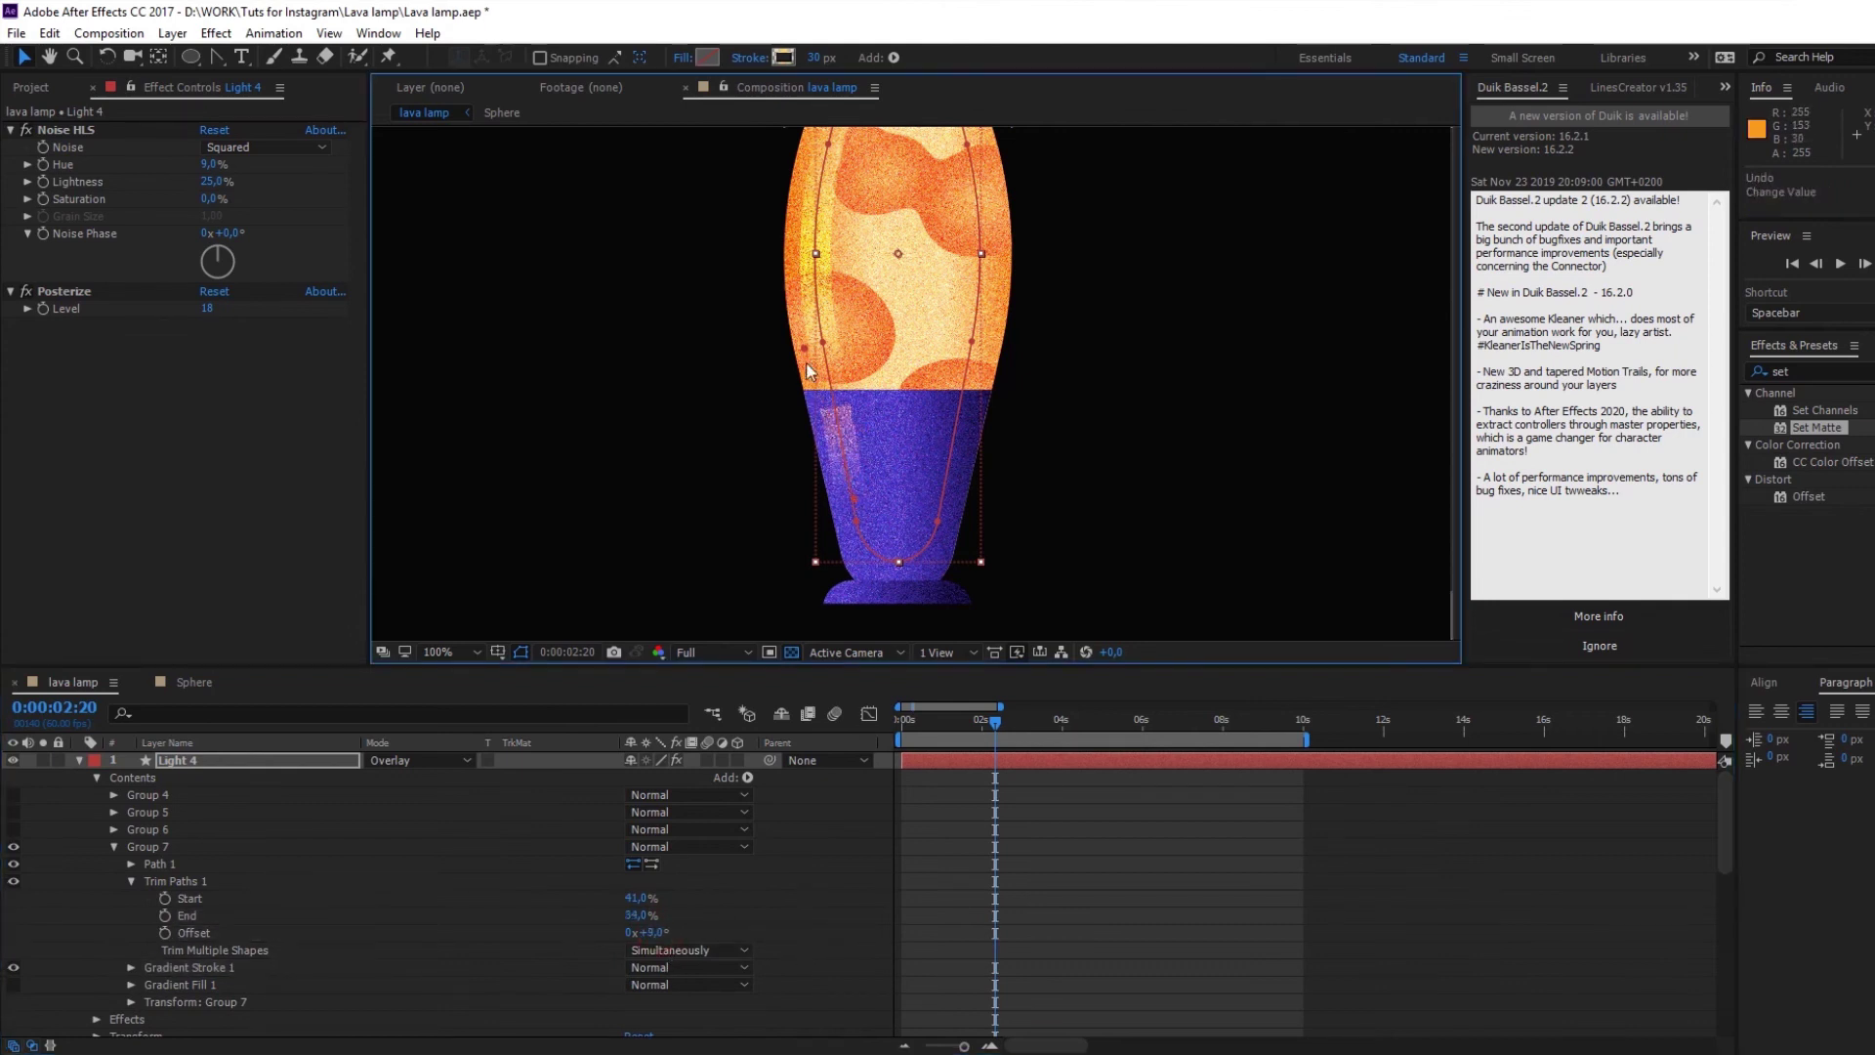
{"action": "mouse_move", "coordinate": [644, 933]}
{"action": "left_mouse_down"}
{"action": "mouse_move", "coordinate": [673, 933]}
{"action": "mouse_move", "coordinate": [669, 898]}
{"action": "left_mouse_up"}
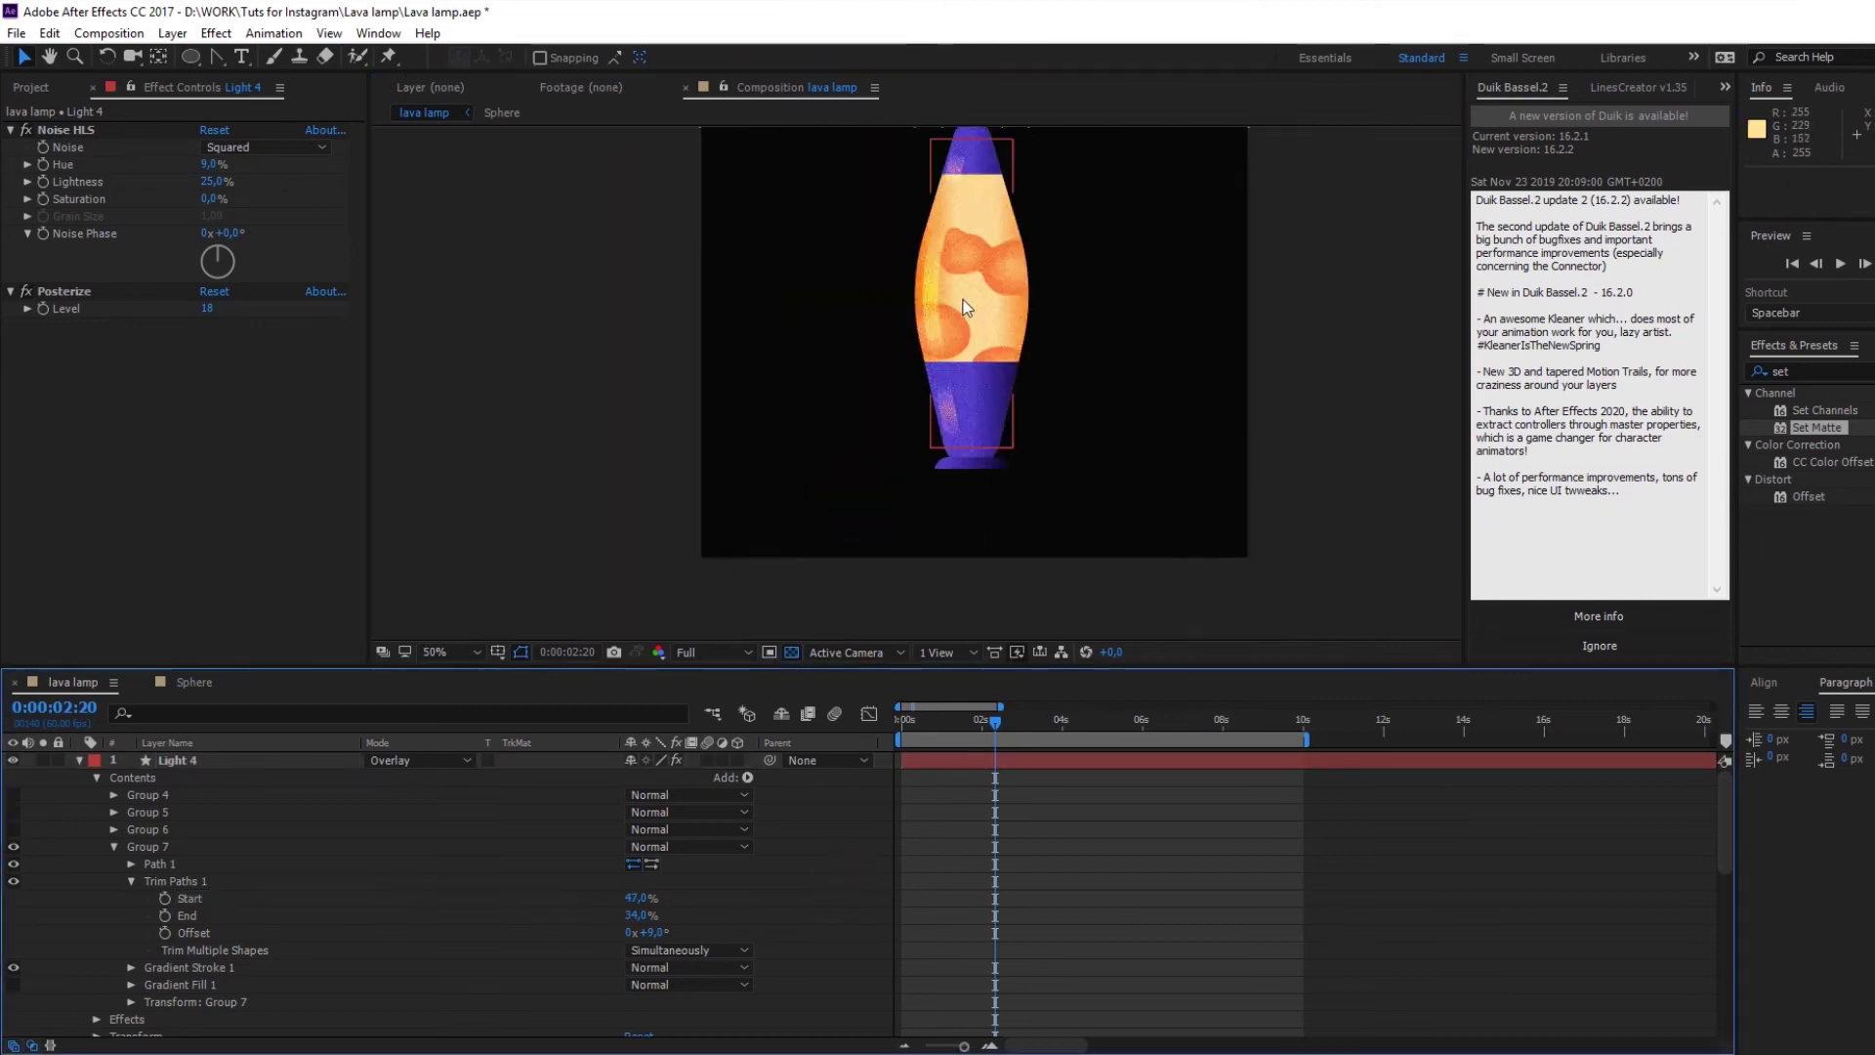
{"action": "scroll", "coordinate": [1016, 226], "scroll_direction": "down", "scroll_amount": 2}
{"action": "scroll", "coordinate": [1016, 226], "scroll_direction": "up", "scroll_amount": 2}
{"action": "left_click", "coordinate": [1017, 226]}
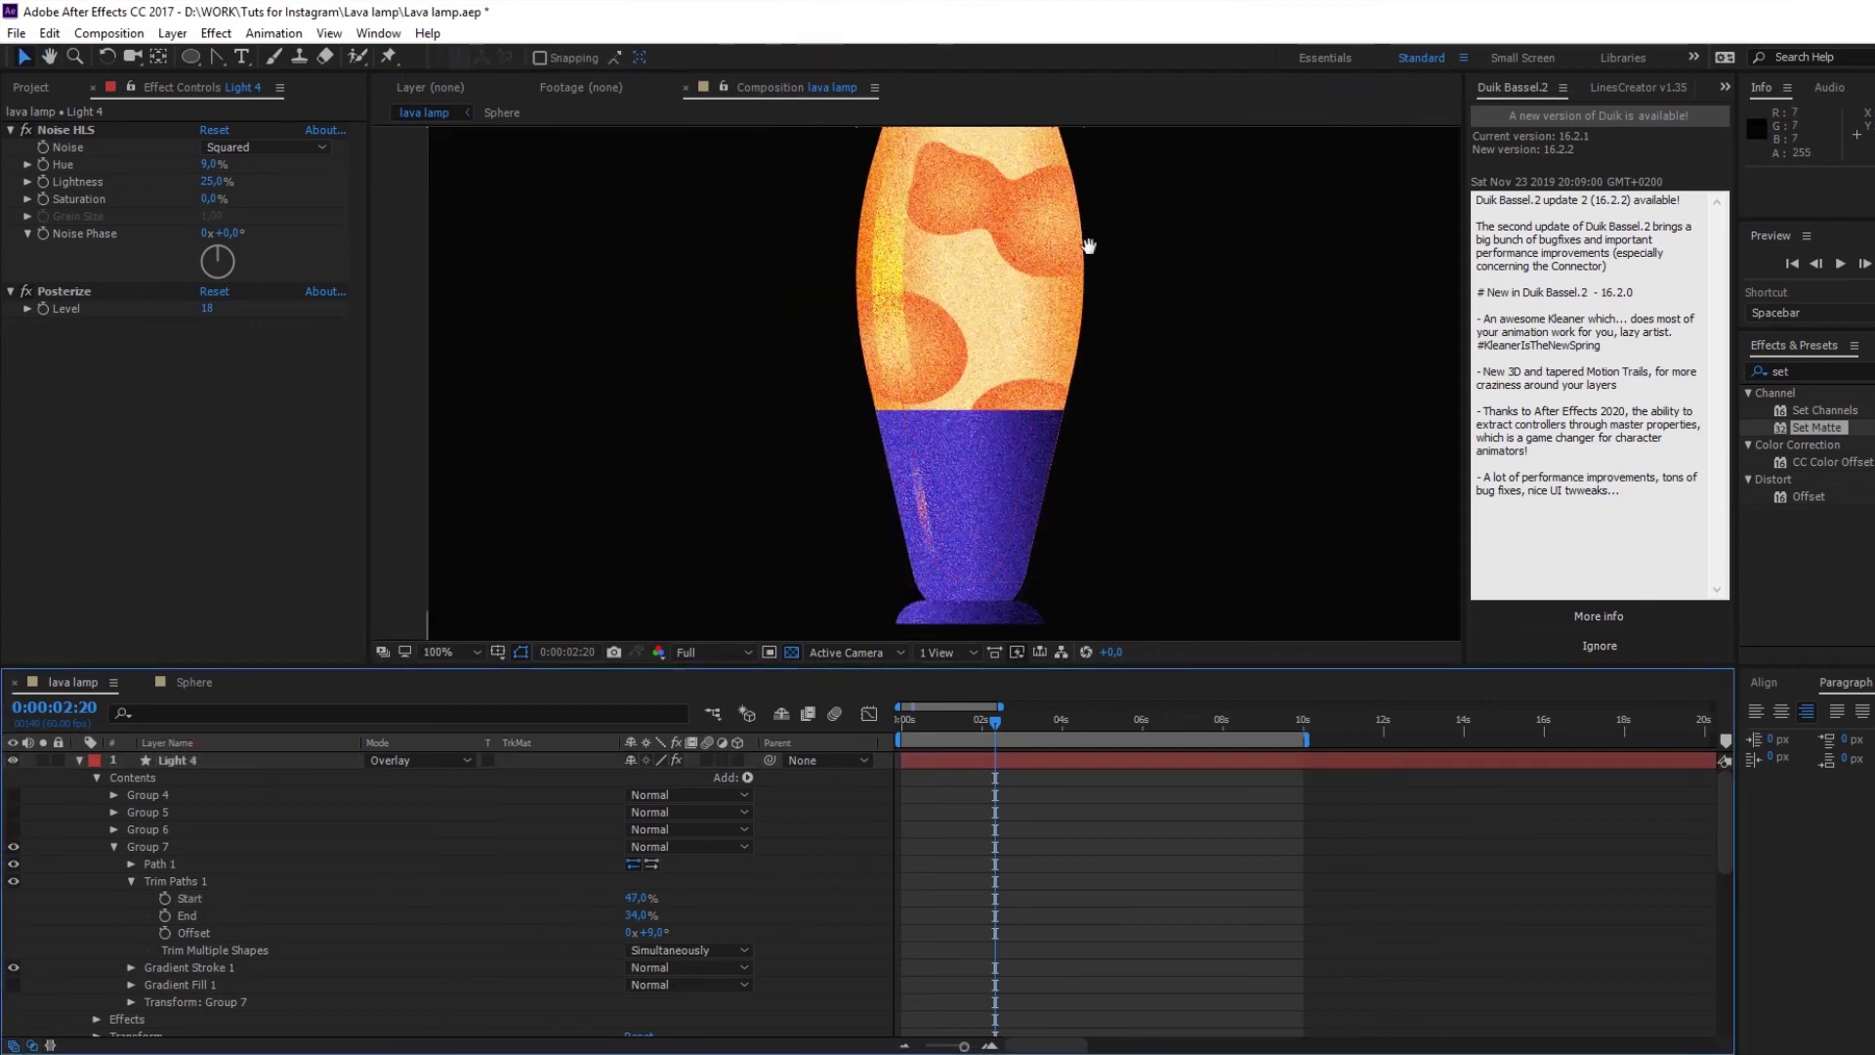
{"action": "left_click", "coordinate": [79, 759]}
{"action": "left_click", "coordinate": [758, 167]}
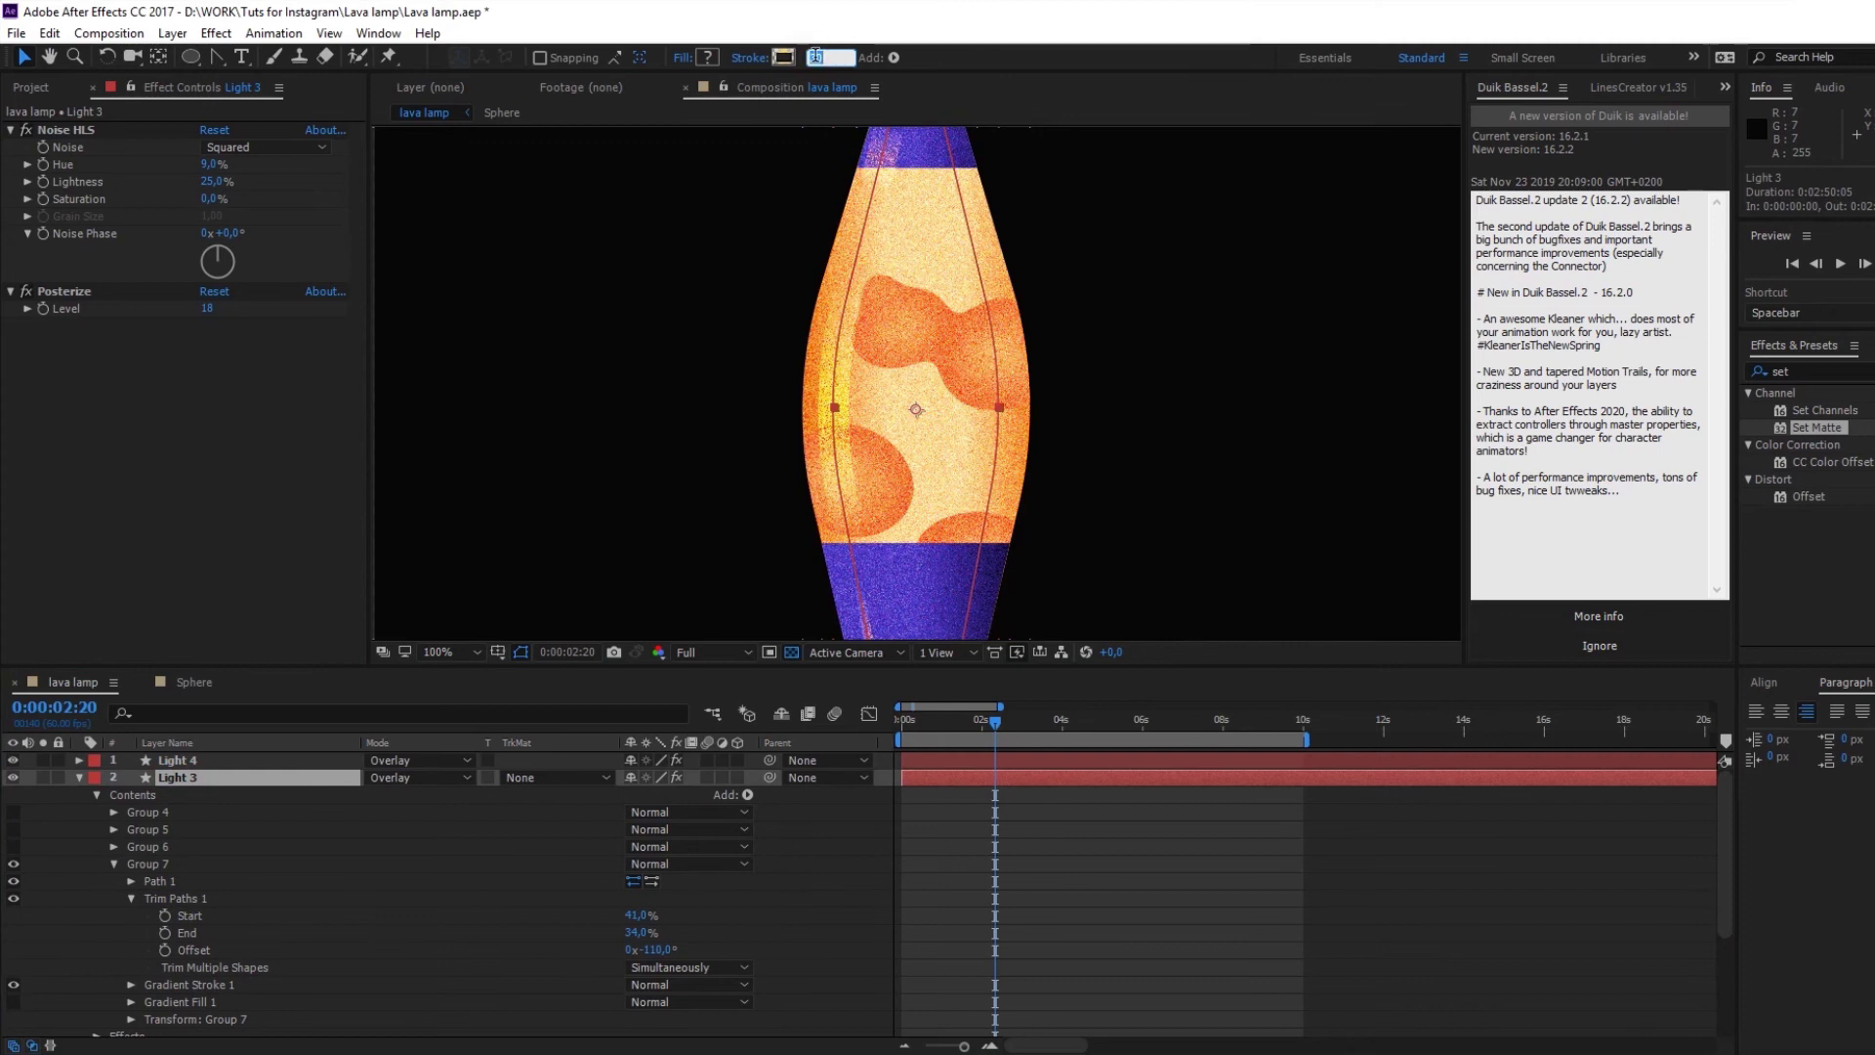
Step: Shorten Light 3's highlight stroke to Trim Paths End 31%
{"action": "scroll", "coordinate": [758, 167], "scroll_direction": "up", "scroll_amount": 1}
{"action": "left_click_drag", "start_coordinate": [639, 932], "coordinate": [639, 949]}
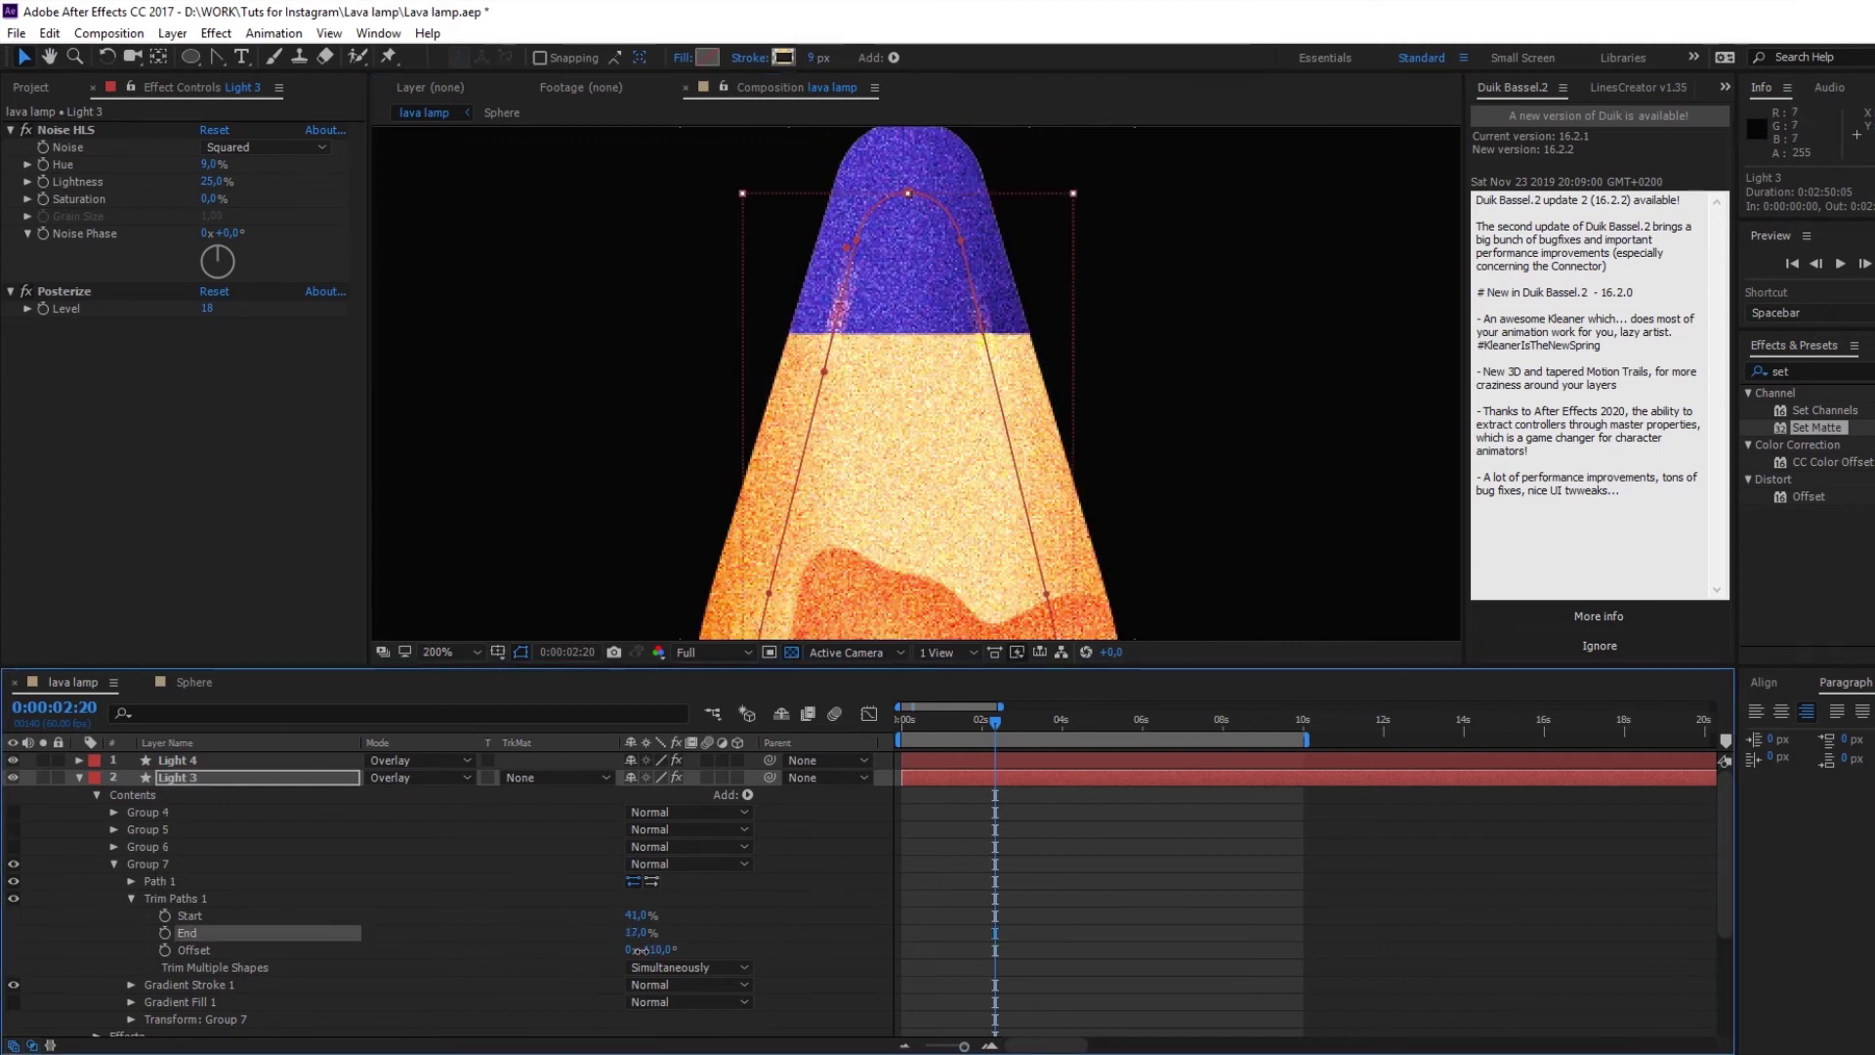
{"action": "left_click", "coordinate": [976, 472]}
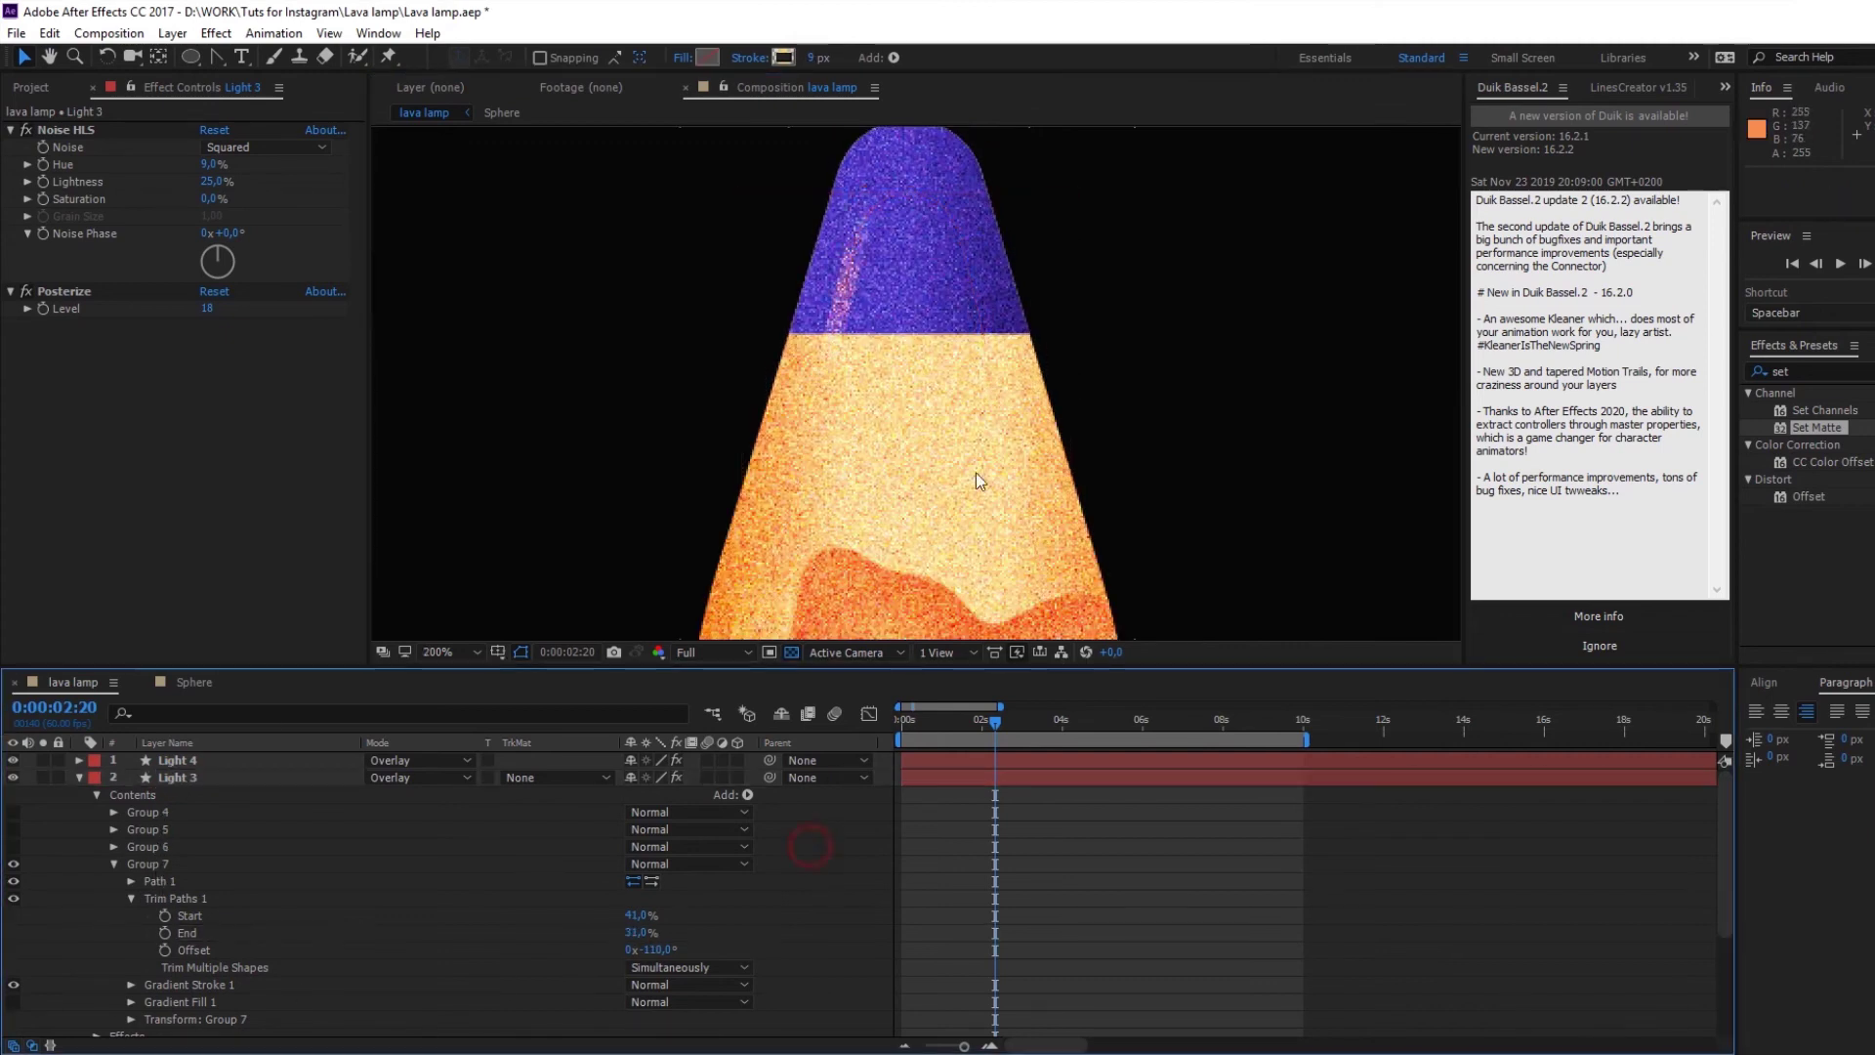
{"action": "scroll", "coordinate": [740, 635], "scroll_direction": "down", "scroll_amount": 4}
{"action": "left_click", "coordinate": [79, 777]}
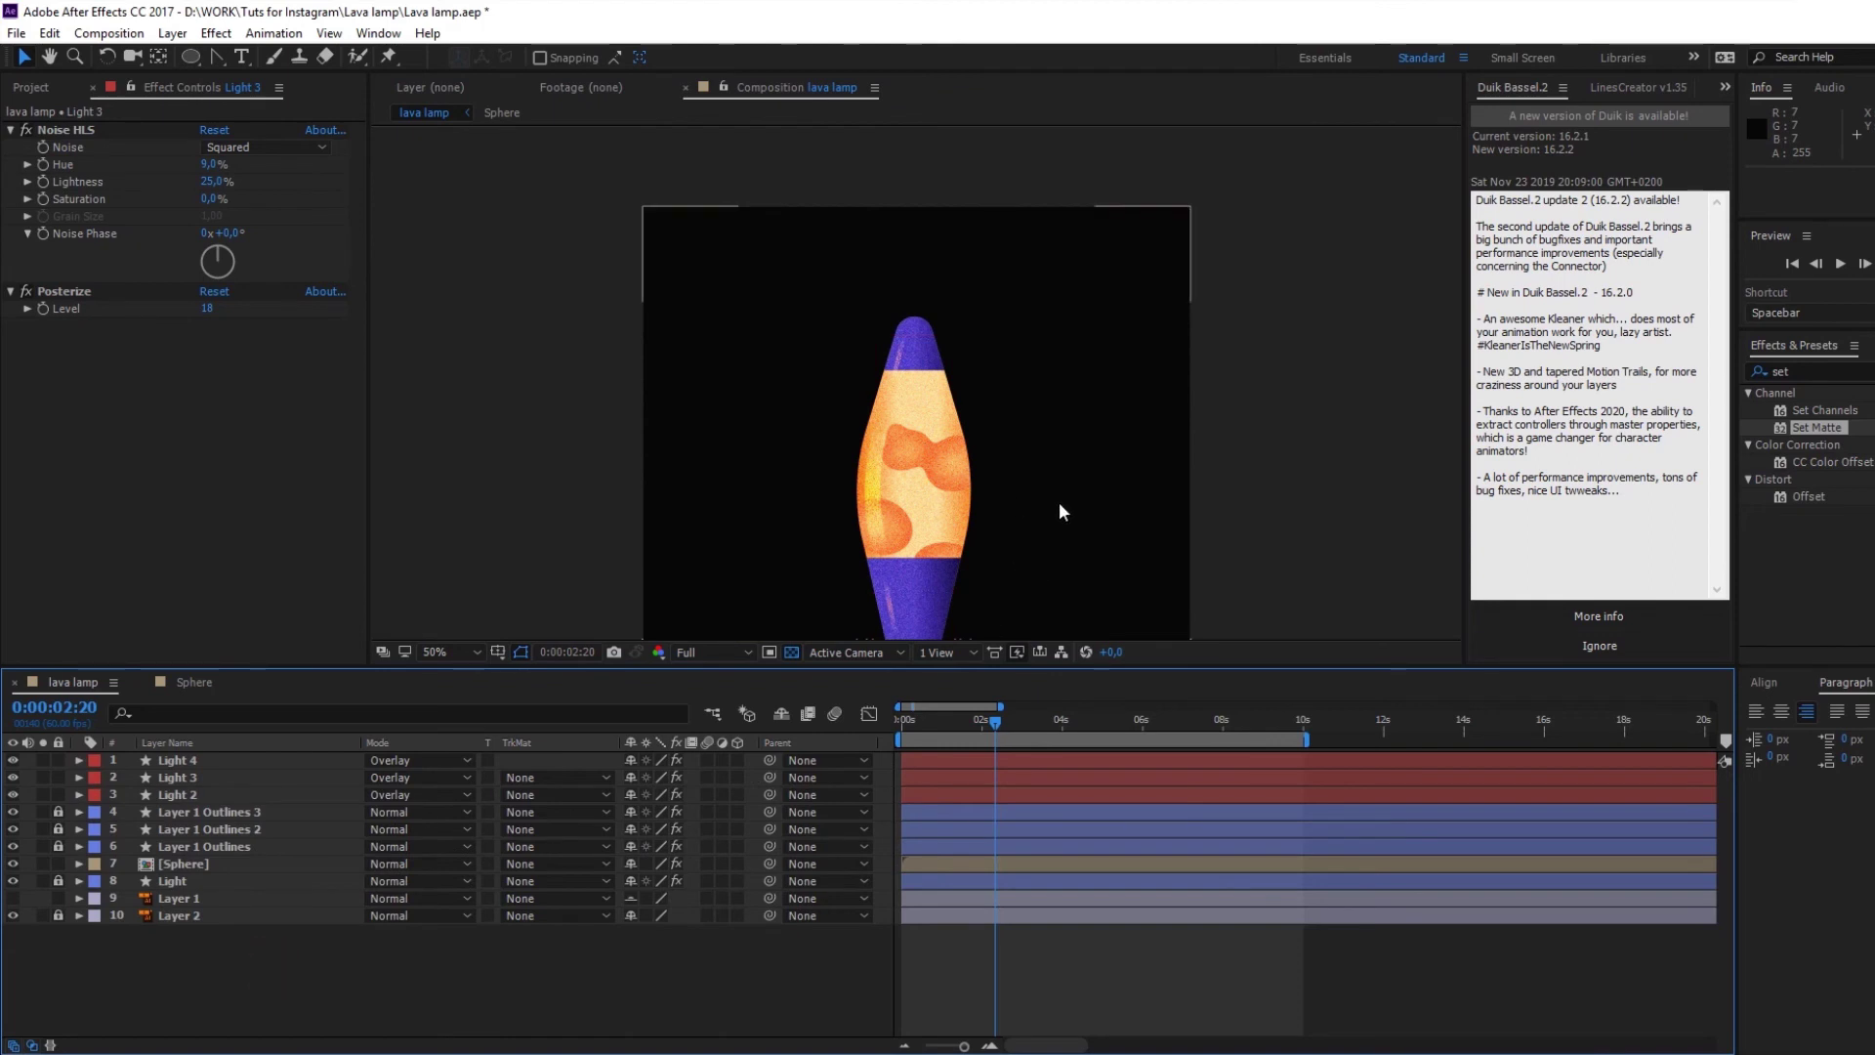
Step: Lock the three Light layers, unlock Layer 1 Outlines 3 and 2, and expand Outlines 2
{"action": "scroll", "coordinate": [1059, 502], "scroll_direction": "down", "scroll_amount": 3}
{"action": "left_click", "coordinate": [941, 513]}
{"action": "left_click_drag", "start_coordinate": [58, 760], "coordinate": [57, 829]}
{"action": "left_click", "coordinate": [195, 811]}
{"action": "left_click", "coordinate": [195, 829]}
{"action": "left_click", "coordinate": [79, 829]}
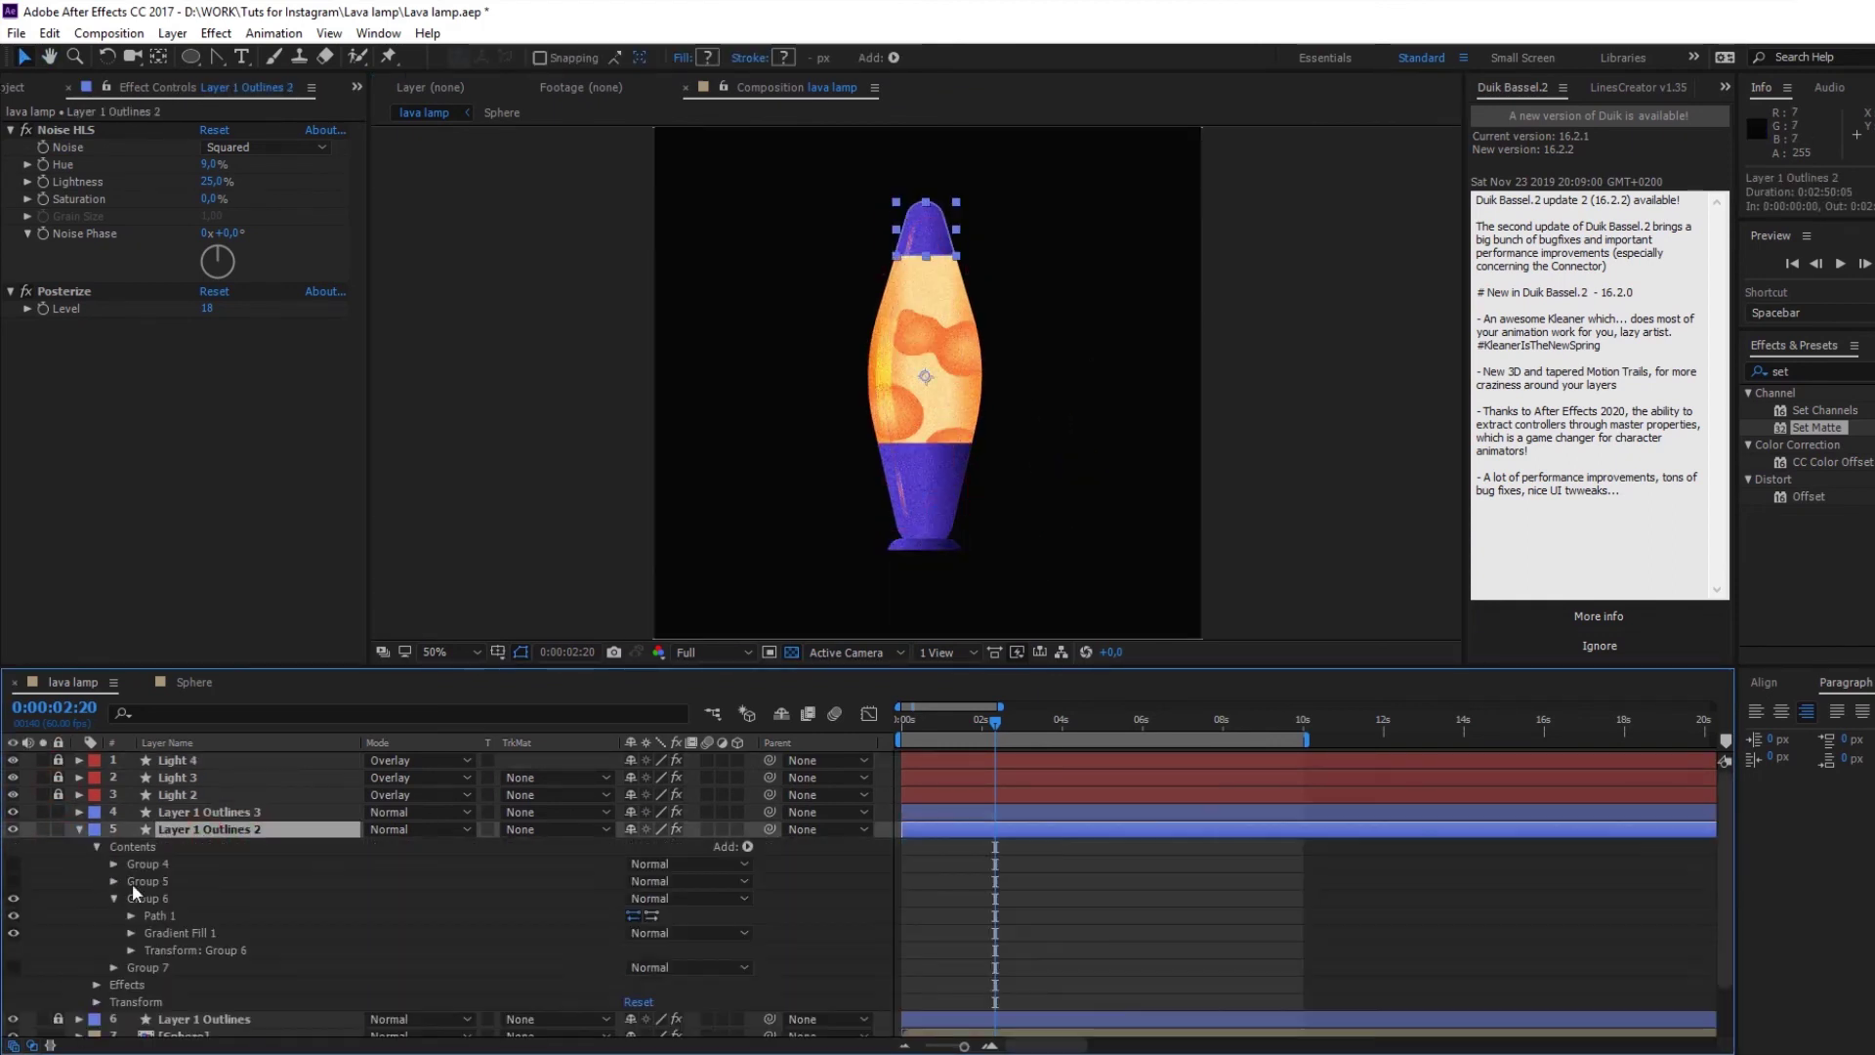
Step: Select Layer 1 Outlines 3 with the whole lamp in view
{"action": "left_click", "coordinate": [179, 933]}
{"action": "scroll", "coordinate": [902, 273], "scroll_direction": "up", "scroll_amount": 4}
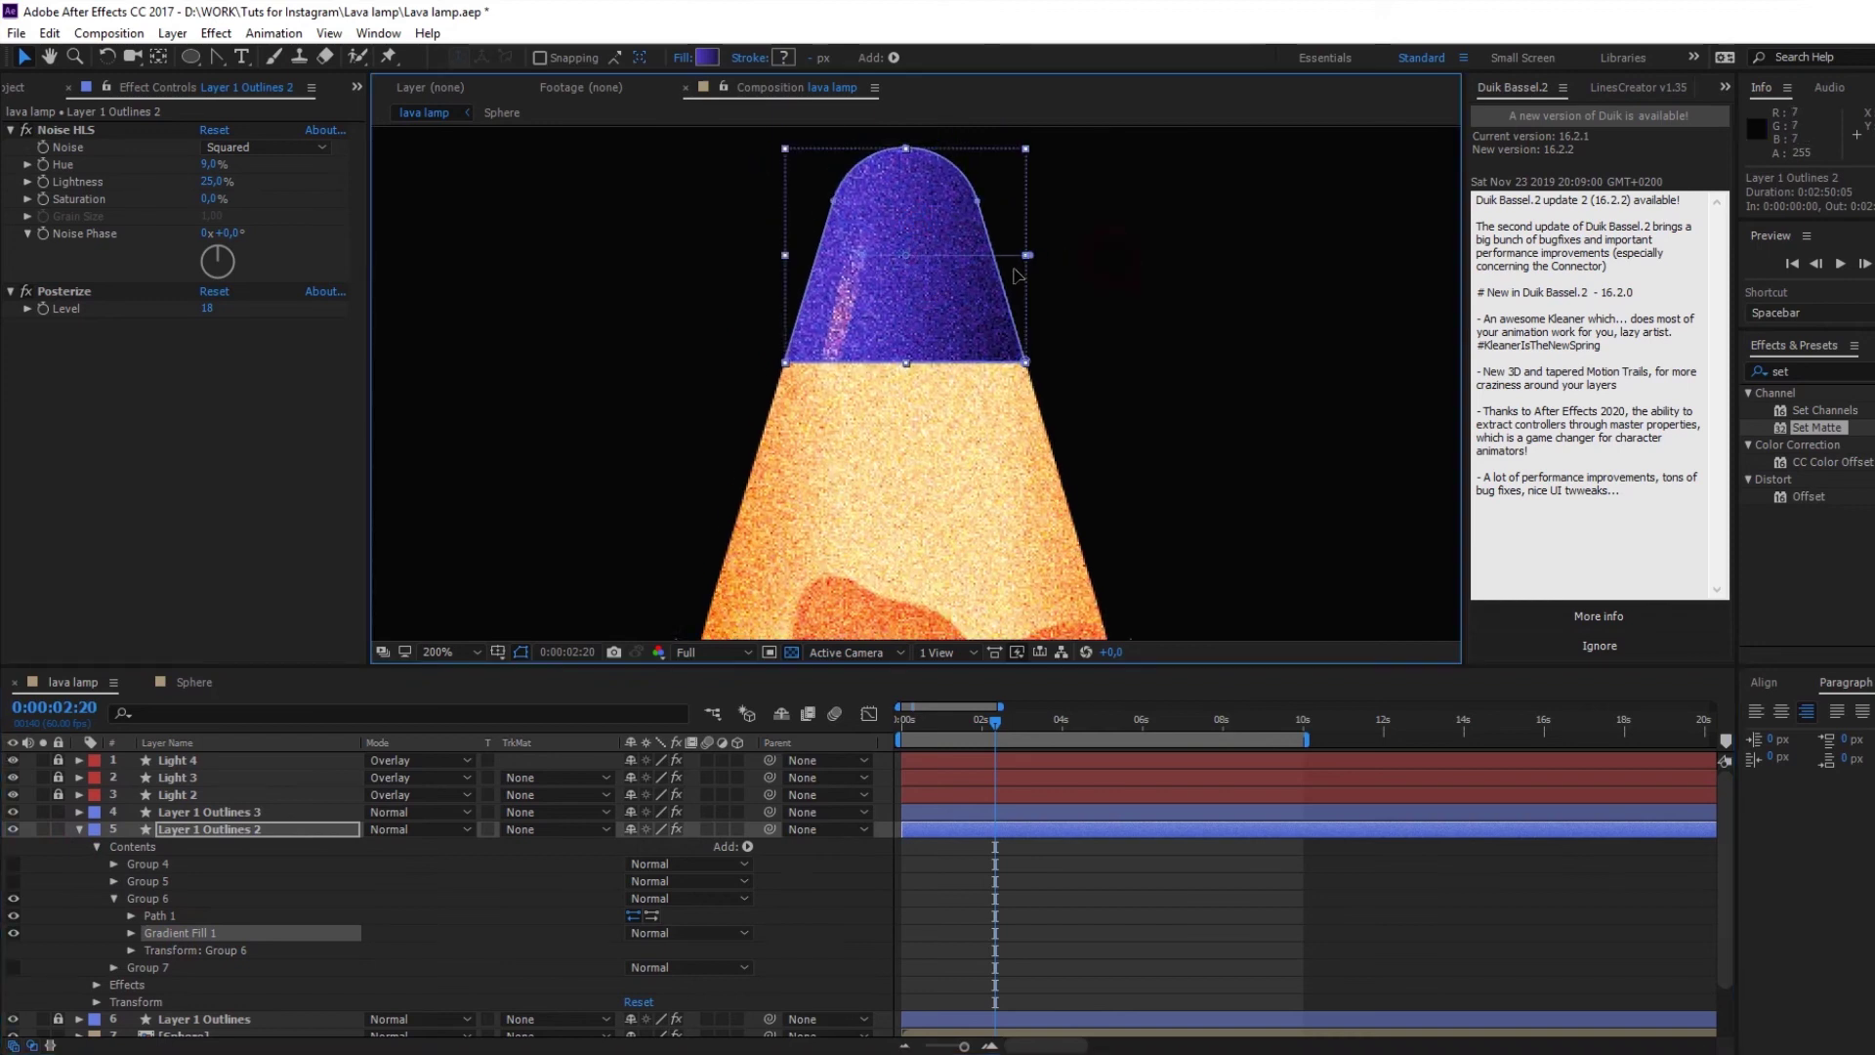
{"action": "left_click", "coordinate": [147, 898]}
{"action": "key", "text": "comma"}
{"action": "left_click", "coordinate": [185, 796]}
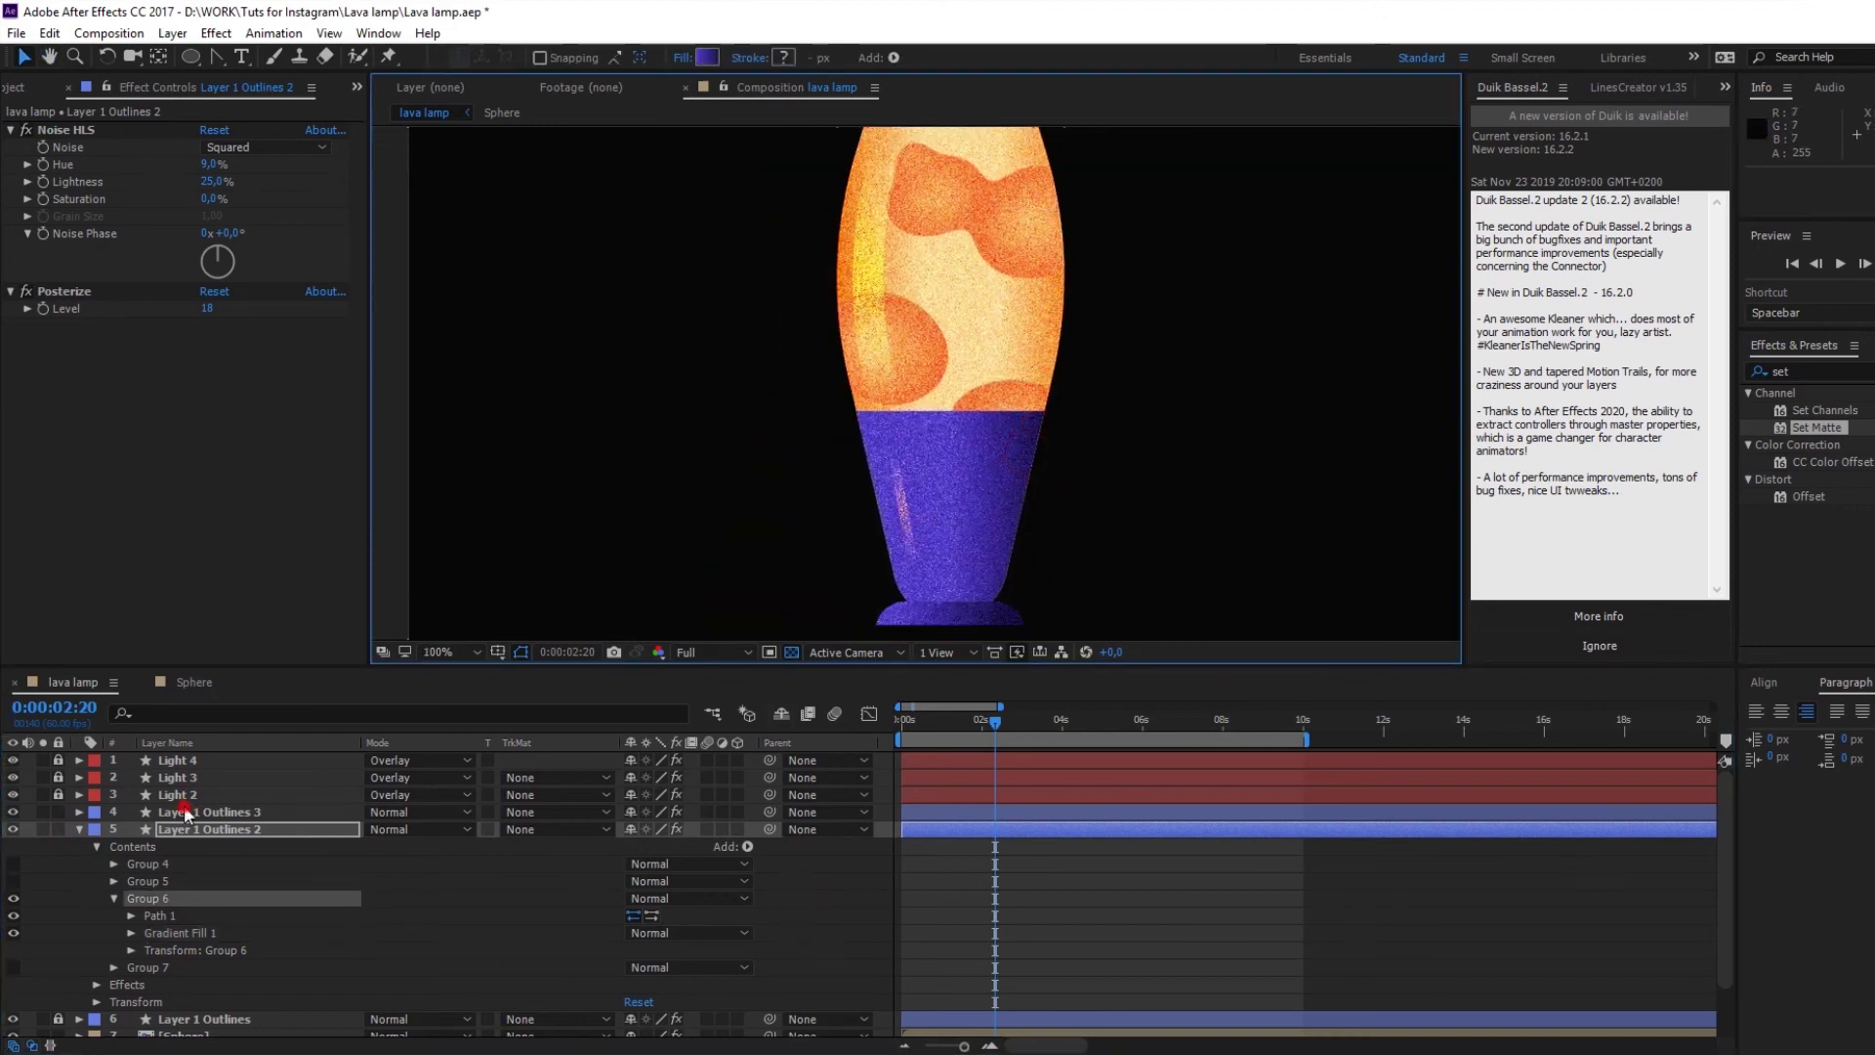
{"action": "left_click", "coordinate": [186, 812]}
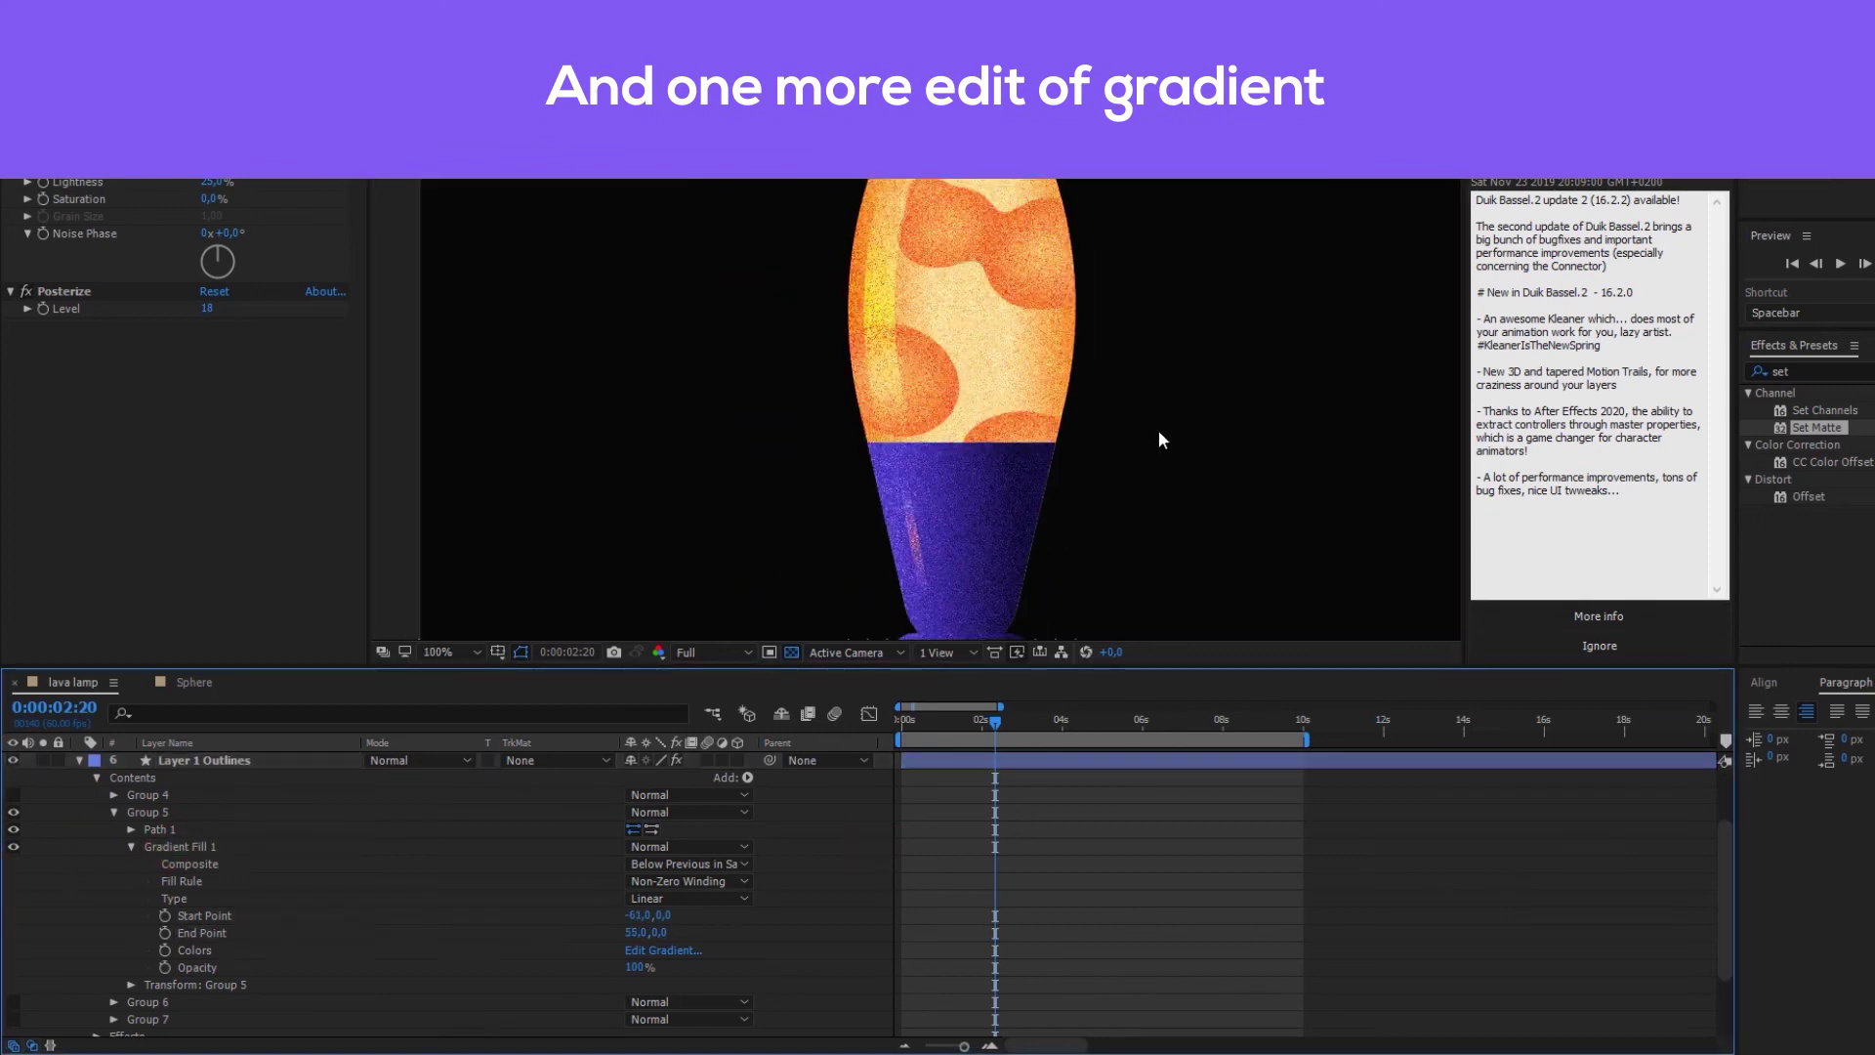
Step: Add a light purple 513AC9 stop at 100% of the lower body's gradient
{"action": "left_click", "coordinate": [663, 949]}
{"action": "left_click", "coordinate": [1725, 445]}
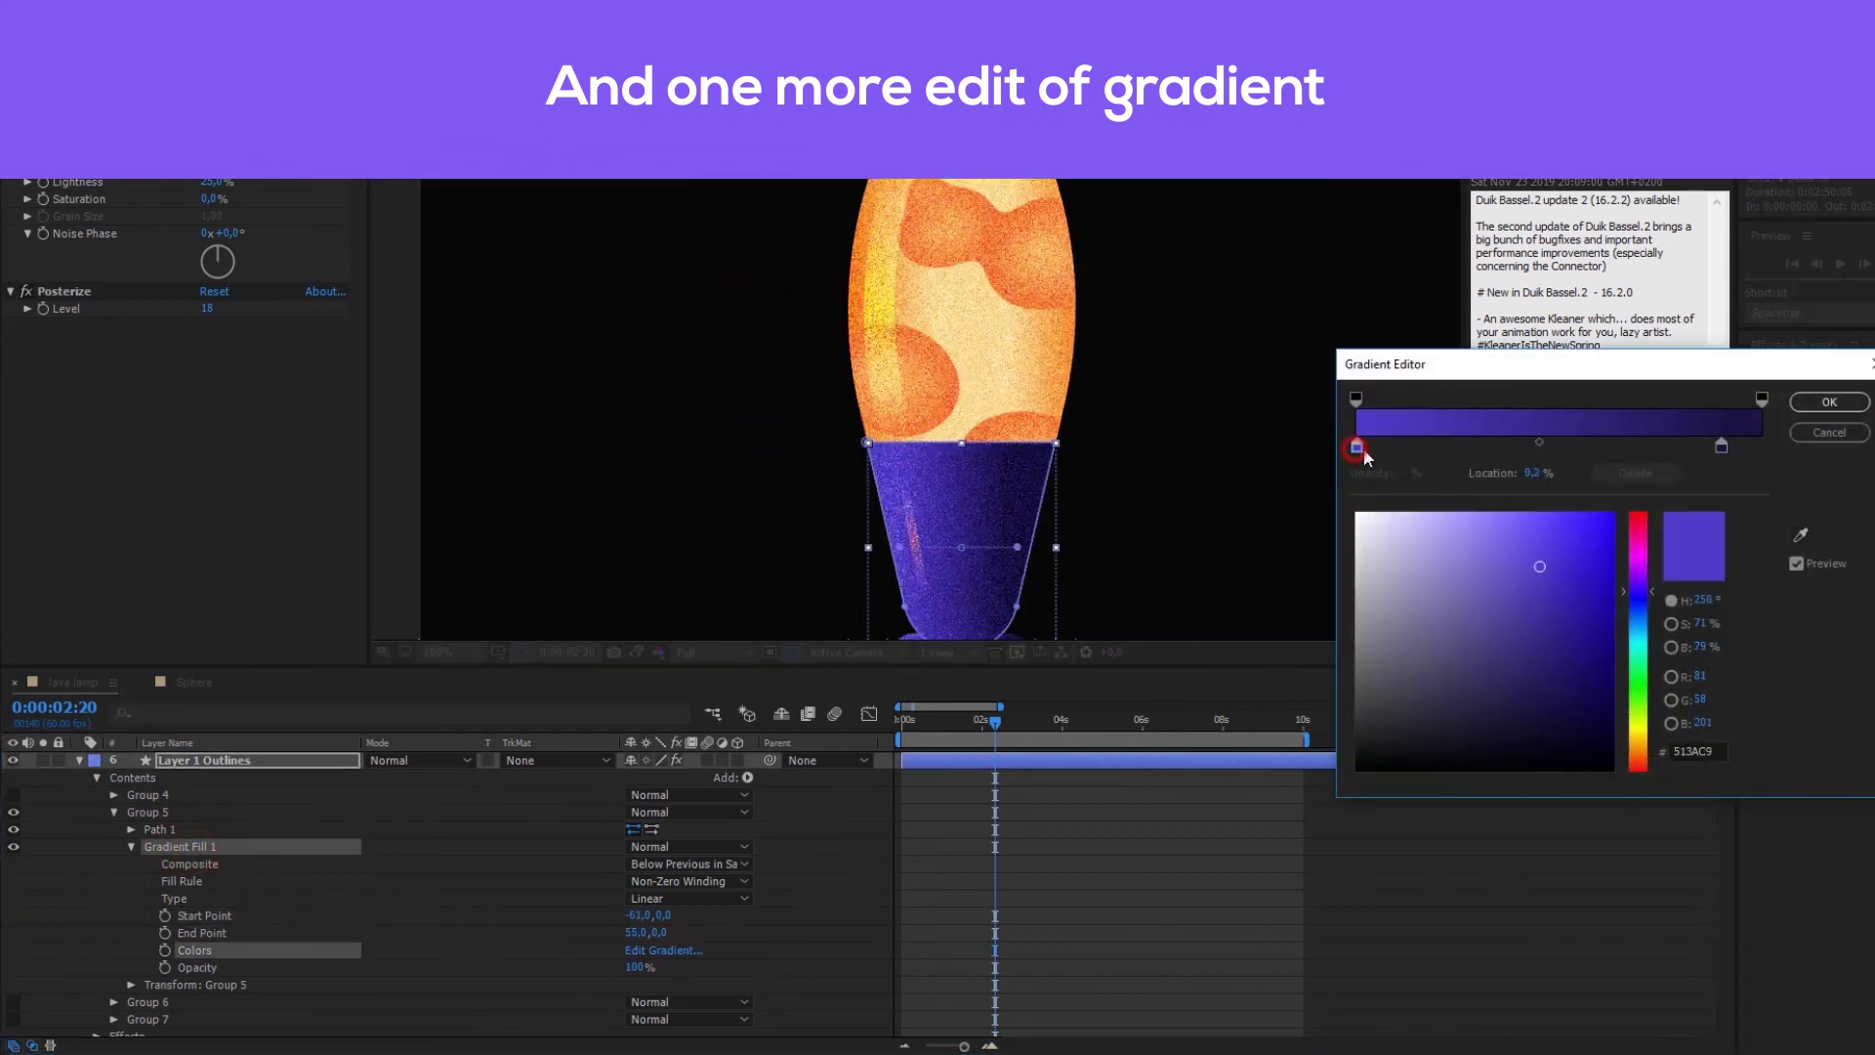
{"action": "left_click_drag", "start_coordinate": [1357, 455], "coordinate": [1761, 450]}
{"action": "left_click", "coordinate": [1825, 406]}
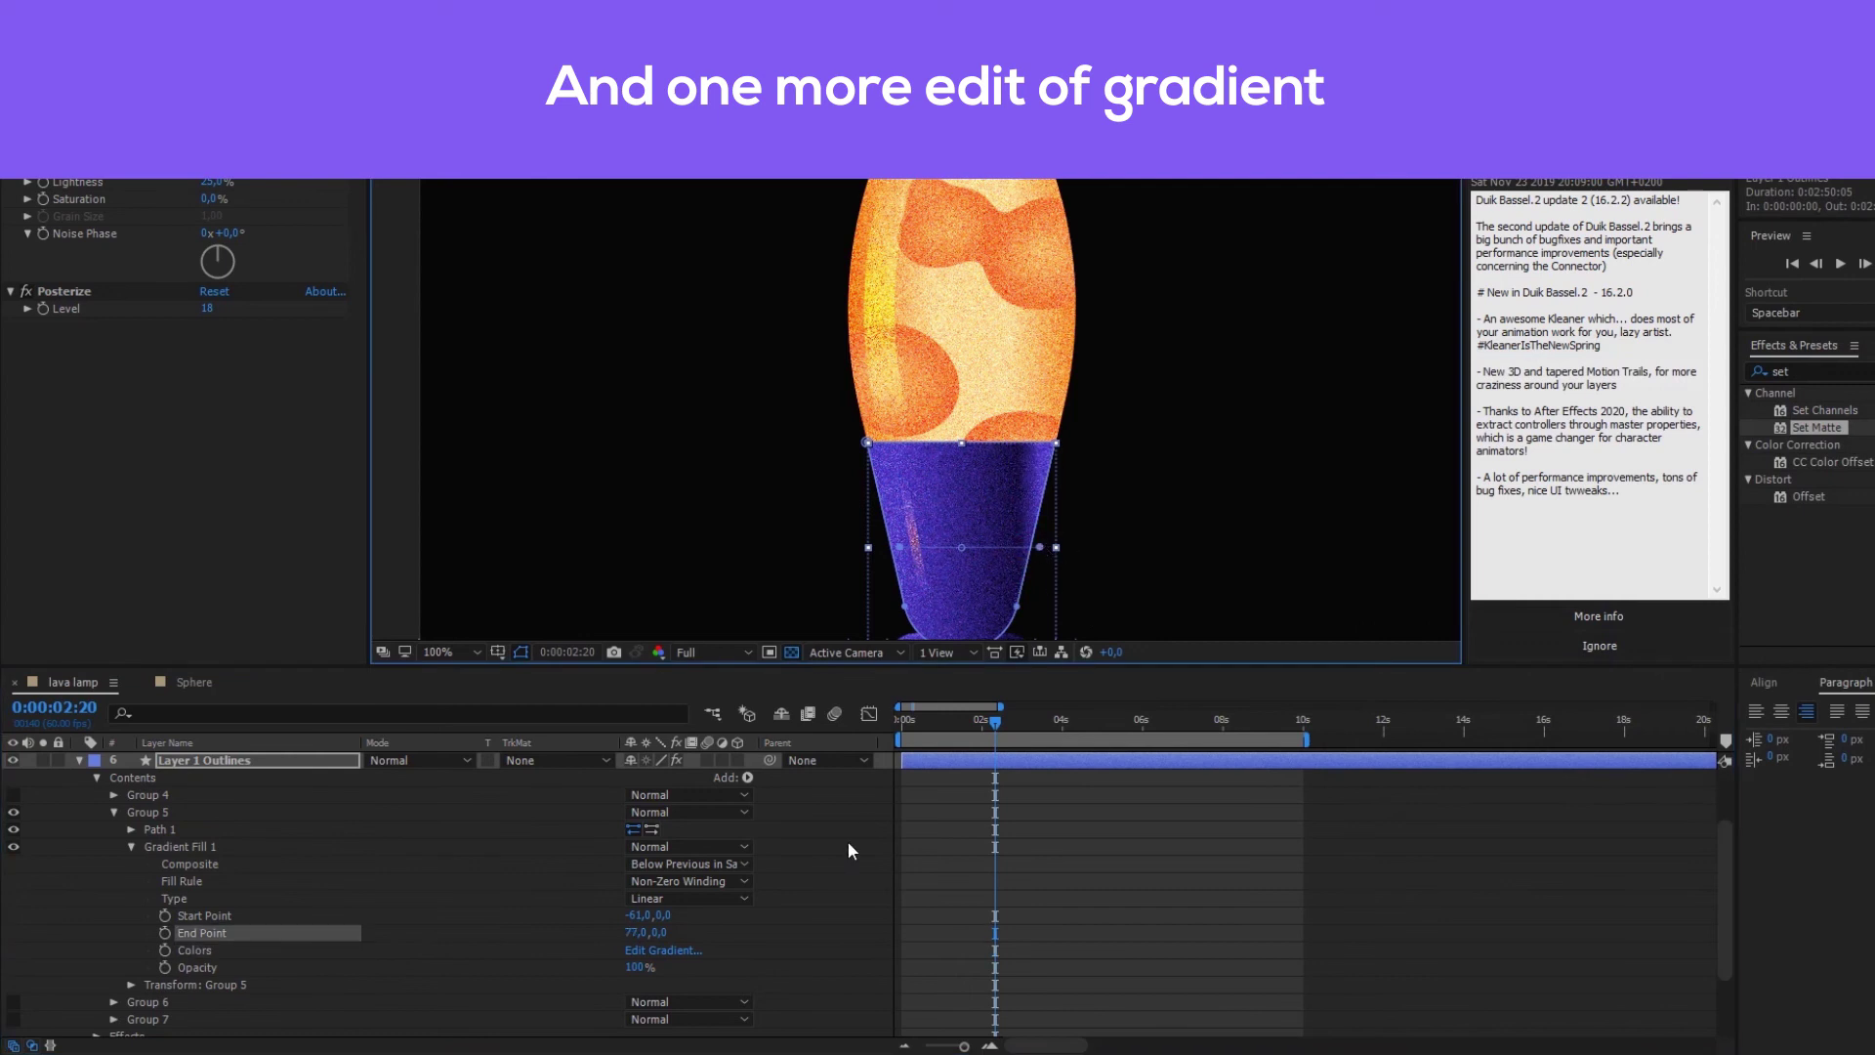
Step: Zoom in and select the lamp base shape and its gradient fill to check the shading
{"action": "left_click", "coordinate": [1070, 879]}
{"action": "key", "text": "comma"}
{"action": "key", "text": "period"}
{"action": "double_click", "coordinate": [1101, 587]}
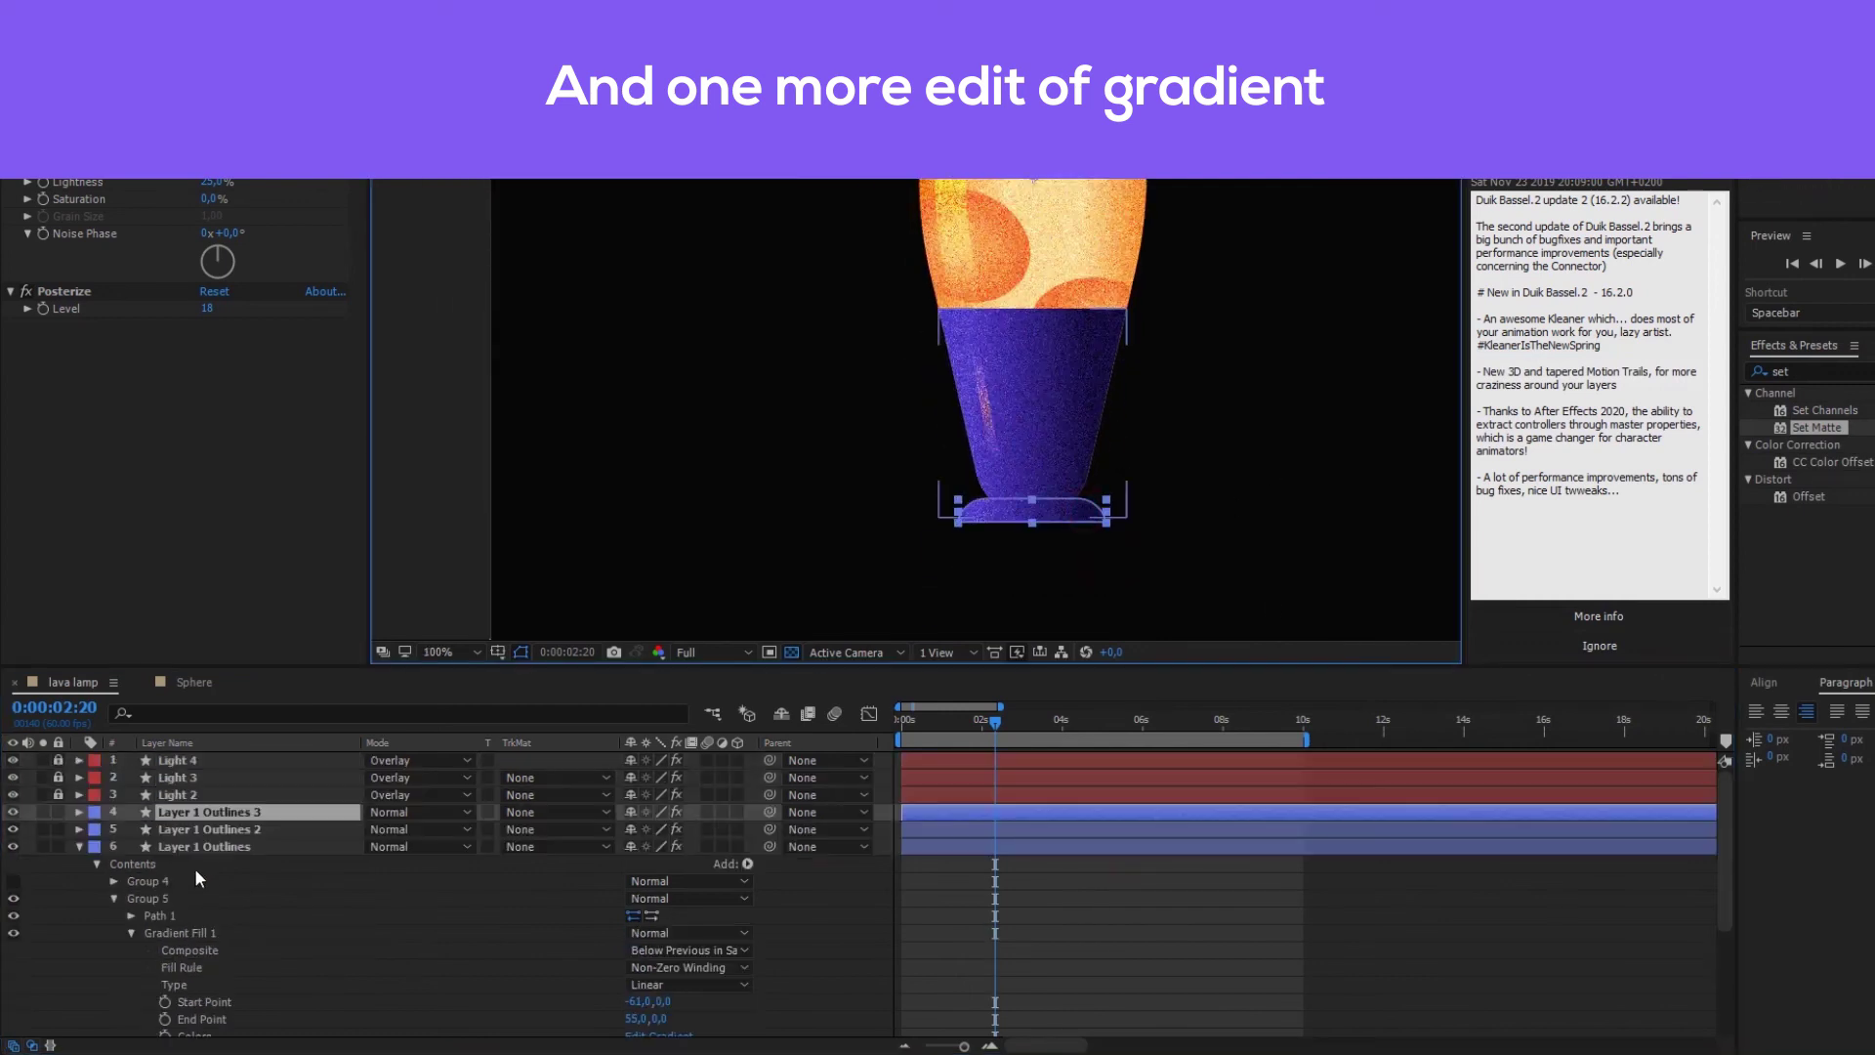
{"action": "left_click", "coordinate": [145, 883]}
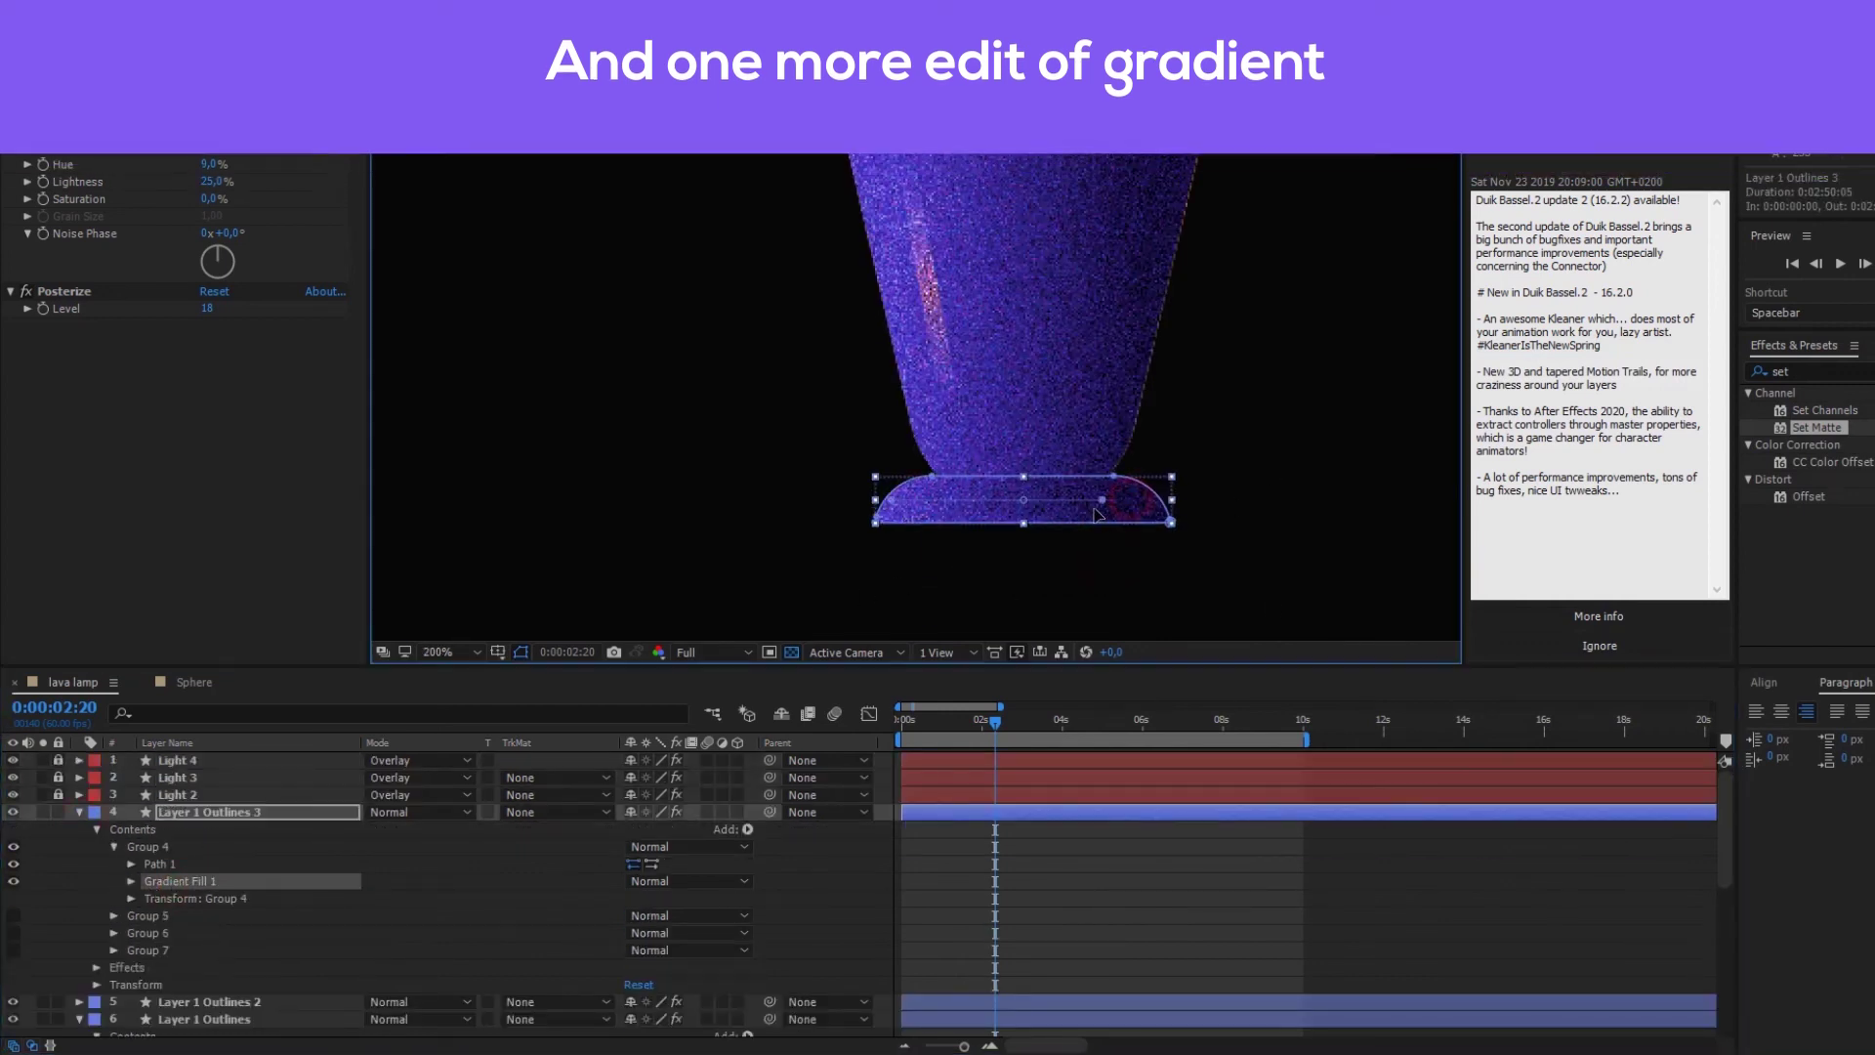
{"action": "left_click", "coordinate": [1295, 413]}
{"action": "scroll", "coordinate": [1115, 442], "scroll_direction": "down", "scroll_amount": 4}
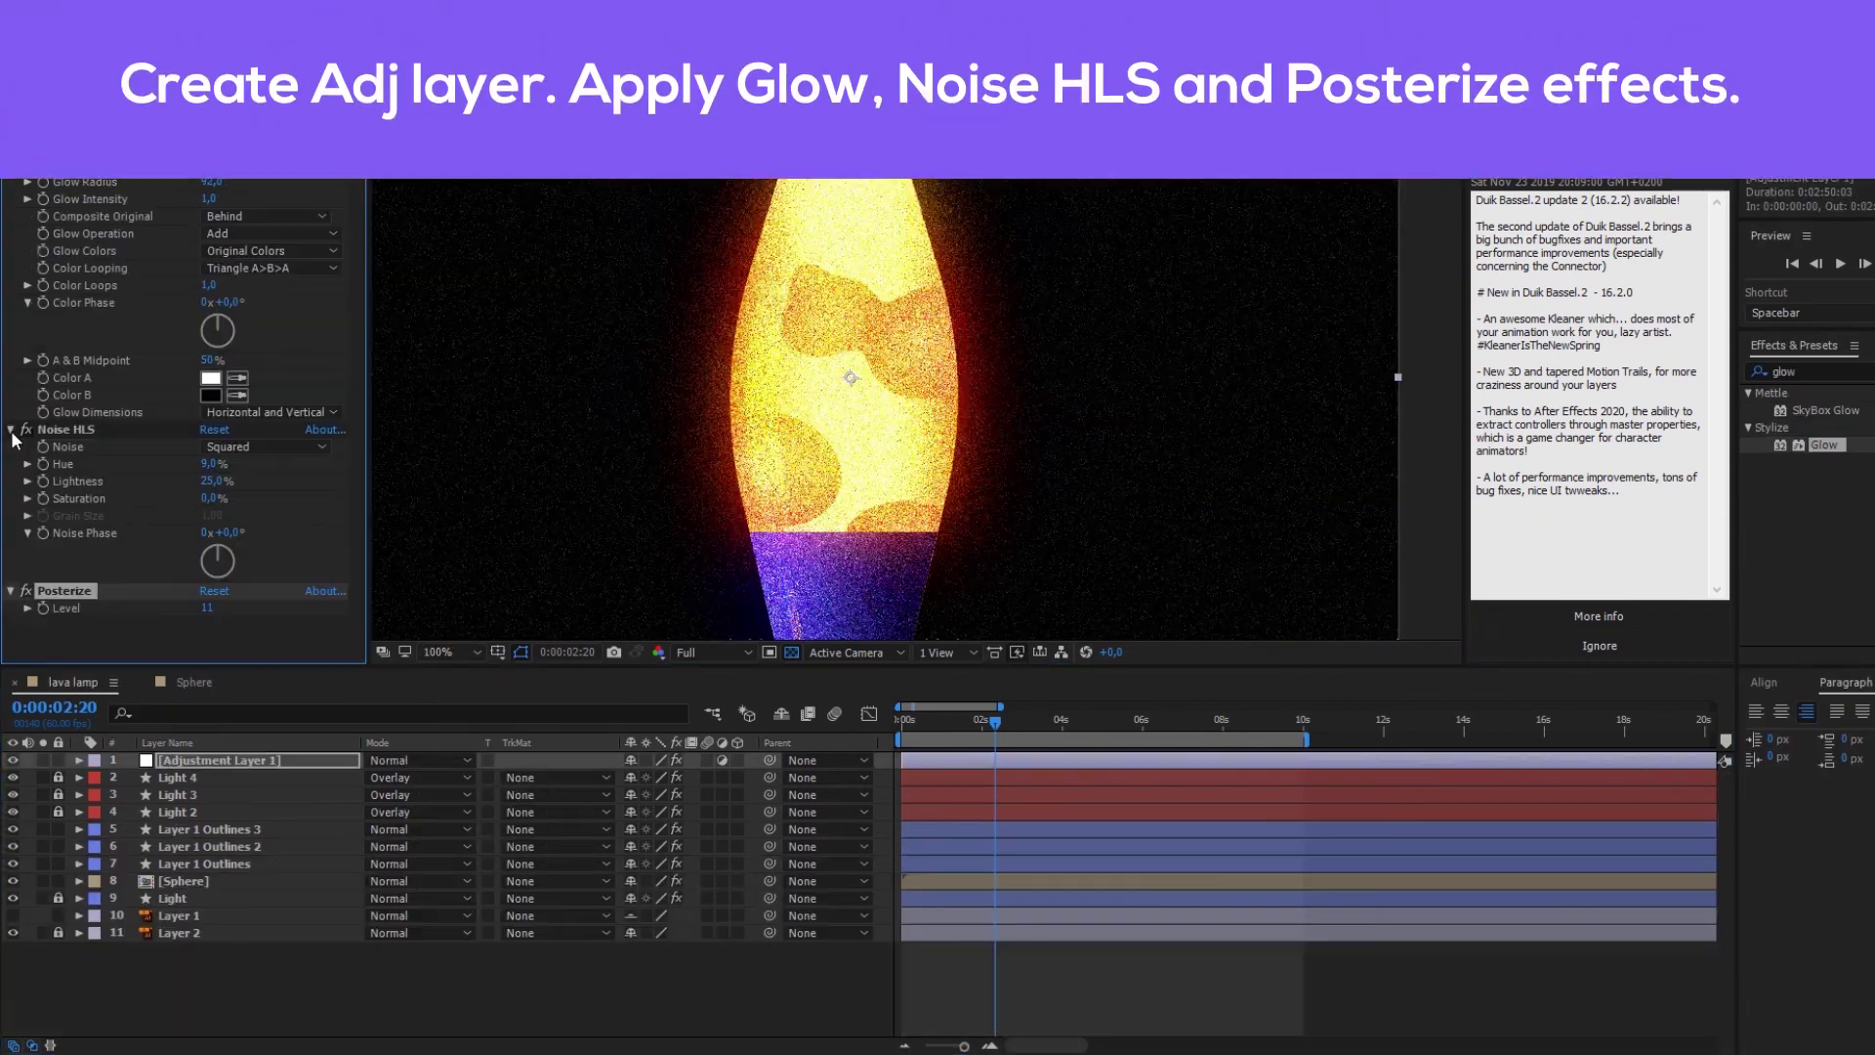
Step: Set Noise HLS hue to 0% and preview the grainy lamp
{"action": "left_click", "coordinate": [12, 431]}
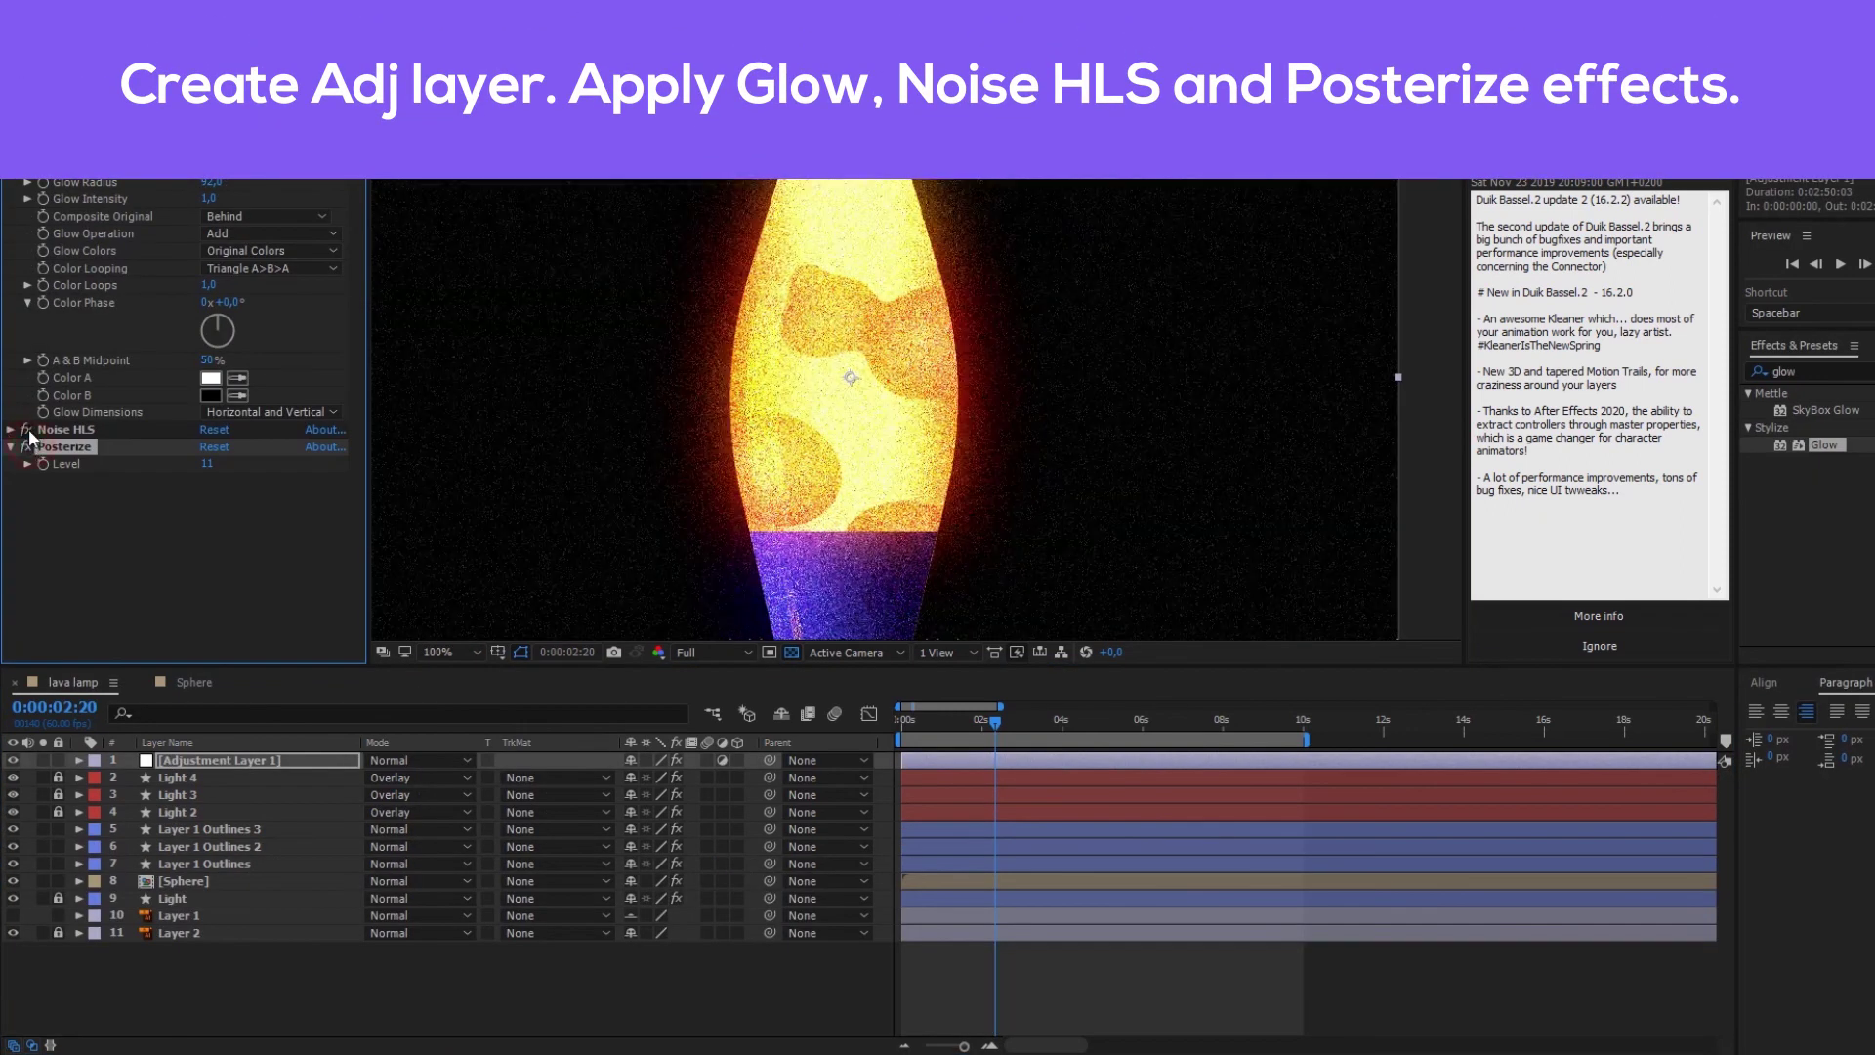
{"action": "mouse_move", "coordinate": [164, 473]}
{"action": "left_mouse_down"}
{"action": "mouse_move", "coordinate": [119, 476]}
{"action": "mouse_move", "coordinate": [199, 481]}
{"action": "left_mouse_up"}
{"action": "key", "text": "space"}
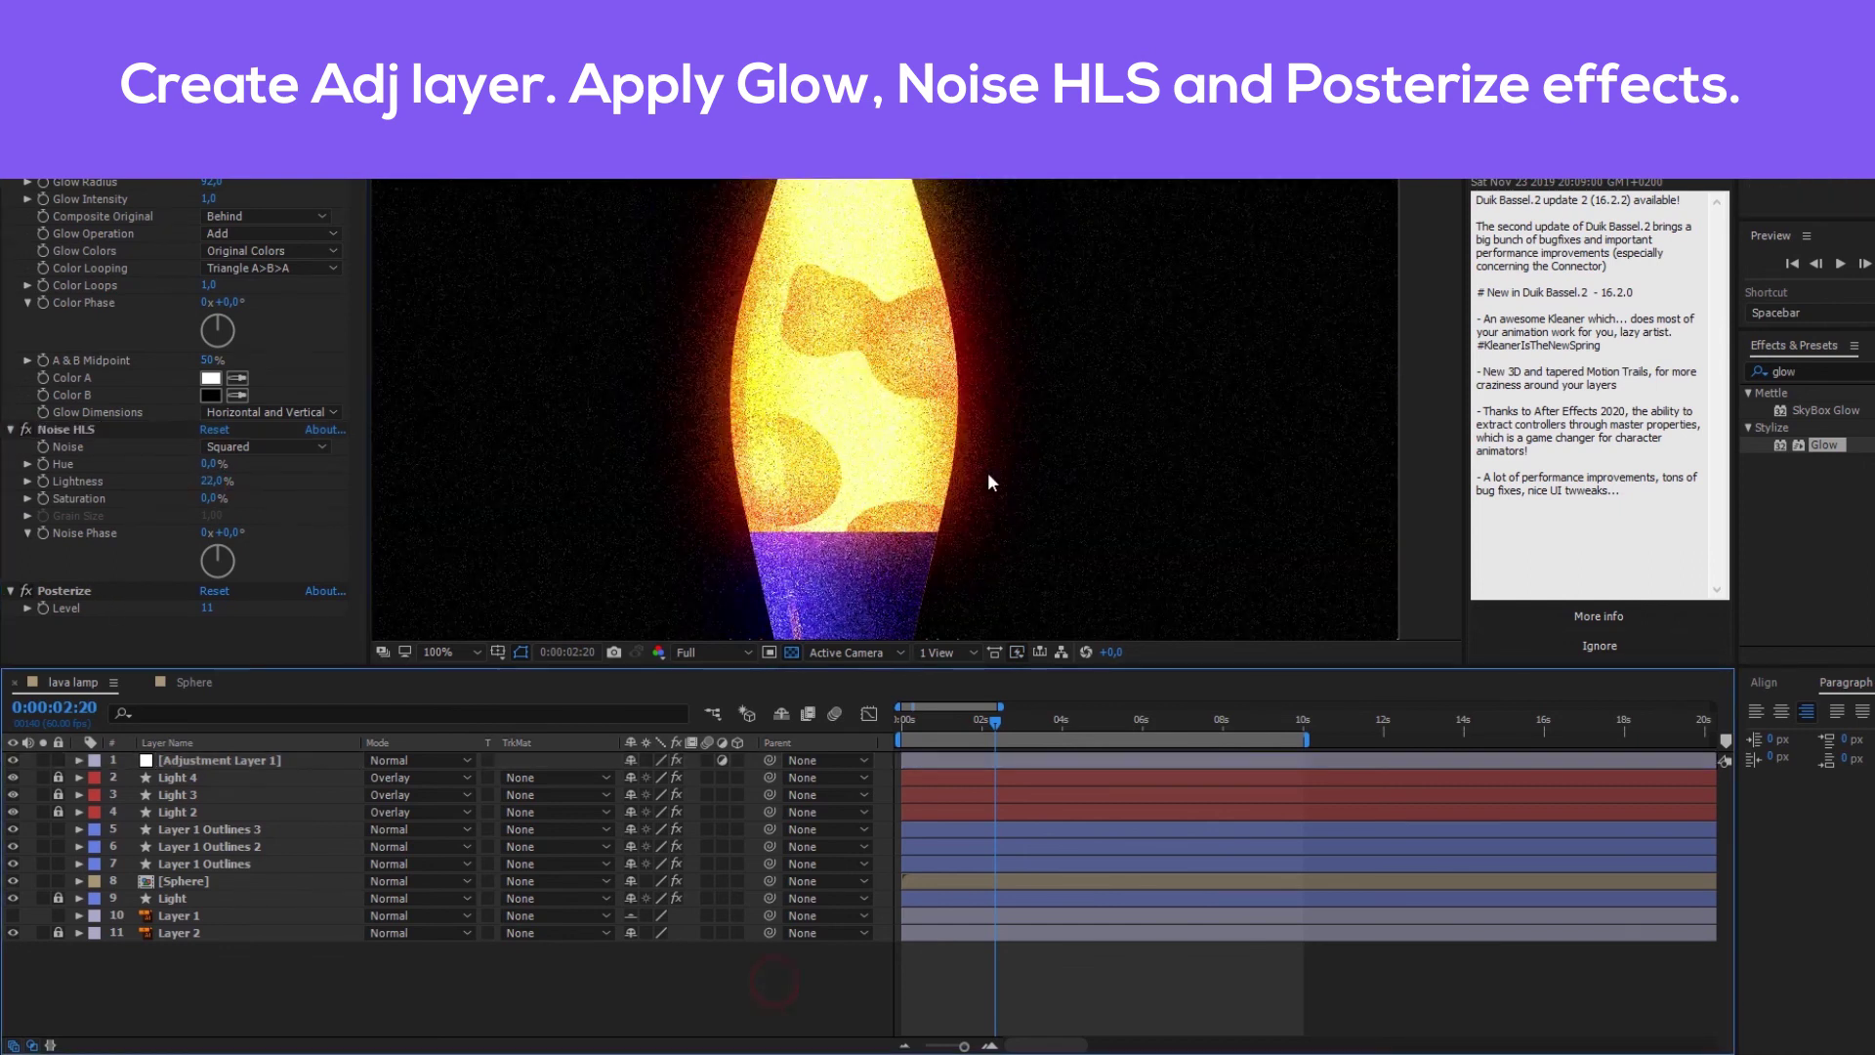
{"action": "left_click_drag", "start_coordinate": [909, 721], "coordinate": [939, 722]}
Step: Raise the Glow Threshold to 79.2% and preview the glowing lamp
{"action": "mouse_move", "coordinate": [211, 164]}
{"action": "left_mouse_down"}
{"action": "mouse_move", "coordinate": [223, 176]}
{"action": "mouse_move", "coordinate": [210, 168]}
{"action": "left_mouse_up"}
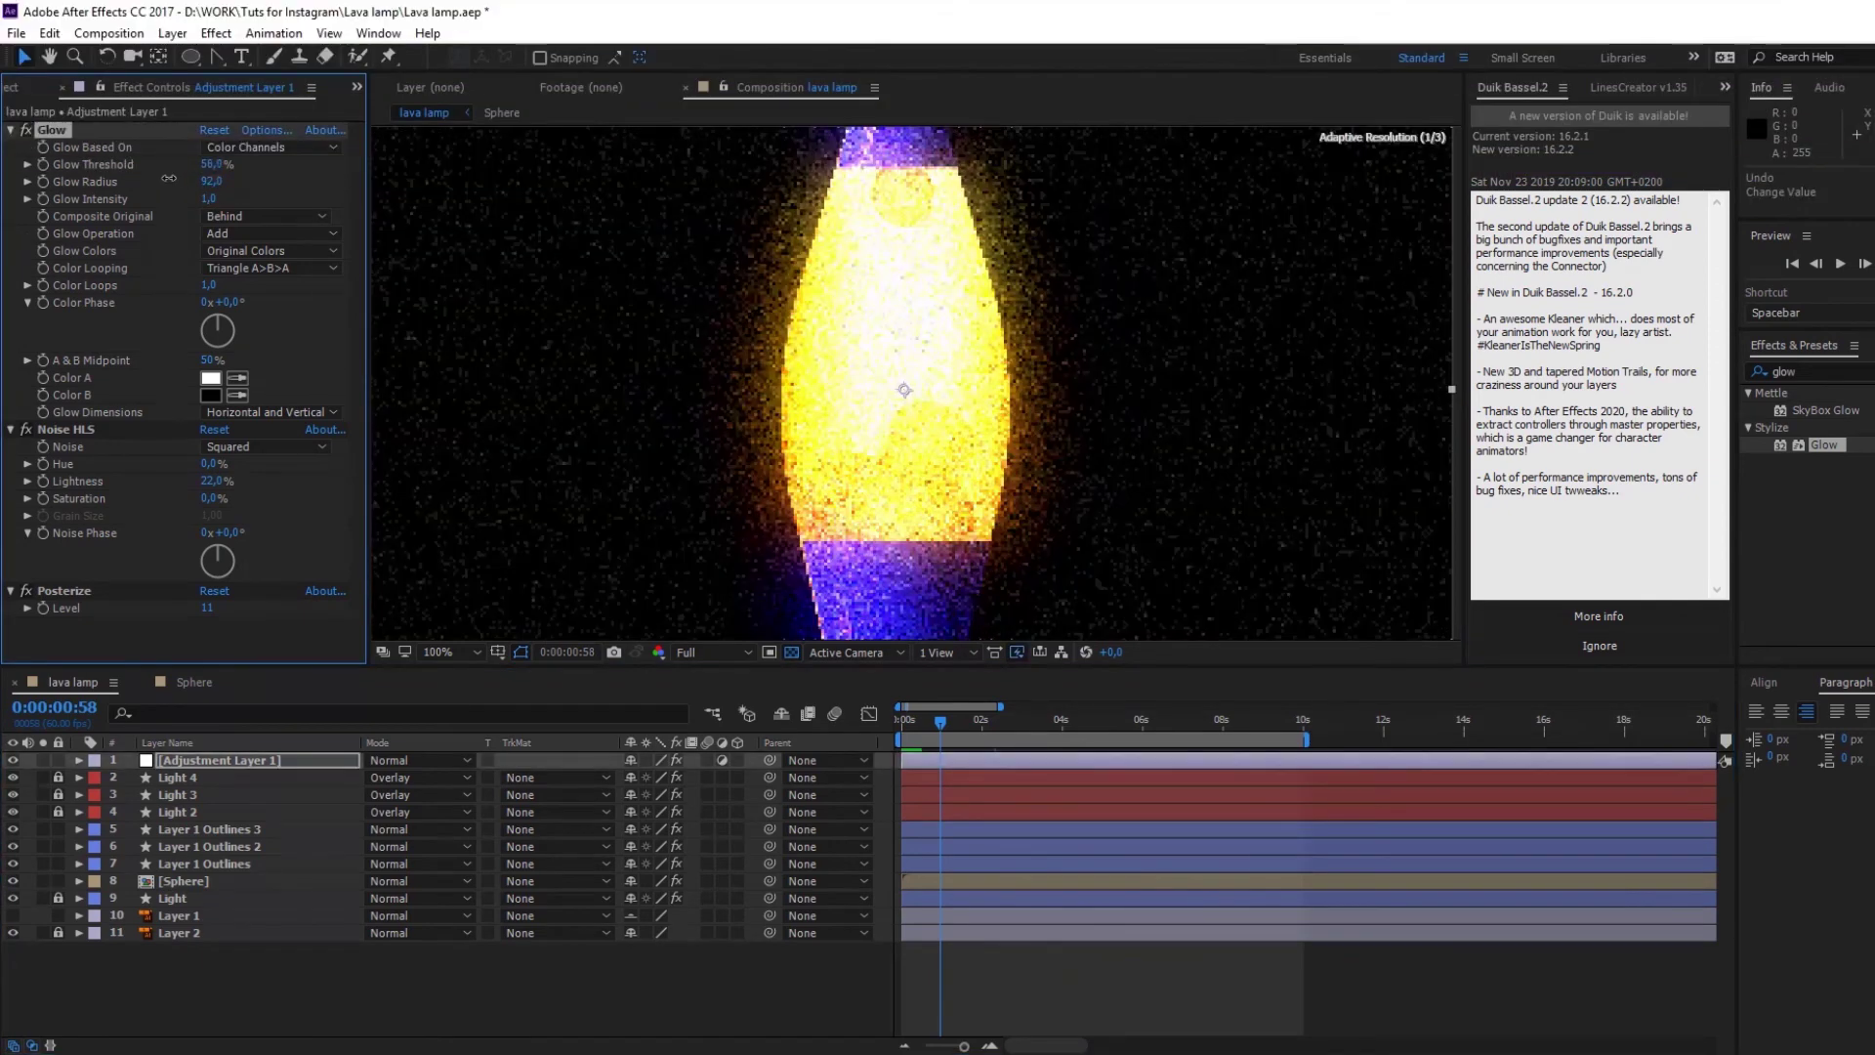
{"action": "left_click_drag", "start_coordinate": [210, 168], "coordinate": [224, 165]}
{"action": "left_click", "coordinate": [772, 988]}
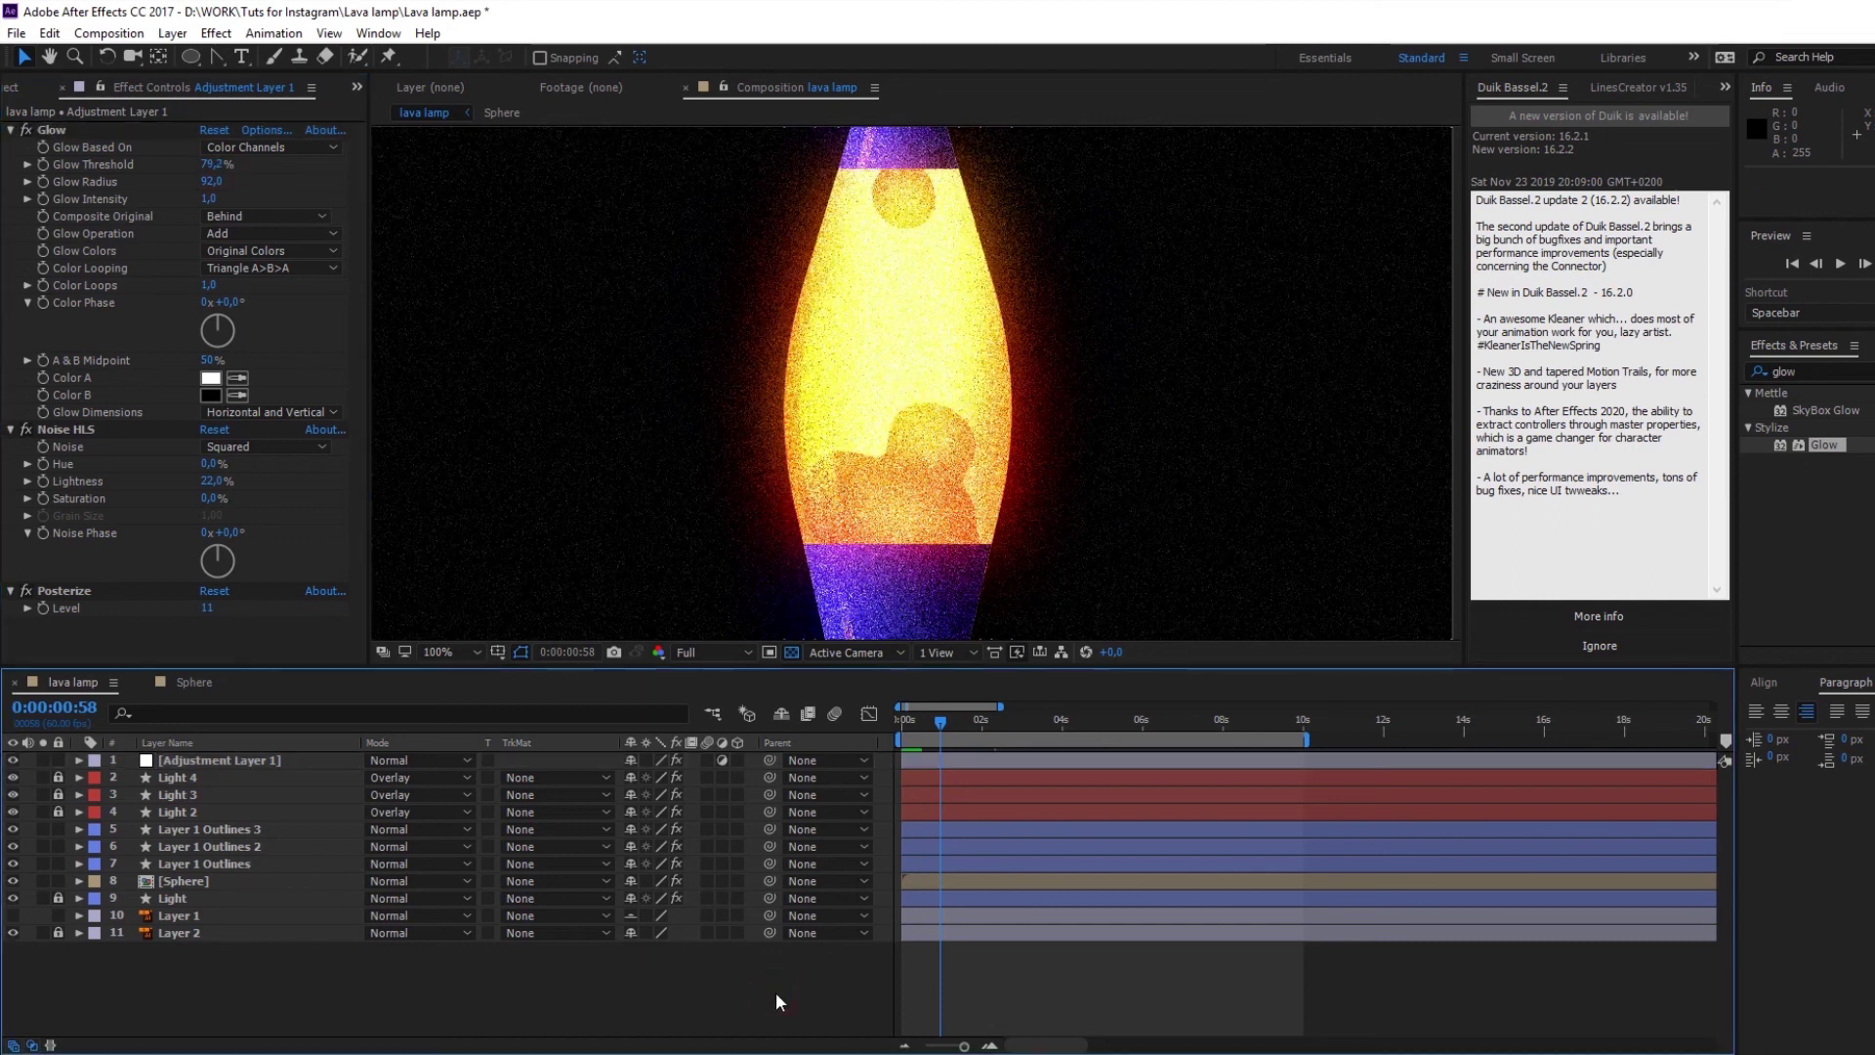
{"action": "key", "text": "space"}
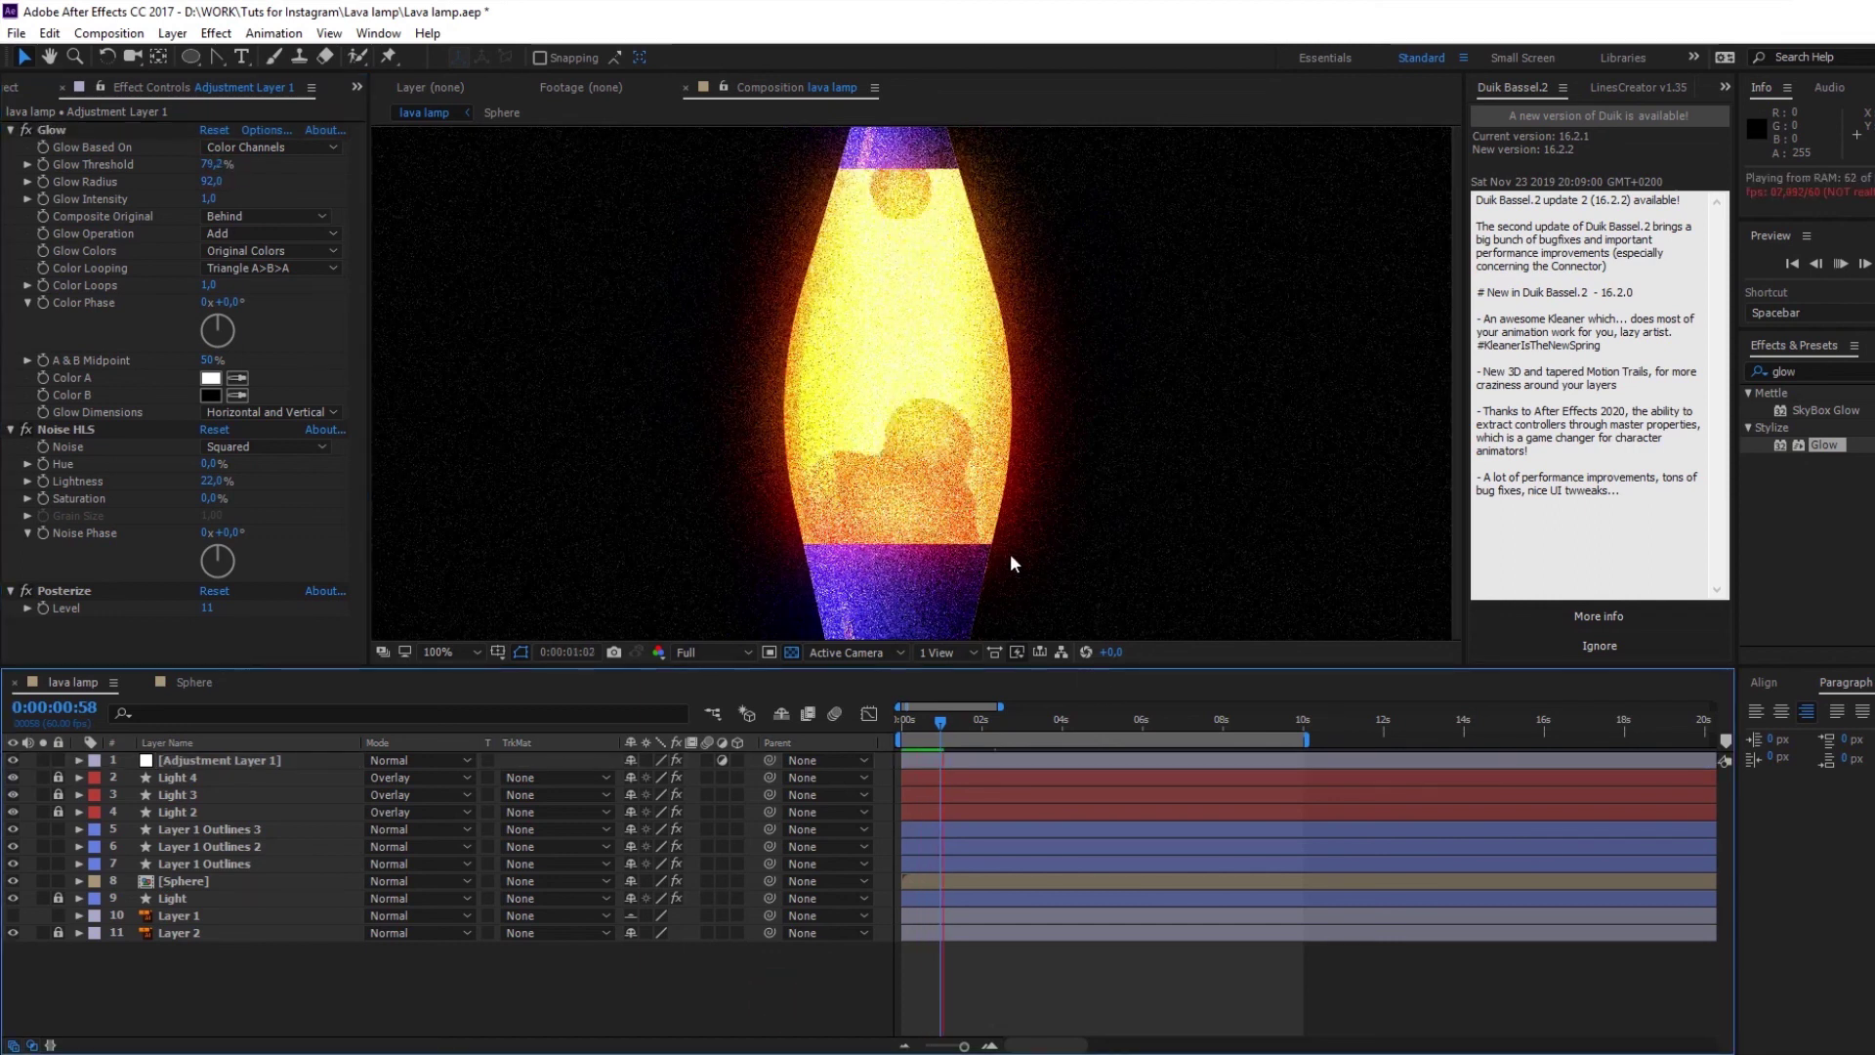
{"action": "key", "text": "comma"}
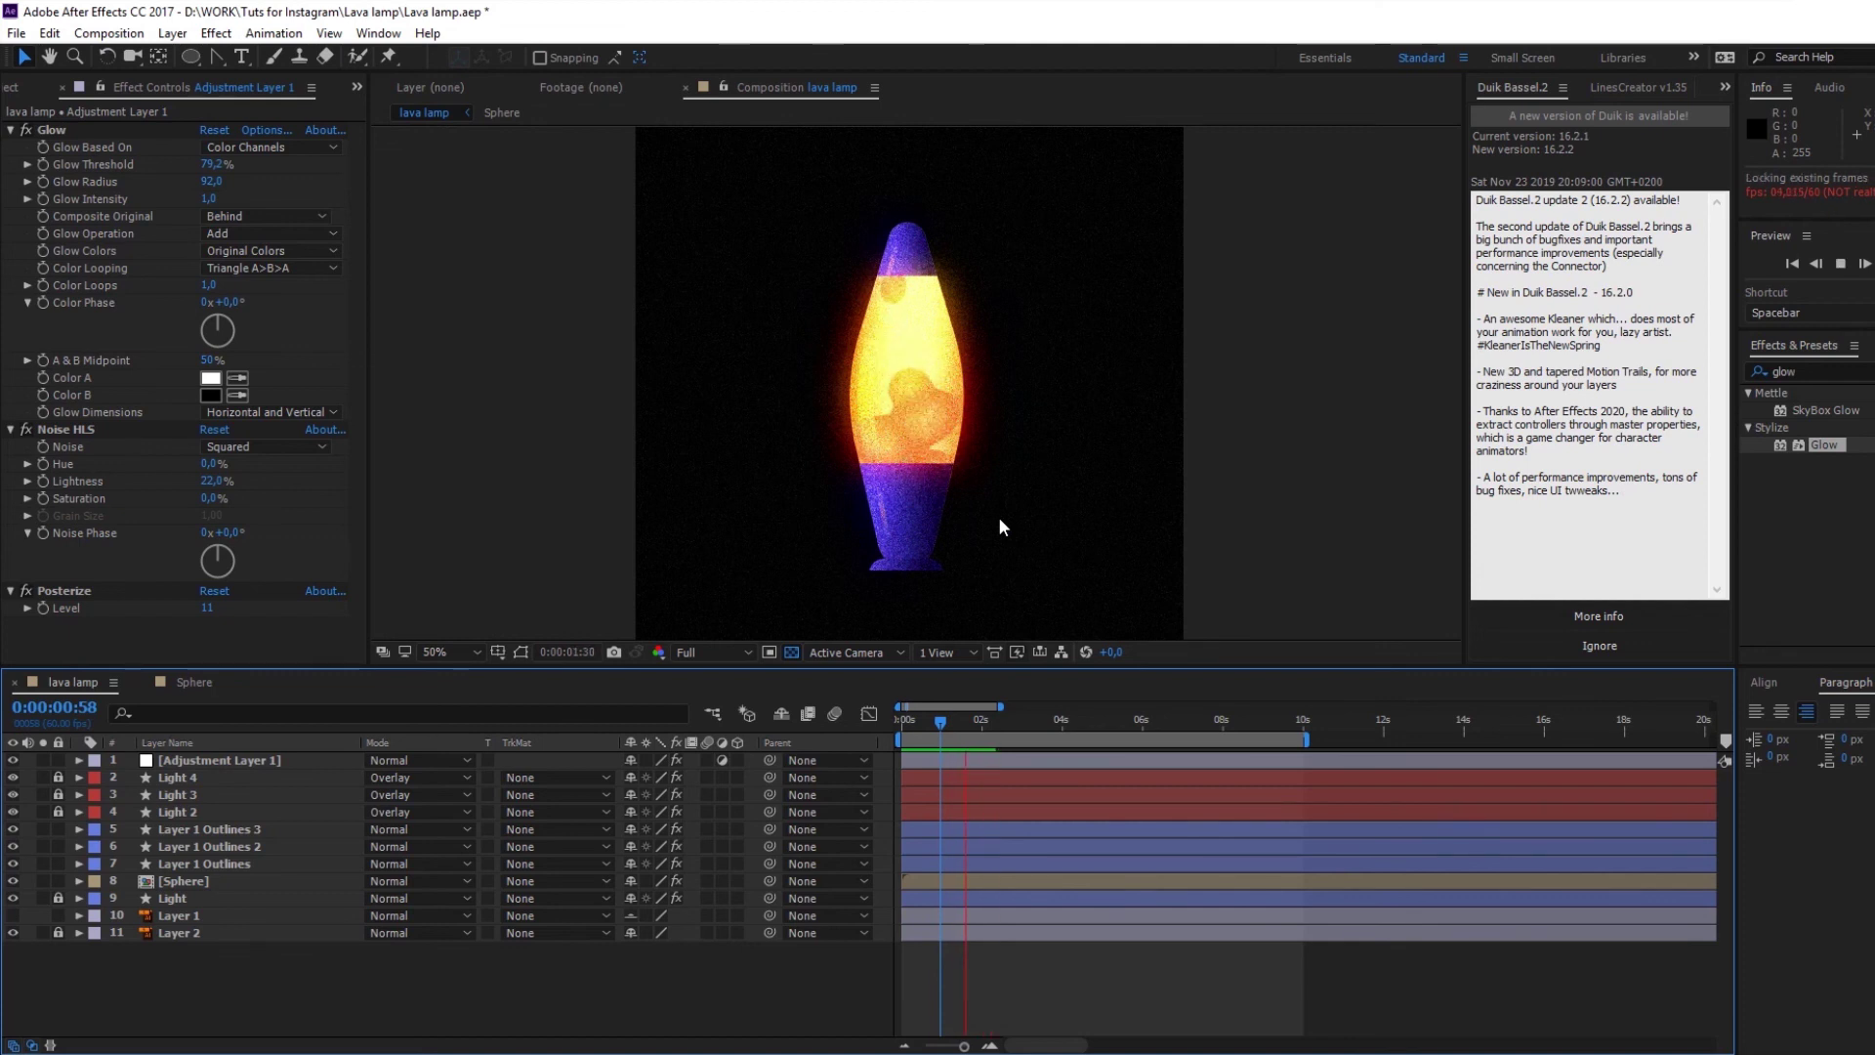
{"action": "left_click_drag", "start_coordinate": [930, 723], "coordinate": [900, 724]}
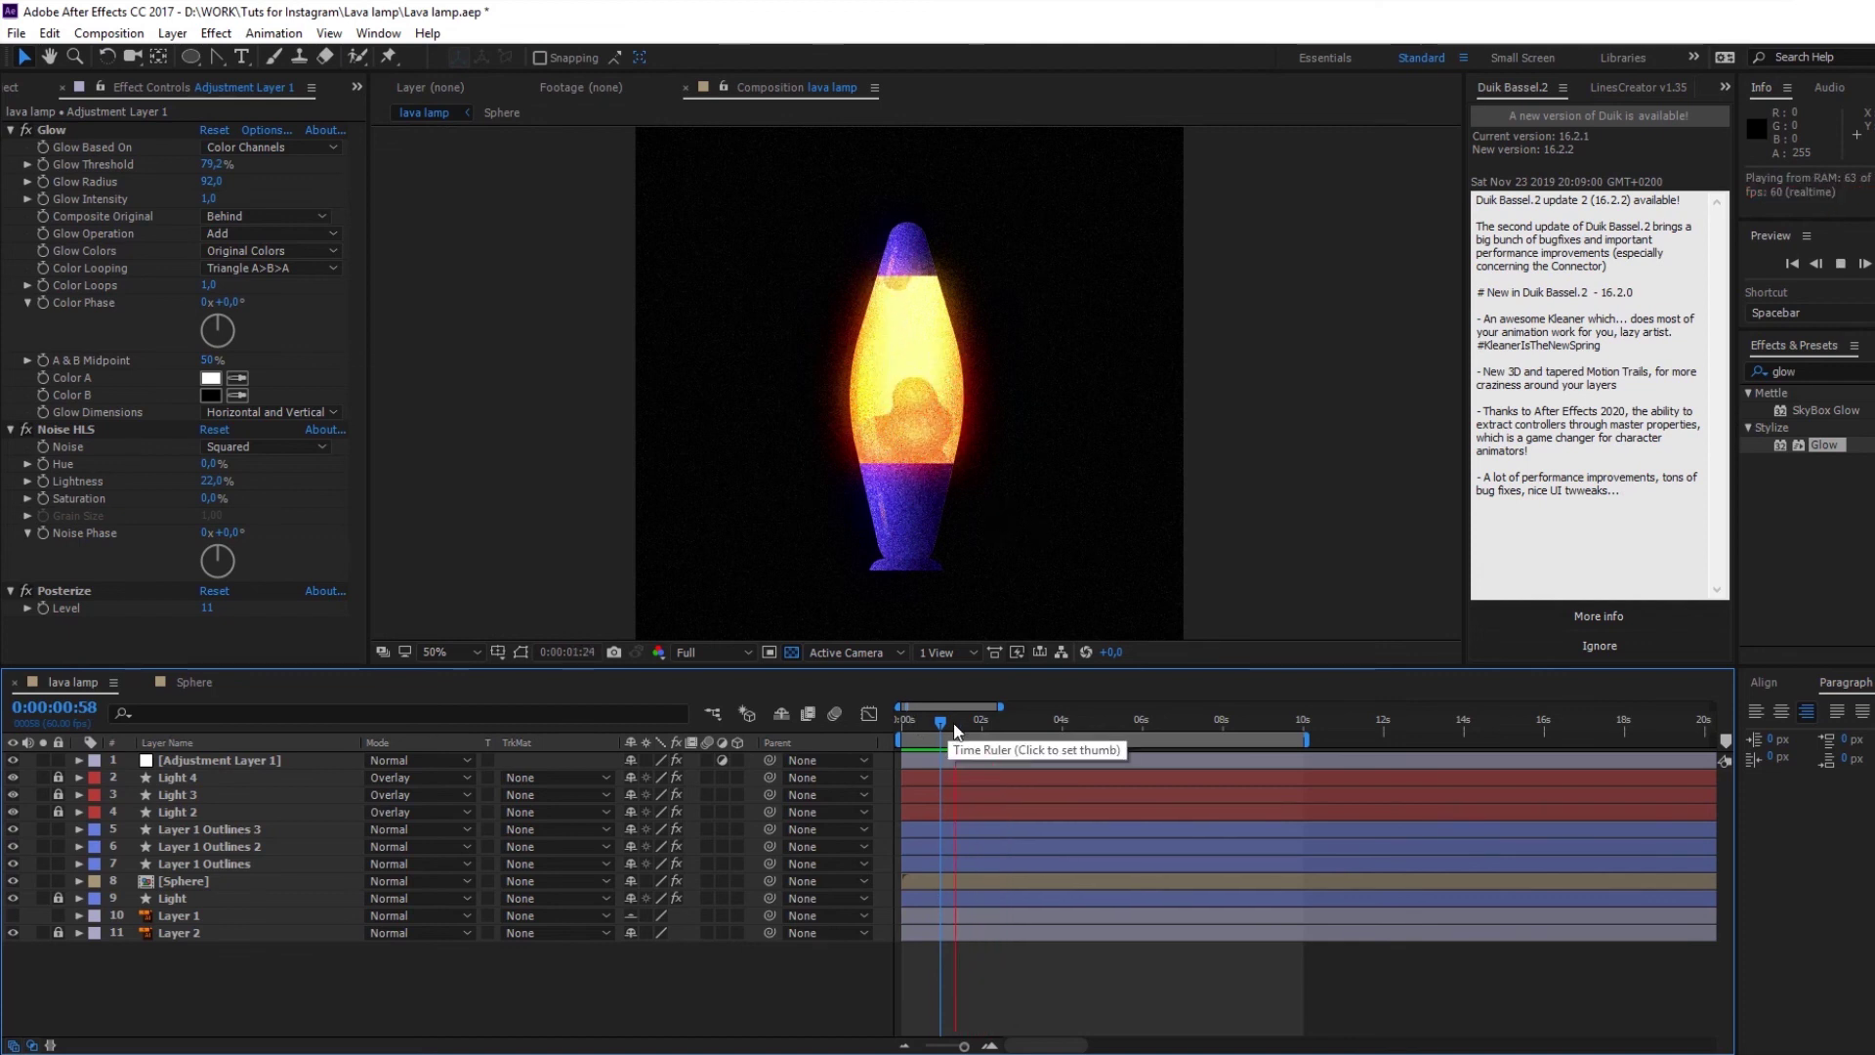
Step: Give the adjustment layer's Glow Radius a wiggle(2,40) expression
{"action": "left_click", "coordinate": [88, 181]}
{"action": "key", "text": "s"}
{"action": "key", "text": "s"}
{"action": "key", "text": "alt+shift+equal"}
{"action": "type", "text": "wiggle("}
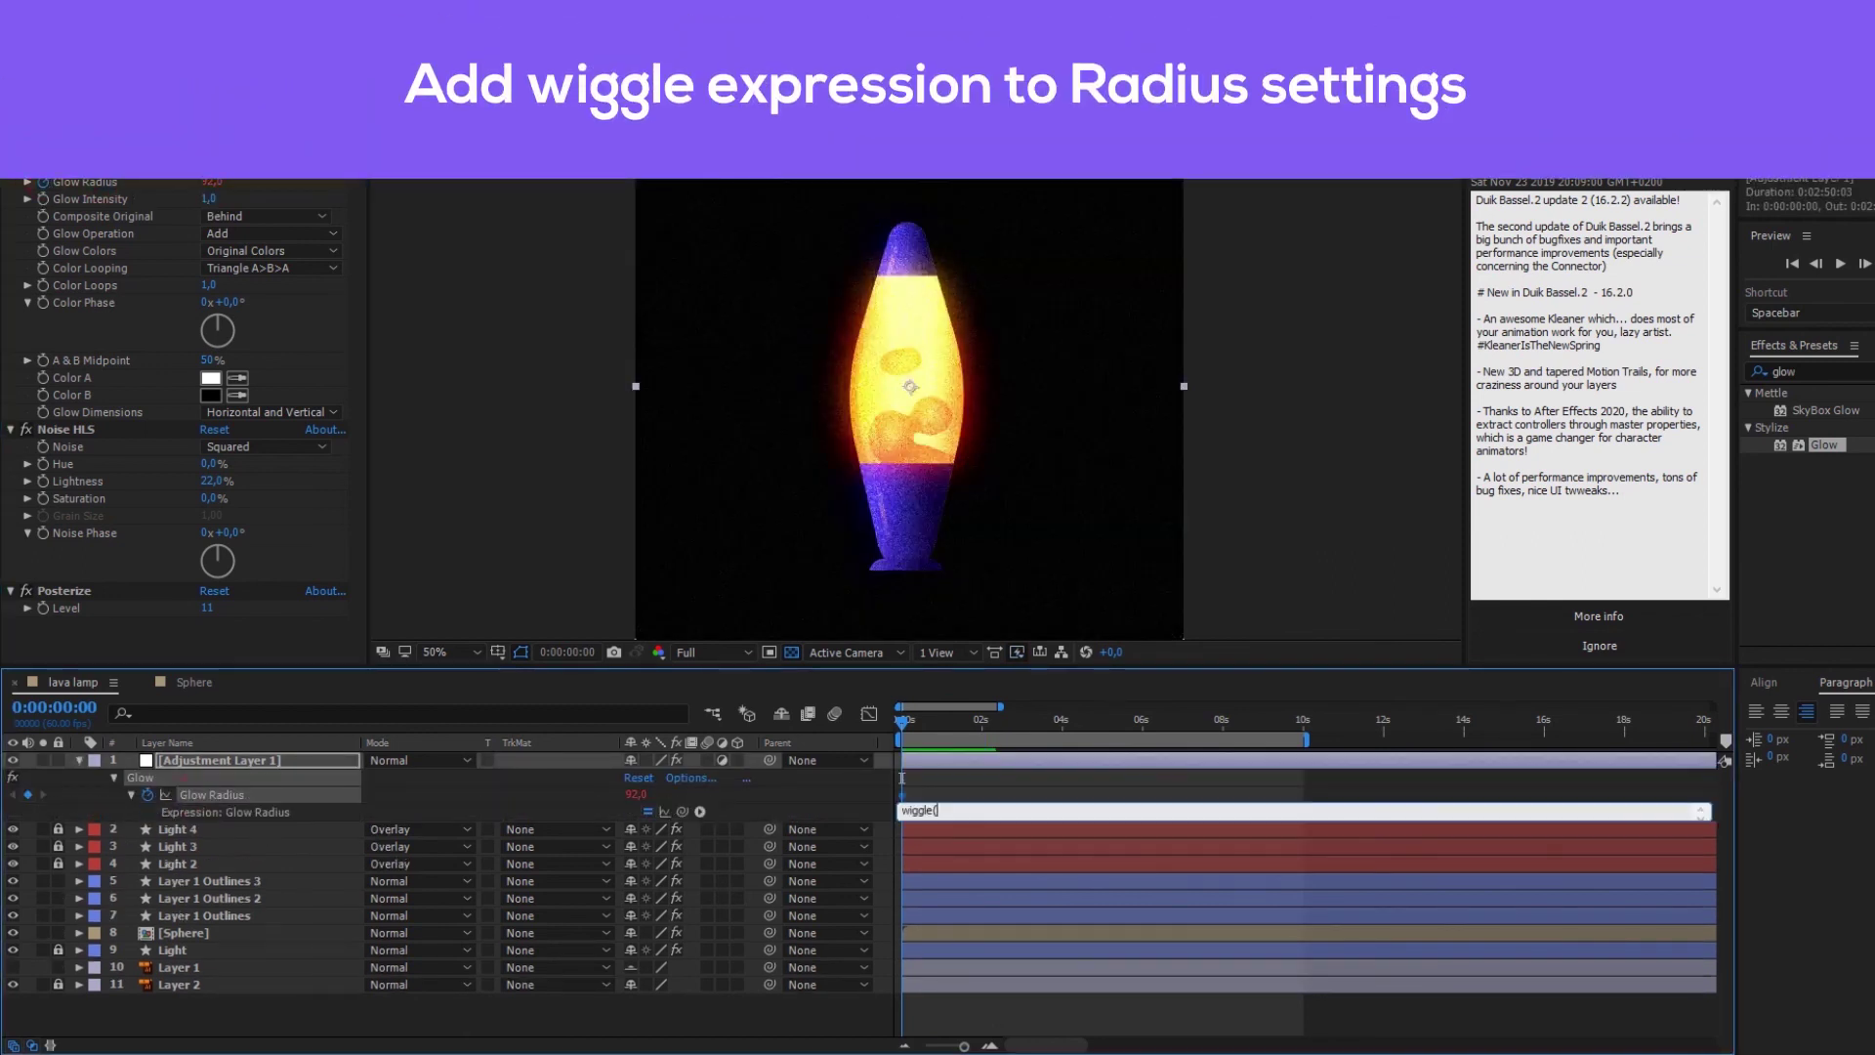
{"action": "type", "text": "2,40"}
{"action": "left_click", "coordinate": [790, 807]}
Step: Preview the flickering glow and return to the first frame
{"action": "key", "text": "space"}
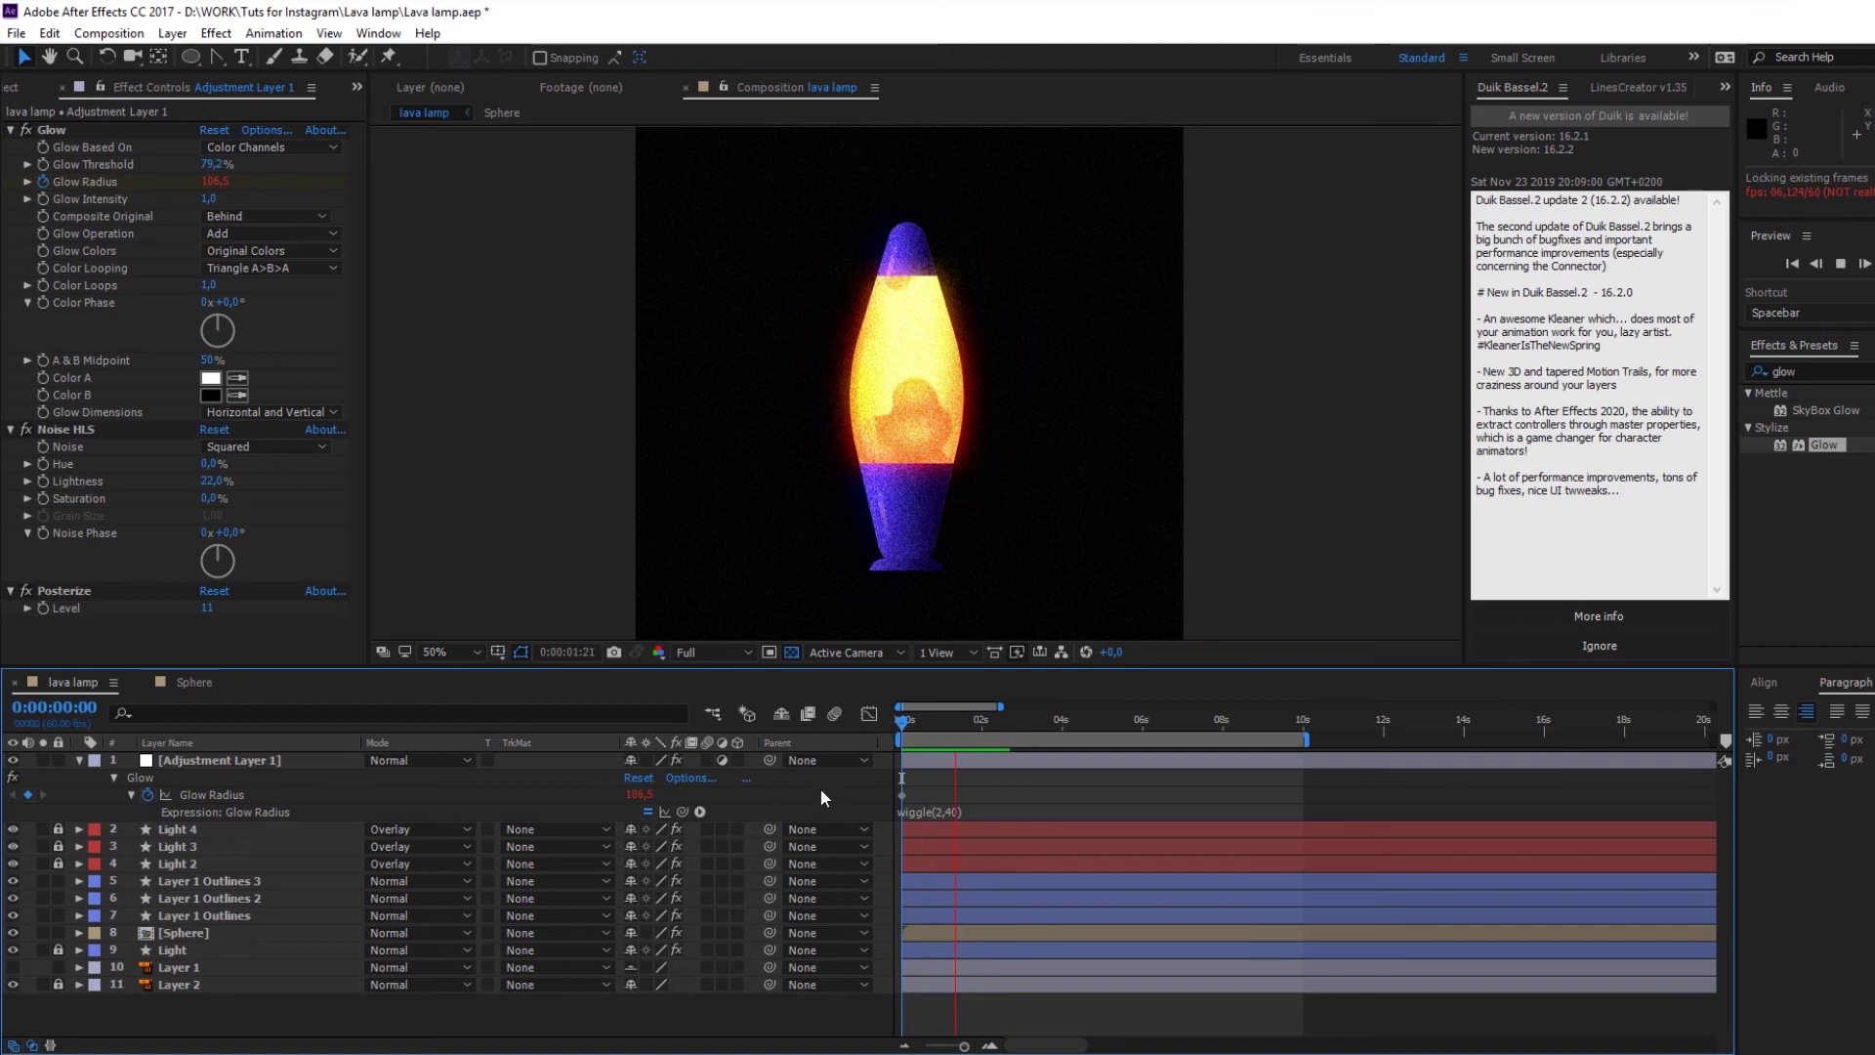
{"action": "left_click", "coordinate": [939, 731]}
{"action": "left_click", "coordinate": [939, 728]}
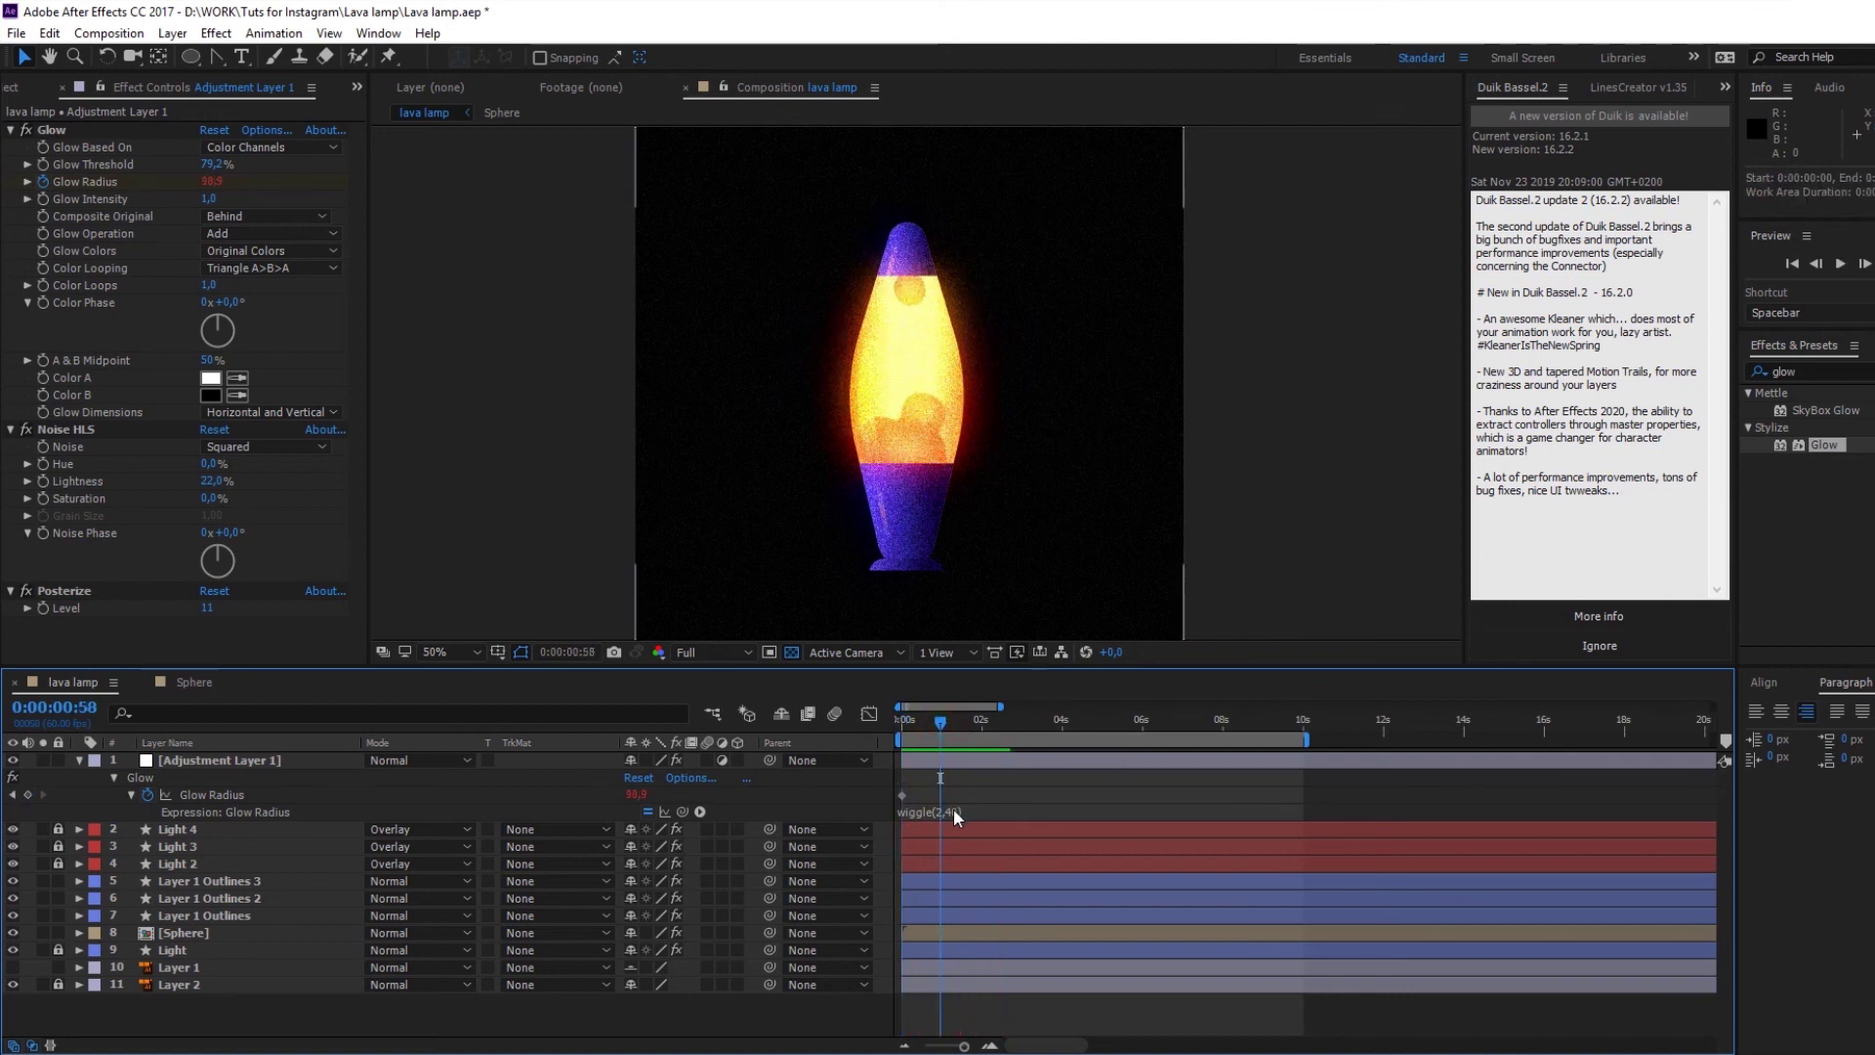
{"action": "left_click_drag", "start_coordinate": [936, 725], "coordinate": [863, 728]}
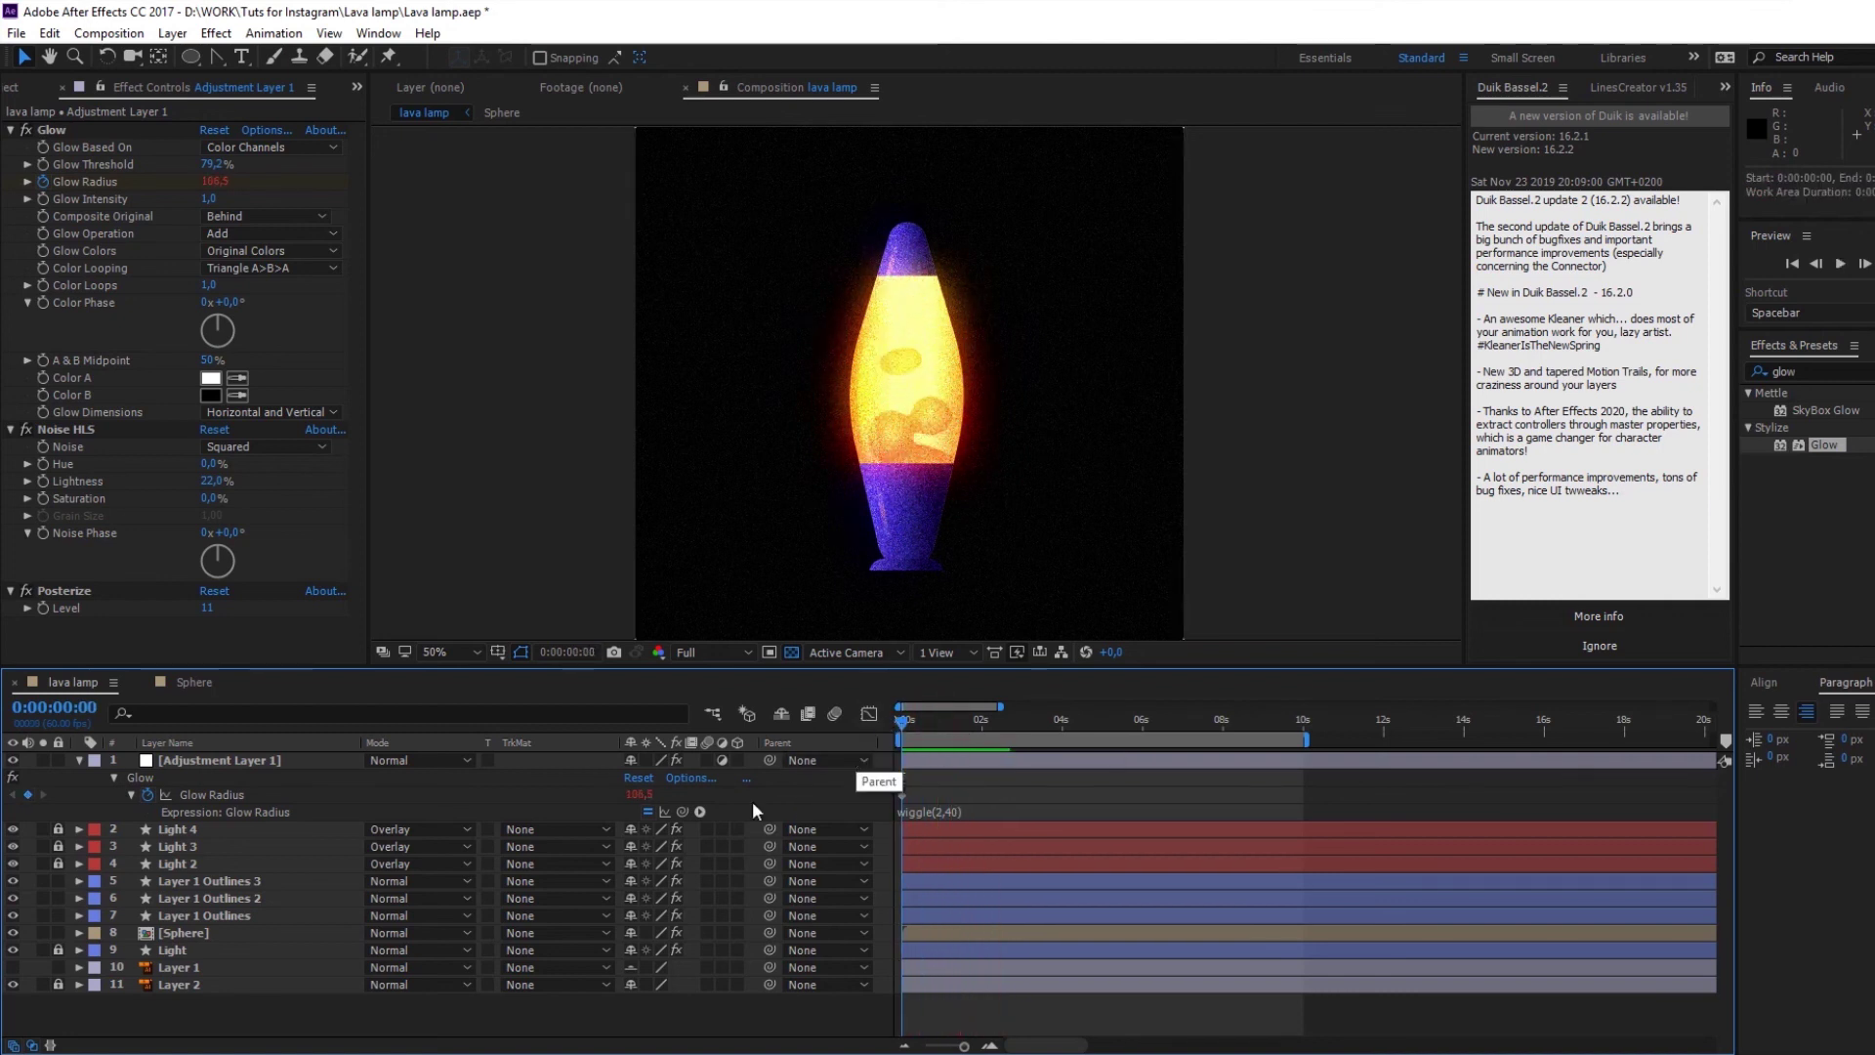
{"action": "left_click", "coordinate": [24, 56]}
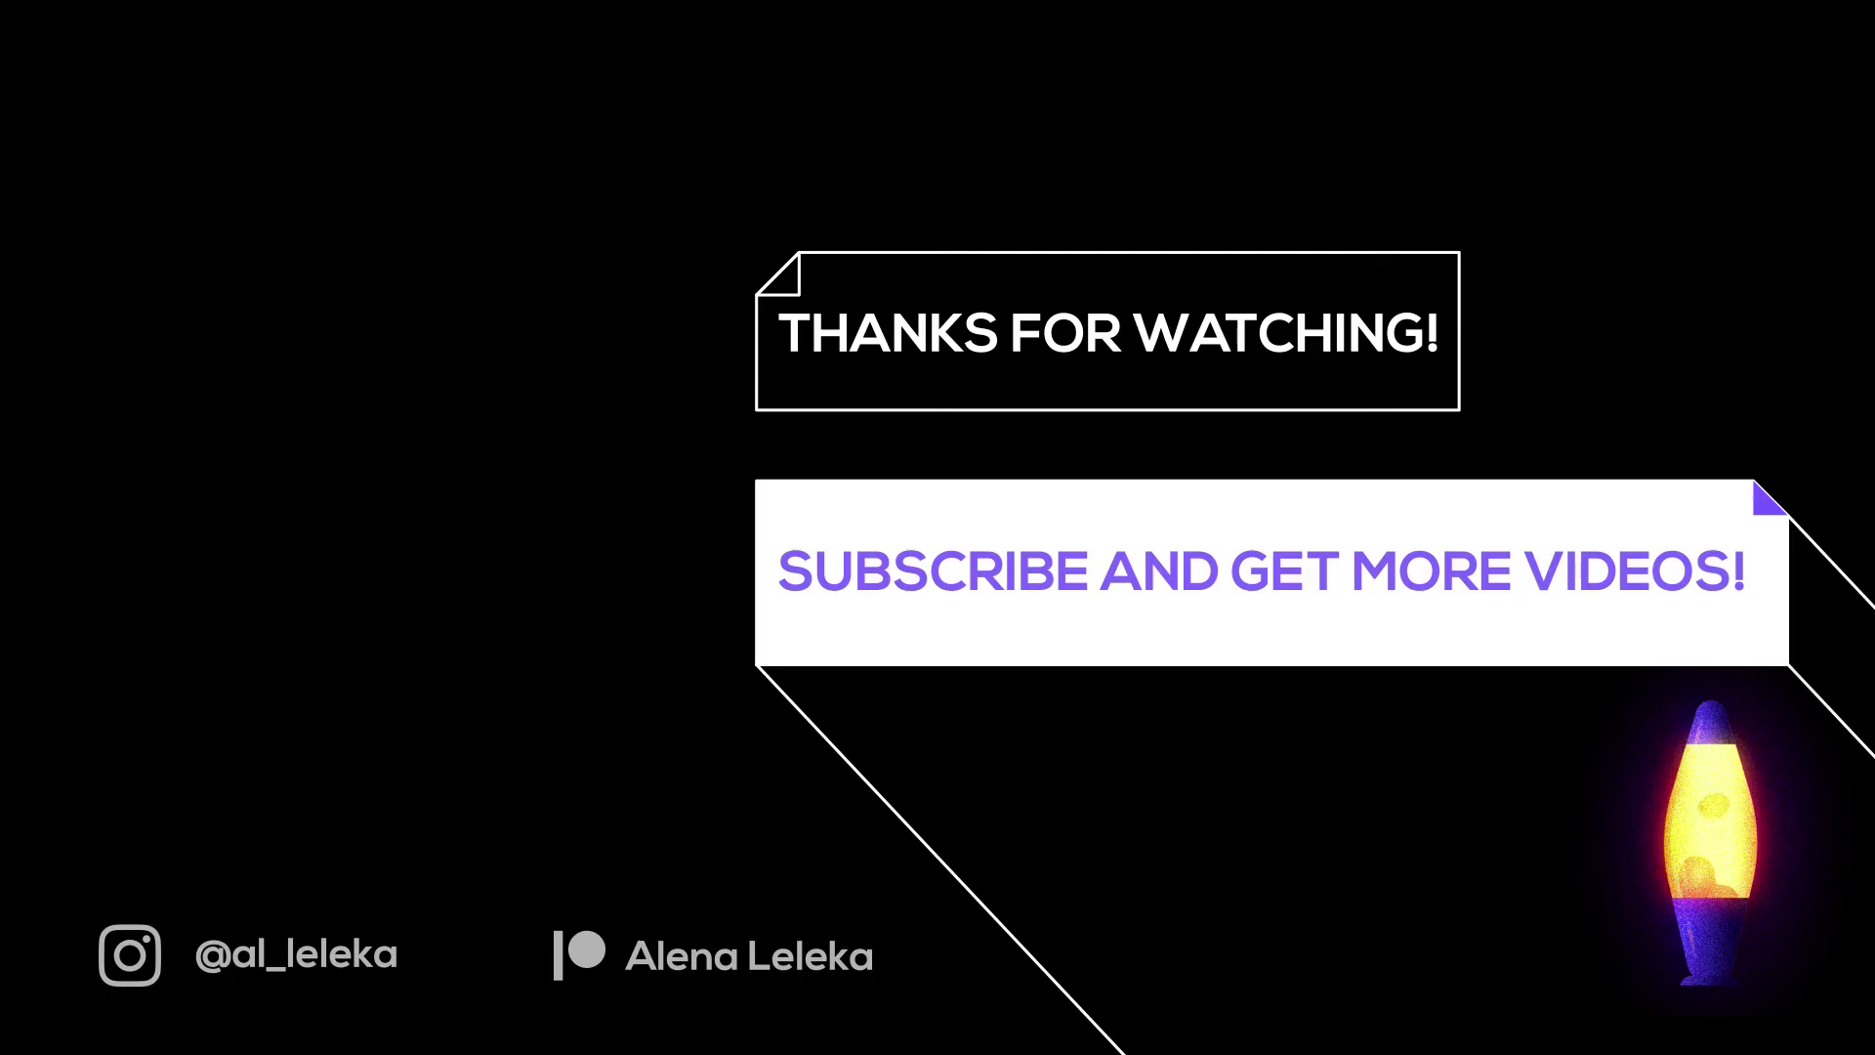